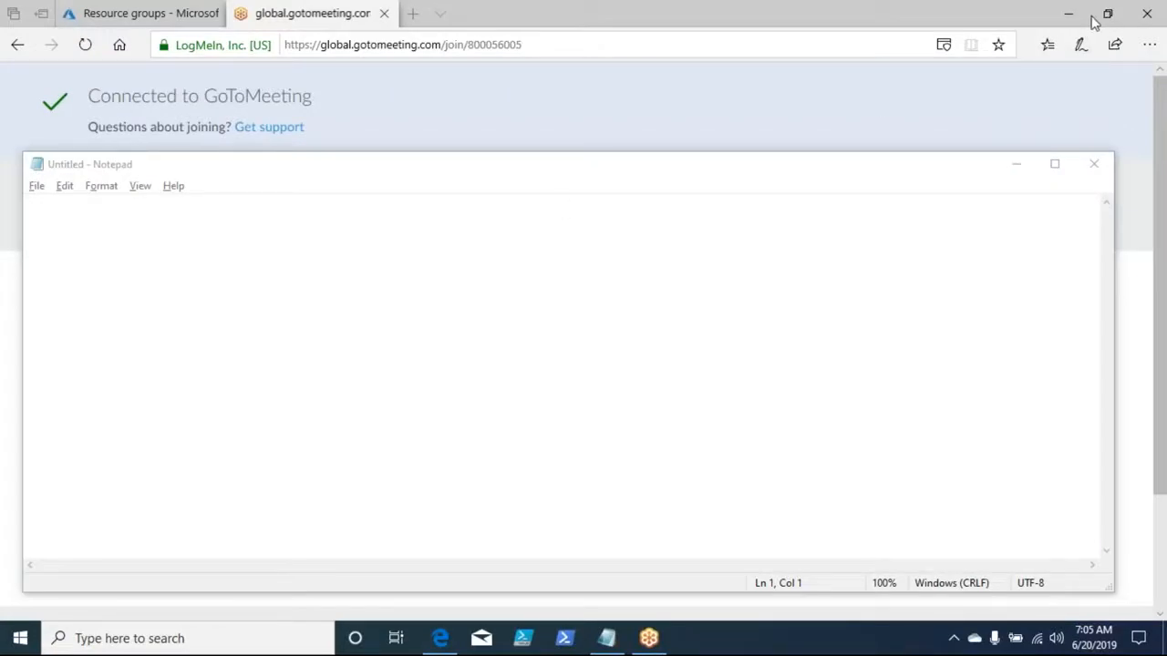
# Close the GoToMeeting page and show the Azure portal home page
pyautogui.click(384, 13)
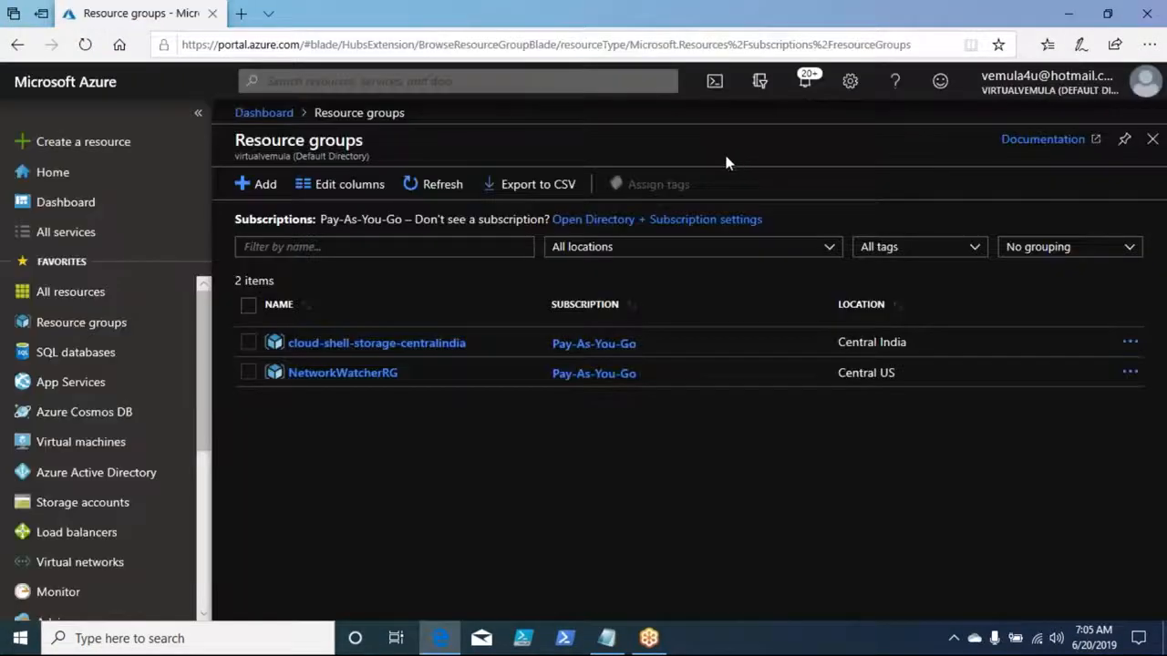
pyautogui.click(73, 182)
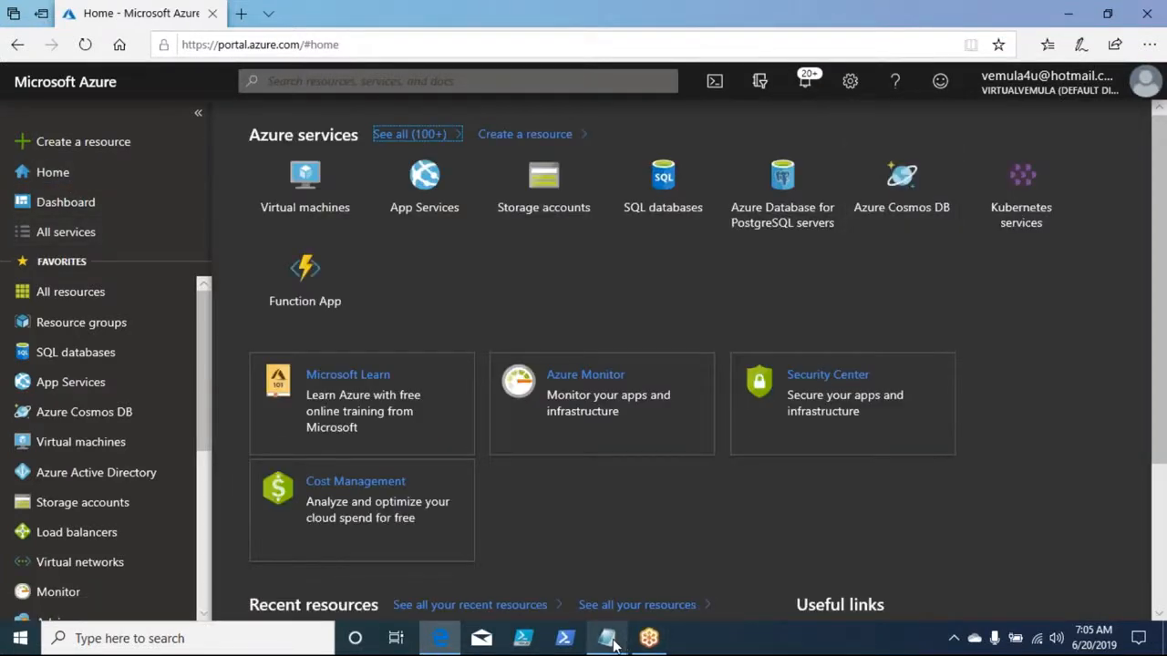
# Launch Paint by running mspaint
pyautogui.press('super+r')
pyautogui.write('mspa')
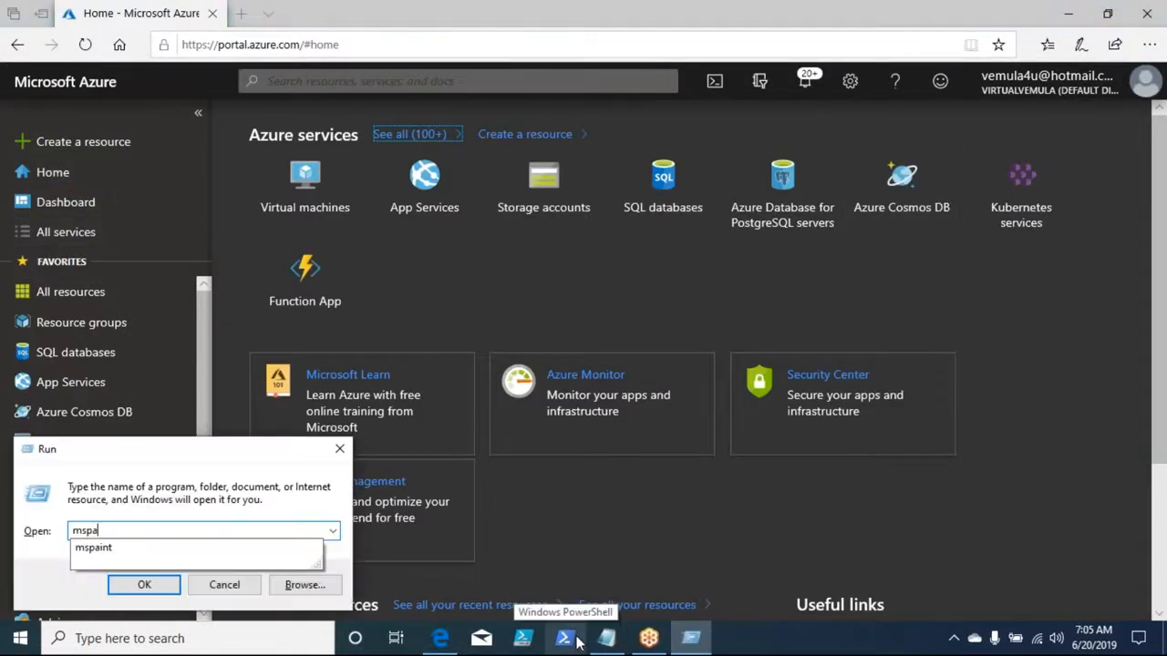
pyautogui.press('Return')
pyautogui.press('Return')
pyautogui.write('msp')
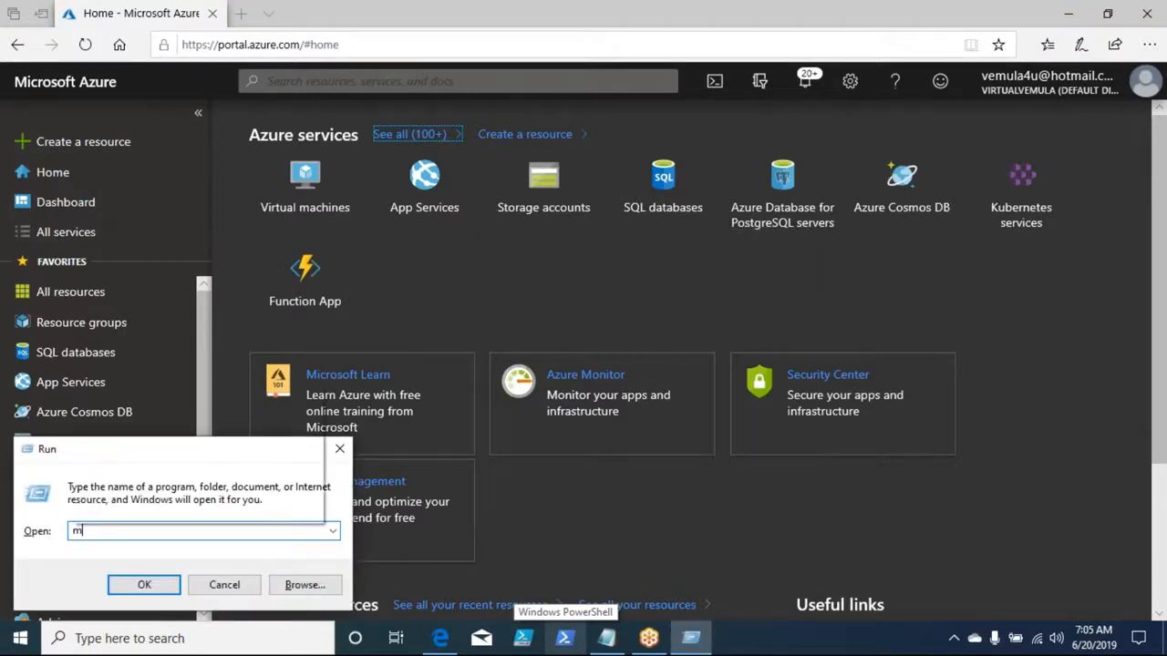
pyautogui.press('Down')
pyautogui.press('Return')
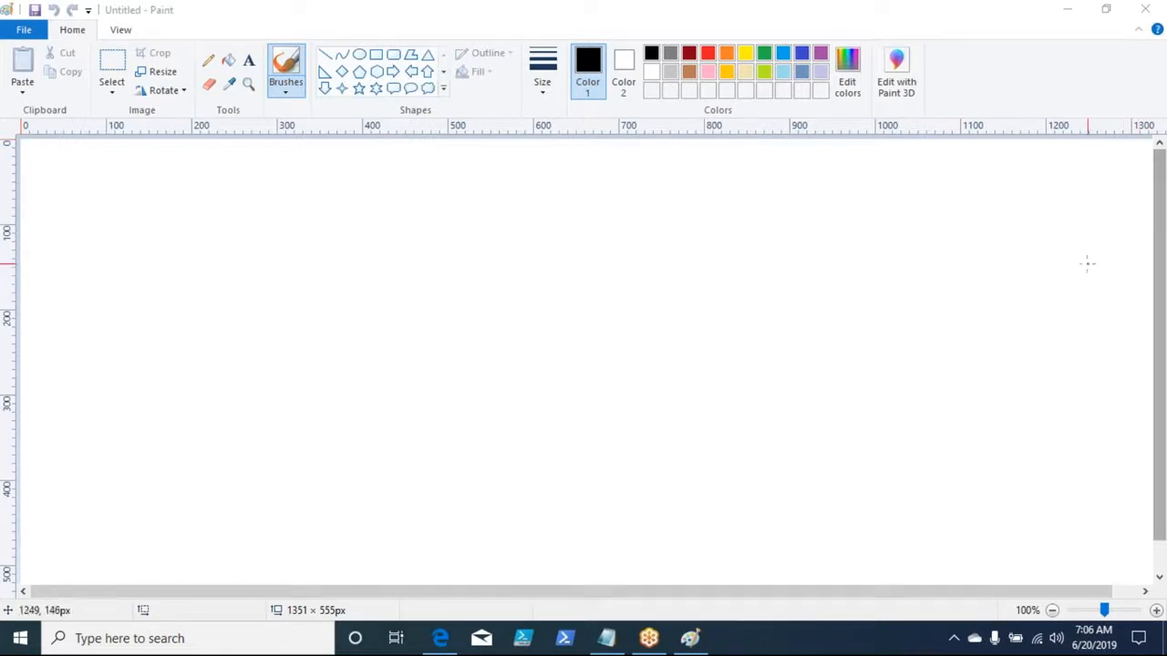
# View July 2019 in the system calendar and return to the blank Paint canvas
pyautogui.click(1088, 645)
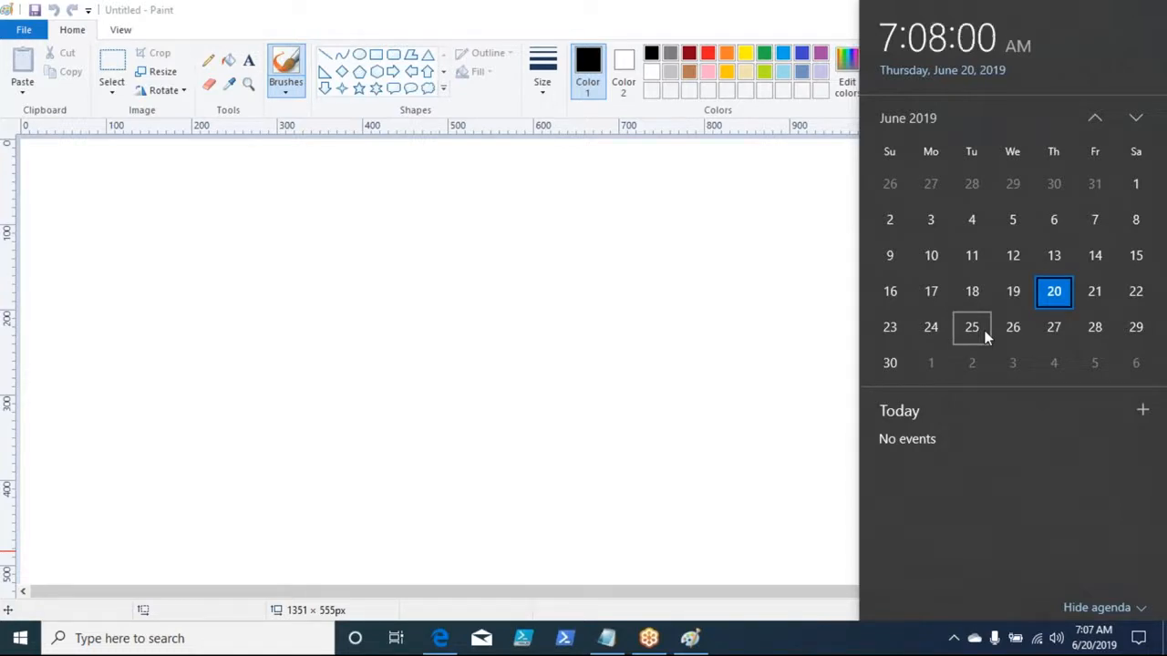
pyautogui.click(1136, 127)
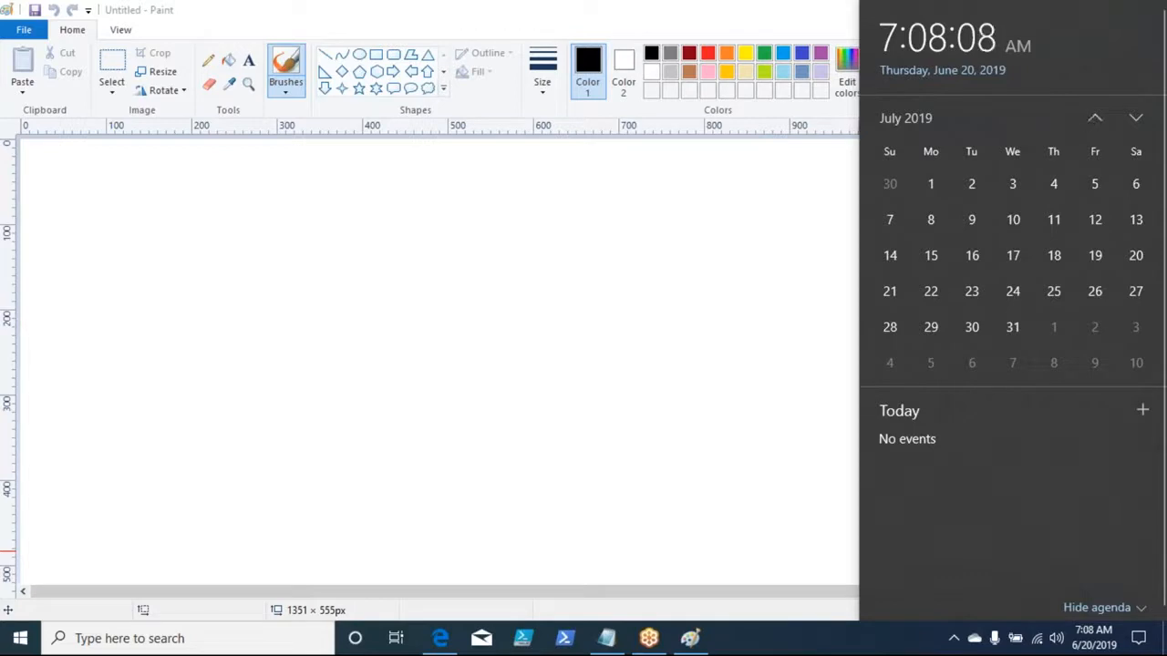
pyautogui.click(750, 215)
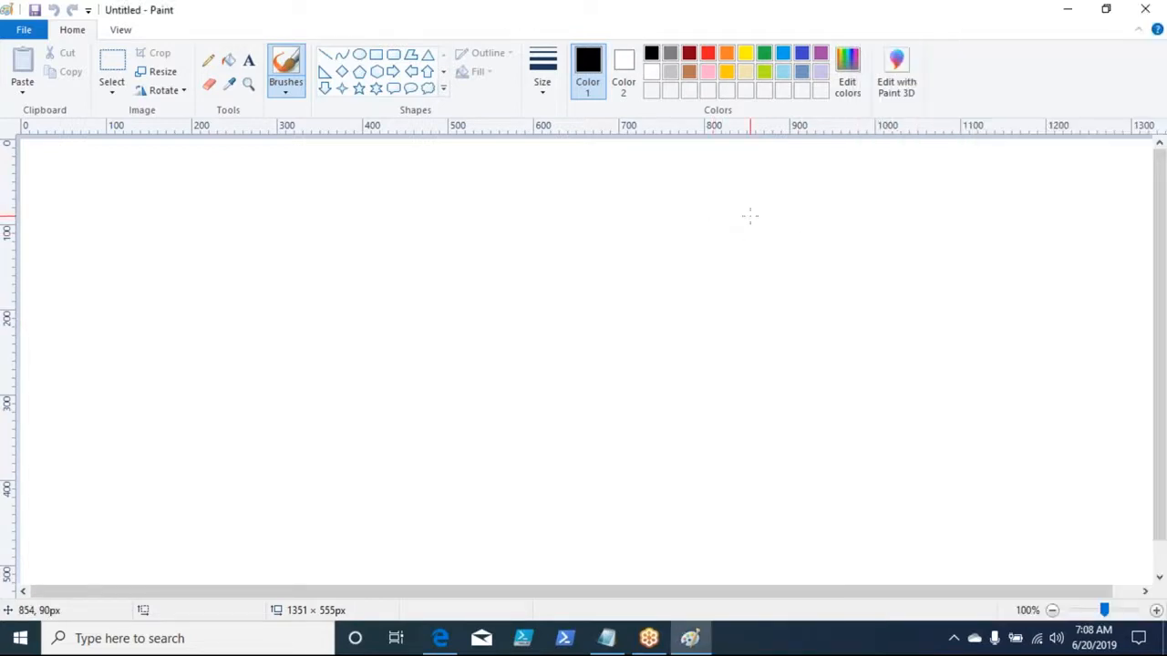
pyautogui.click(694, 265)
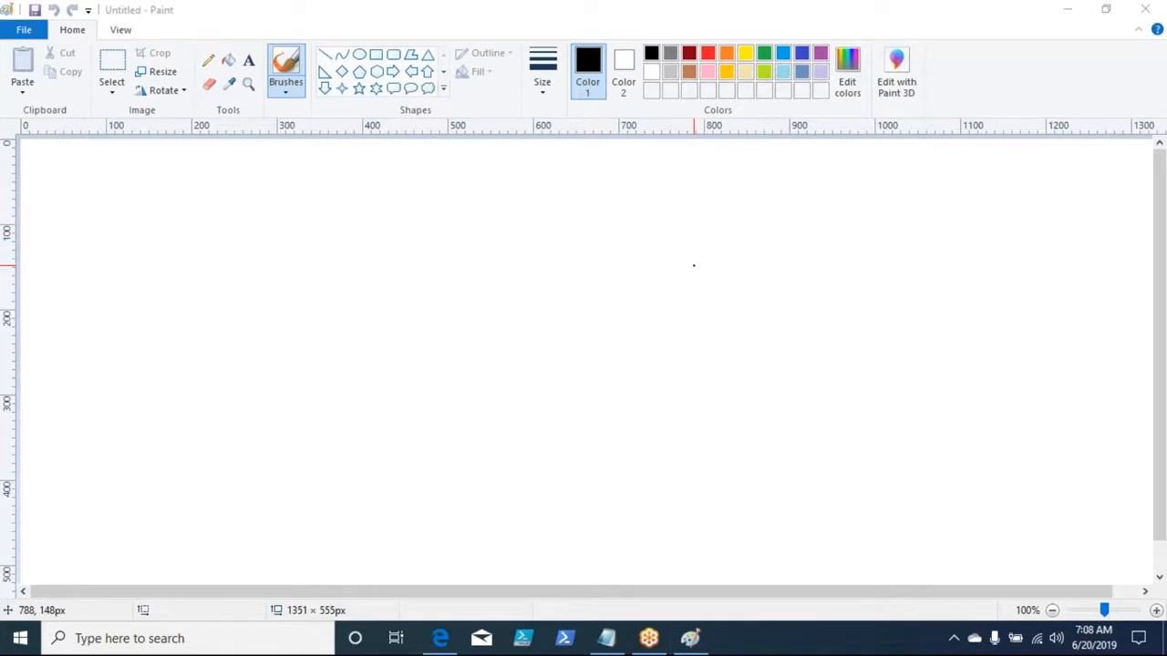
# Switch to Notepad, maximize its window and write "VMSS-->>" indented on the third line
pyautogui.hotkey('alt', 'Tab')
pyautogui.press('Tab')
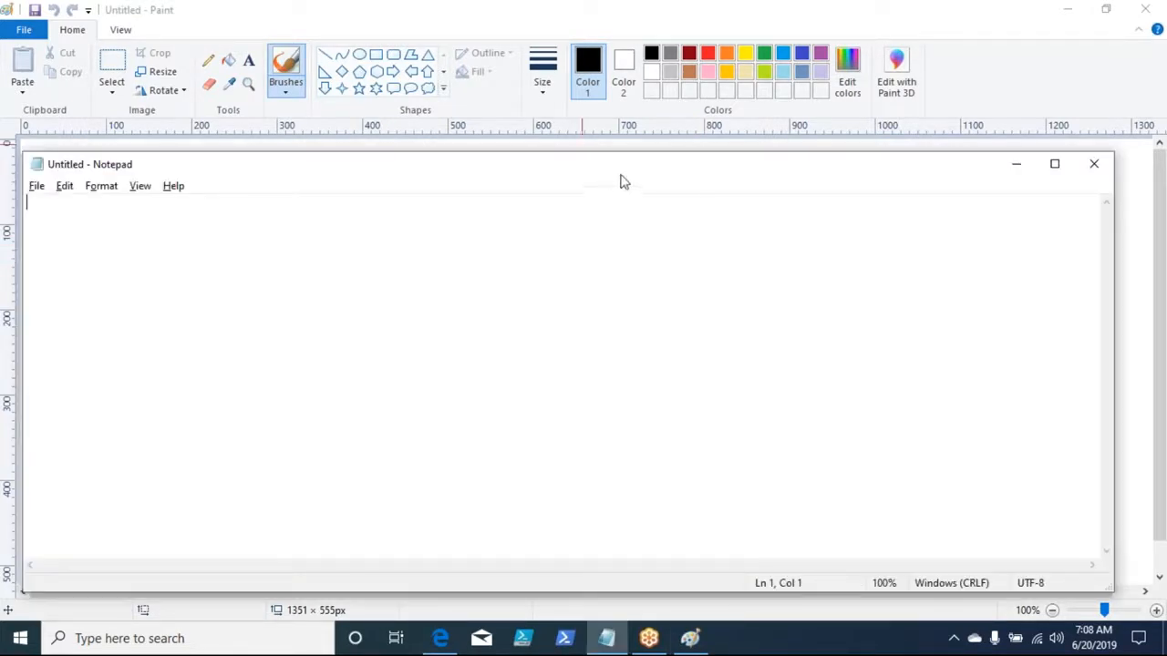
pyautogui.doubleClick(620, 181)
pyautogui.press('Tab')
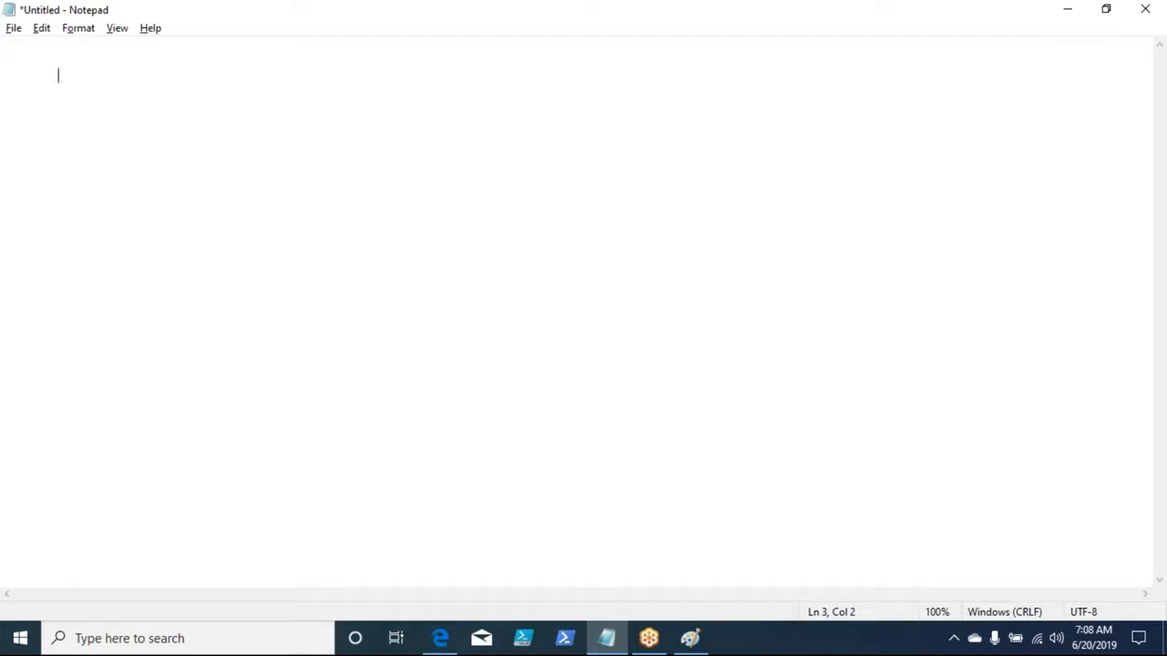
pyautogui.write('VMSS-->>')
# Add an indented "Avialability Set-->>>" line above the VMSS line
pyautogui.press('Up')
pyautogui.press('Up')
pyautogui.press('Return')
pyautogui.press('Return')
pyautogui.press('Tab')
pyautogui.write('Avialability Se')
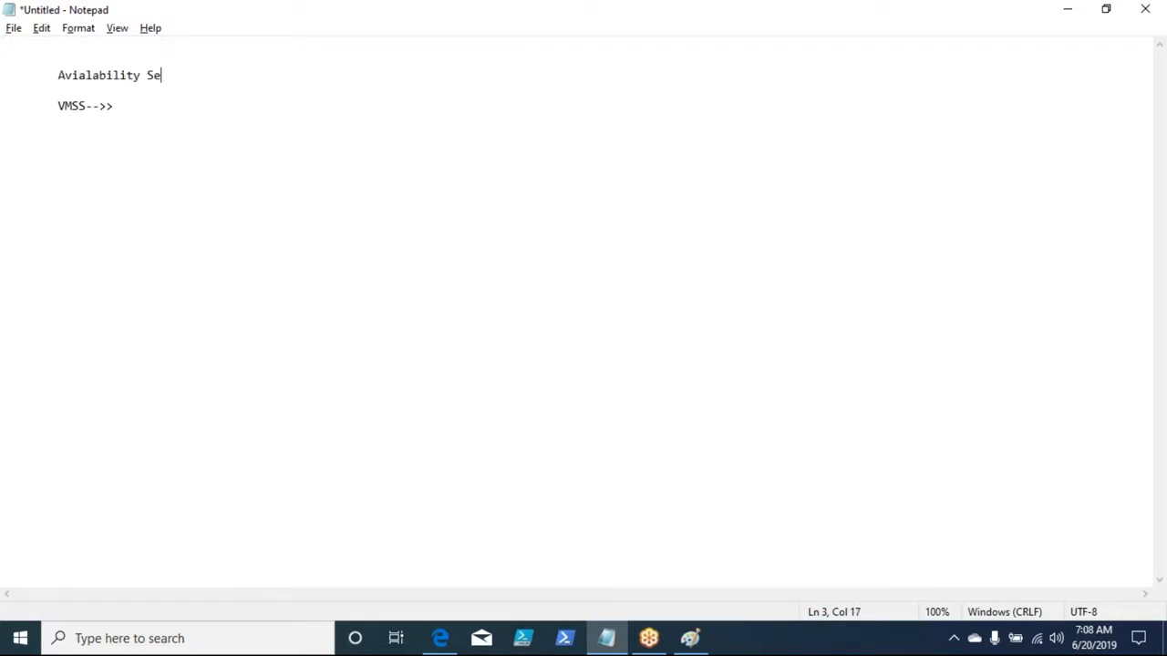
pyautogui.write('t-->>')
pyautogui.press('BackSpace')
pyautogui.press('BackSpace')
pyautogui.write('>>')
pyautogui.press('BackSpace')
pyautogui.write('>>')
pyautogui.press('Down')
pyautogui.press('Down')
# Delete the "Avialability Set-->>>" line from the notes
pyautogui.moveTo(243, 76); pyautogui.dragTo(61, 55)
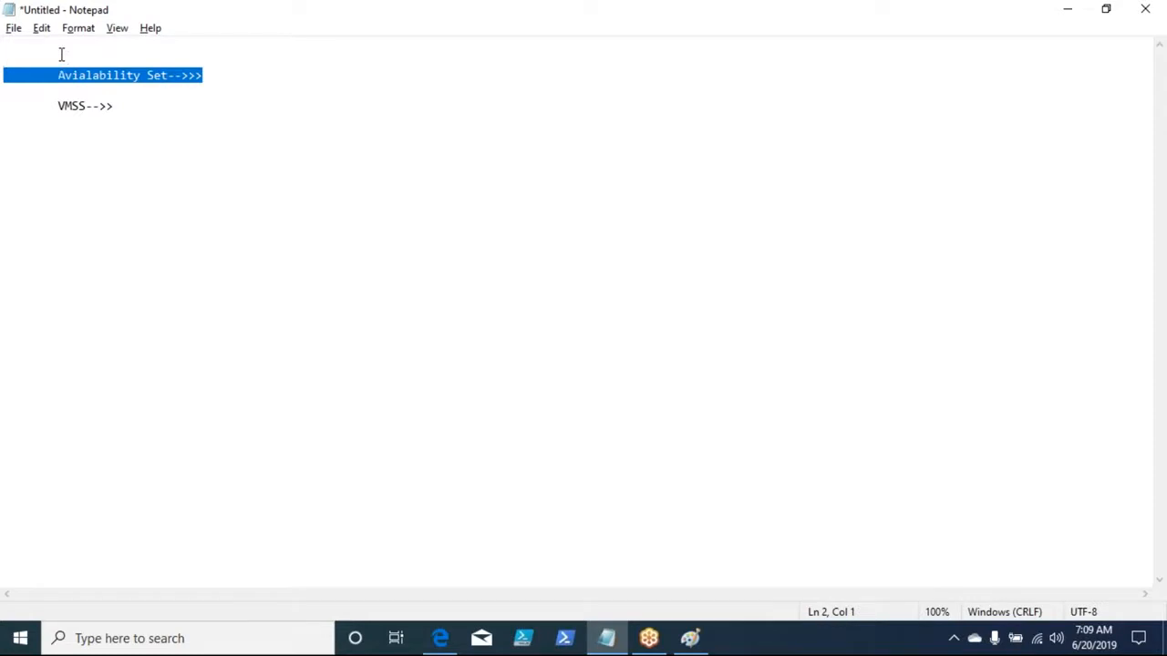
pyautogui.press('Delete')
pyautogui.press('Down')
pyautogui.press('Down')
pyautogui.press('Right')
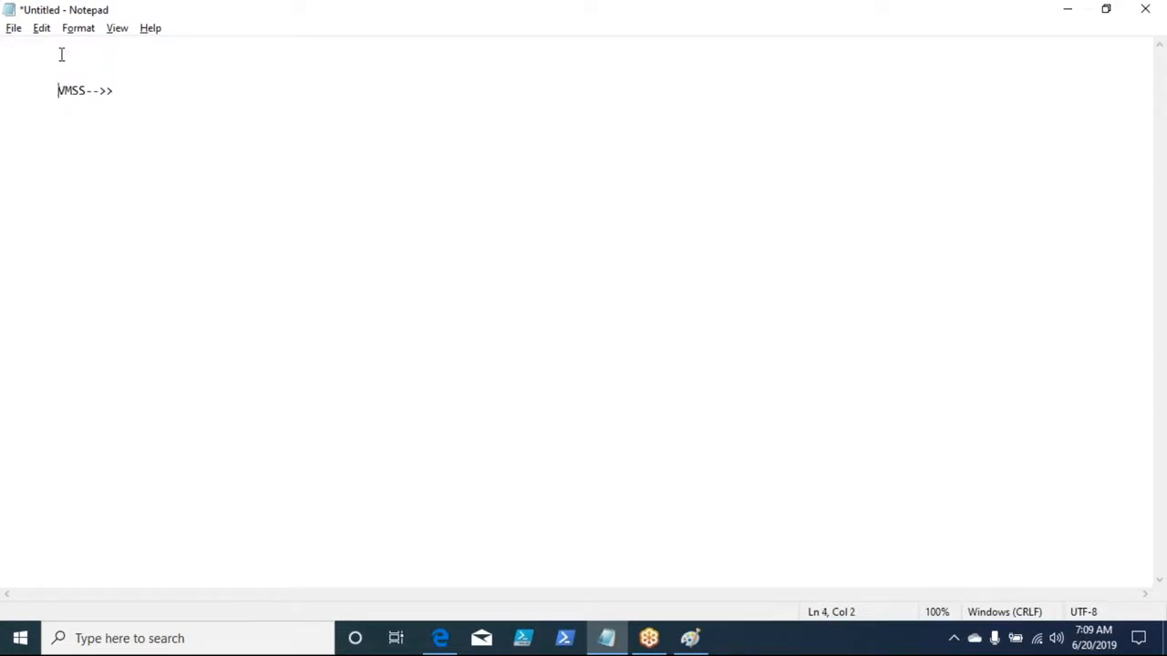
# Insert another blank line above the VMSS note and extend the note with "Virtual Machine Scale Set--->>"
pyautogui.press('Return')
pyautogui.press('Tab')
pyautogui.click(152, 101)
pyautogui.write('Virtual Machibe')
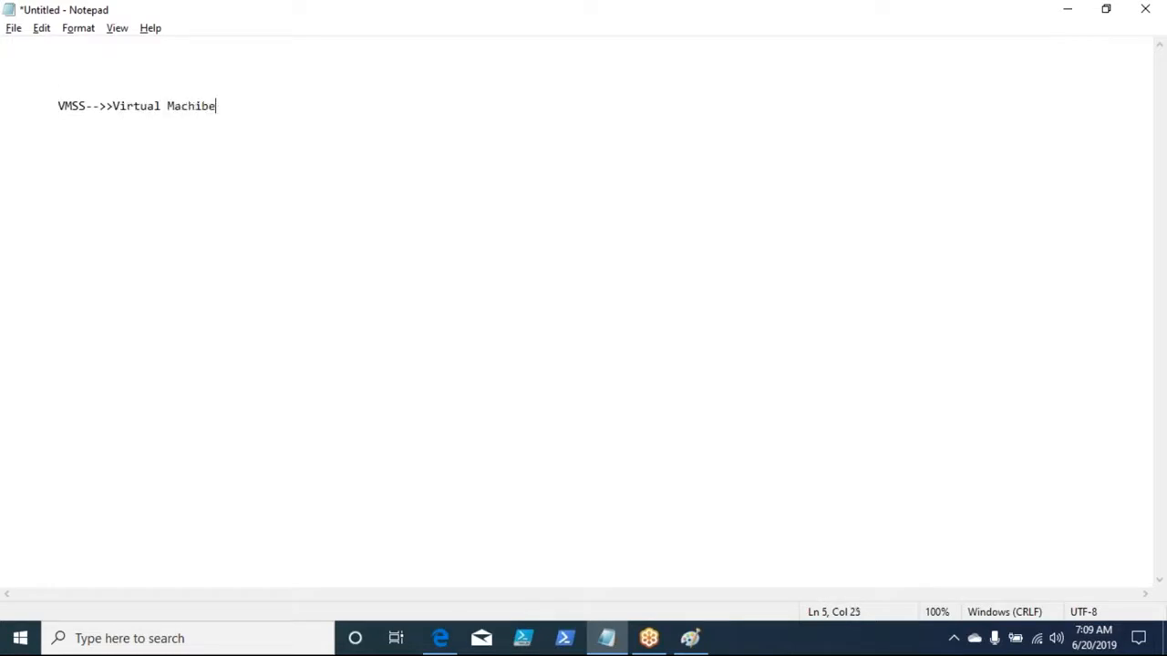
pyautogui.press('BackSpace')
pyautogui.press('BackSpace')
pyautogui.press('BackSpace')
pyautogui.write('ne Scale')
pyautogui.press('BackSpace')
pyautogui.press('BackSpace')
pyautogui.press('BackSpace')
pyautogui.write('ale Set--->>')
# Write "VM Cretation-->> Single Machine." indented two lines below the VMSS note
pyautogui.press('Return')
pyautogui.press('Return')
pyautogui.press('Tab')
pyautogui.write('VM ')
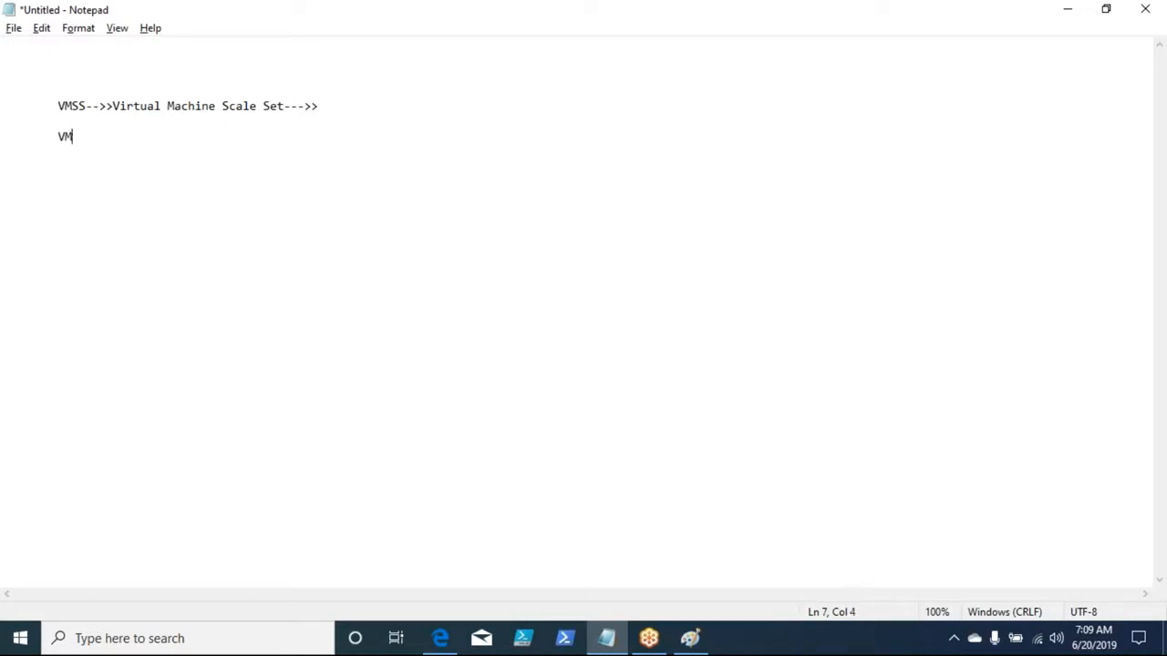
pyautogui.write('Cretion')
pyautogui.press('BackSpace')
pyautogui.press('BackSpace')
pyautogui.press('BackSpace')
pyautogui.write('ation--')
pyautogui.write('>> Sing')
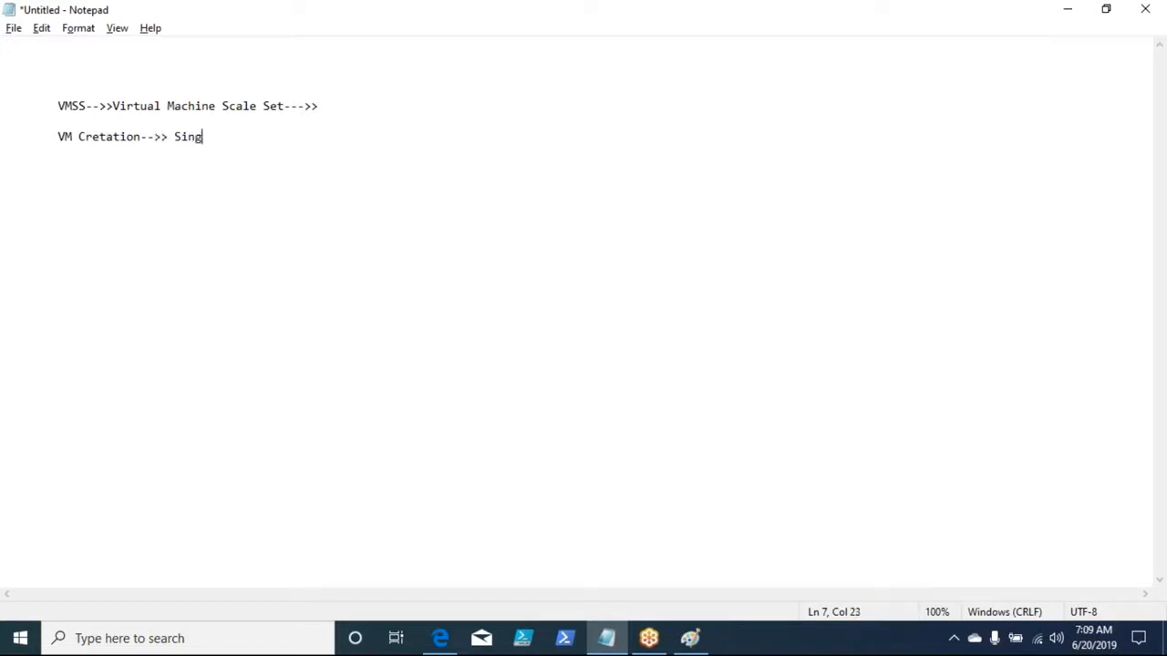
pyautogui.write('le Machine.')
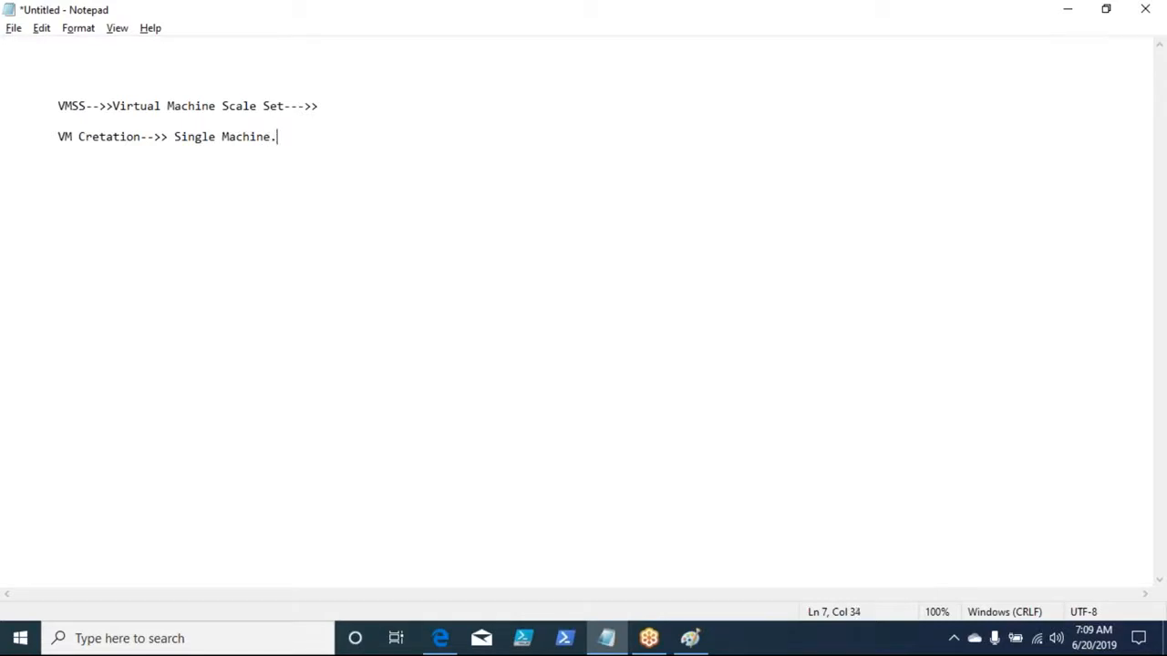
# Append "muptiple VMSs...>> LB-->>" to the end of the VMSS line
pyautogui.click(339, 105)
pyautogui.write('n')
pyautogui.press('BackSpace')
pyautogui.press('BackSpace')
pyautogui.write('mu')
pyautogui.write('ple')
pyautogui.press('BackSpace')
pyautogui.press('BackSpace')
pyautogui.press('BackSpace')
pyautogui.write('tiple V')
pyautogui.press('BackSpace')
pyautogui.write('VMSs...')
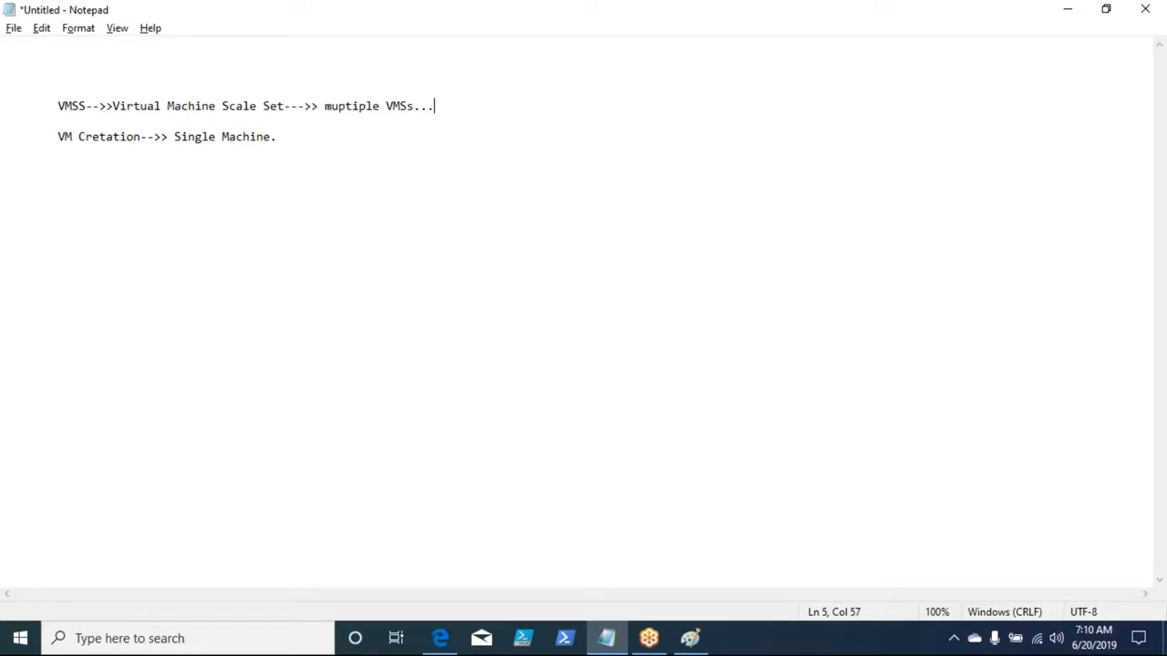
pyautogui.write('>> LB-->>')
# Leave several blank lines below the VM Cretation note and start a numbered list with "1) AS"
pyautogui.press('Down')
pyautogui.click(302, 136)
pyautogui.press('Return')
pyautogui.press('Return')
pyautogui.press('Return')
pyautogui.press('Return')
pyautogui.press('Return')
pyautogui.press('Return')
pyautogui.press('Return')
pyautogui.press('Return')
pyautogui.press('Return')
pyautogui.press('Tab')
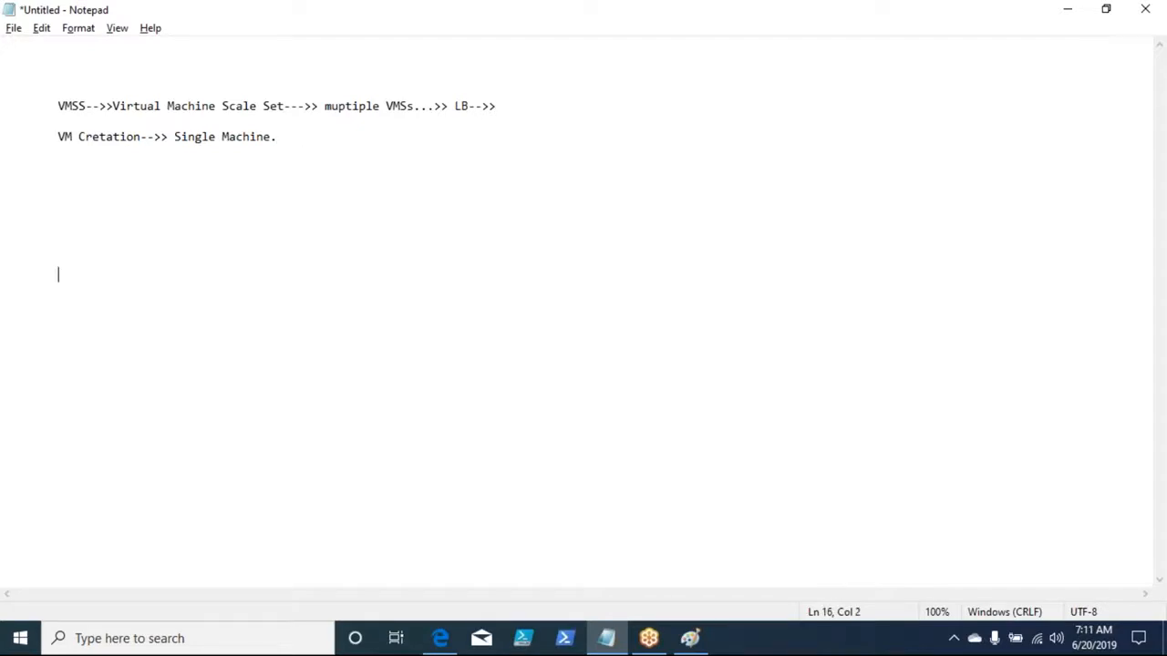
pyautogui.write('1)')
pyautogui.write(' Ad')
pyautogui.press('BackSpace')
pyautogui.write('S')
# Add "2) Individual VMs" and "3) VMSS" to the numbered list
pyautogui.press('Return')
pyautogui.press('Tab')
pyautogui.write('2) Indivitual')
pyautogui.press('BackSpace')
pyautogui.press('BackSpace')
pyautogui.press('BackSpace')
pyautogui.press('BackSpace')
pyautogui.write('dual VMs')
pyautogui.press('Return')
pyautogui.write('3) VMSS')
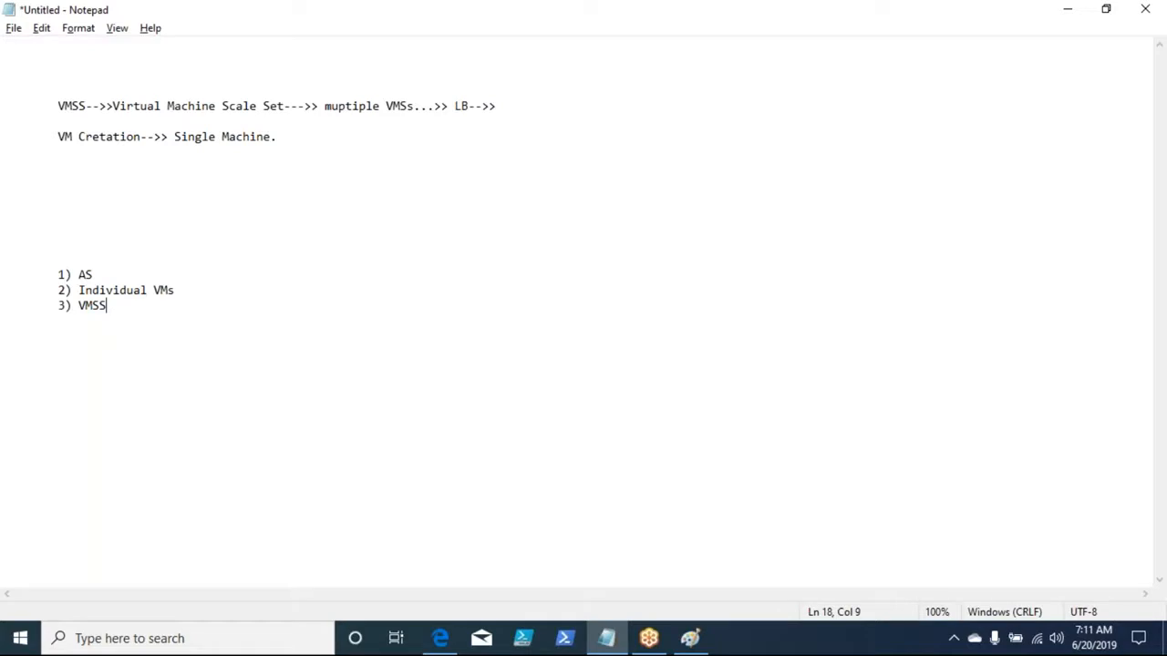
# Highlight the LB part of the VMSS line and append "will front end ip" after it
pyautogui.moveTo(415, 106); pyautogui.dragTo(500, 106)
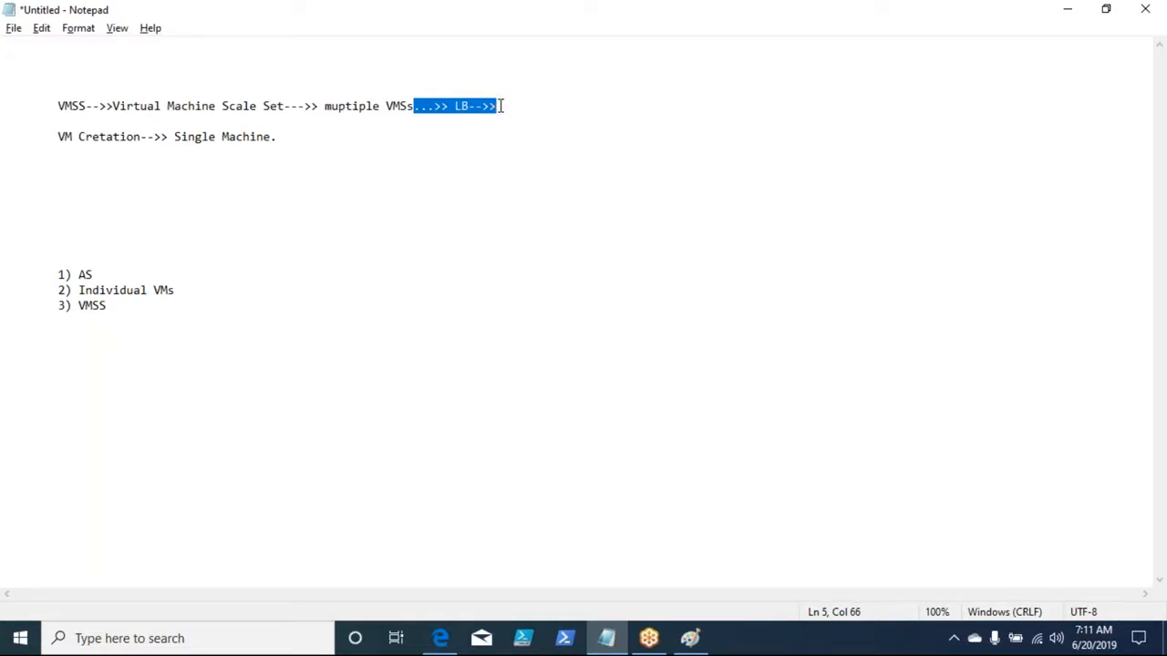
pyautogui.click(501, 106)
pyautogui.moveTo(501, 106); pyautogui.dragTo(457, 107)
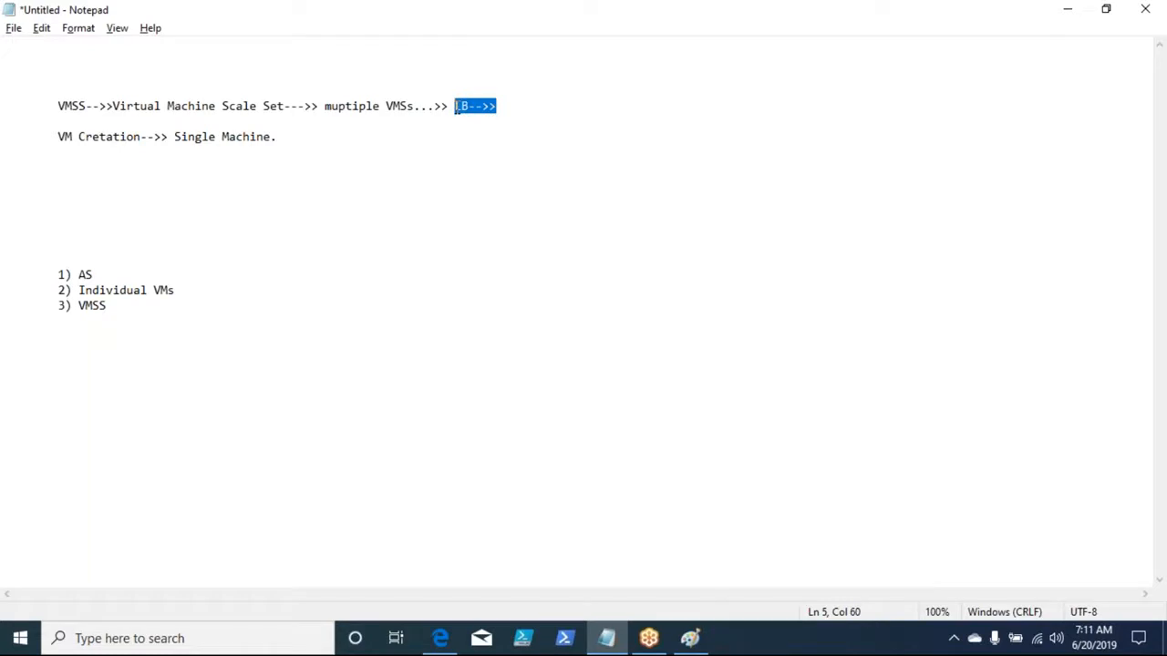
pyautogui.click(510, 107)
pyautogui.write('will')
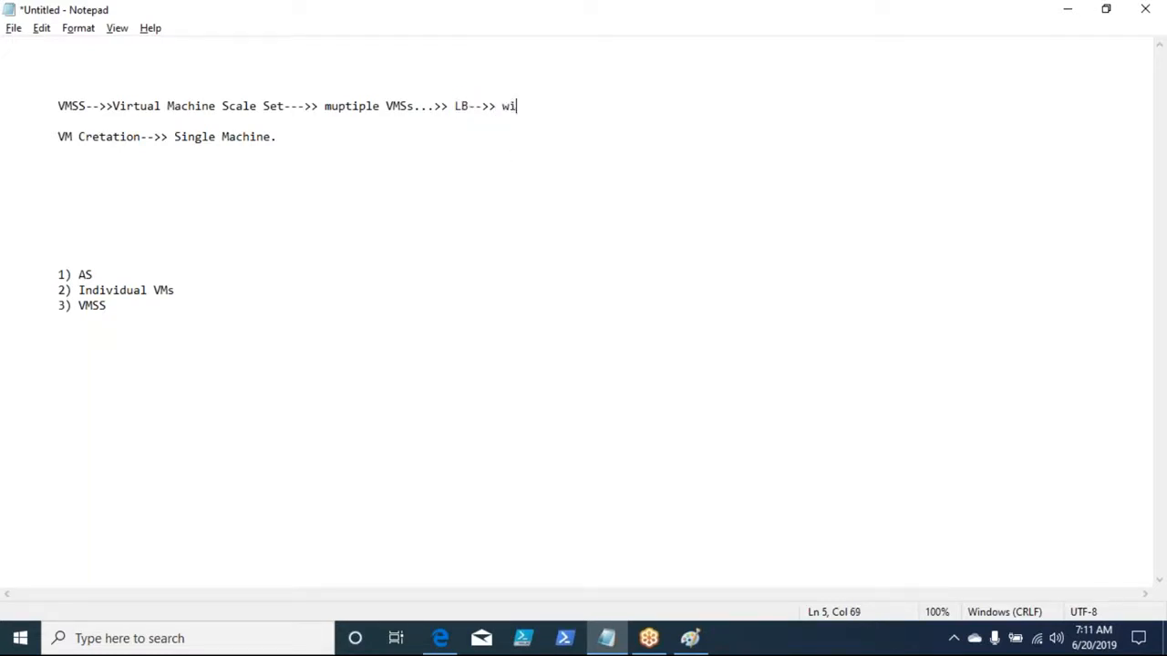
pyautogui.write(' front end ip')
# Move the LB text to its own line below the VMSS note and end it with "-->>>"
pyautogui.click(450, 106)
pyautogui.press('Return')
pyautogui.press('Return')
pyautogui.click(285, 136)
pyautogui.write('-->>>')
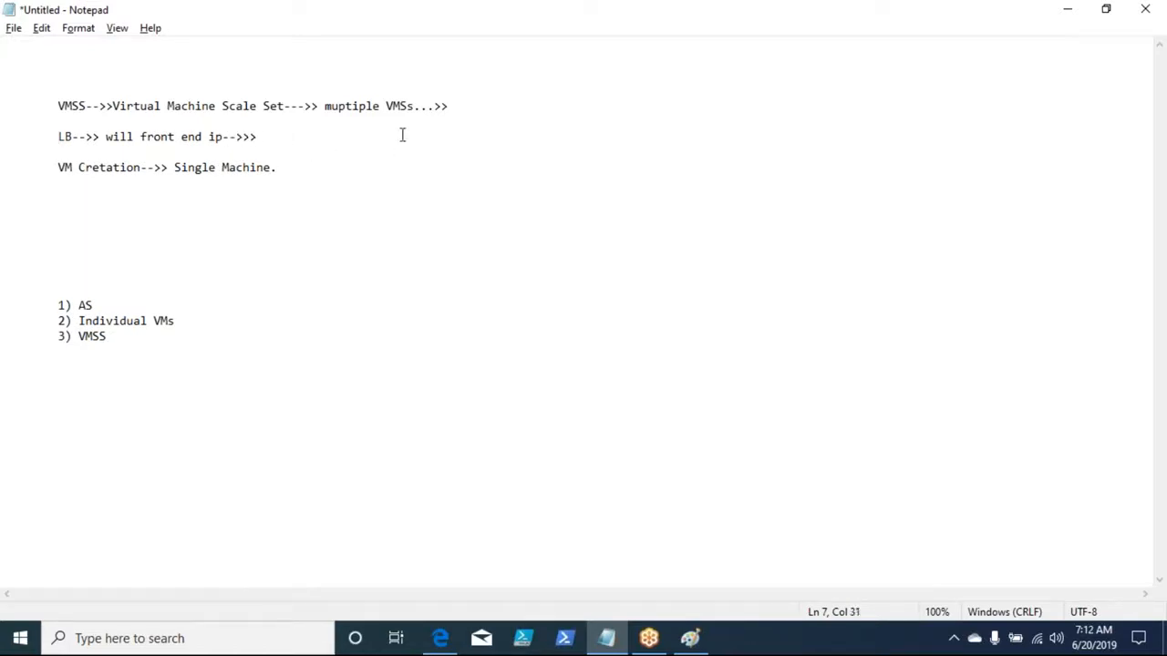
# Highlight the VMSS note and the "Individual VMs" list entry in turn to compare them
pyautogui.moveTo(474, 102); pyautogui.dragTo(64, 101)
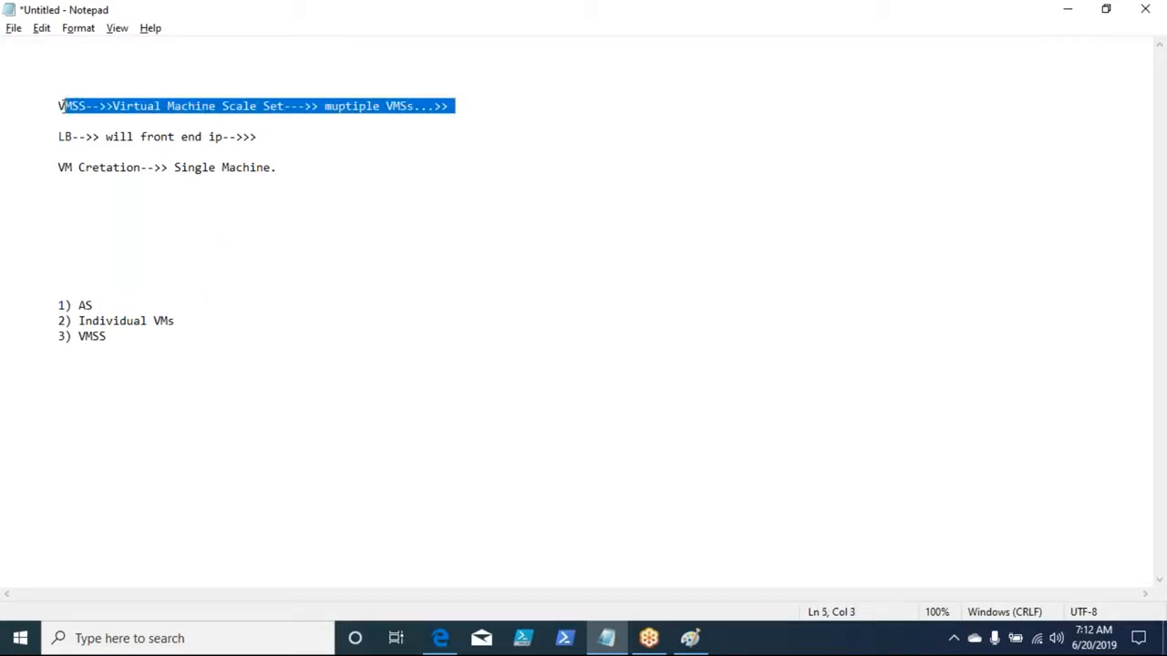
pyautogui.click(178, 319)
pyautogui.moveTo(179, 319); pyautogui.dragTo(80, 321)
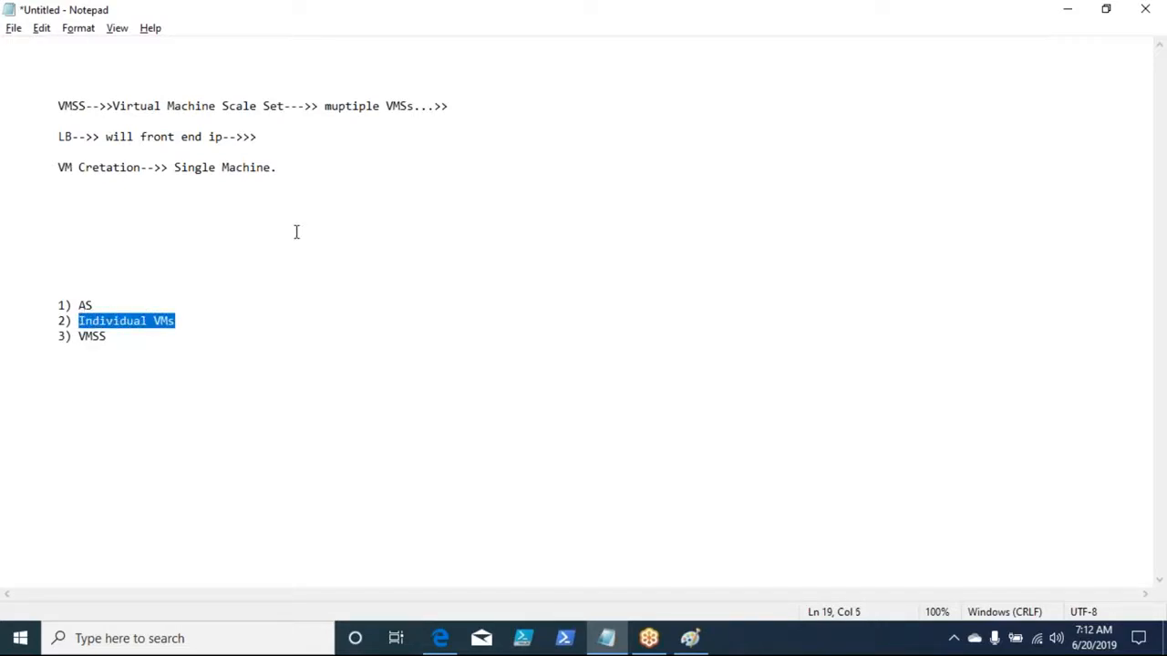
pyautogui.moveTo(461, 102); pyautogui.dragTo(58, 110)
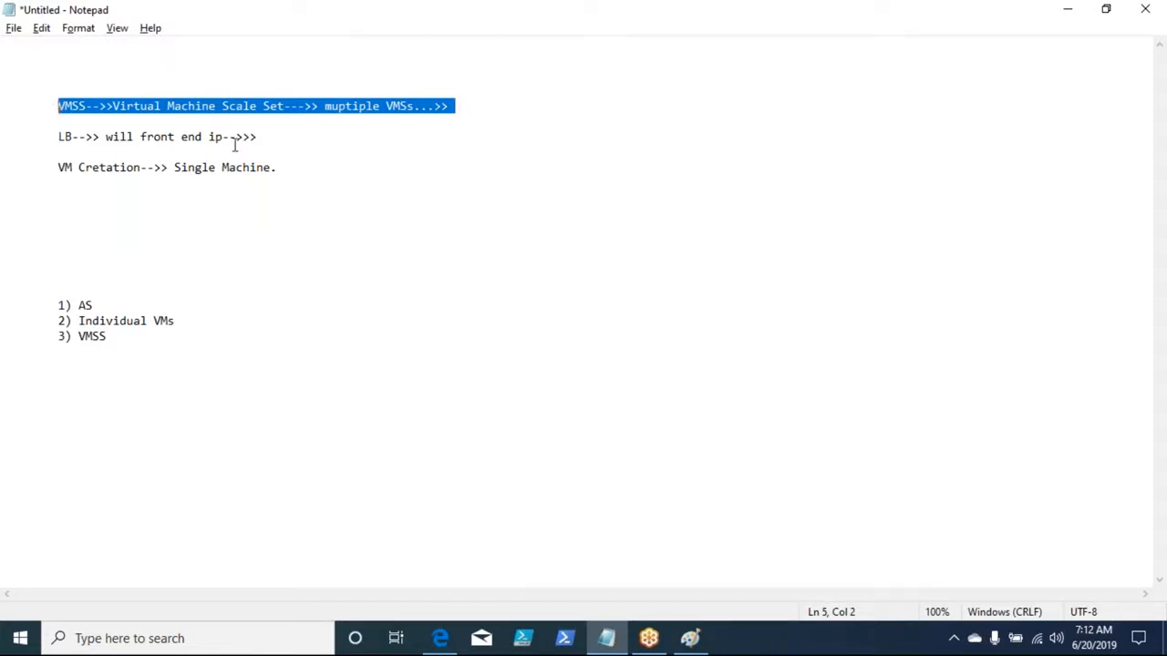
# Insert the indented line "auto scale--->> rules-->>>" between the VMSS and LB notes
pyautogui.click(464, 115)
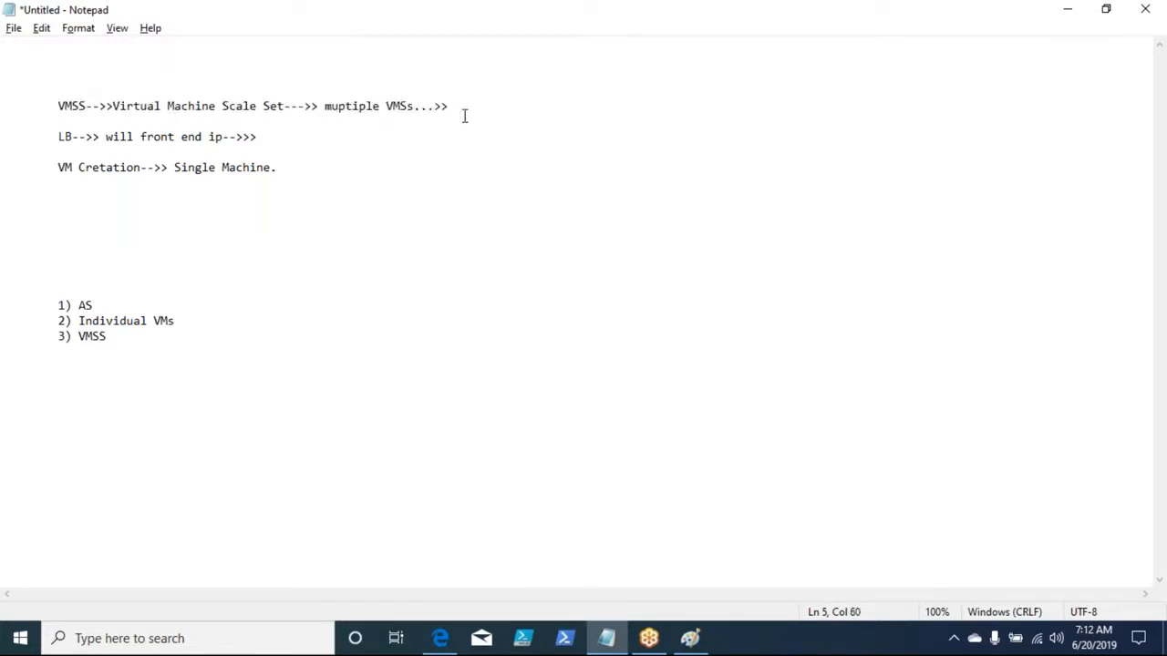
pyautogui.press('Return')
pyautogui.press('Tab')
pyautogui.press('Return')
pyautogui.press('Tab')
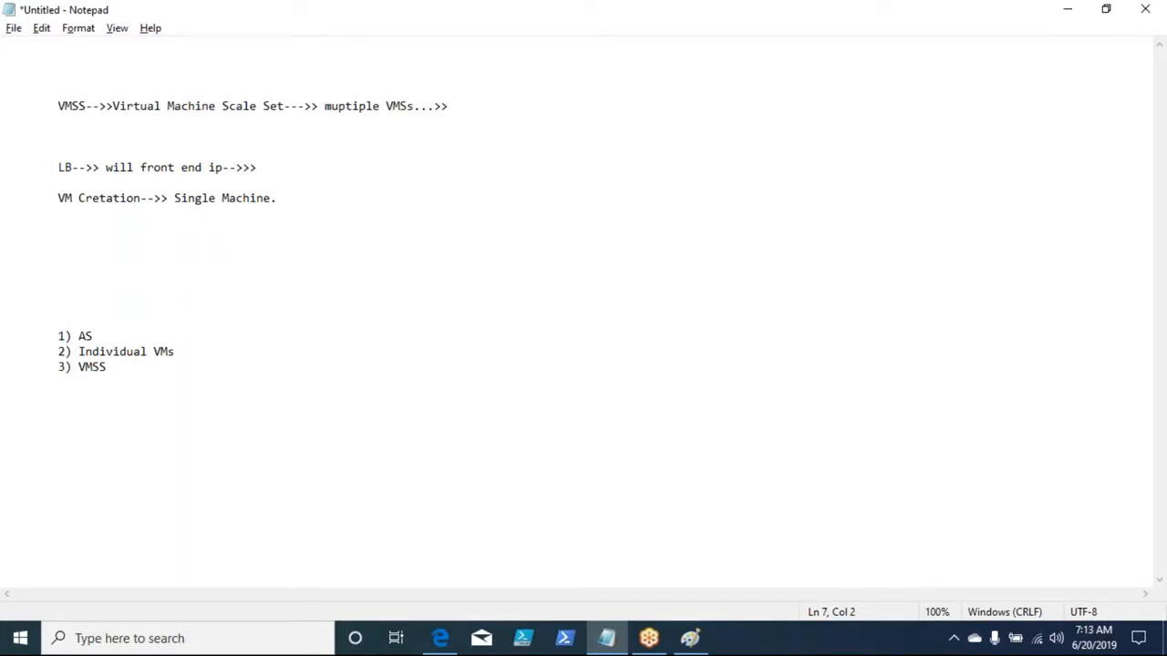
pyautogui.write('auto')
pyautogui.write(' m')
pyautogui.press('BackSpace')
pyautogui.write('scale--->>')
pyautogui.write('rules--->>>')
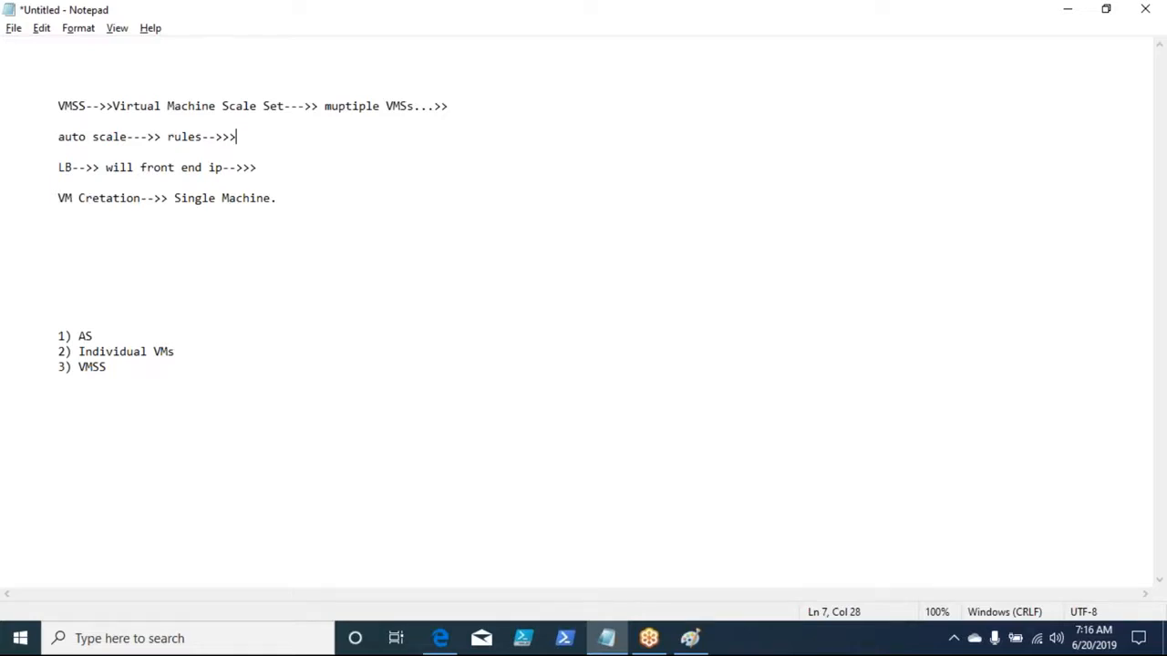
# Append "1000 instances---" to the auto scale line
pyautogui.write('10000')
pyautogui.press('BackSpace')
pyautogui.write('instanc')
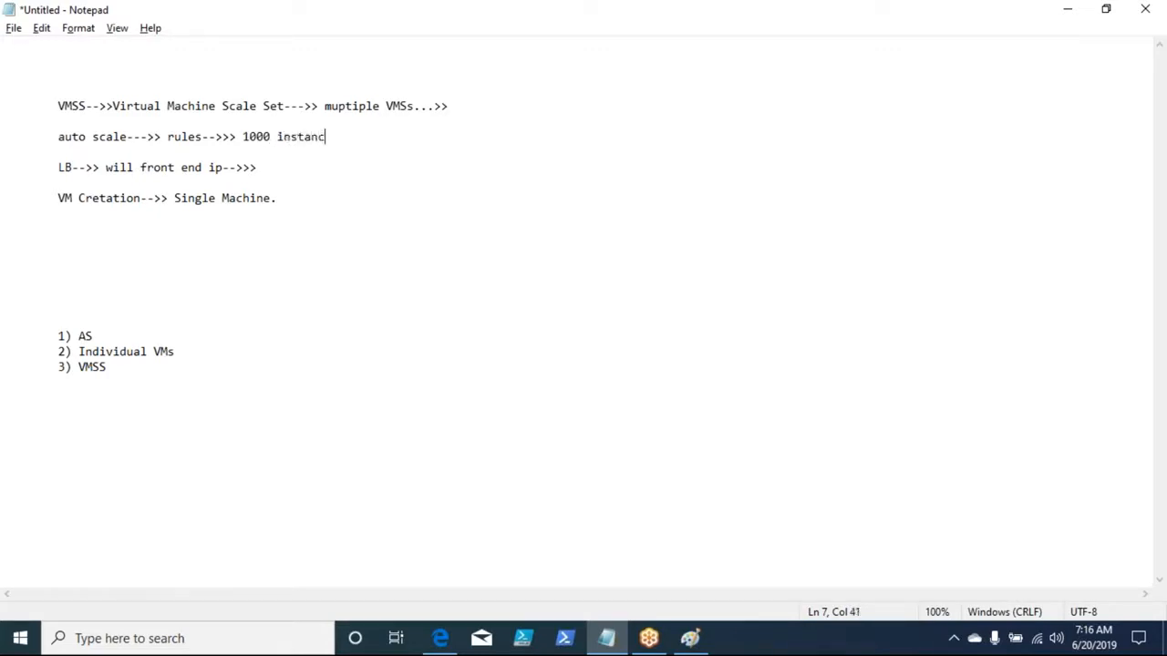
pyautogui.write('es---')
# Append "===>> you add vm manually to LB" to the VM Cretation line
pyautogui.press('Down')
pyautogui.click(312, 198)
pyautogui.write('===>> you add ')
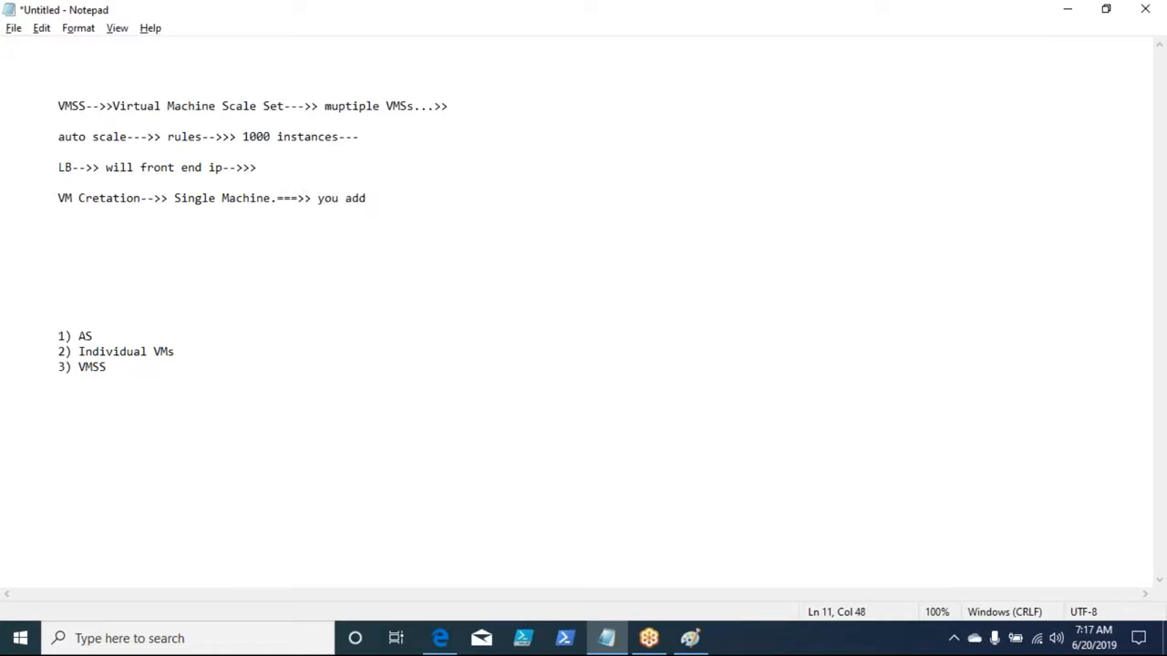
pyautogui.write('vm manually to LB')
# Append ">> automatically added to LB" to the auto scale line
pyautogui.click(396, 135)
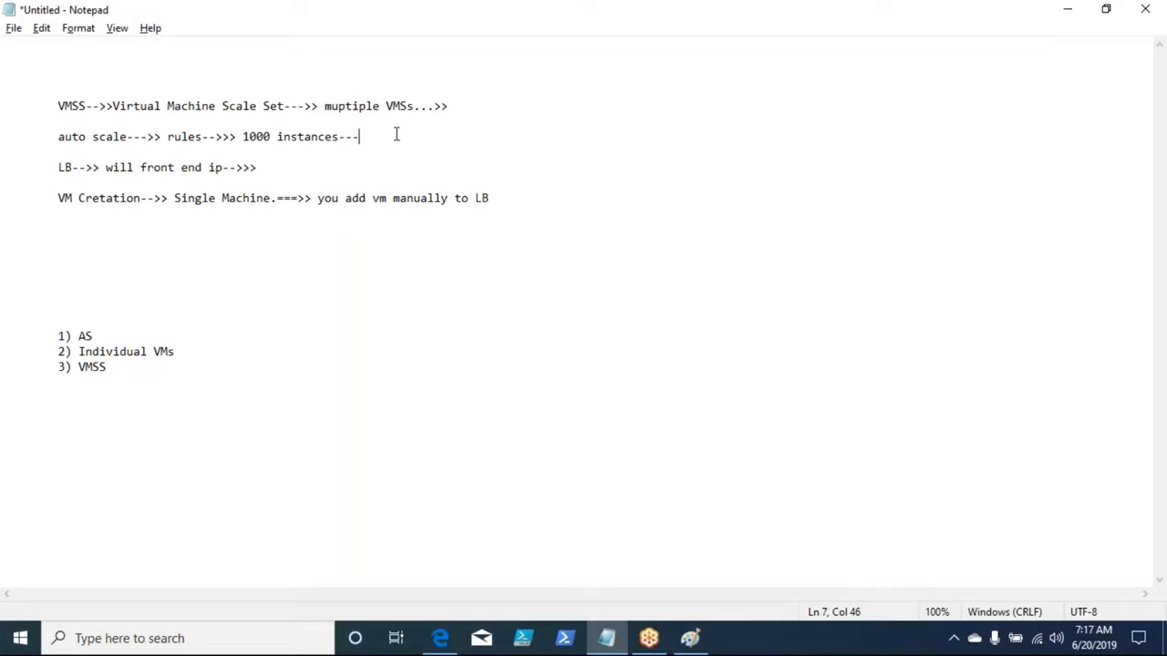
pyautogui.write('>> automatically added to')
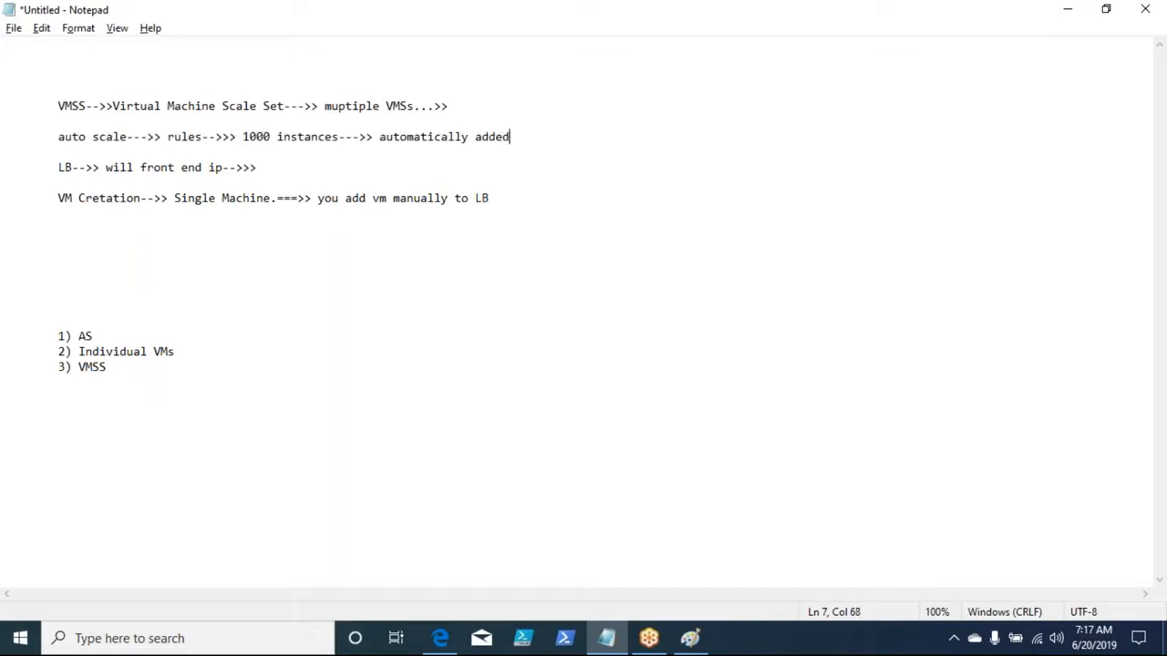
pyautogui.write(' LB')
# Review the notes by highlighting the auto scale line and the whole text from the VMSS note down to the numbered list
pyautogui.hotkey('alt', 'Tab')
pyautogui.hotkey('alt', 'Tab')
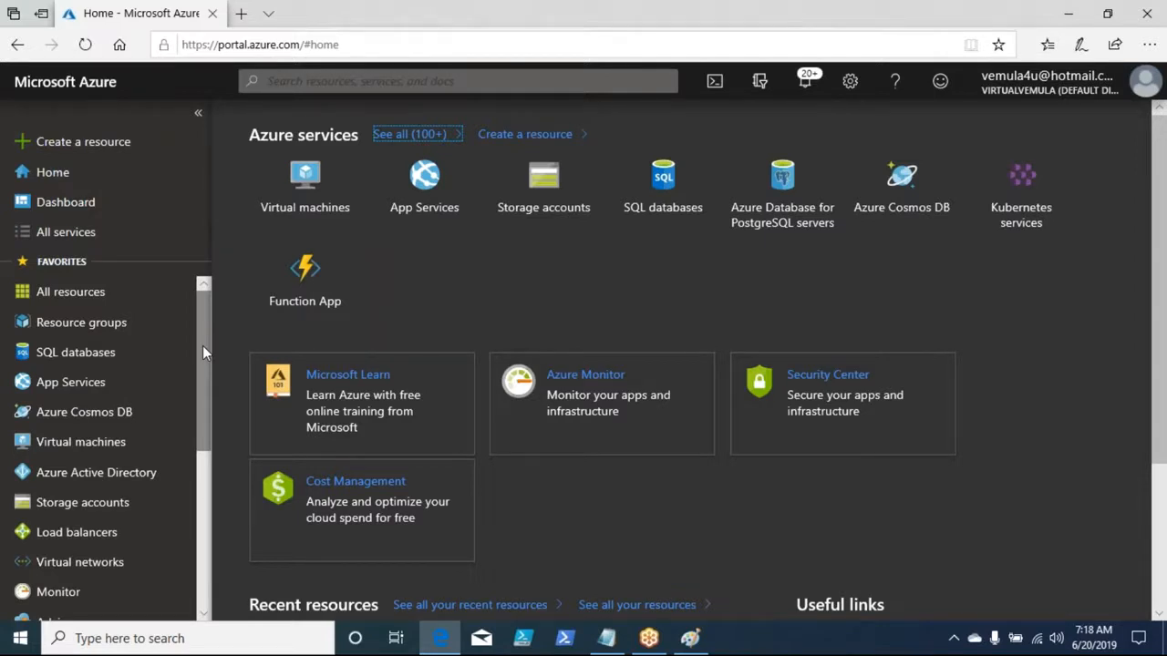
pyautogui.hotkey('alt', 'Tab')
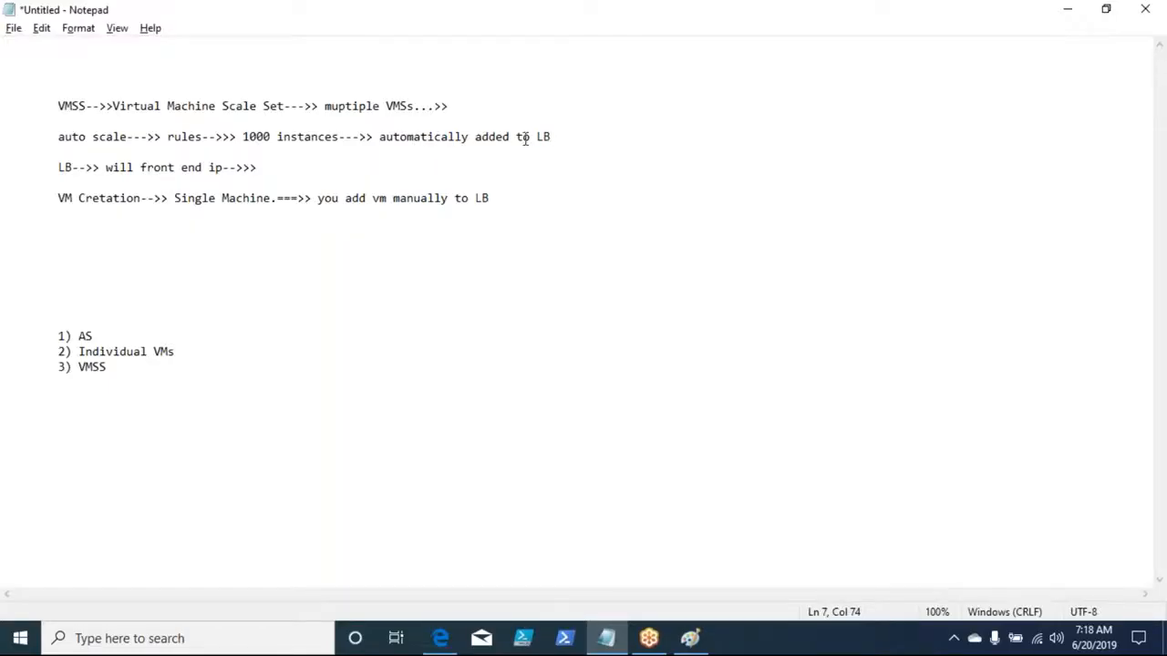
pyautogui.moveTo(554, 137); pyautogui.dragTo(54, 135)
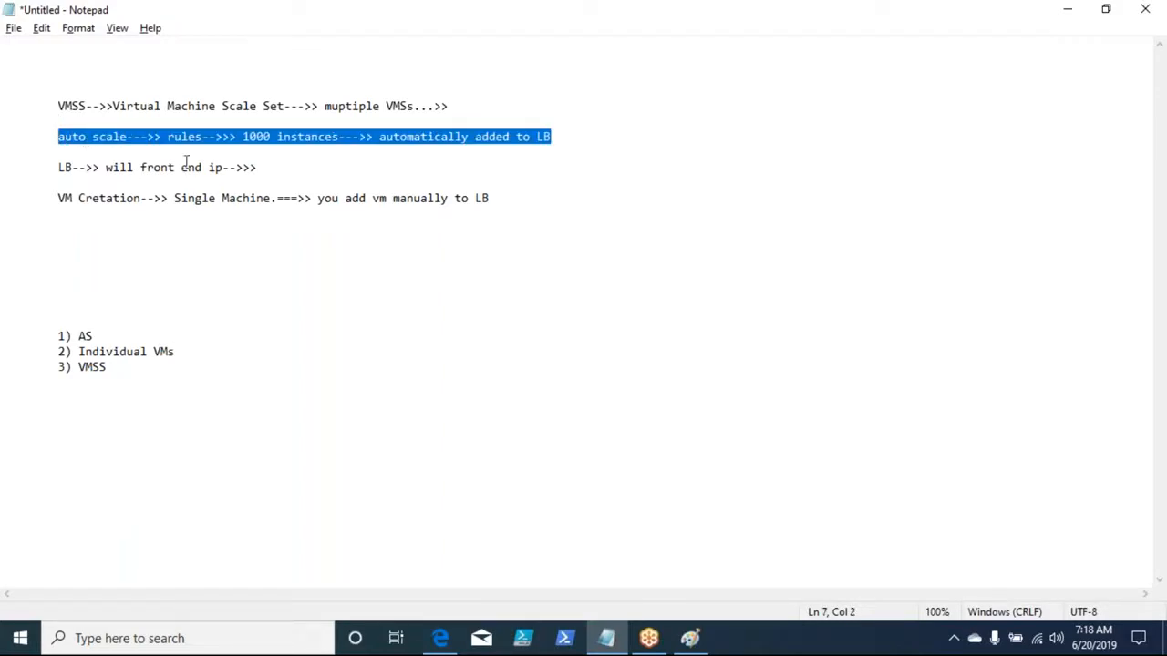
pyautogui.moveTo(249, 371); pyautogui.dragTo(46, 104)
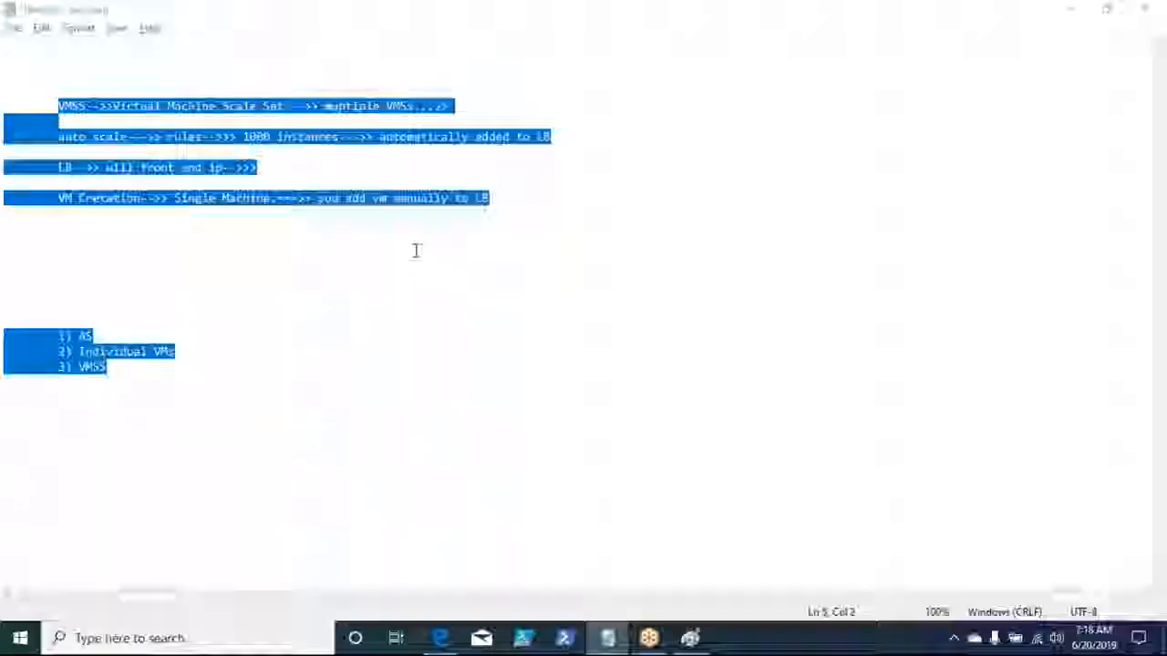
# Switch to the Azure portal, search for "Virtual" and open the Virtual machine scale sets service
pyautogui.hotkey('alt', 'Tab')
pyautogui.click(582, 87)
pyautogui.write('V')
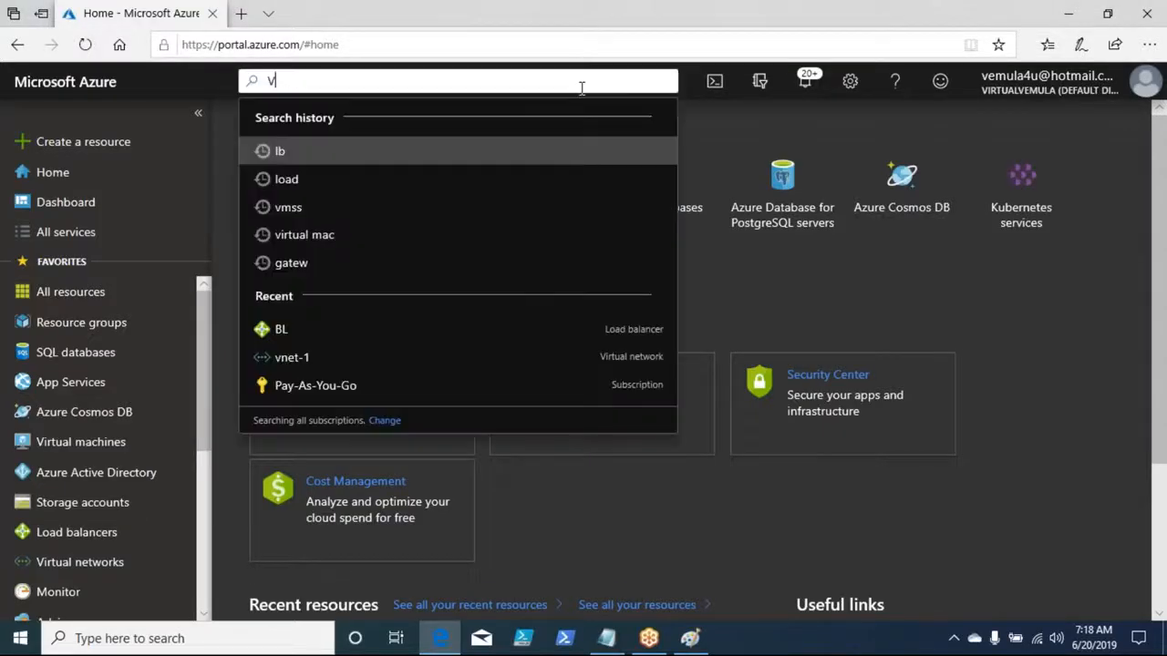
pyautogui.write('M')
pyautogui.press('BackSpace')
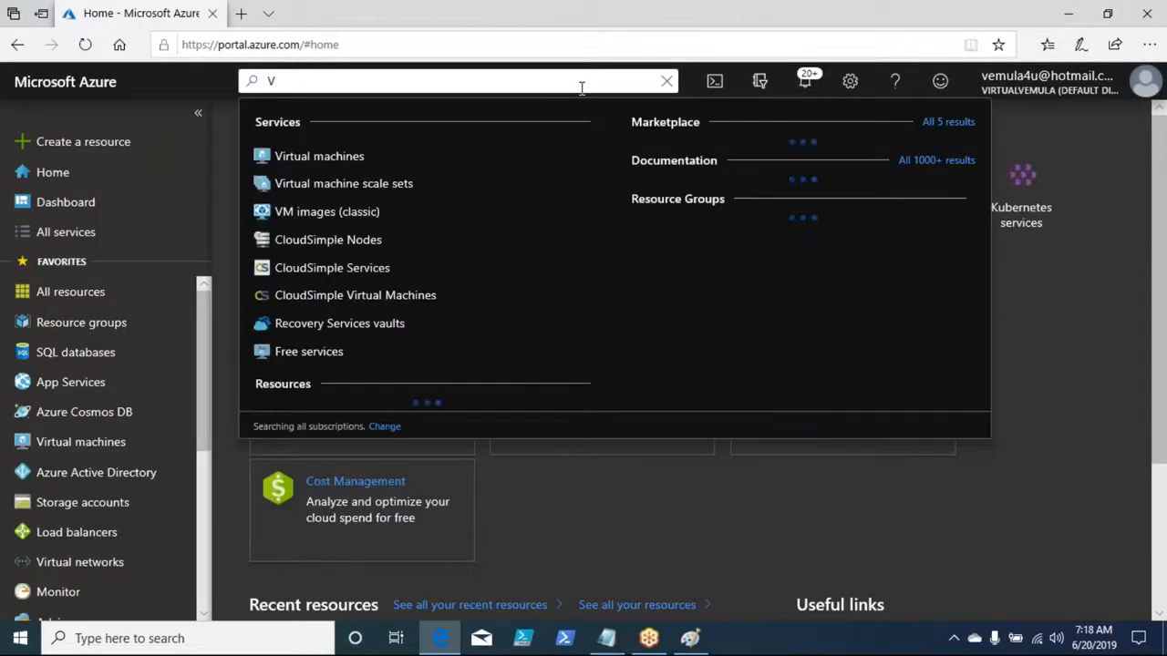
pyautogui.write('irtual')
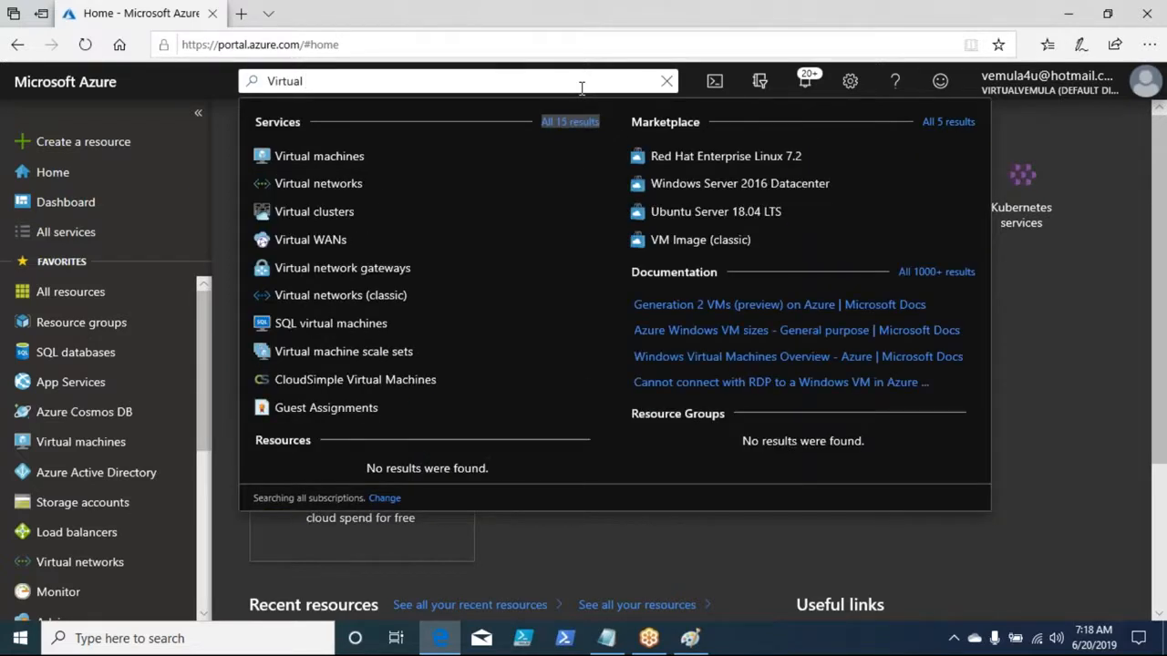
pyautogui.click(363, 362)
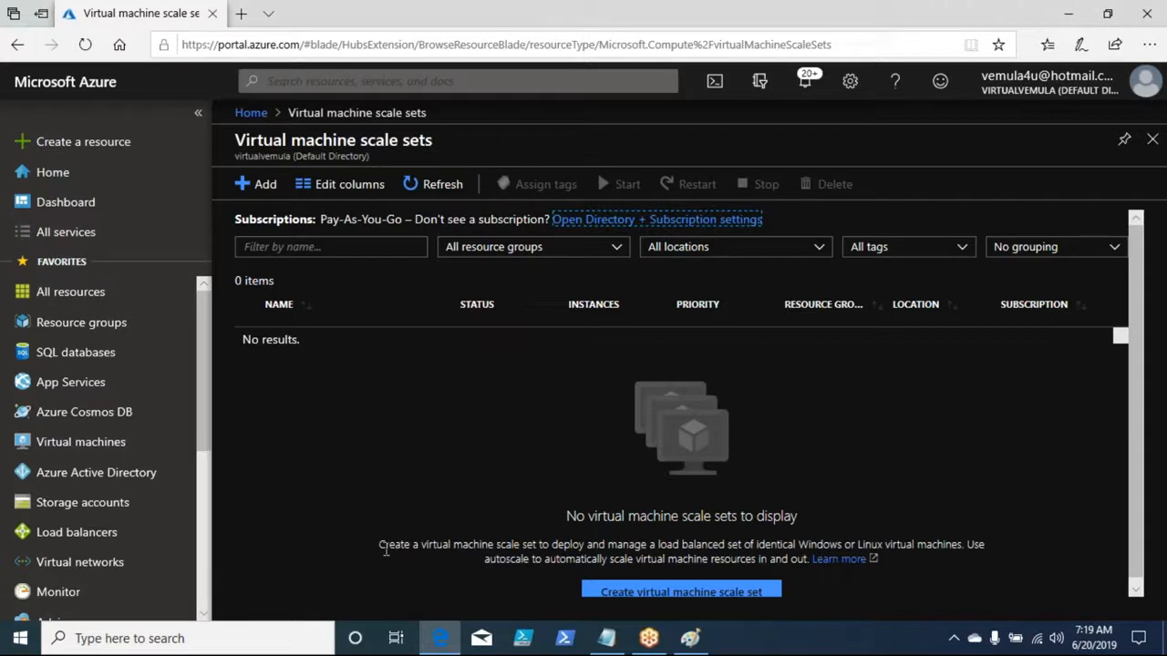
# Read the scale set description about load-balanced identical virtual machines and autoscaling, highlighting its text
pyautogui.moveTo(387, 547); pyautogui.dragTo(407, 547)
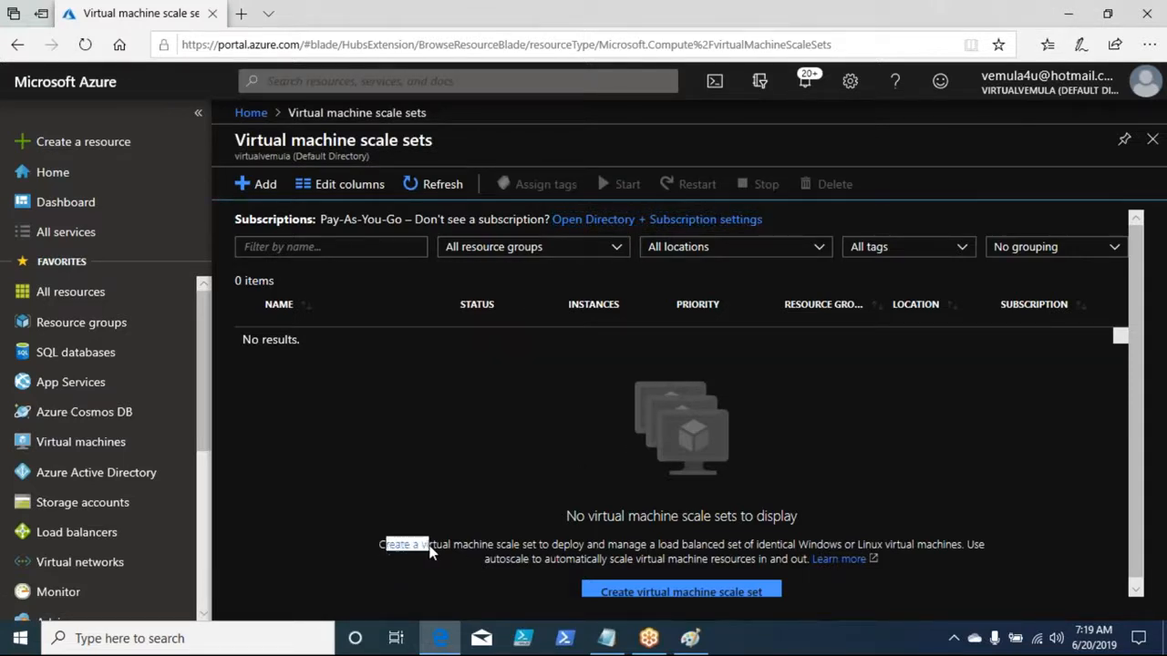
pyautogui.moveTo(412, 547); pyautogui.dragTo(832, 550)
pyautogui.moveTo(516, 556); pyautogui.dragTo(784, 562)
pyautogui.click(537, 468)
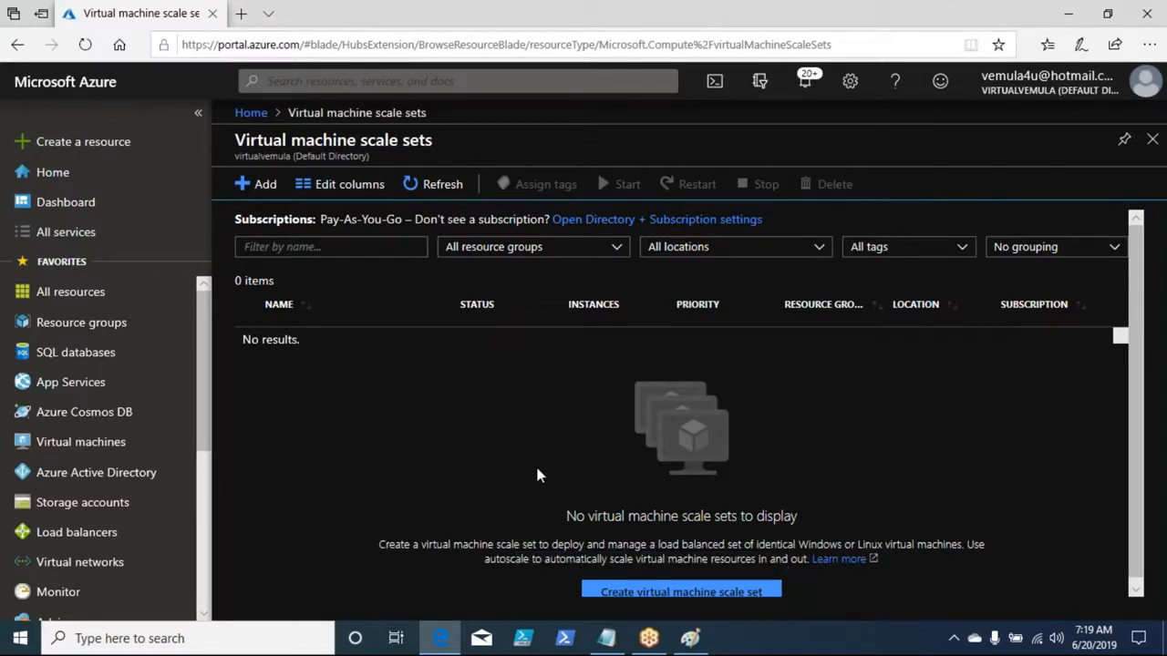
# Start creating a new virtual machine scale set and look over its settings form
pyautogui.click(233, 192)
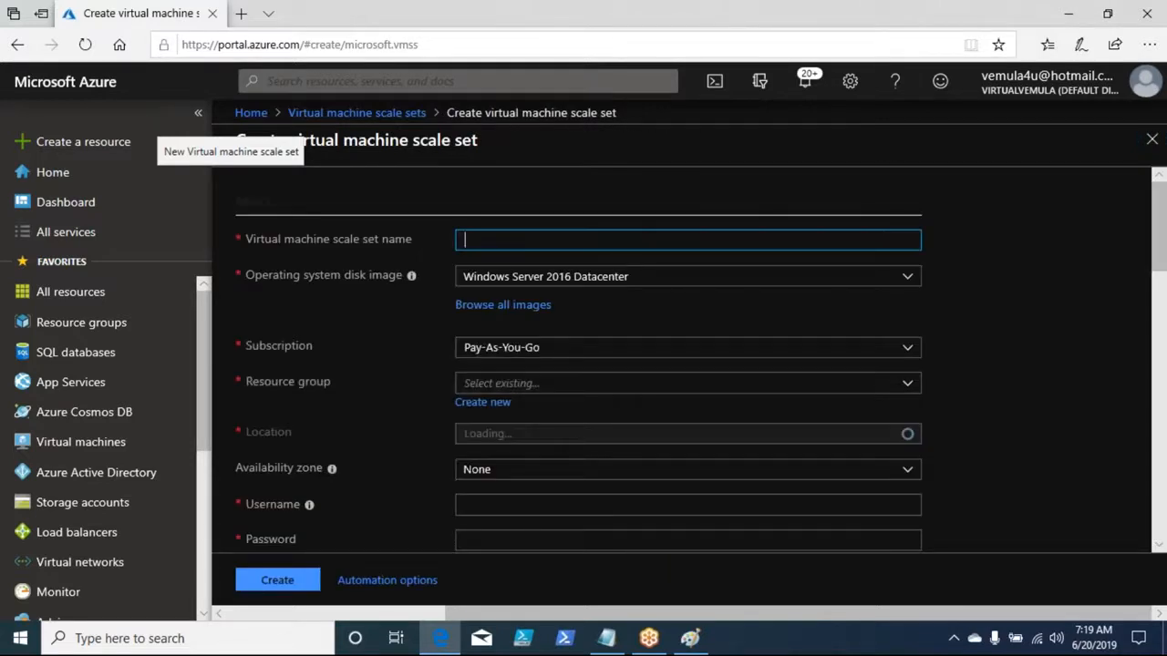
pyautogui.moveTo(1159, 239); pyautogui.dragTo(1159, 239)
pyautogui.scroll(-5, 1159, 239)
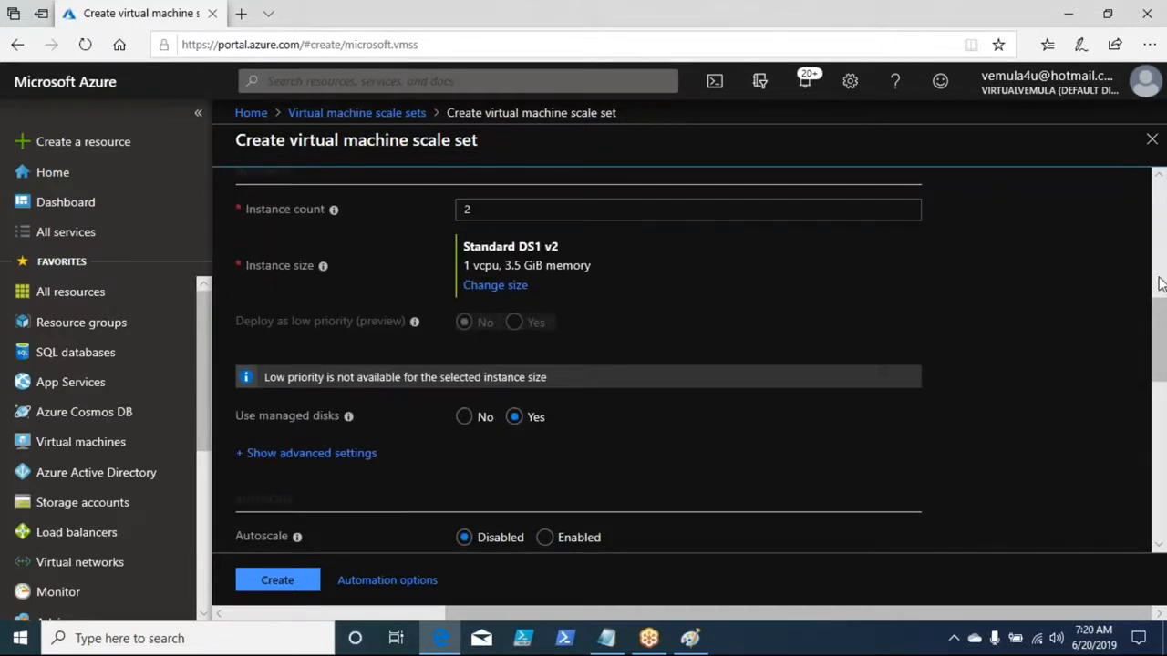
pyautogui.scroll(5, 1159, 239)
pyautogui.scroll(1, 1151, 204)
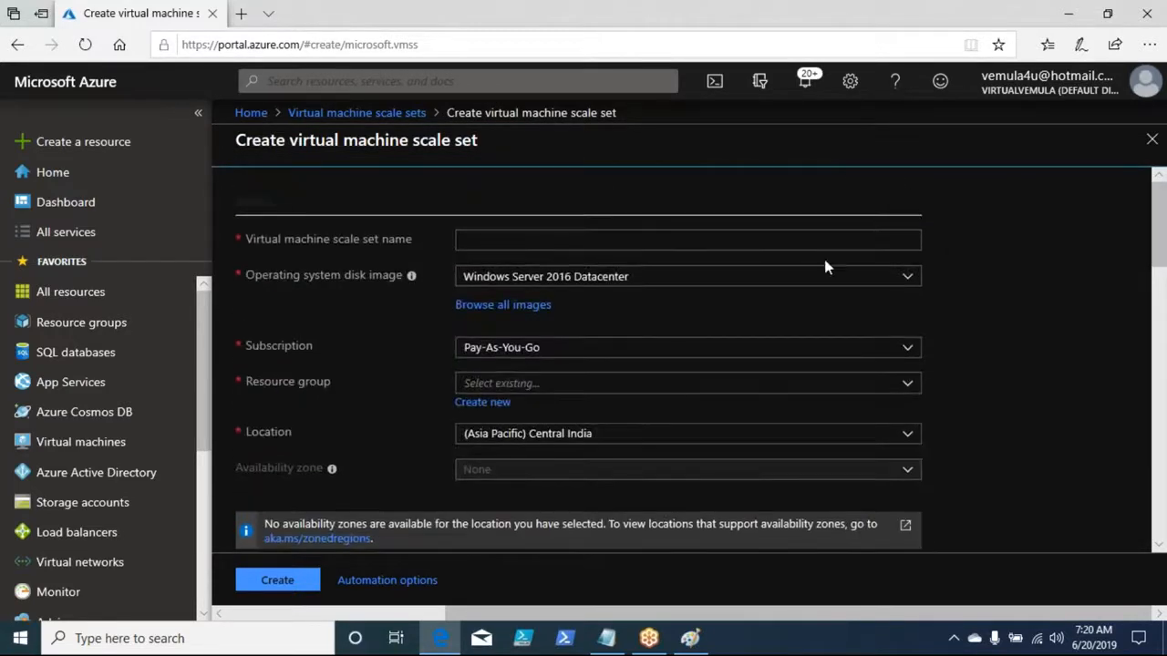
# Name the virtual machine scale set "Dvmss"
pyautogui.click(610, 237)
pyautogui.write('vms')
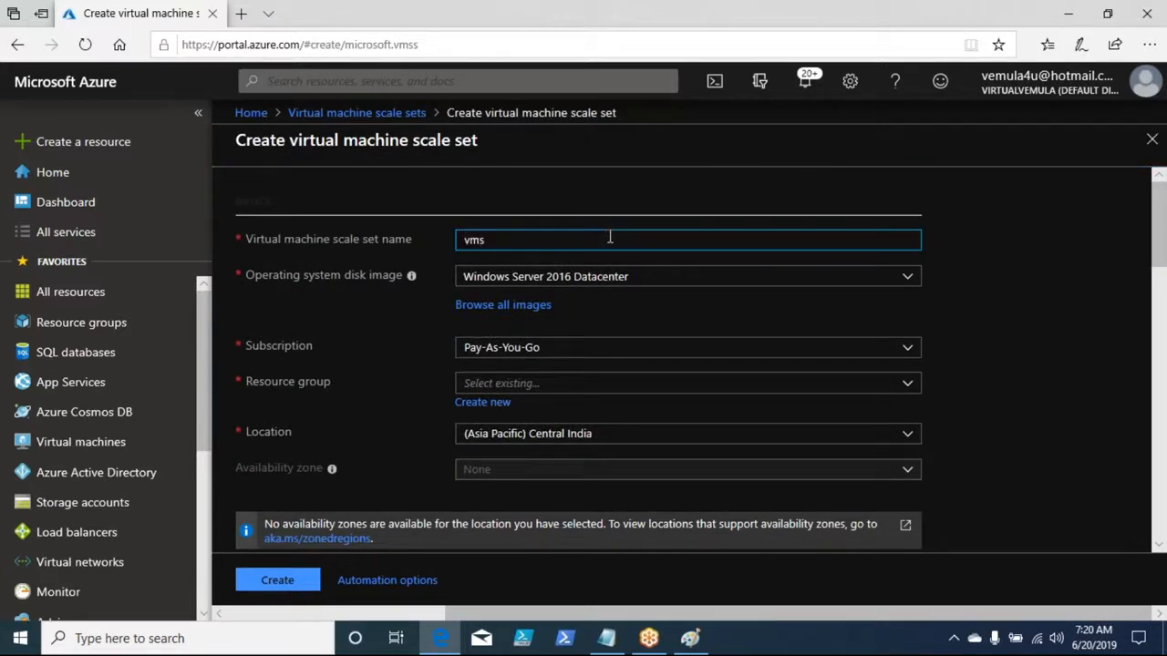
pyautogui.press('BackSpace')
pyautogui.press('BackSpace')
pyautogui.press('BackSpace')
pyautogui.write('d')
pyautogui.press('BackSpace')
pyautogui.write('Dvmss')
# Set the operating system disk image to Windows Server 2012 R2 Datacenter
pyautogui.click(611, 286)
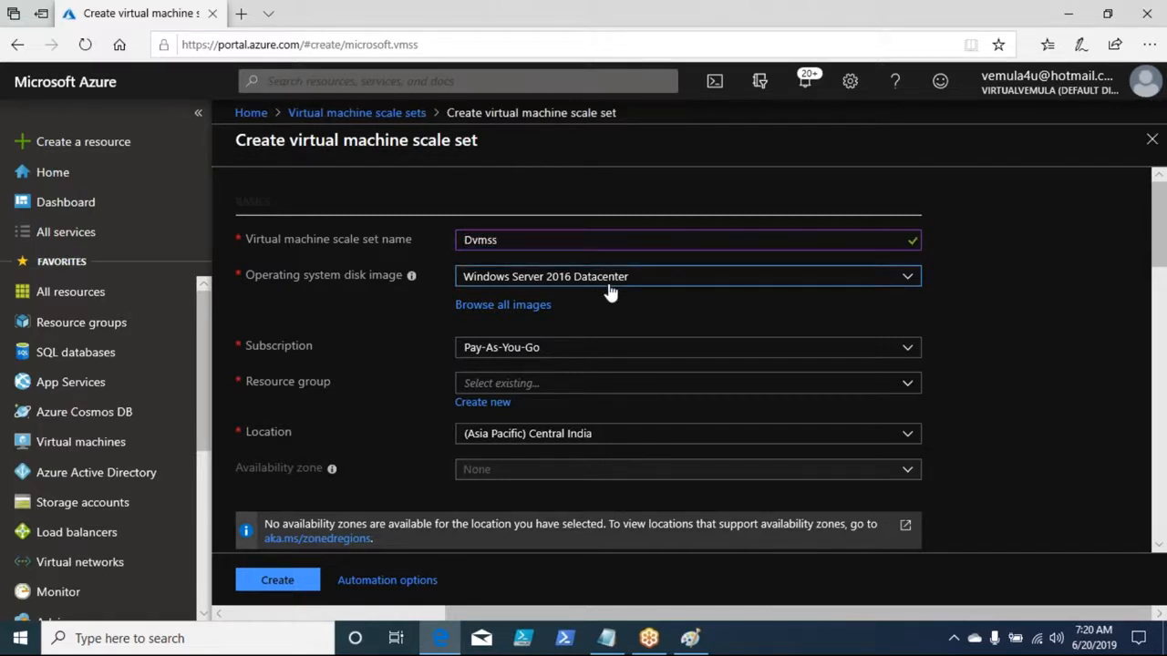
pyautogui.click(610, 288)
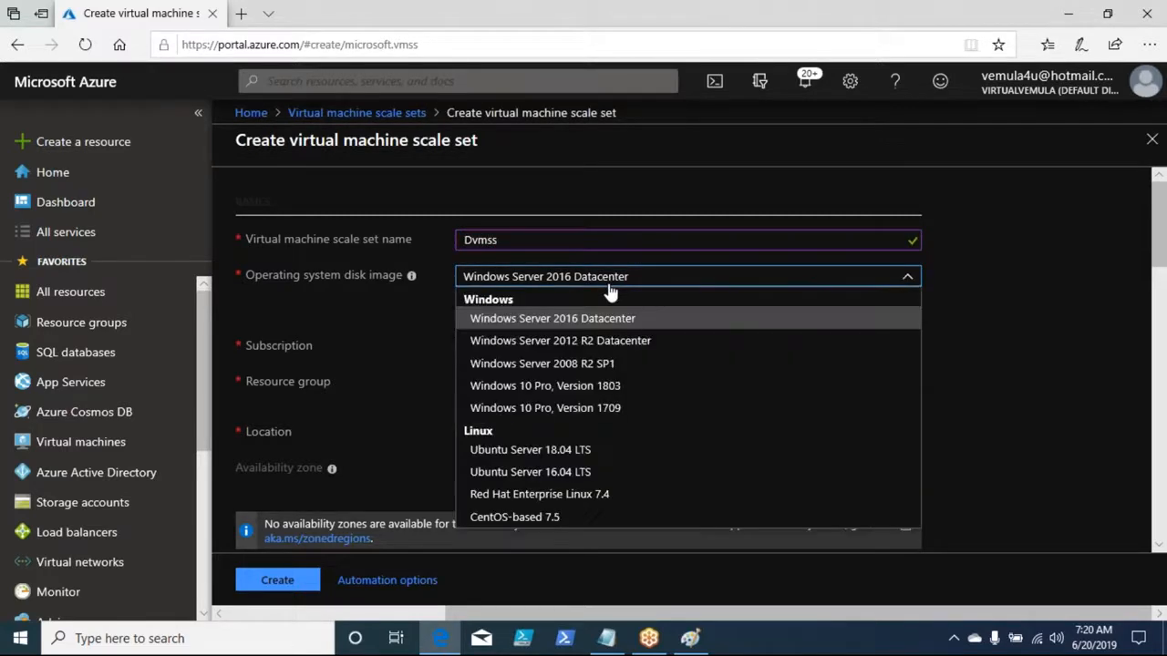
pyautogui.click(580, 343)
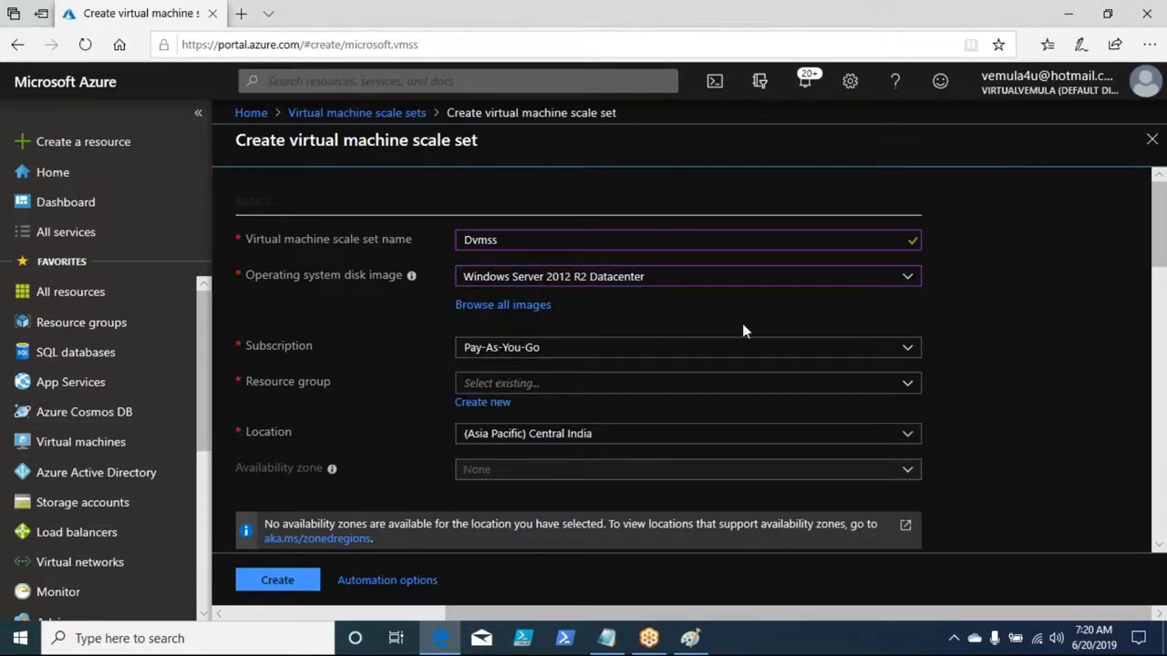
# Look through the available marketplace and personal images, and return to the scale set form without choosing one
pyautogui.click(515, 310)
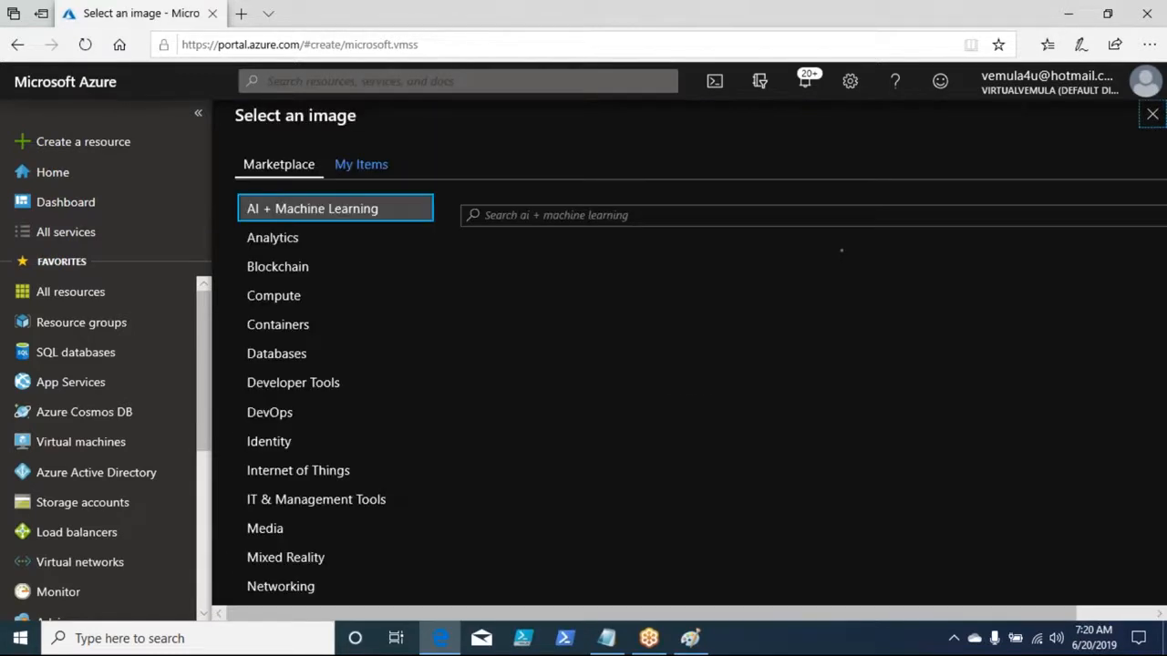
pyautogui.click(363, 170)
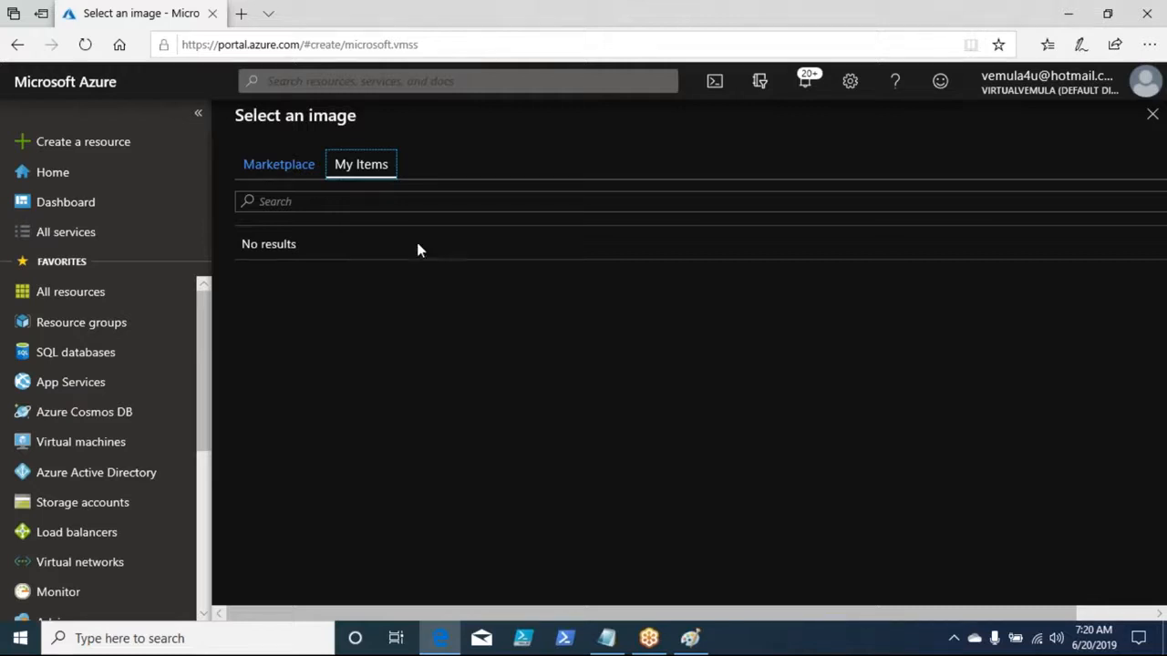
pyautogui.click(1153, 118)
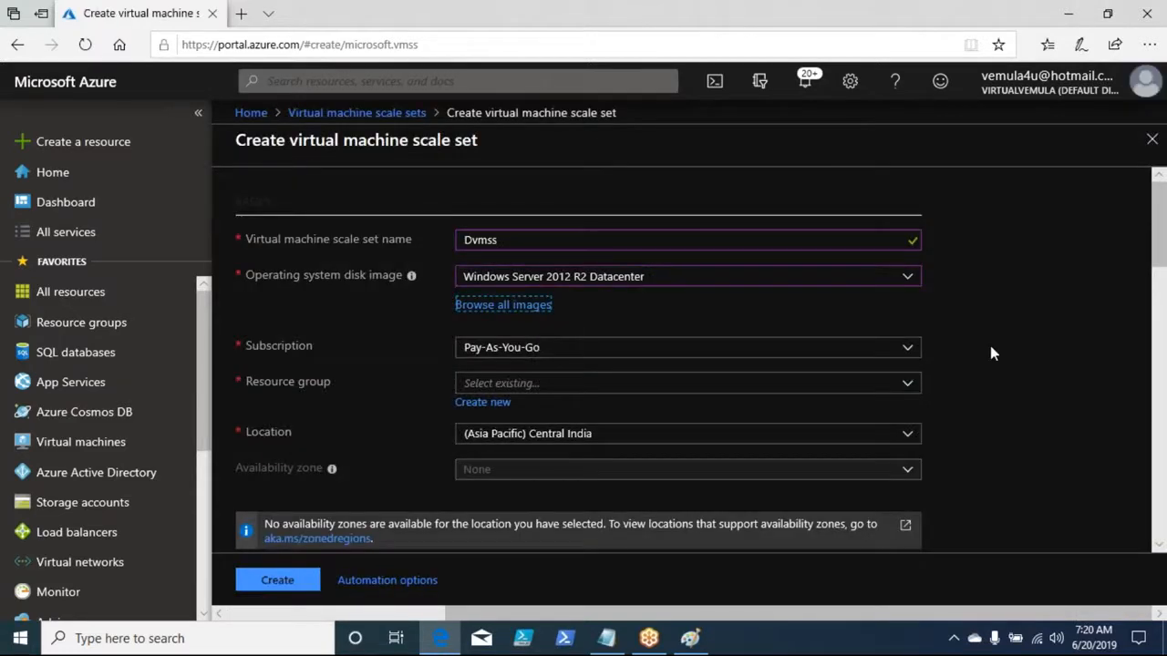
pyautogui.click(1027, 366)
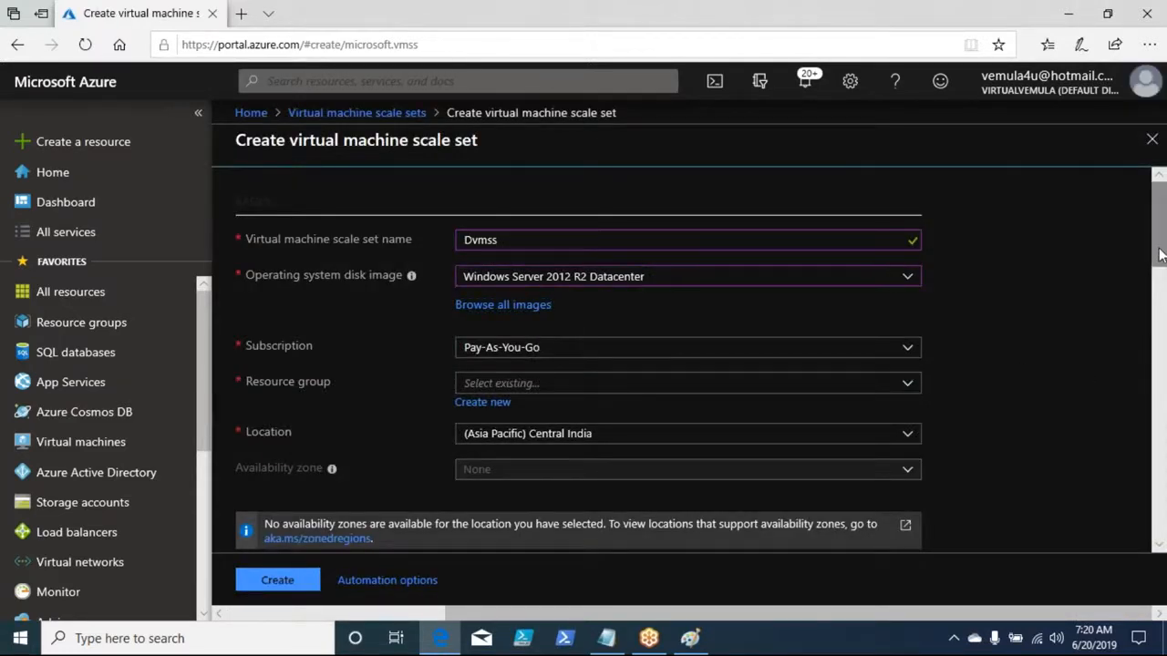
# Create a new resource group named "DRG" for the scale set
pyautogui.scroll(-2, 1160, 258)
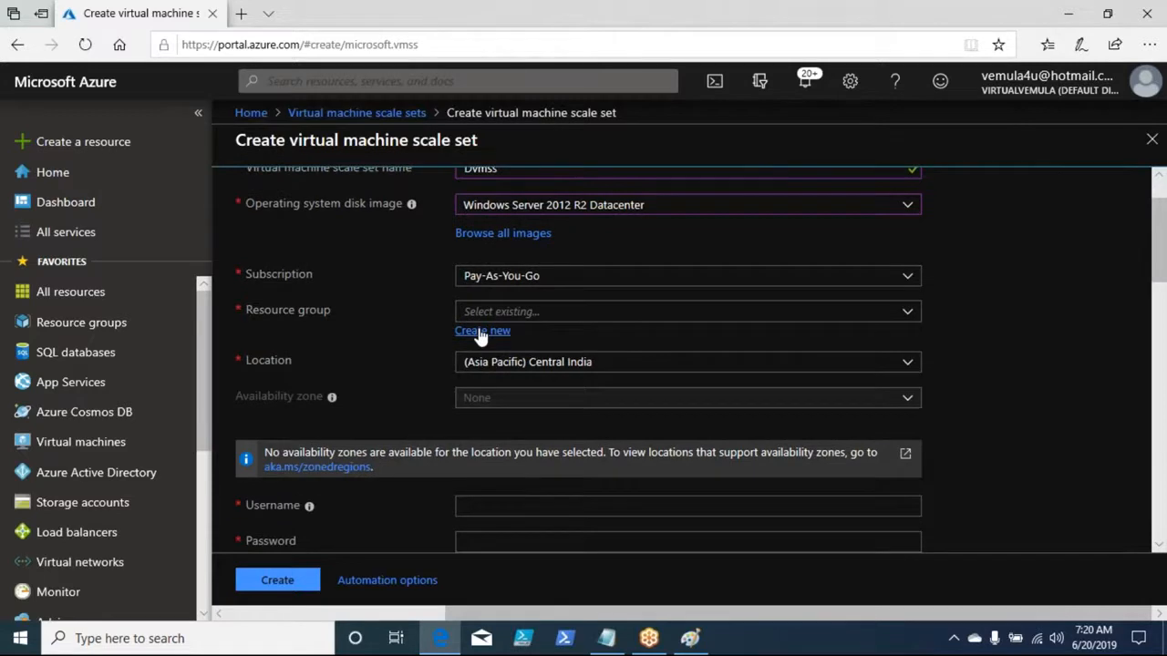
pyautogui.click(481, 331)
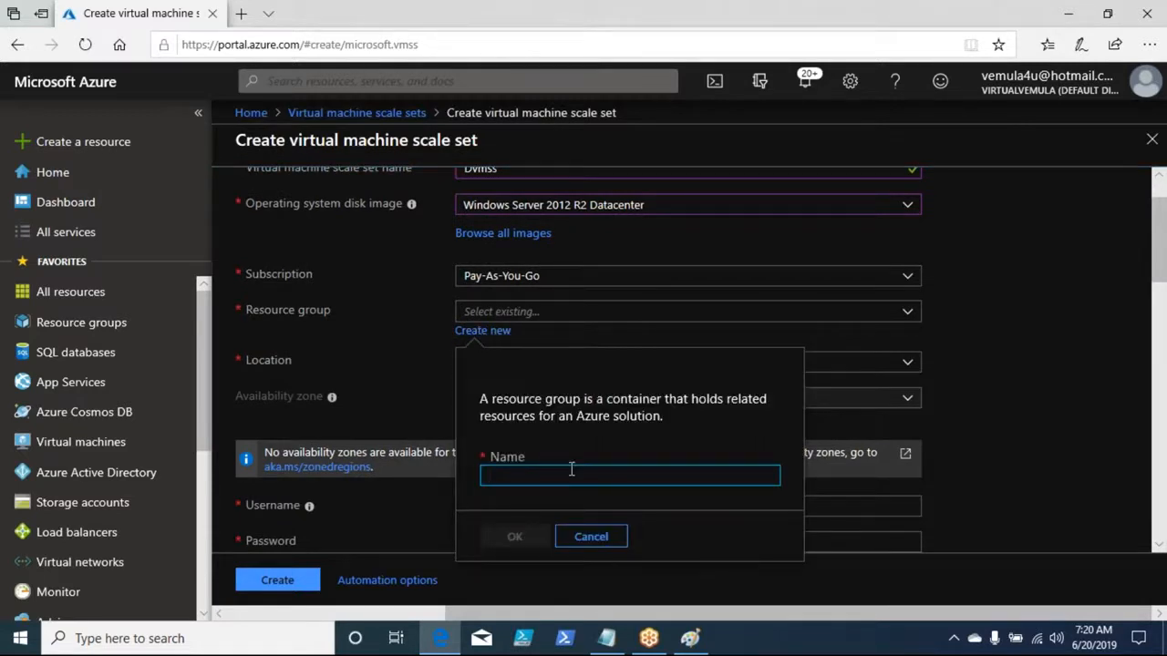
pyautogui.write('DRB')
pyautogui.press('BackSpace')
pyautogui.write('G')
pyautogui.click(543, 530)
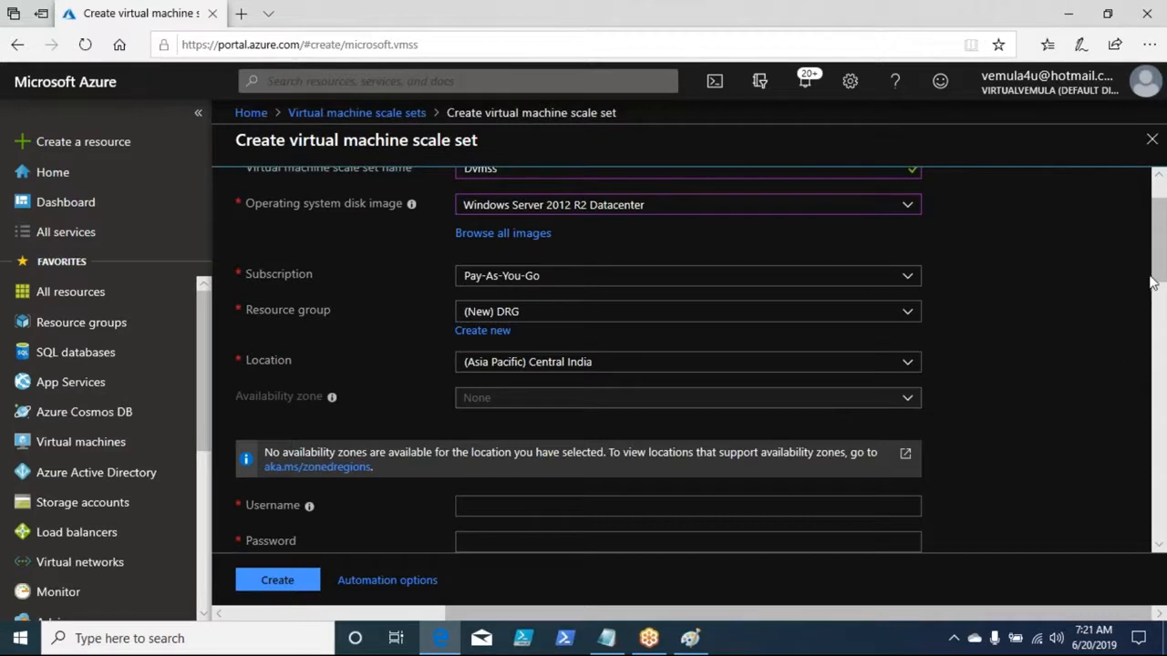
# Fill in the scale set's administrator username and enter the account password in both the password and confirmation fields
pyautogui.moveTo(1160, 270); pyautogui.dragTo(1161, 347)
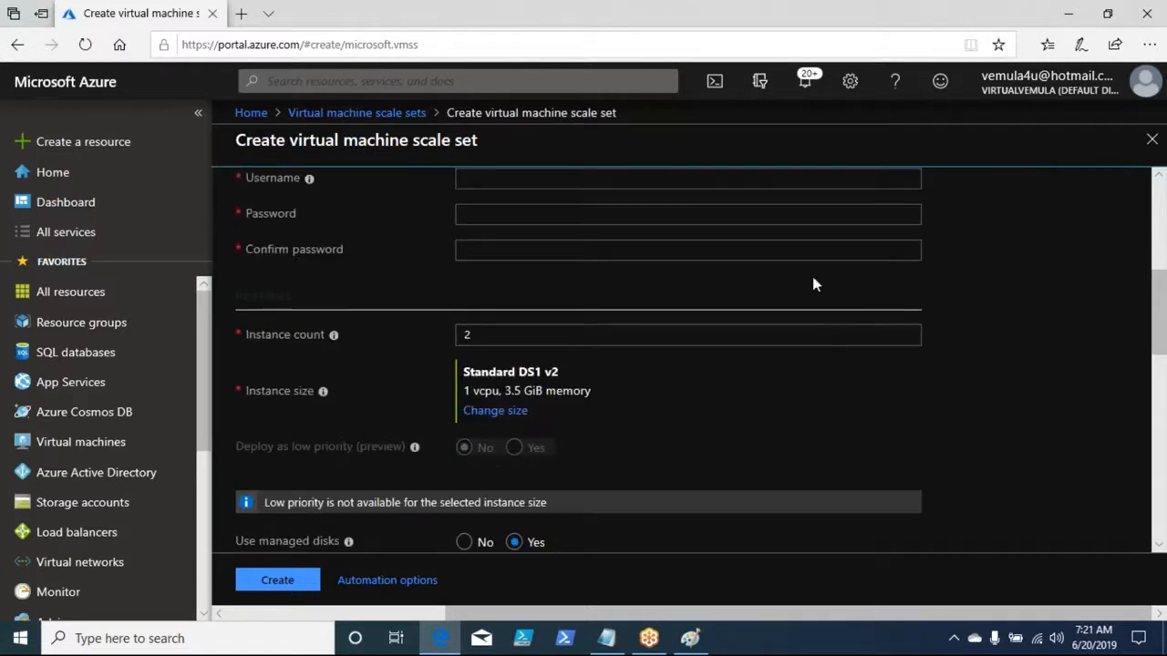
pyautogui.scroll(1, 1157, 183)
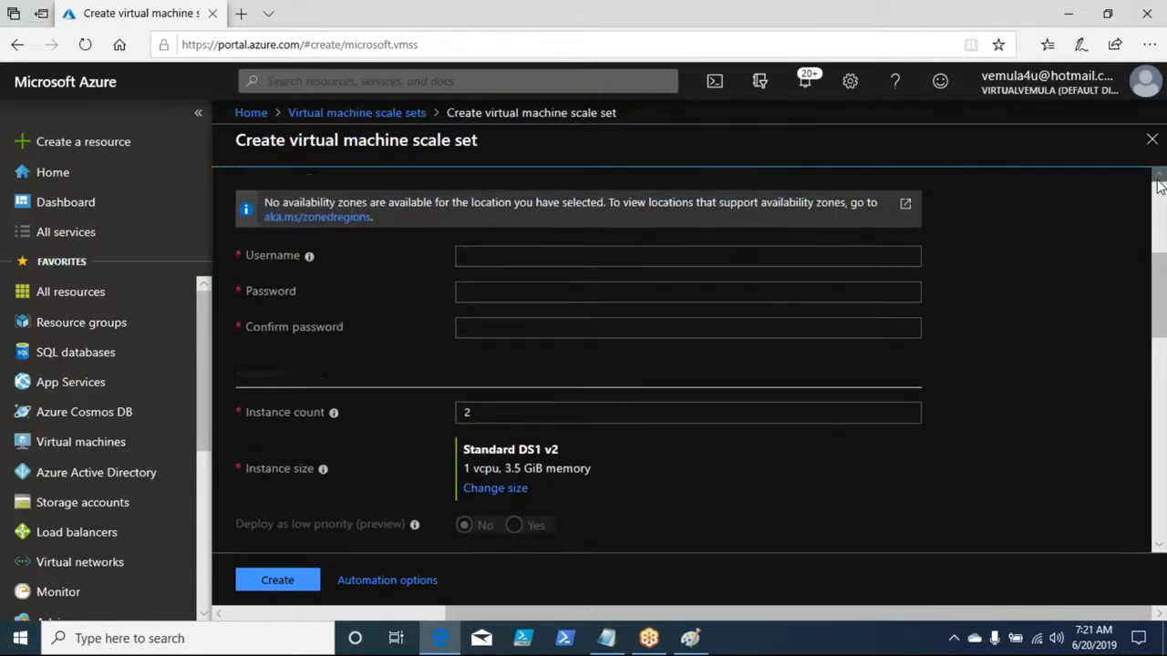
pyautogui.click(624, 276)
pyautogui.write('vijay')
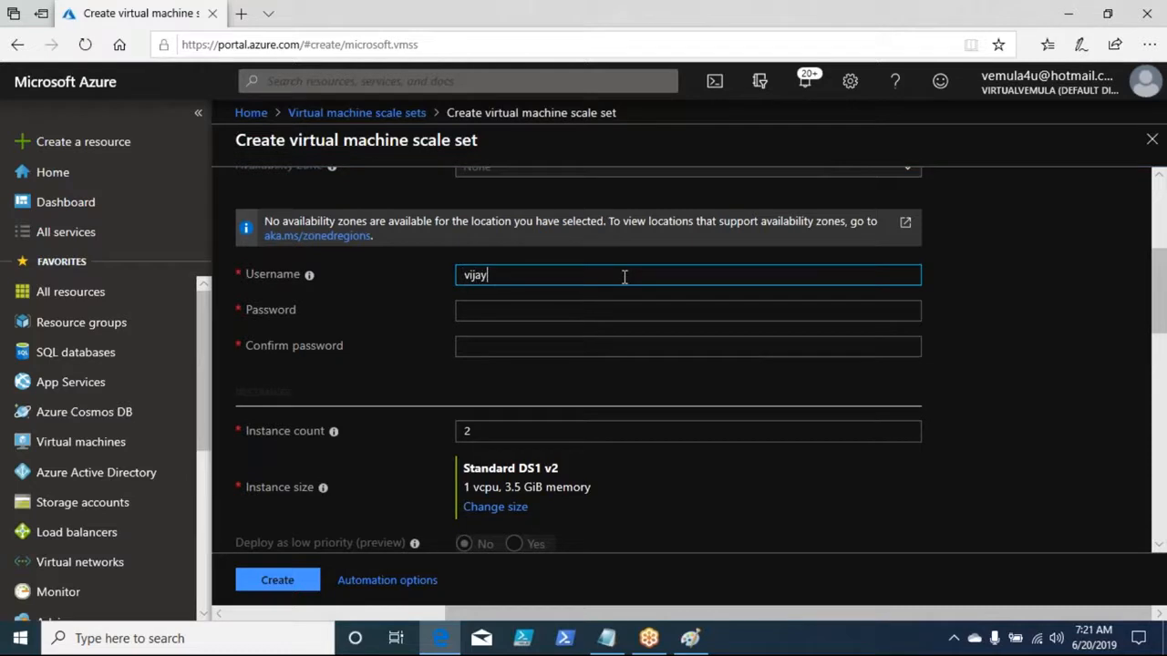
pyautogui.press('Tab')
pyautogui.write('******')
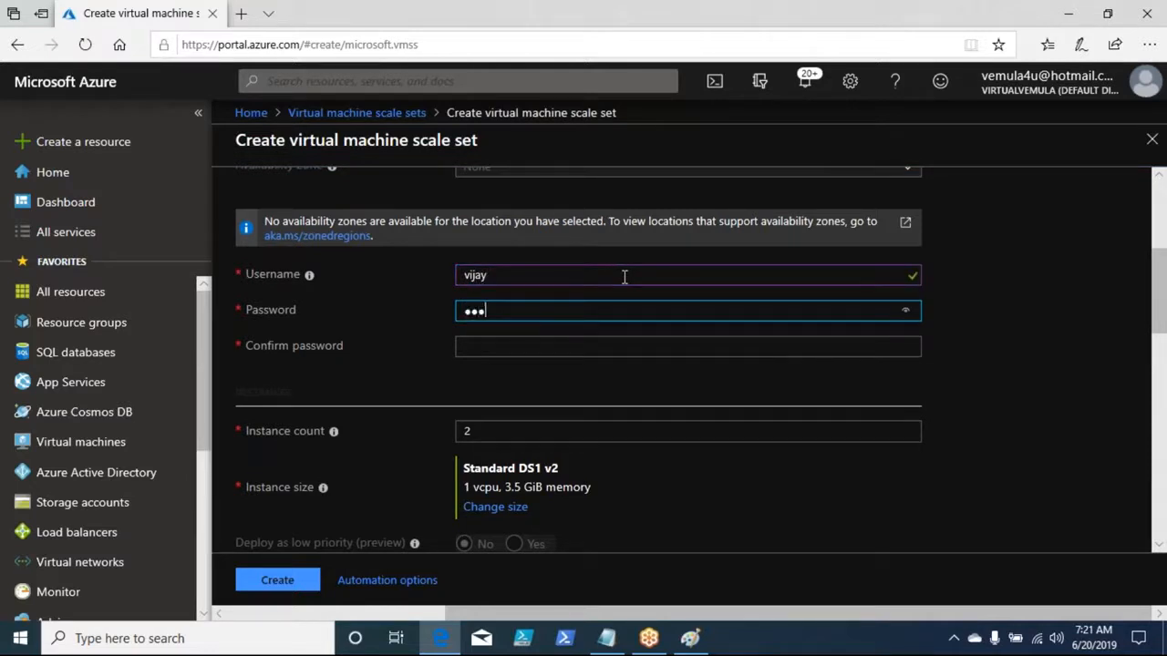
pyautogui.write('********')
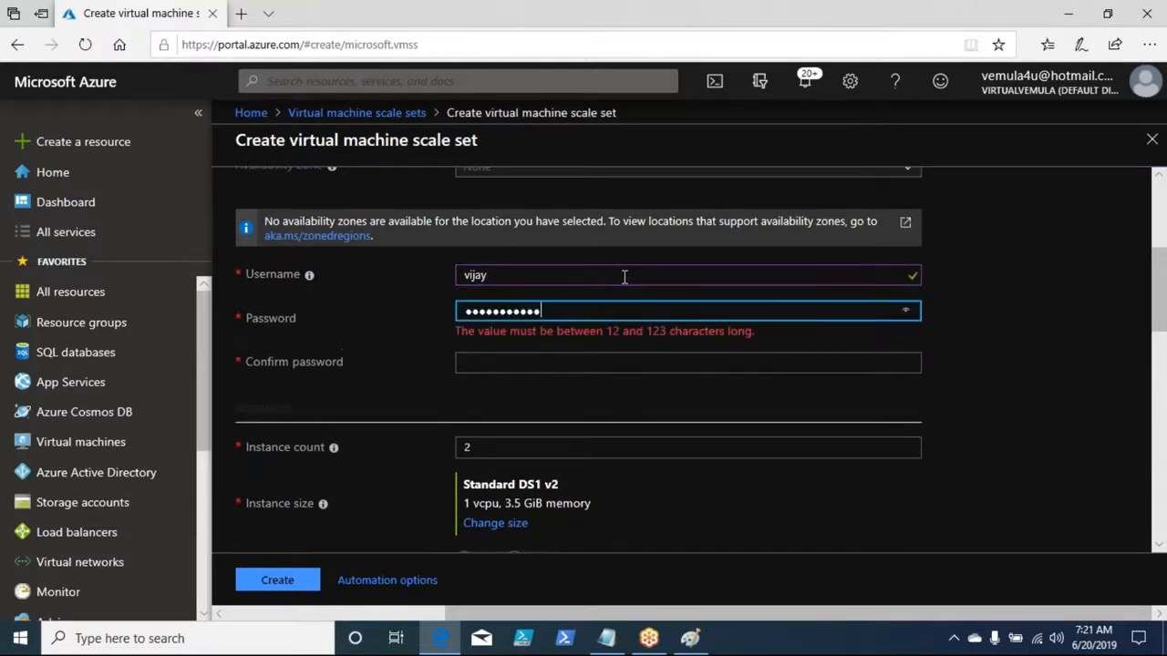
pyautogui.press('Tab')
pyautogui.write('***********')
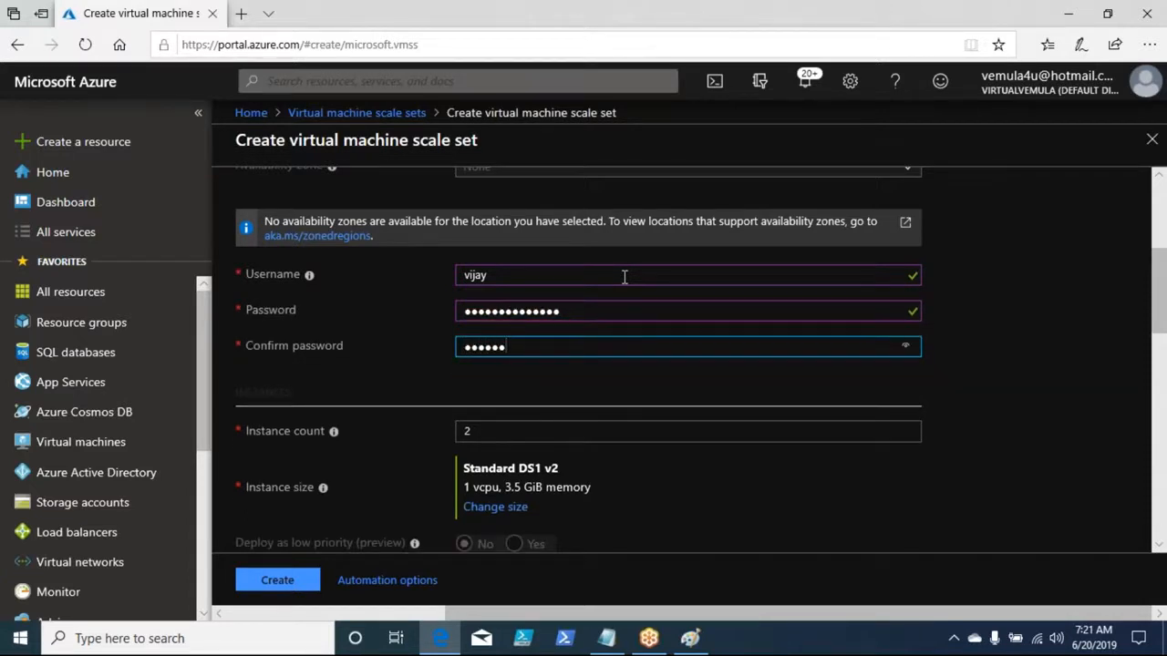
pyautogui.write('****')
pyautogui.click(1010, 411)
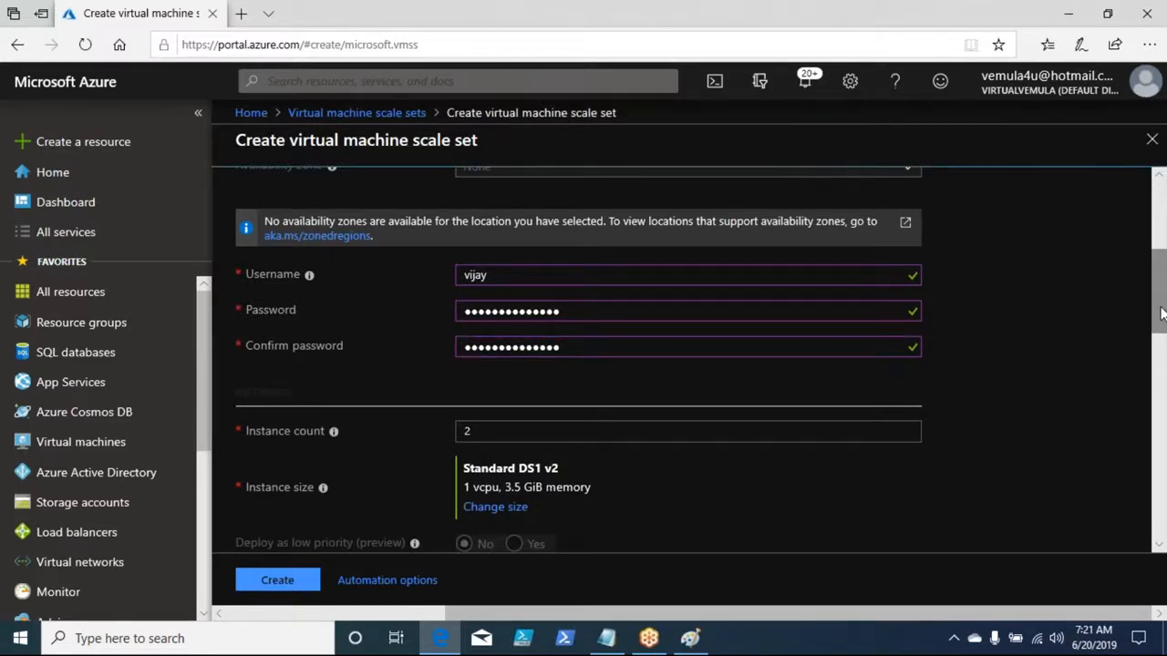
# Test the scale set's instance count limit with 10000 and 1000, and set the count back to 2
pyautogui.moveTo(1160, 326); pyautogui.dragTo(1162, 348)
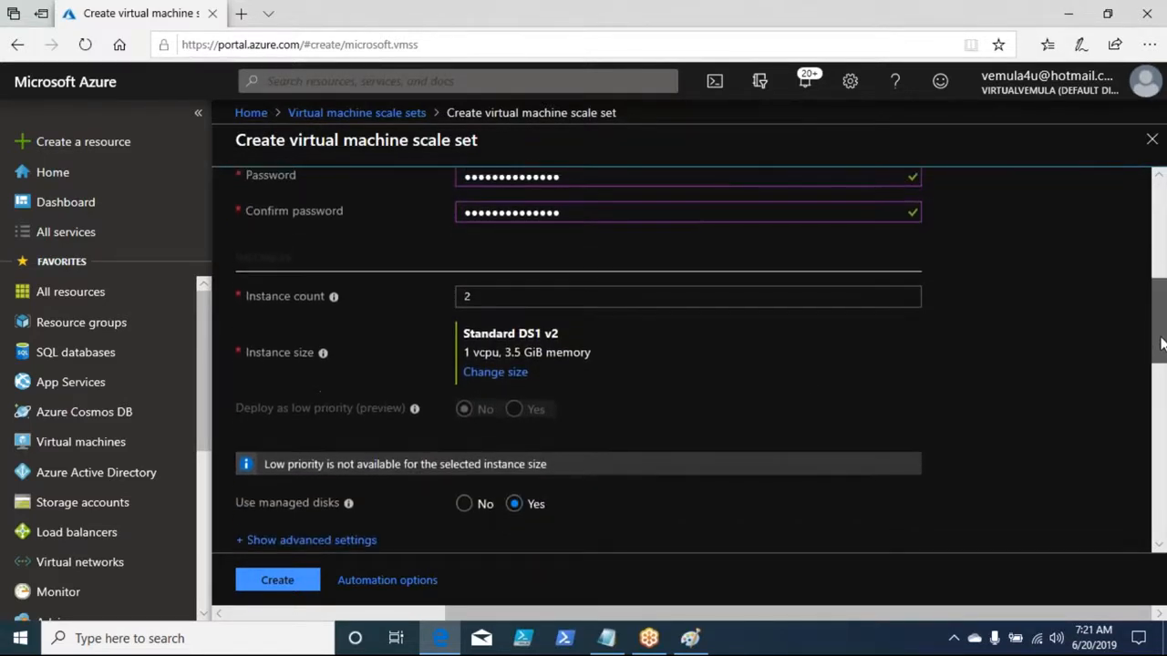
pyautogui.doubleClick(521, 292)
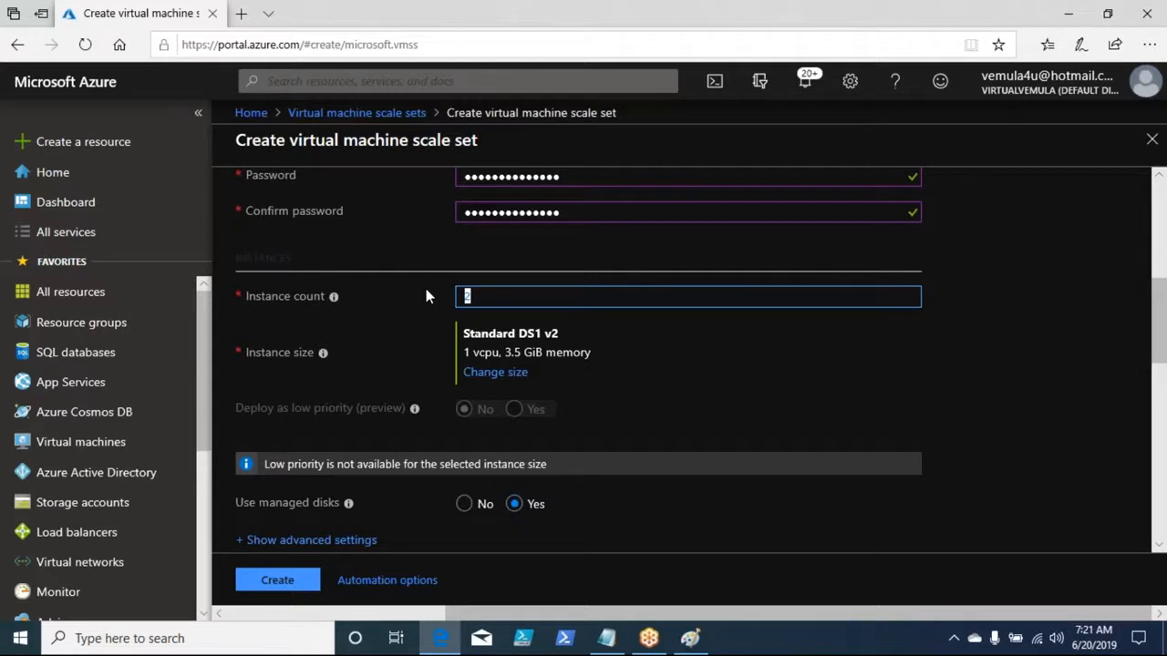
pyautogui.write('10000')
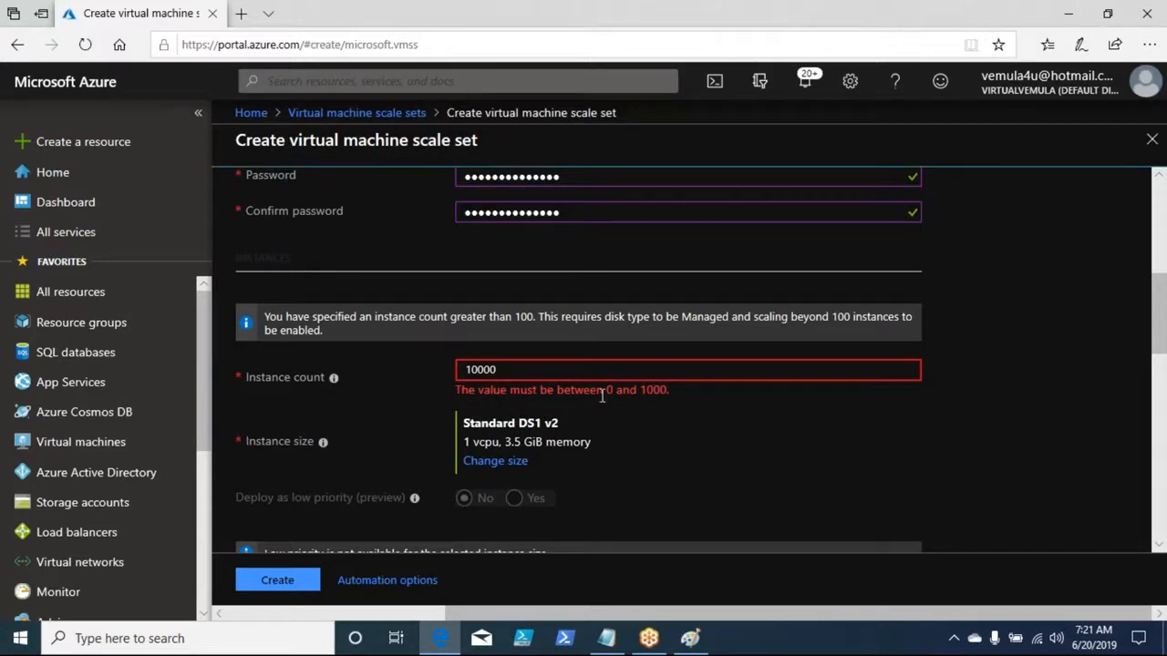
pyautogui.moveTo(641, 398); pyautogui.dragTo(672, 390)
pyautogui.click(597, 367)
pyautogui.press('BackSpace')
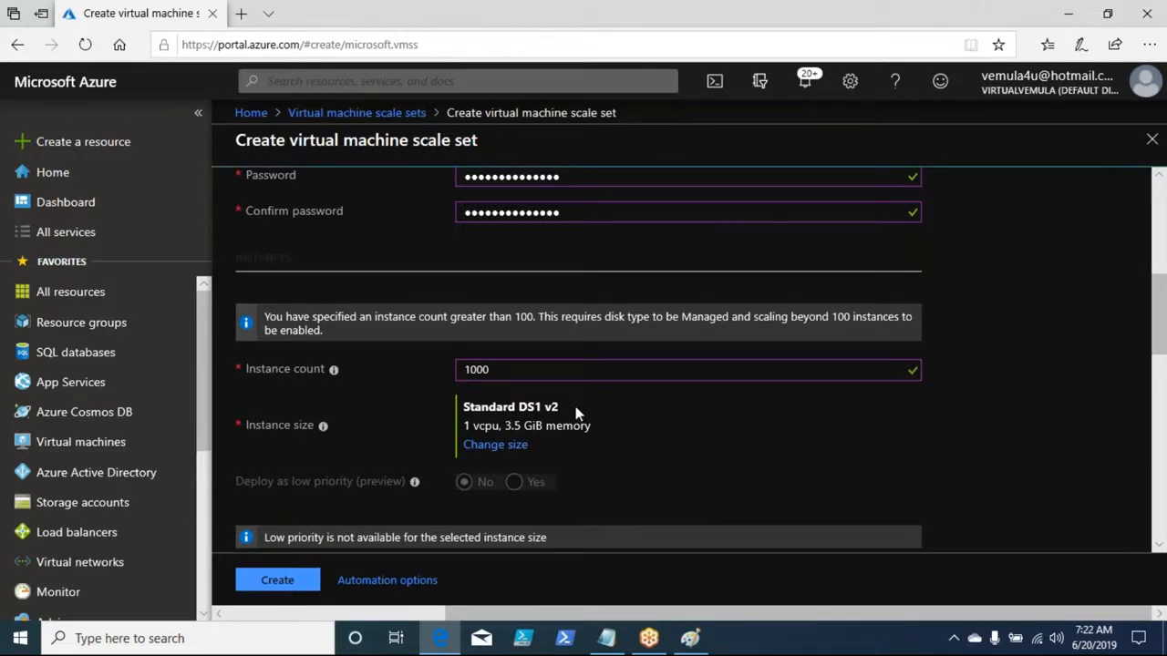
pyautogui.doubleClick(457, 372)
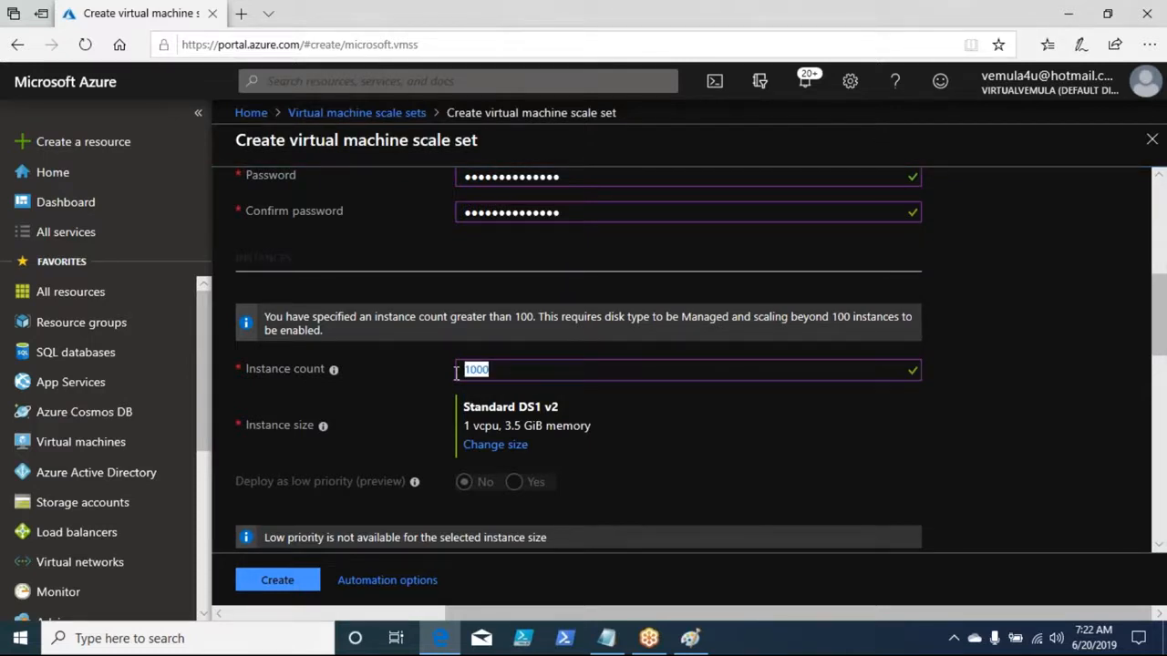
pyautogui.write('2')
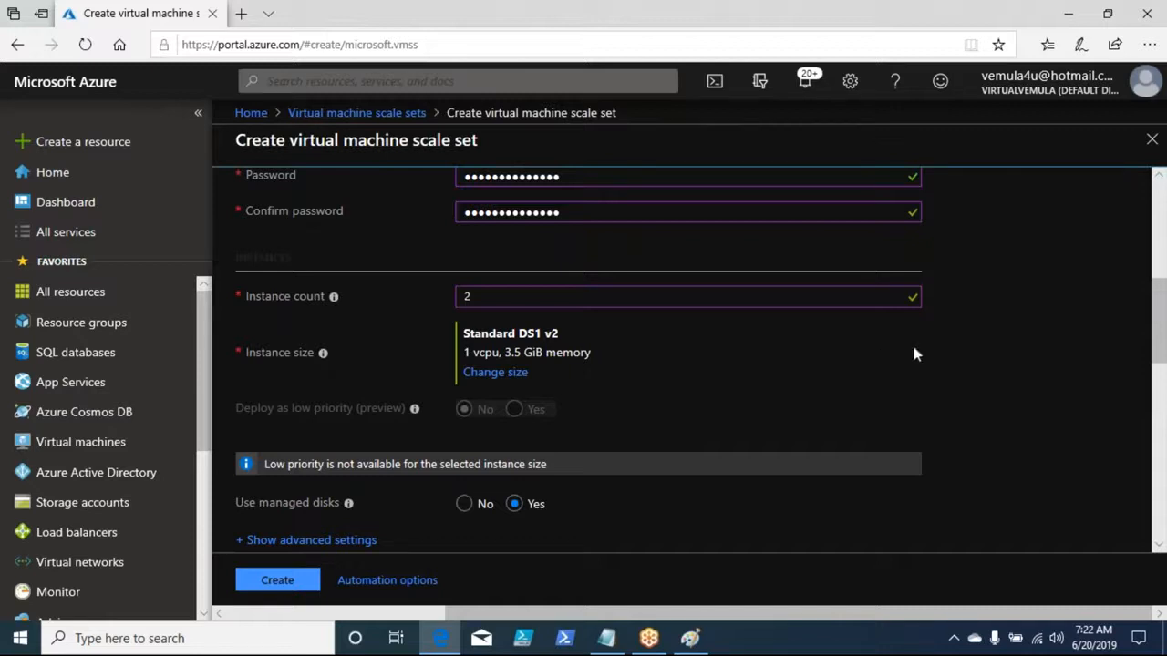
# Choose Load balancer as the scale set's load balancing option
pyautogui.moveTo(1159, 299); pyautogui.dragTo(1157, 345)
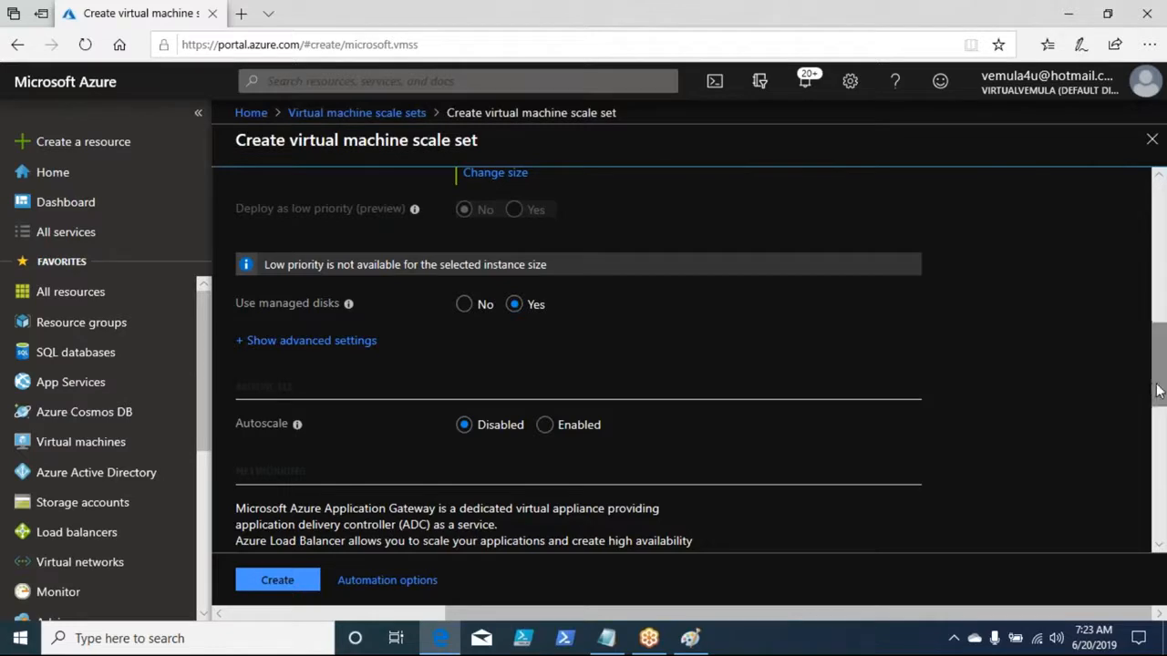
pyautogui.moveTo(1157, 390); pyautogui.dragTo(1160, 492)
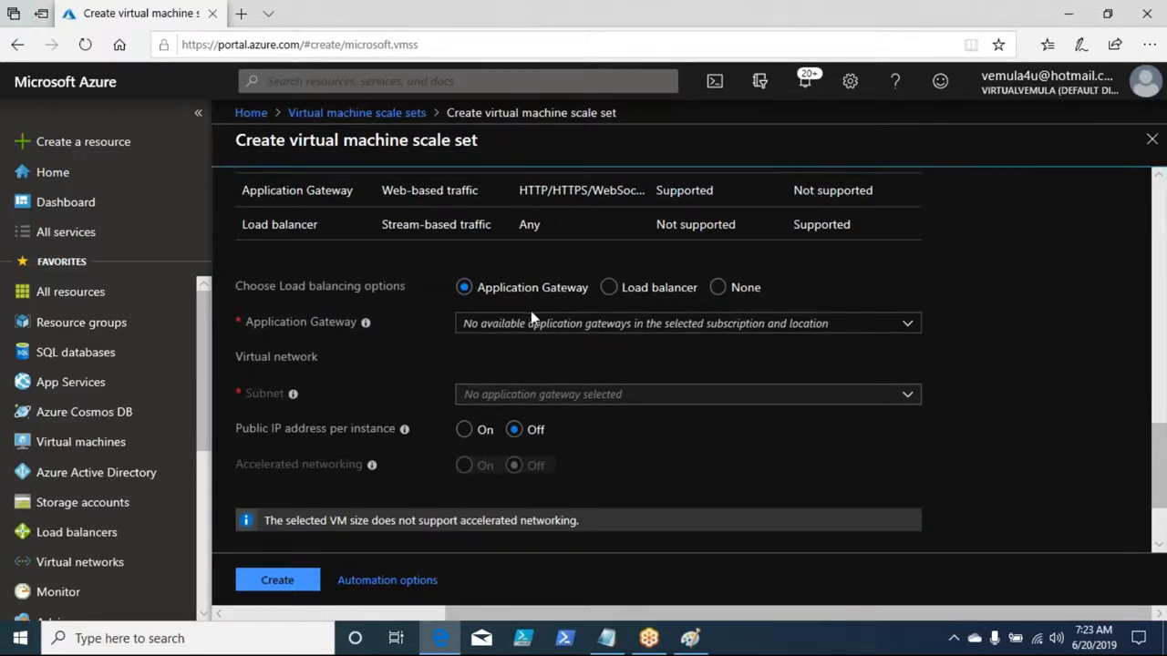
pyautogui.moveTo(1161, 453); pyautogui.dragTo(1165, 426)
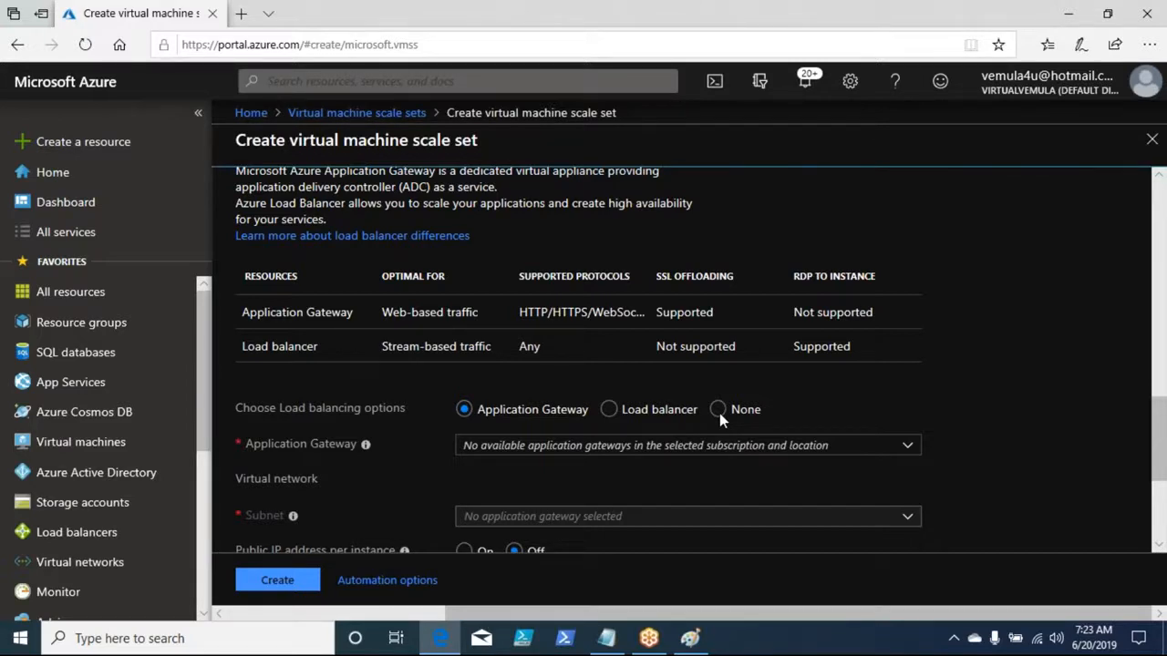
pyautogui.click(613, 415)
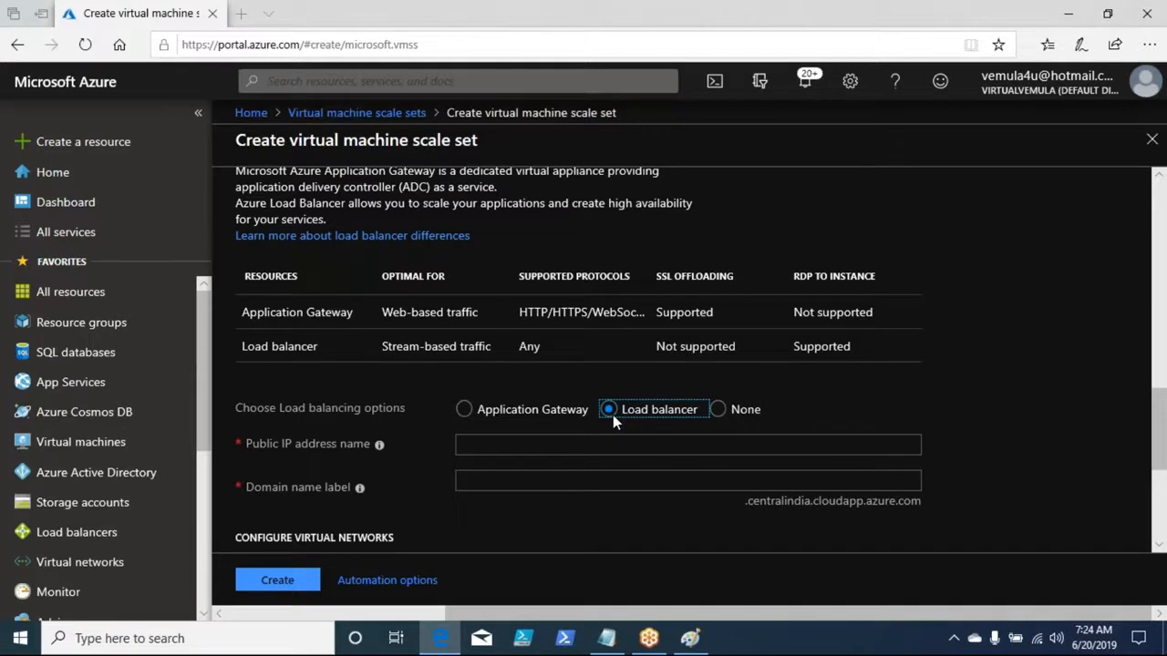
# Switch to Notepad to review the notes on VMSS and the load balancer's front-end IP, and return to the scale set form
pyautogui.hotkey('alt', 'Tab')
pyautogui.click(490, 315)
pyautogui.moveTo(278, 170); pyautogui.dragTo(58, 166)
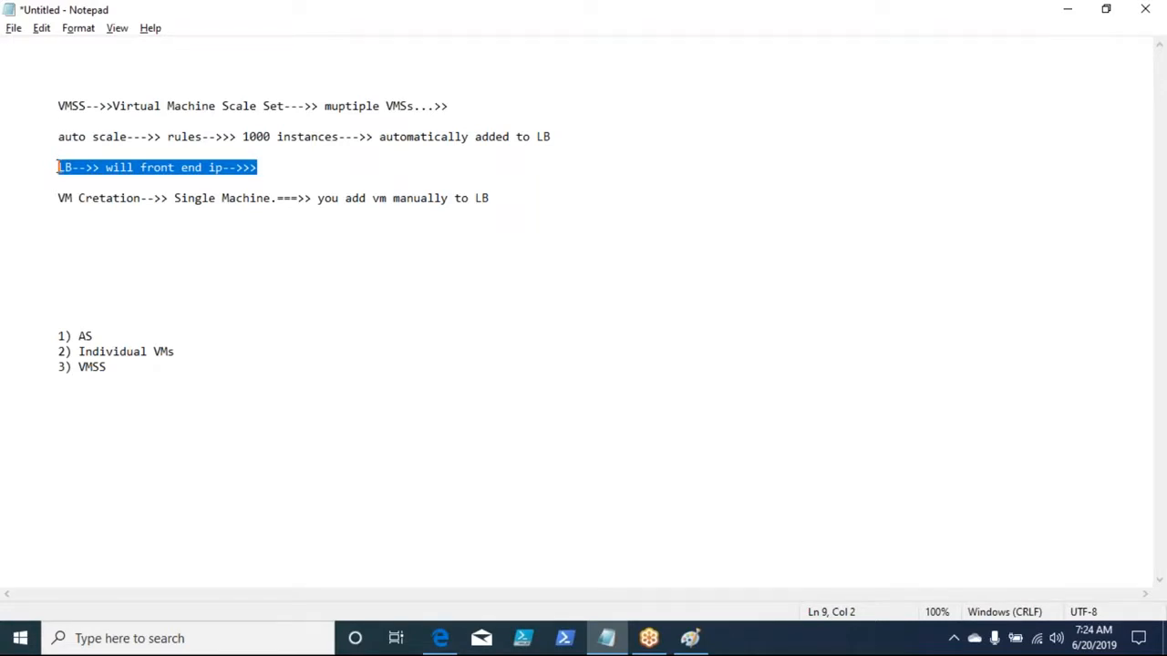
pyautogui.moveTo(51, 107); pyautogui.dragTo(467, 107)
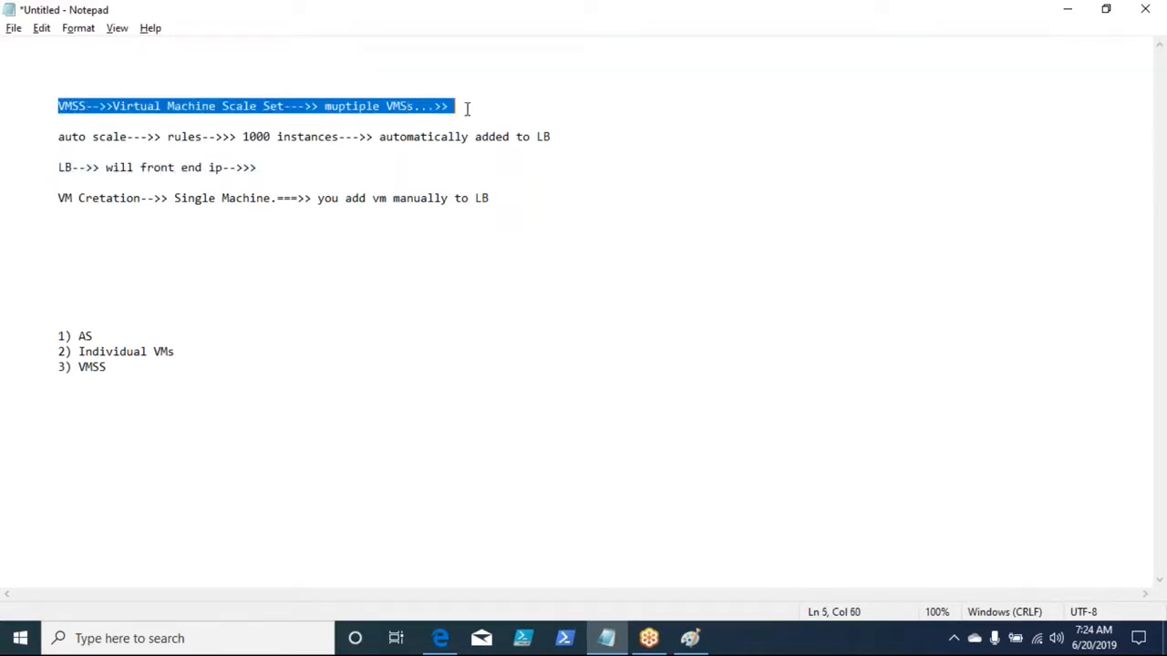
pyautogui.hotkey('alt', 'Tab')
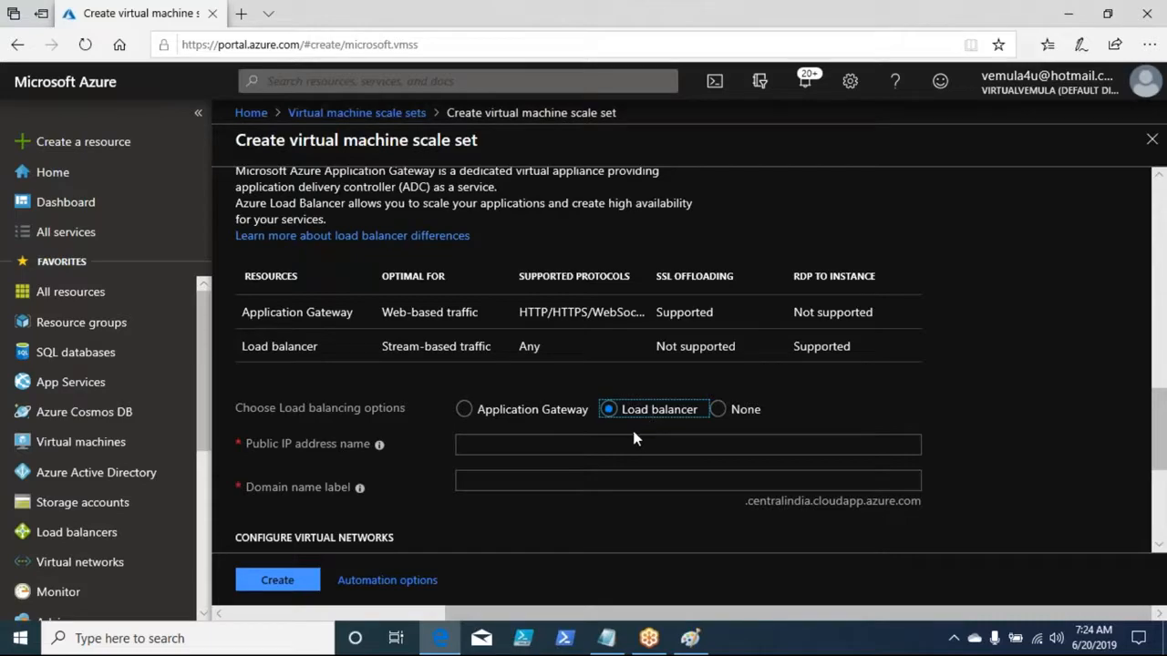
pyautogui.hotkey('alt', 'Tab')
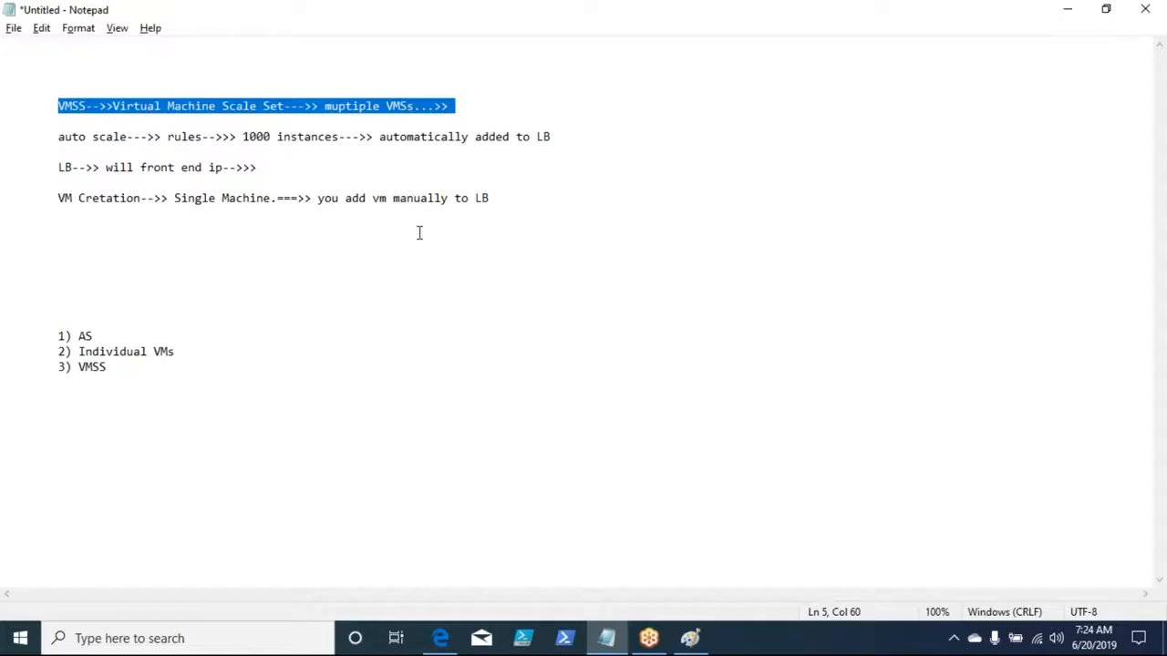
pyautogui.moveTo(281, 170); pyautogui.dragTo(106, 172)
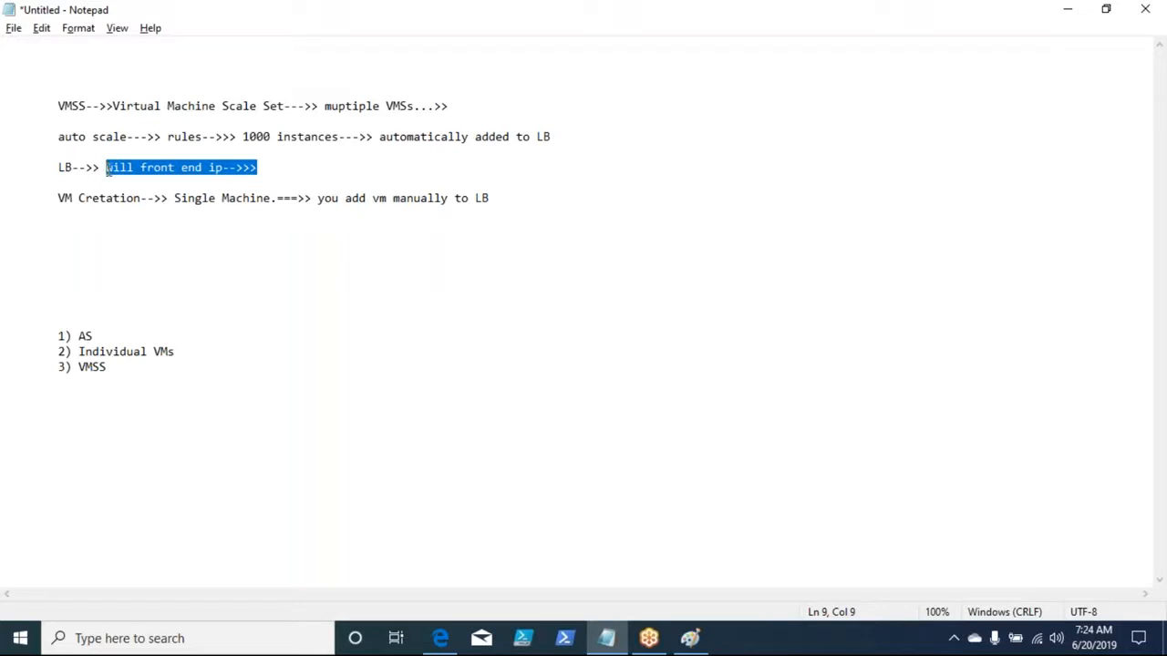
pyautogui.hotkey('alt', 'Tab')
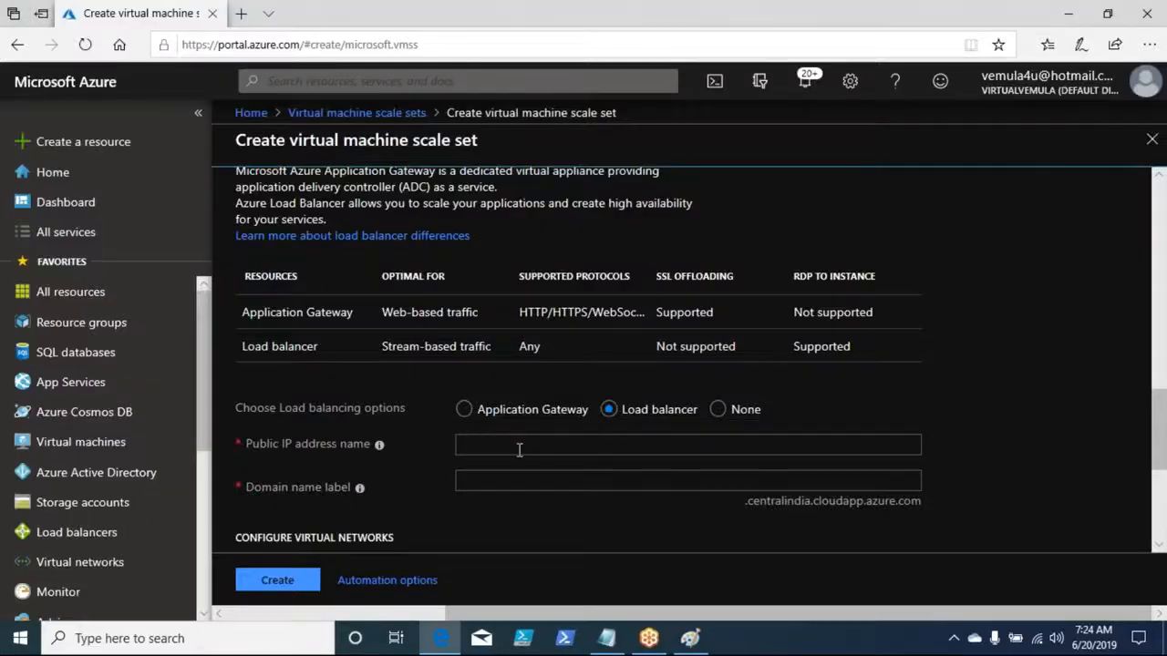
# Name the load balancer's public IP address "fpip" and set its domain name label to "dlb"
pyautogui.click(519, 448)
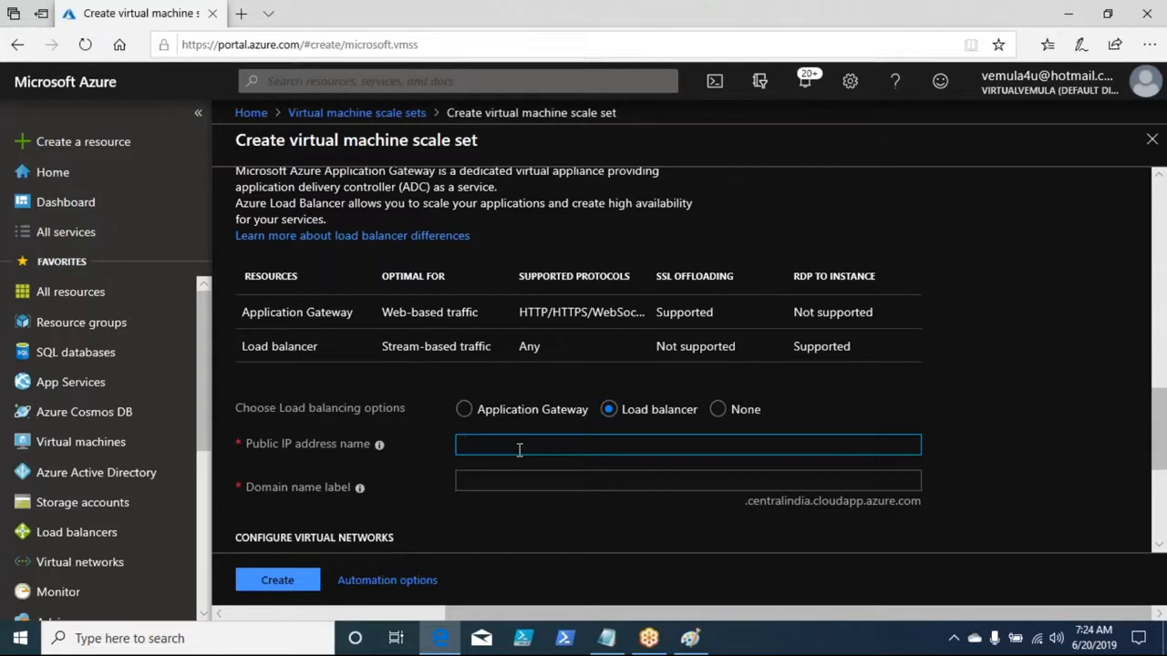
pyautogui.write('pip')
pyautogui.press('Home')
pyautogui.write('f')
pyautogui.click(577, 482)
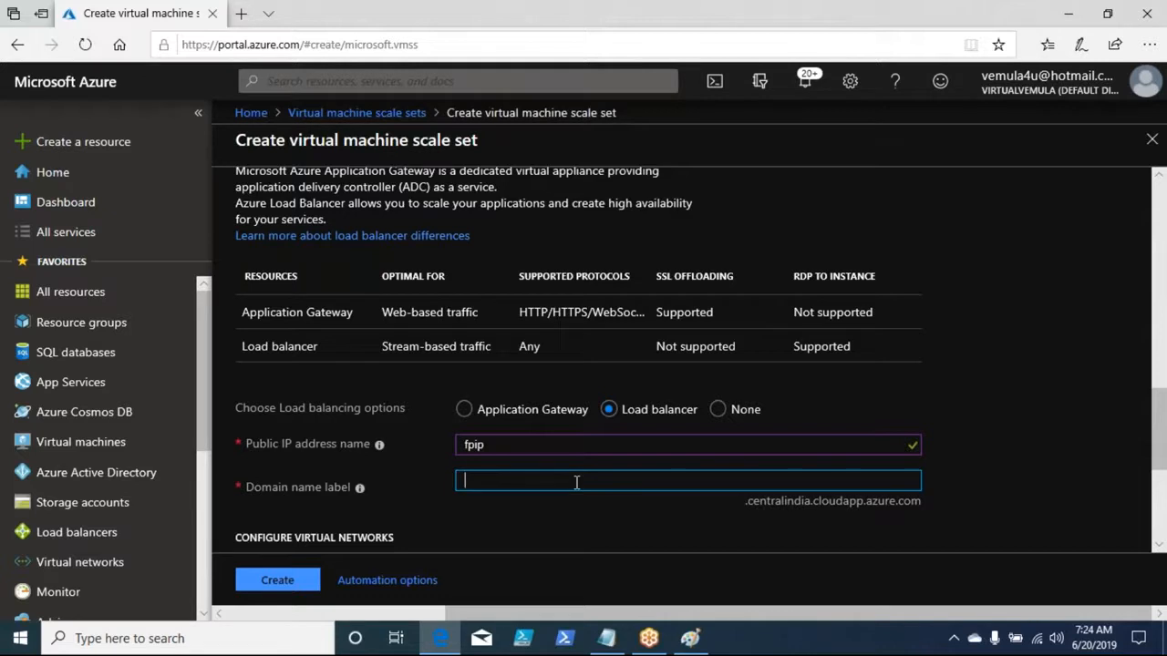
pyautogui.write('dlb')
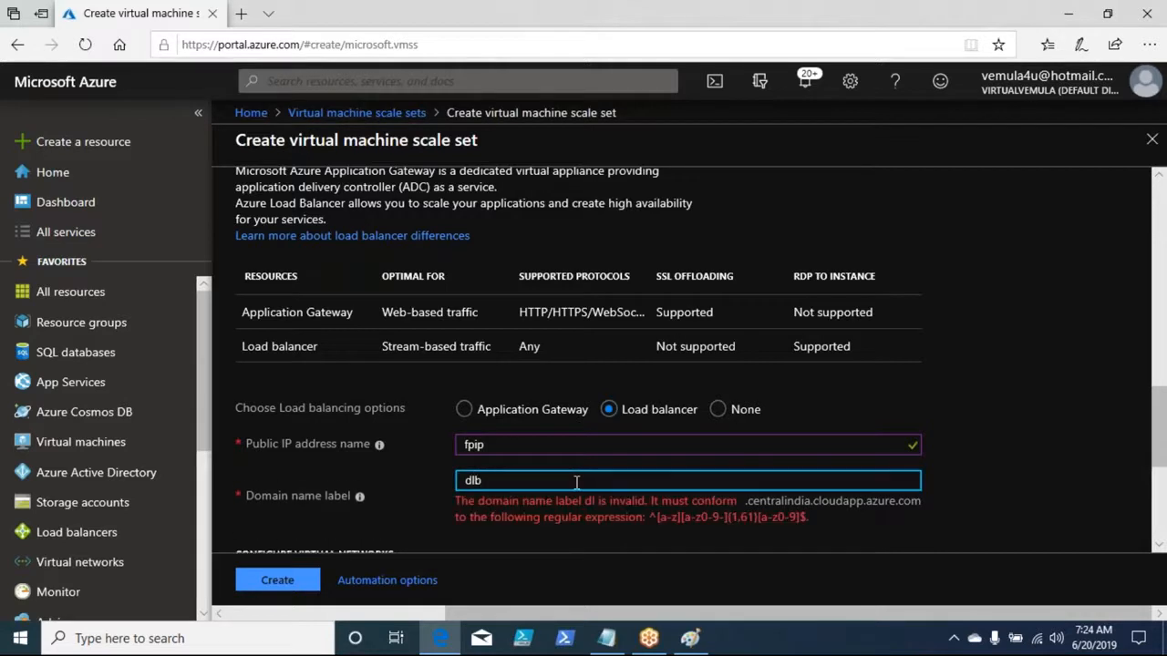
pyautogui.click(1061, 428)
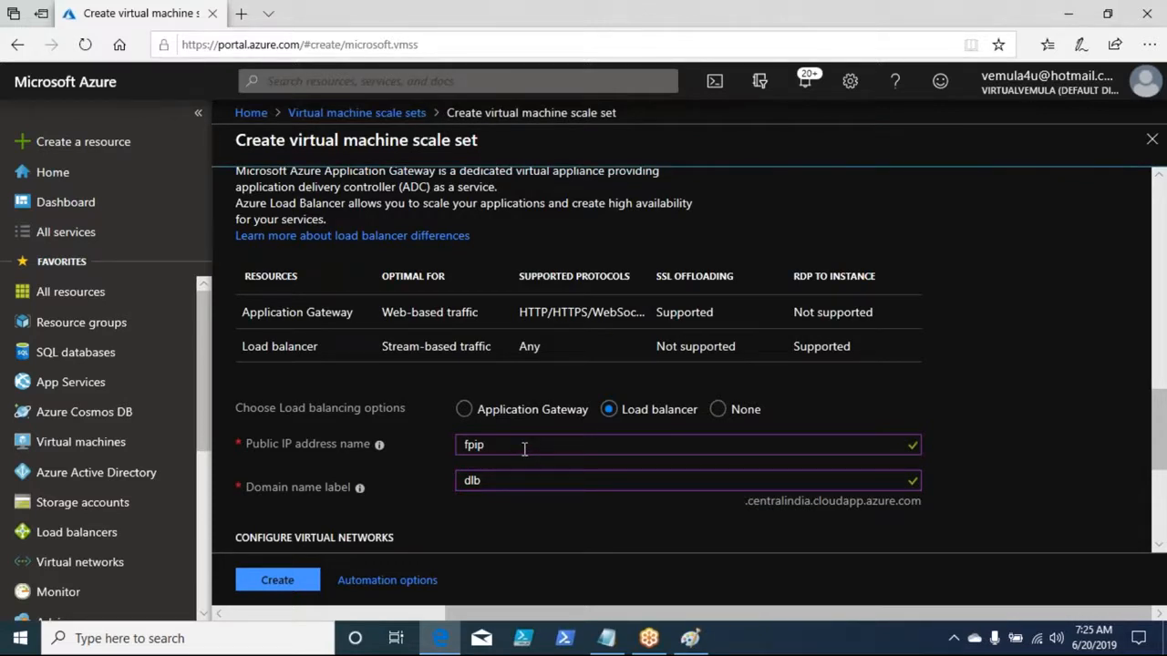
pyautogui.click(458, 479)
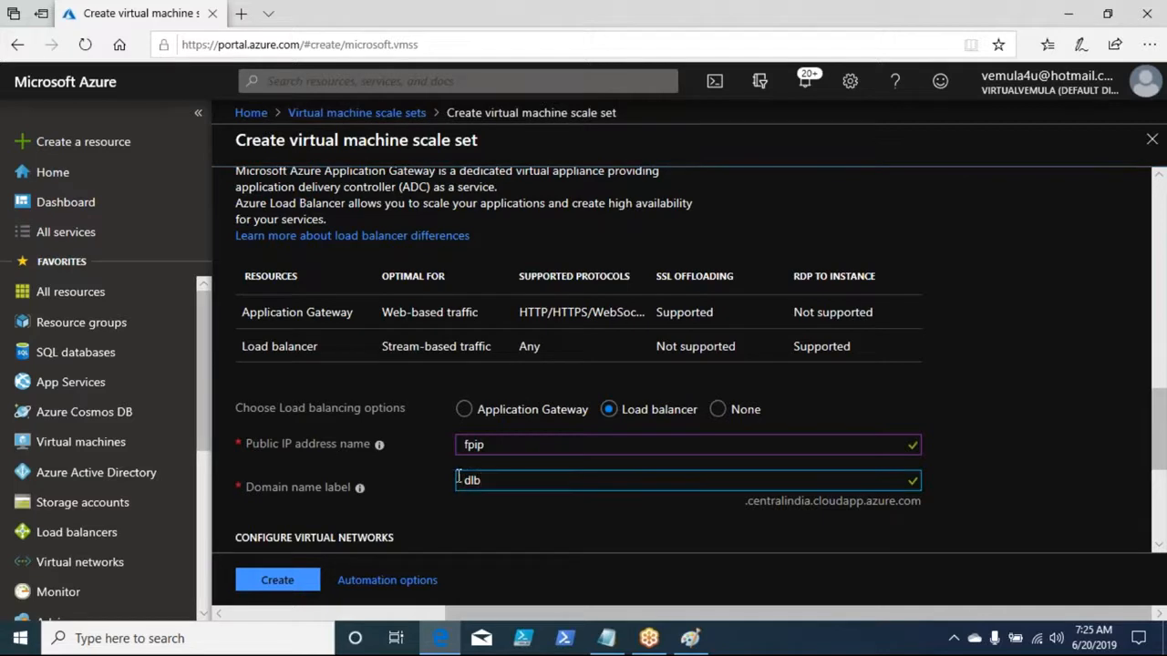
pyautogui.moveTo(495, 446); pyautogui.dragTo(462, 445)
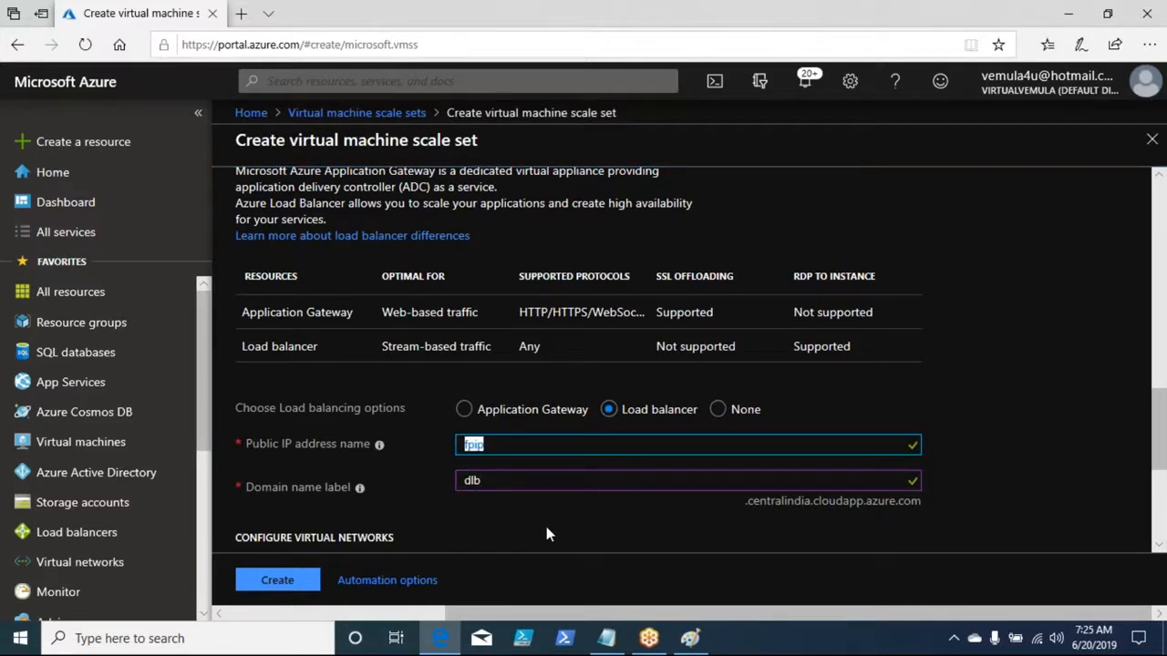
pyautogui.moveTo(497, 481); pyautogui.dragTo(446, 481)
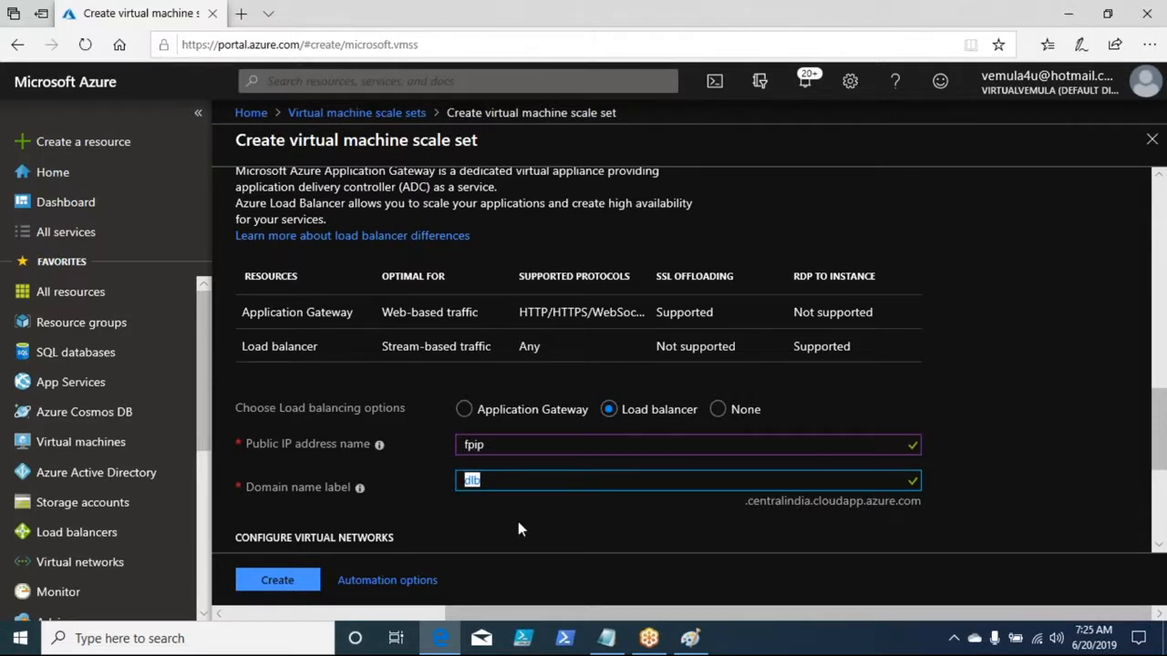
pyautogui.moveTo(800, 506); pyautogui.dragTo(831, 506)
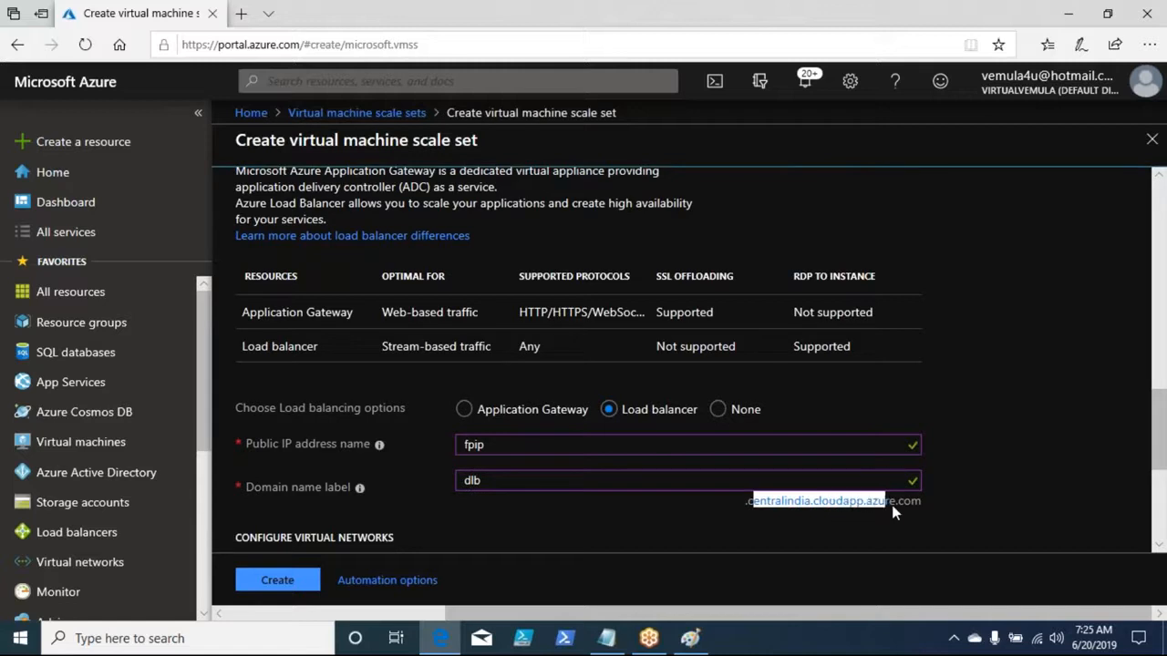
pyautogui.click(948, 510)
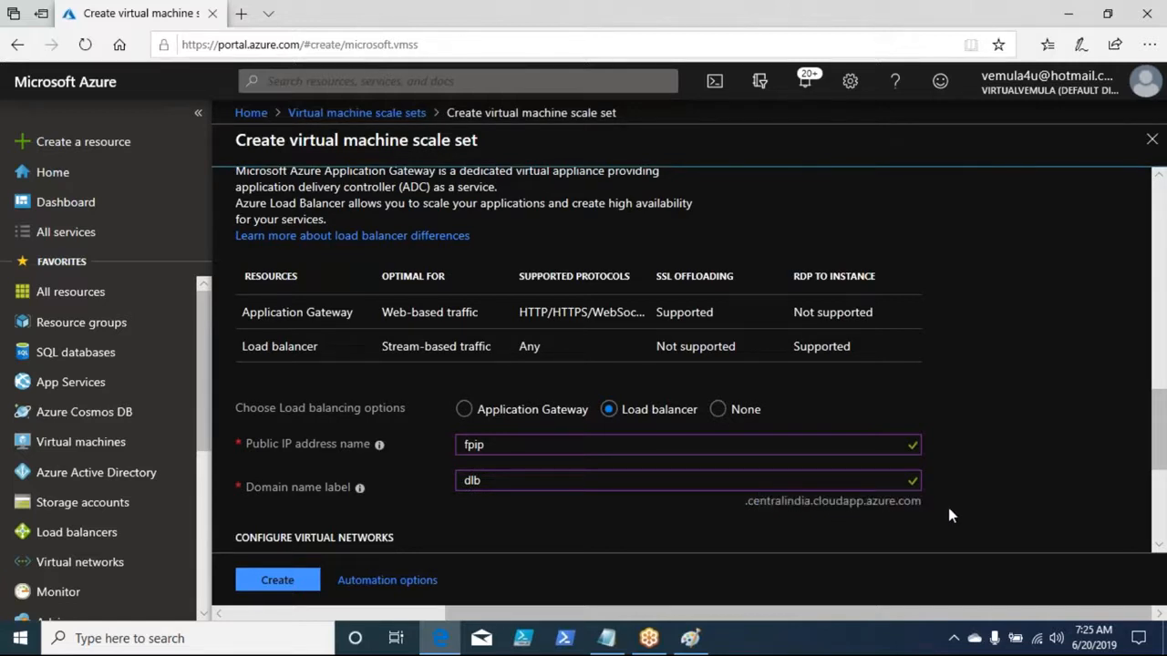
# Create a new virtual network "vnet-1" for the scale set with address range 10.0.0.0/16 and the default subnet 10.0.0.0/24
pyautogui.moveTo(1156, 422); pyautogui.dragTo(1160, 483)
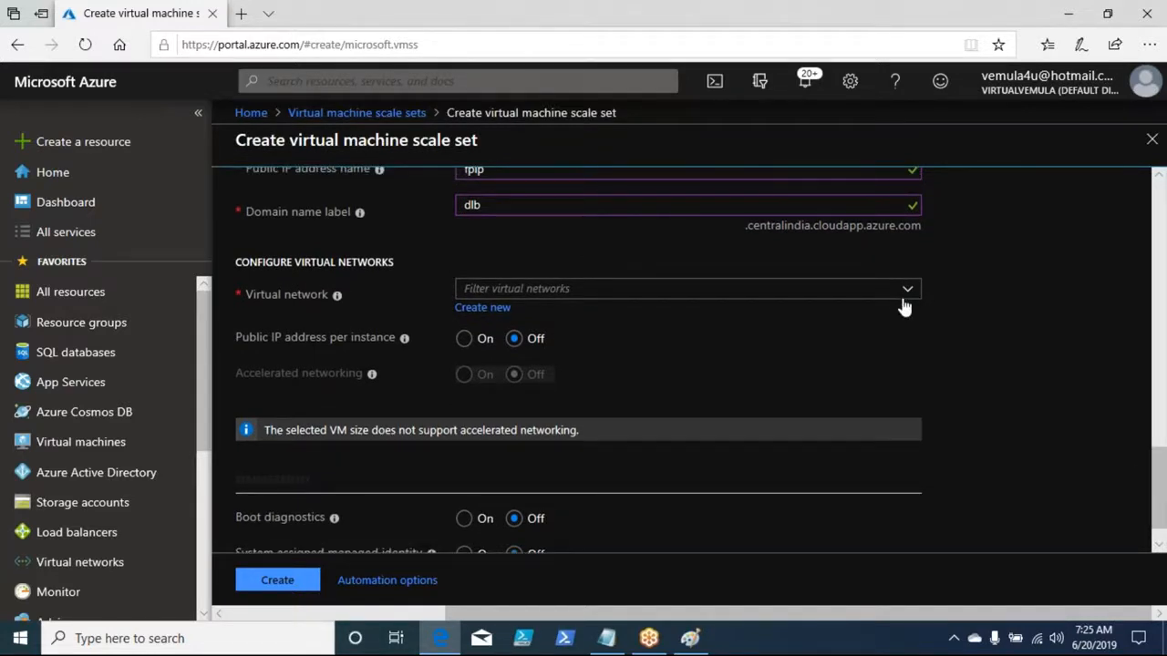
pyautogui.click(672, 290)
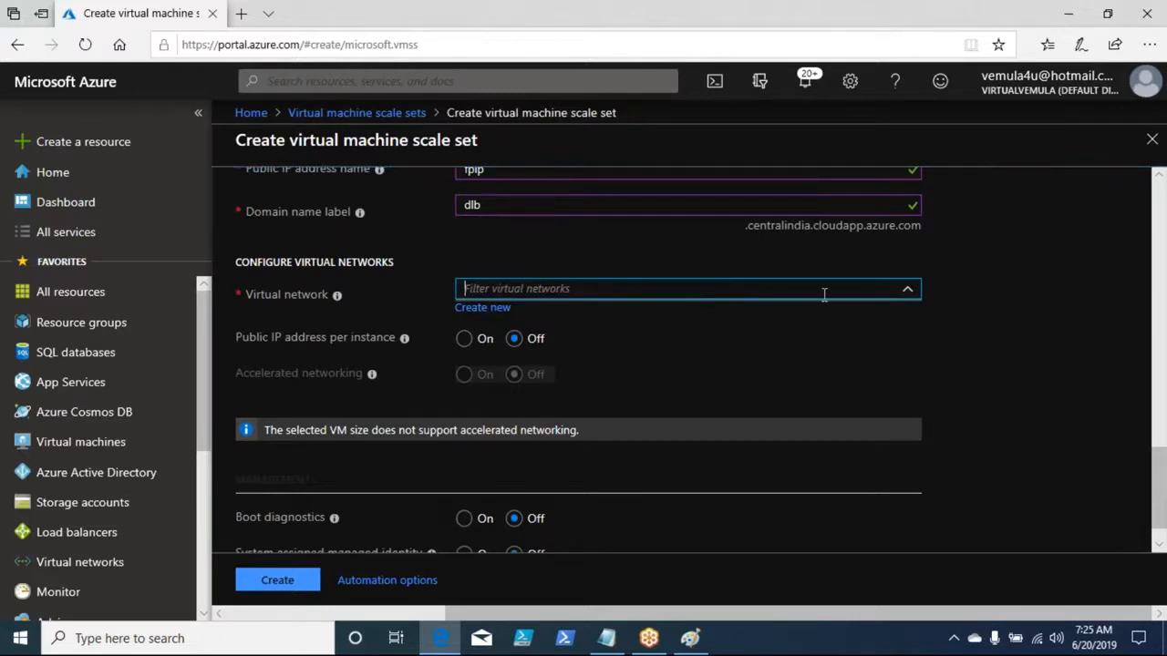
pyautogui.click(484, 308)
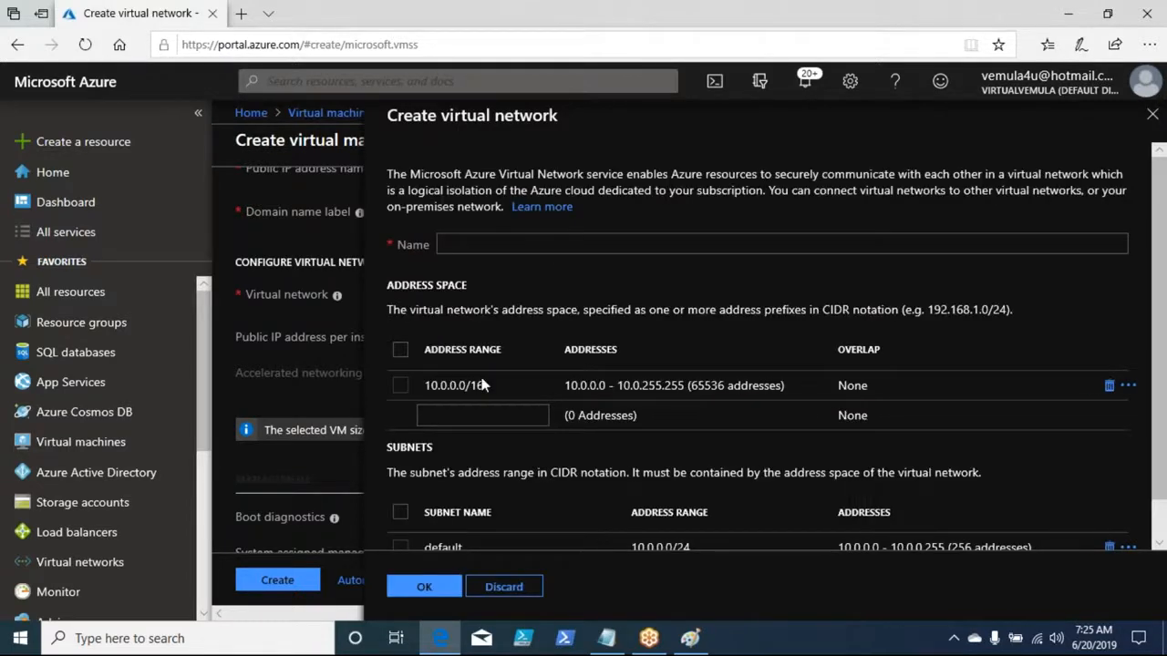
pyautogui.write('vne')
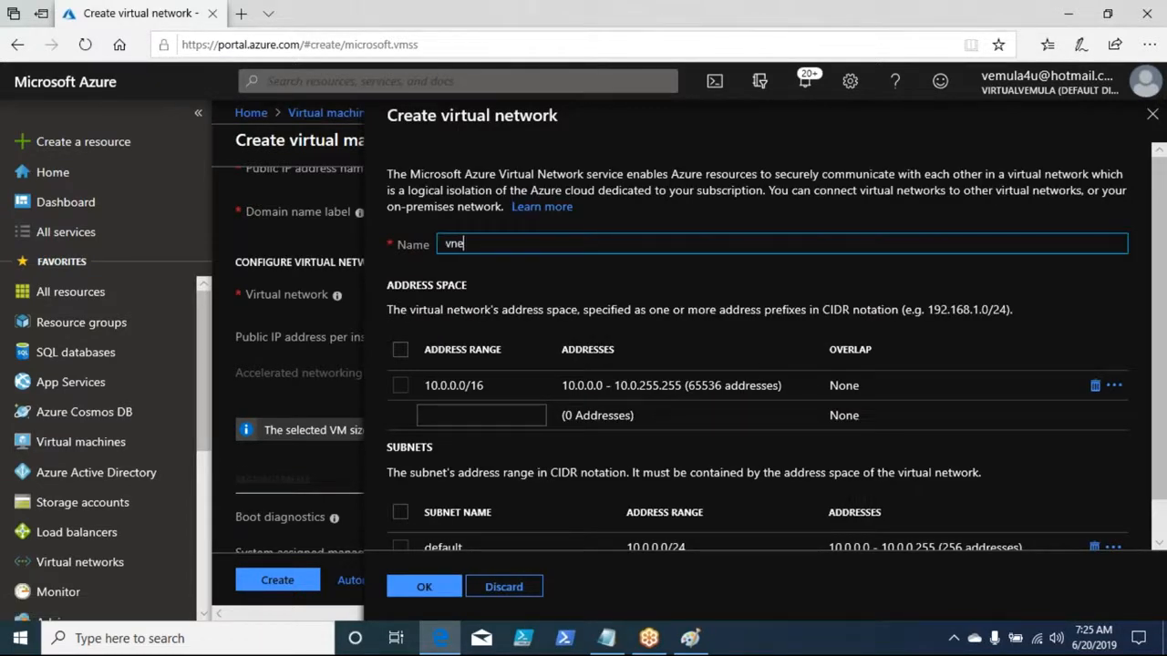
pyautogui.write('t-1')
pyautogui.click(406, 384)
pyautogui.click(400, 547)
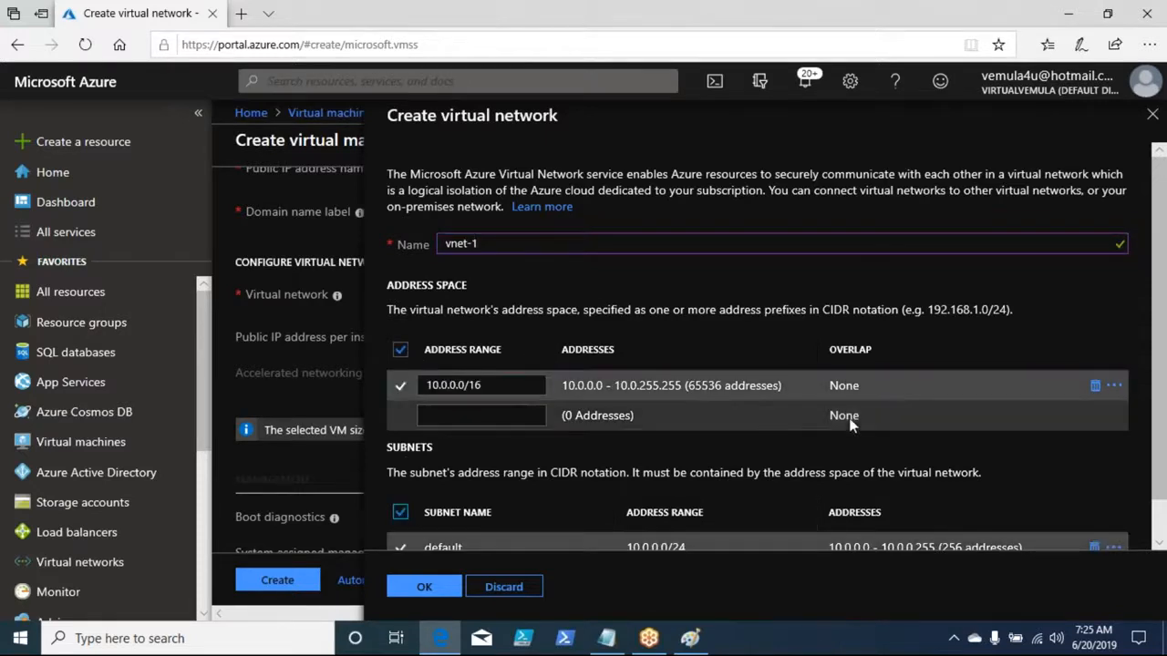
pyautogui.moveTo(1159, 311); pyautogui.dragTo(1162, 372)
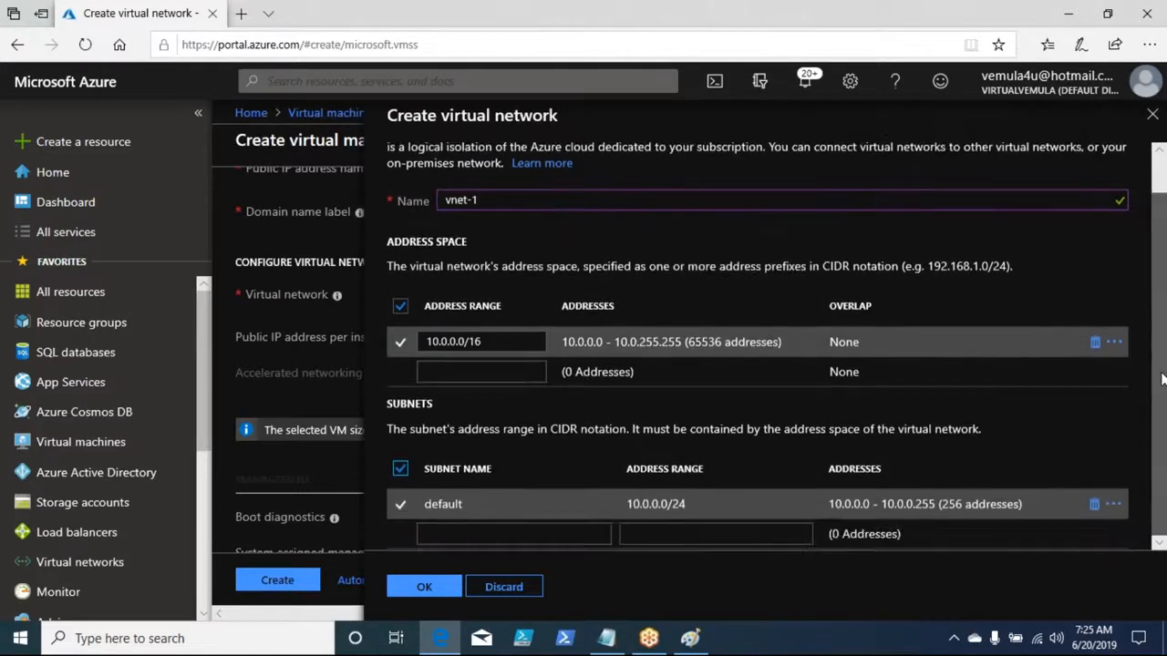
pyautogui.click(727, 500)
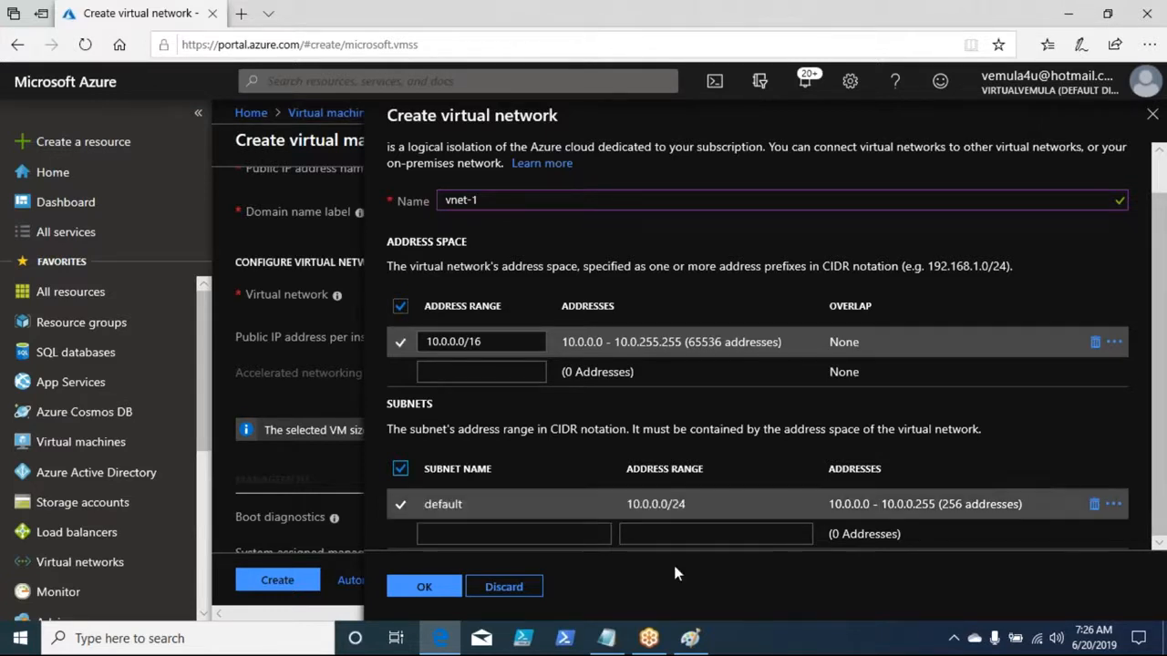
pyautogui.click(425, 587)
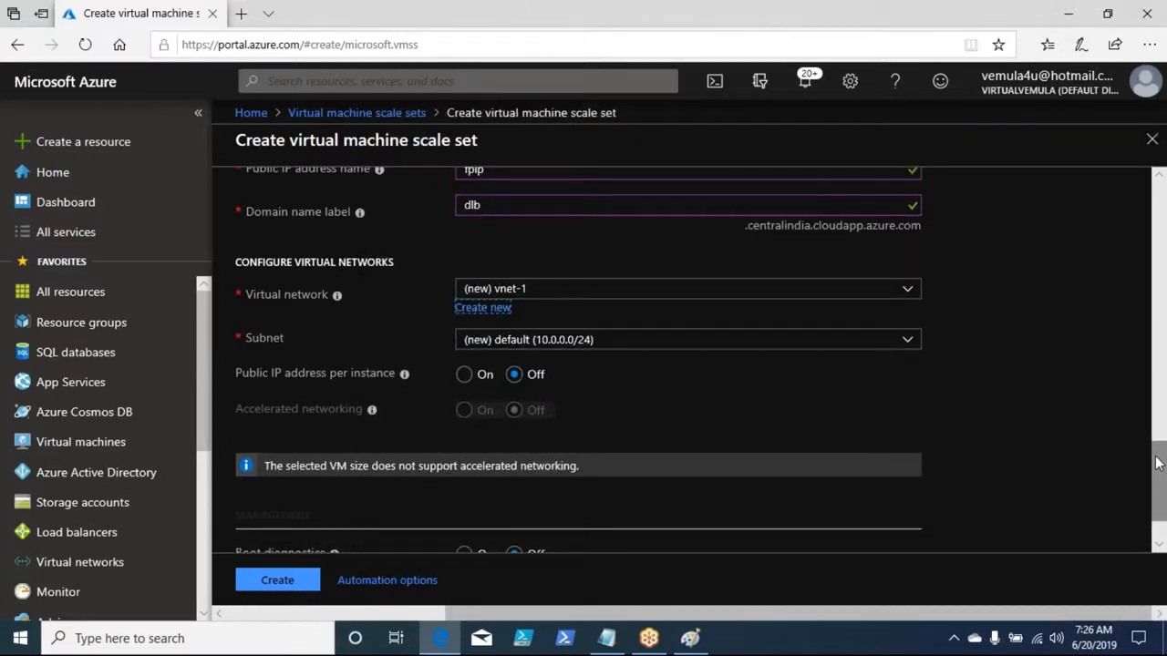
# Review the scale set form's instance count, load balancer, virtual network and management settings
pyautogui.moveTo(1157, 461); pyautogui.dragTo(1159, 495)
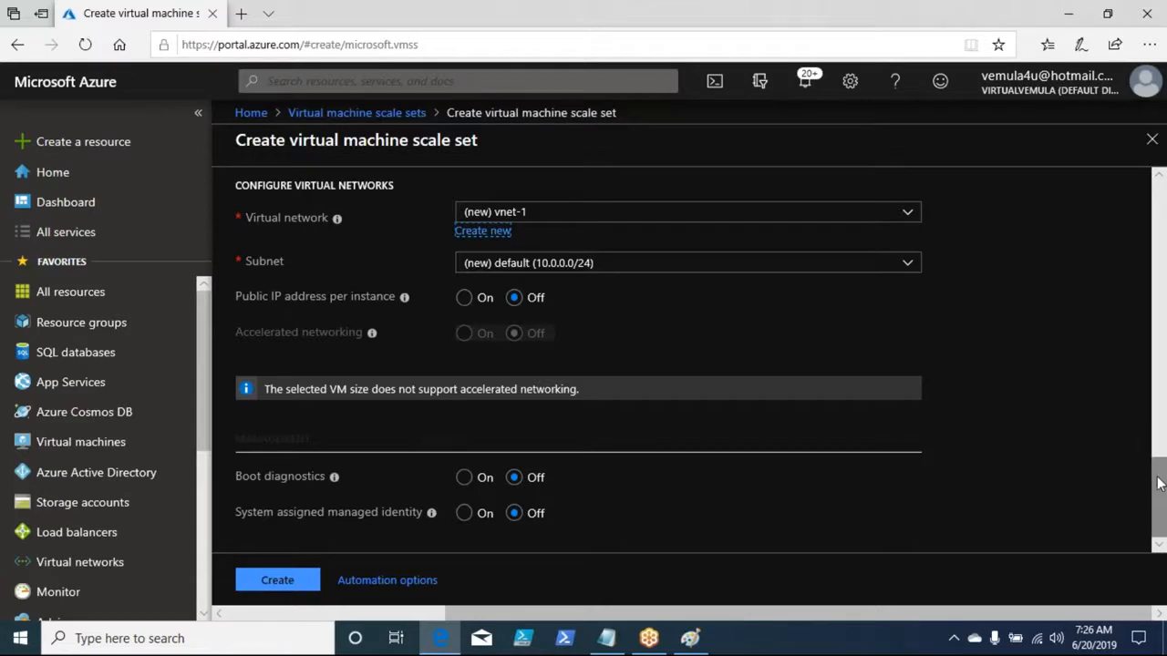
pyautogui.moveTo(1157, 470); pyautogui.dragTo(1122, 299)
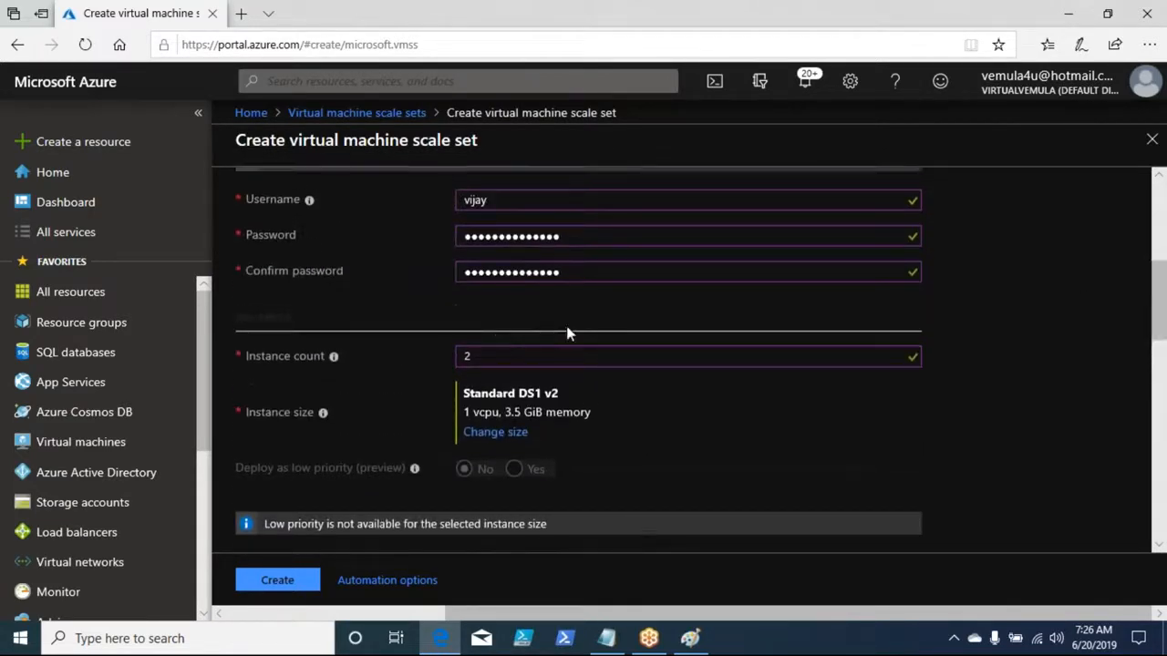
pyautogui.moveTo(514, 356); pyautogui.dragTo(457, 353)
pyautogui.click(1041, 348)
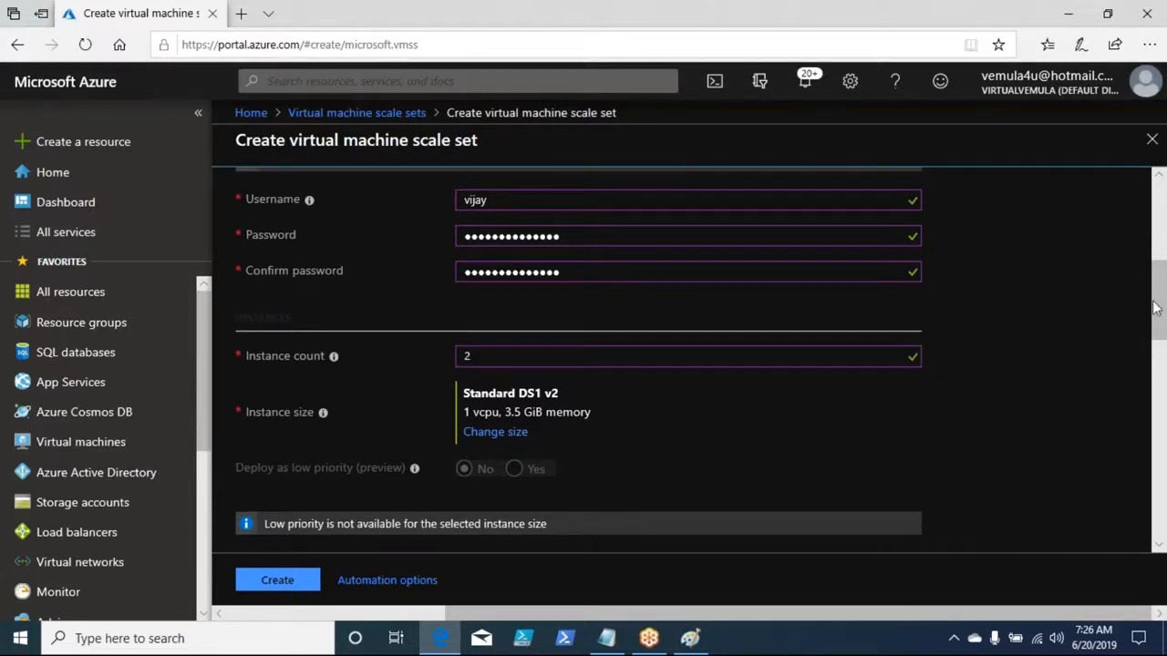
pyautogui.moveTo(1158, 317); pyautogui.dragTo(1161, 482)
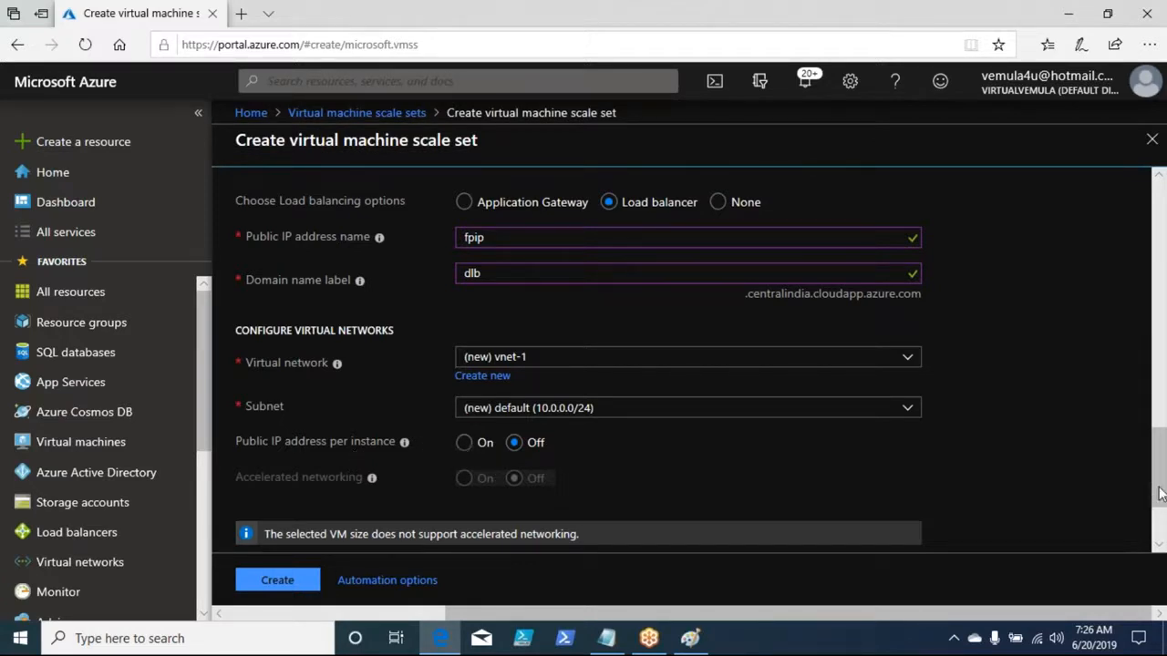
pyautogui.moveTo(1162, 472); pyautogui.dragTo(1161, 495)
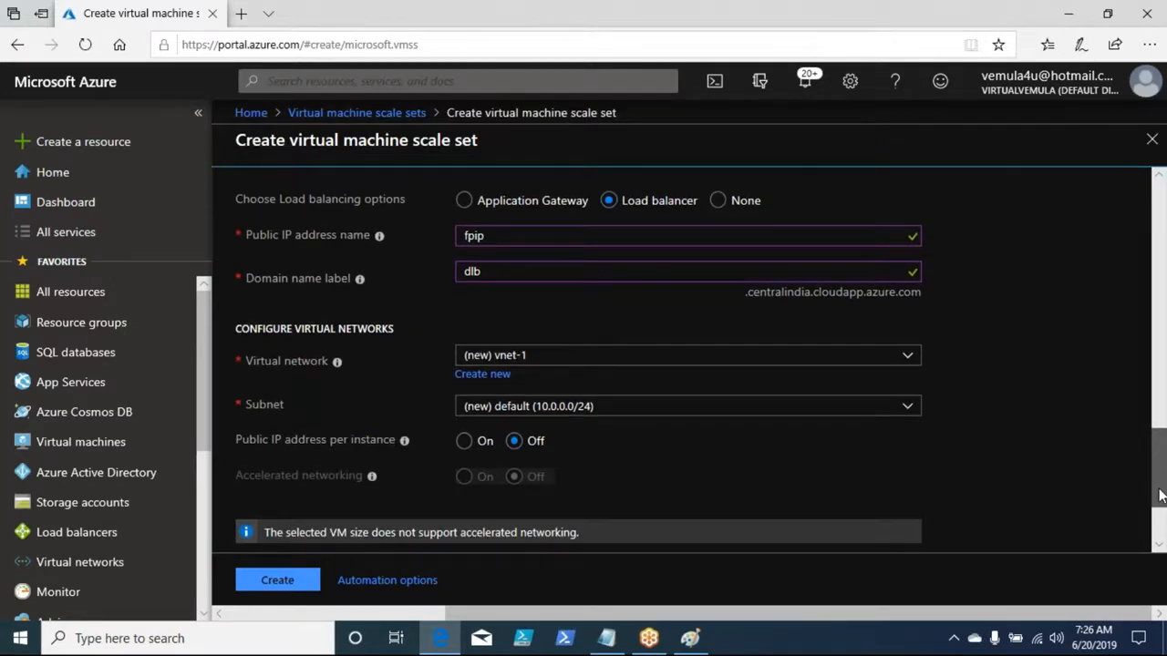
pyautogui.scroll(-2, 518, 325)
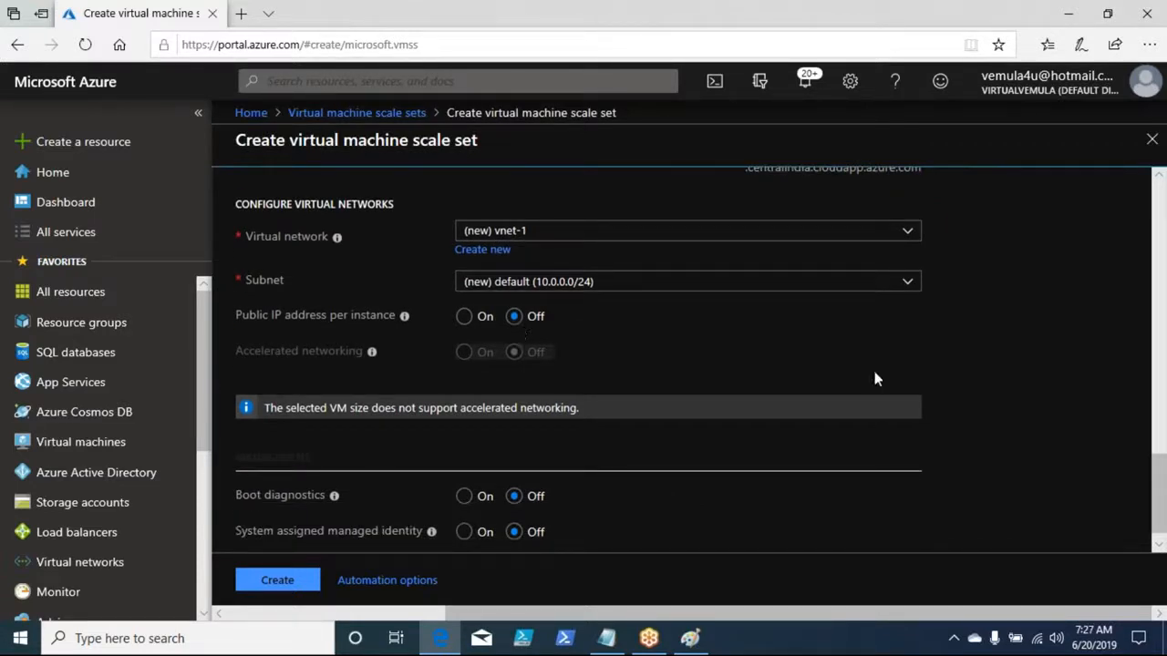
pyautogui.moveTo(1159, 499); pyautogui.dragTo(1161, 514)
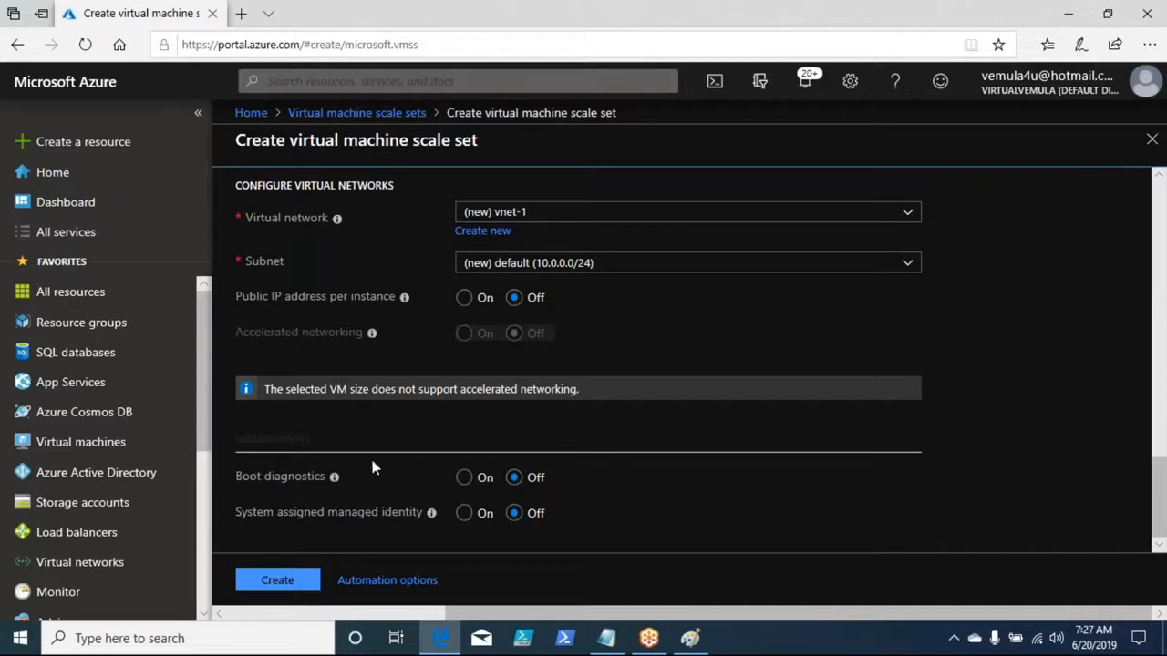
# Check the scale set form from its basics through the management settings and submit it to create Dvmss
pyautogui.moveTo(1161, 512); pyautogui.dragTo(1152, 222)
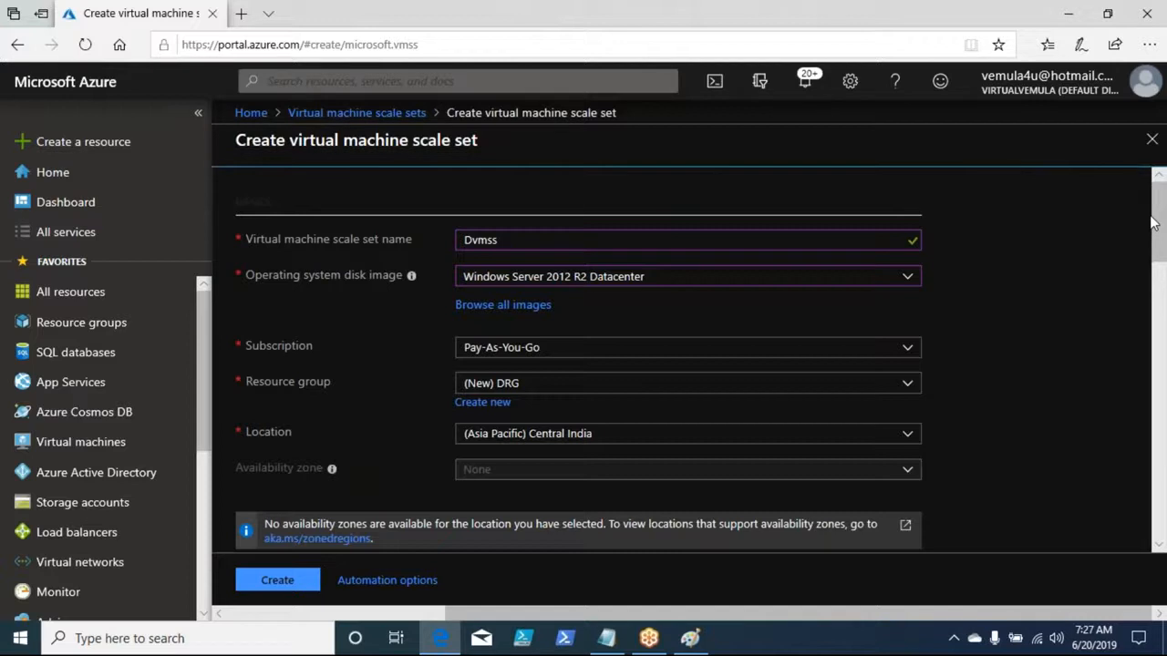
pyautogui.scroll(-2, 1158, 226)
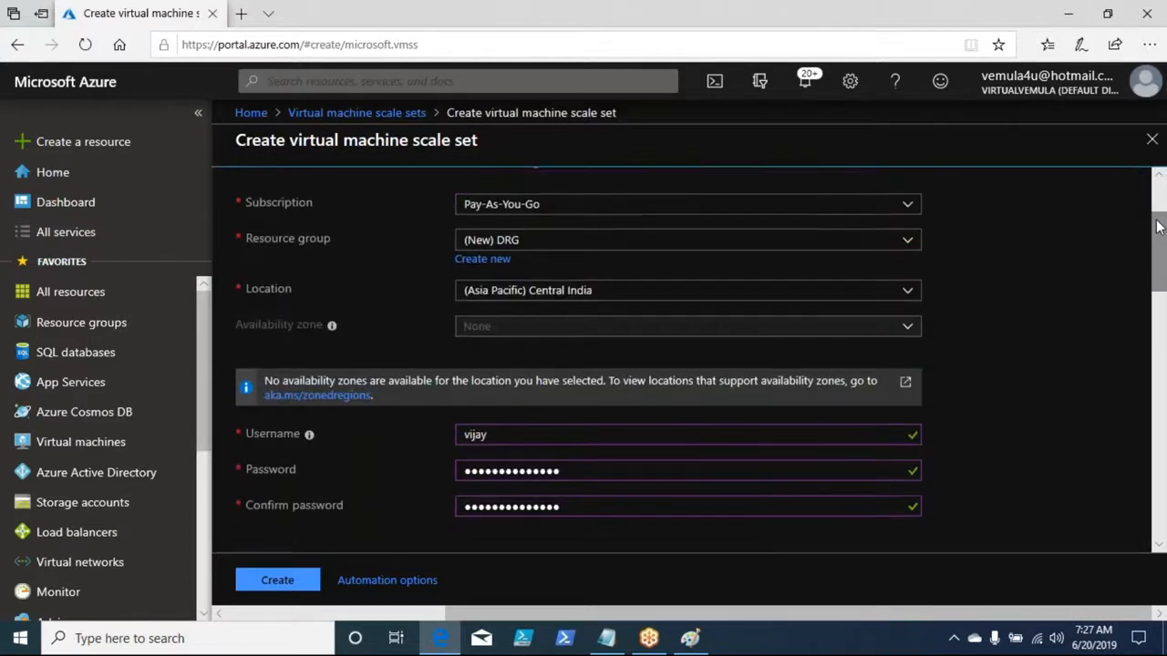
pyautogui.scroll(-5, 1158, 226)
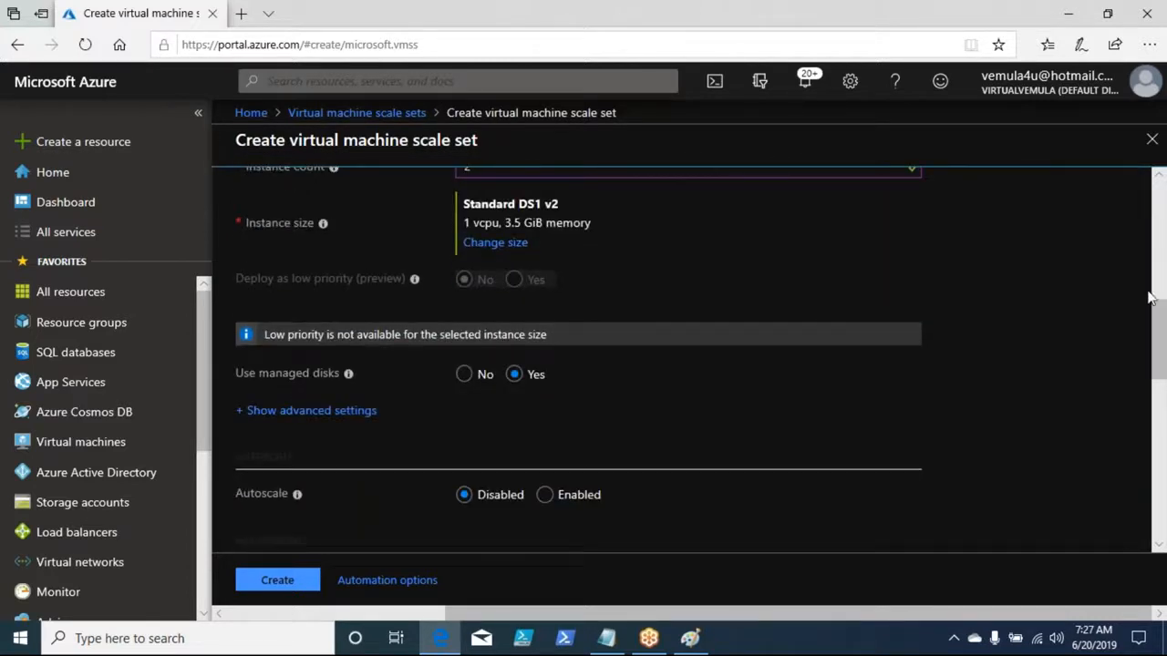
pyautogui.scroll(2, 1154, 300)
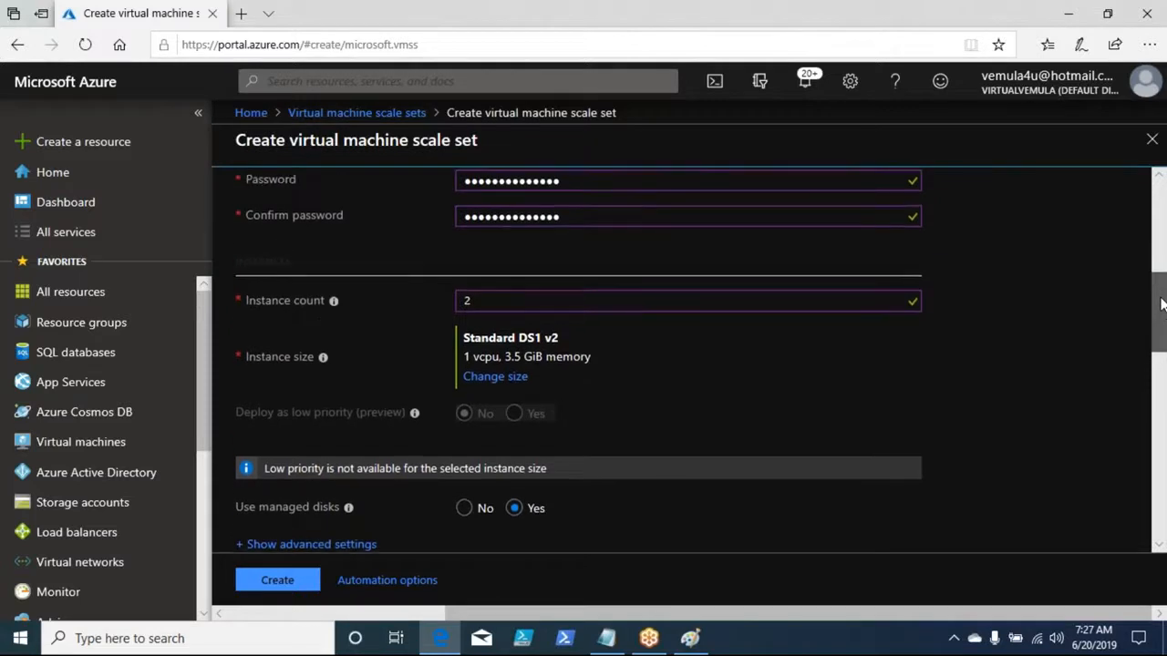
pyautogui.scroll(2, 1159, 301)
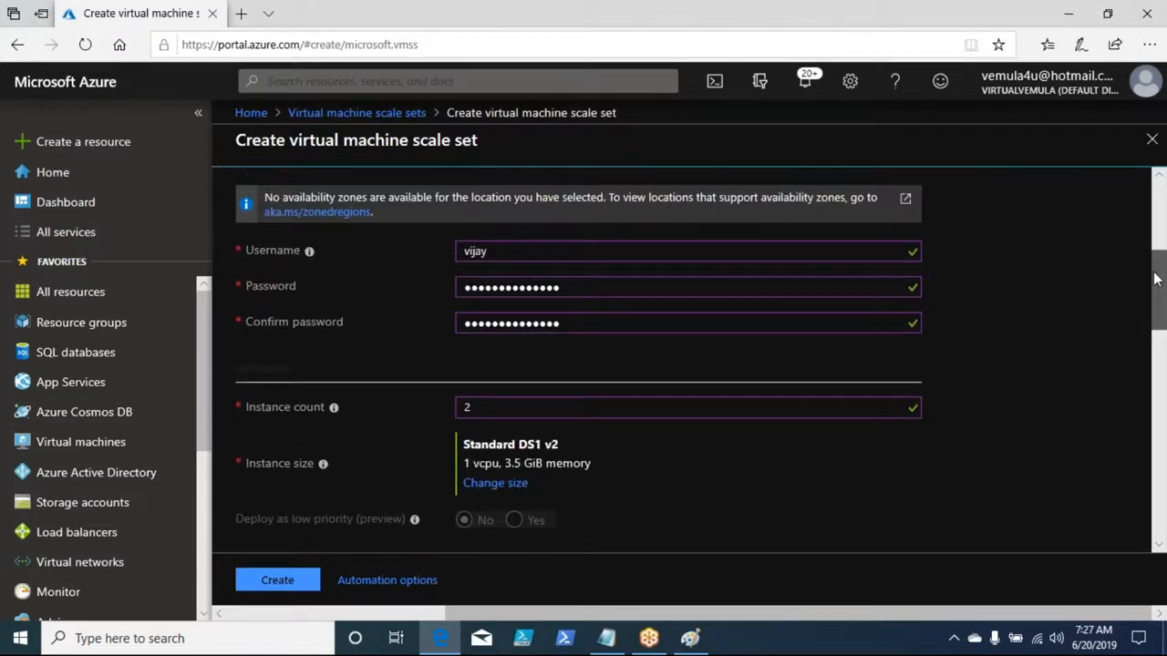
pyautogui.moveTo(1156, 298); pyautogui.dragTo(1151, 410)
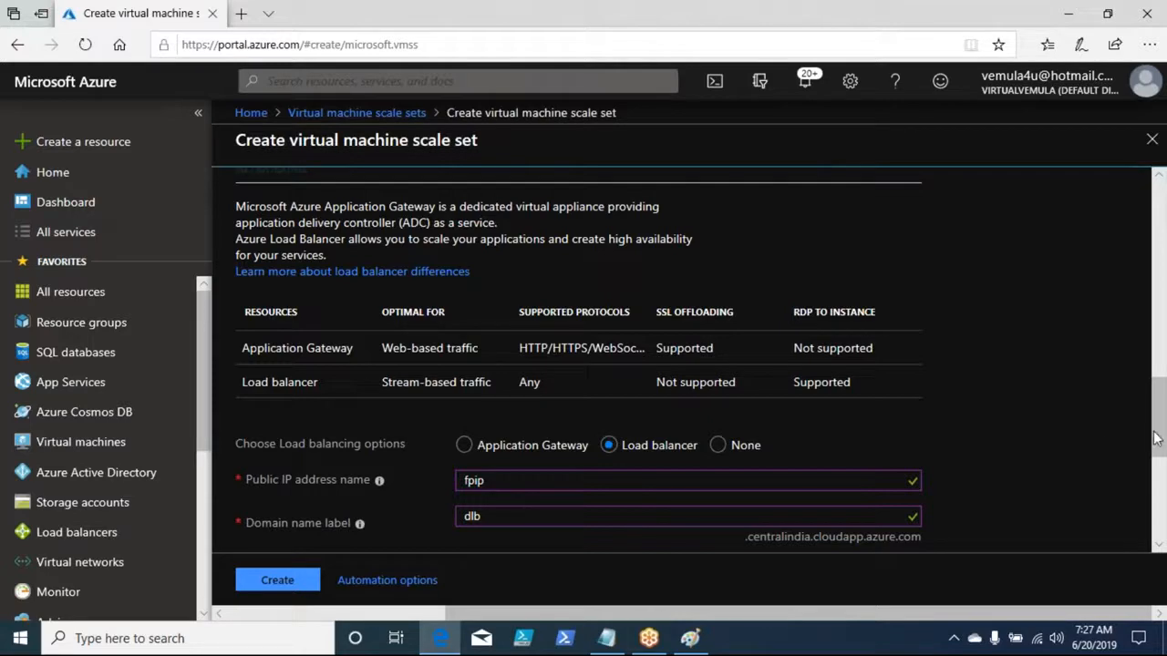
pyautogui.moveTo(1156, 441); pyautogui.dragTo(1155, 526)
pyautogui.click(274, 581)
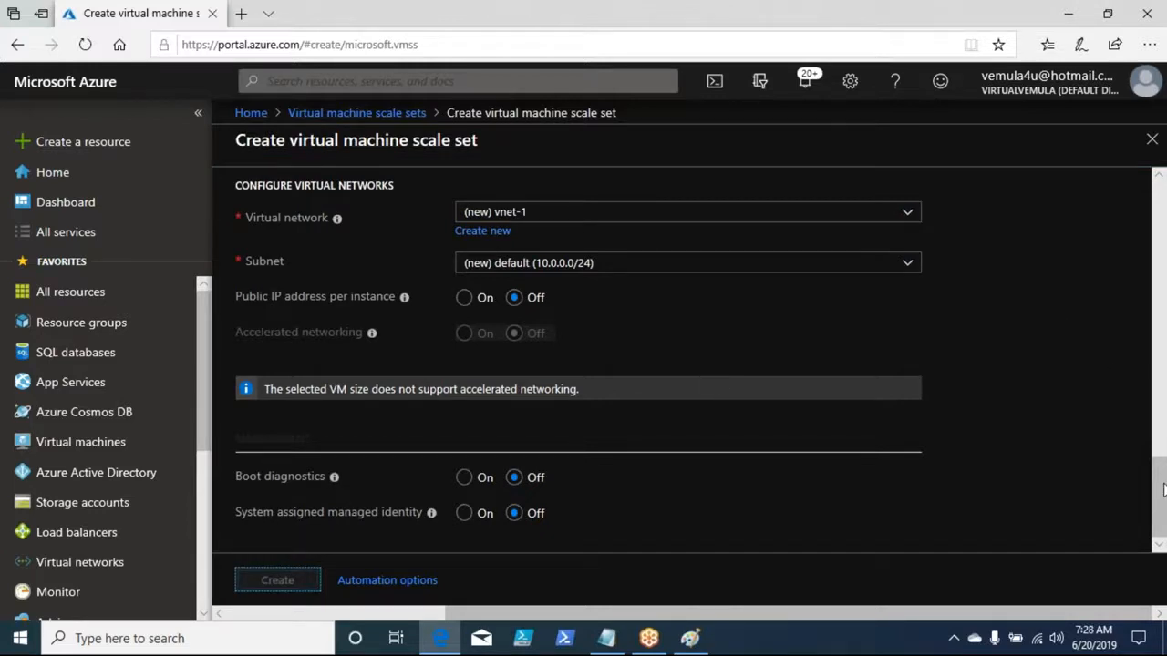
pyautogui.moveTo(1163, 489); pyautogui.dragTo(1156, 330)
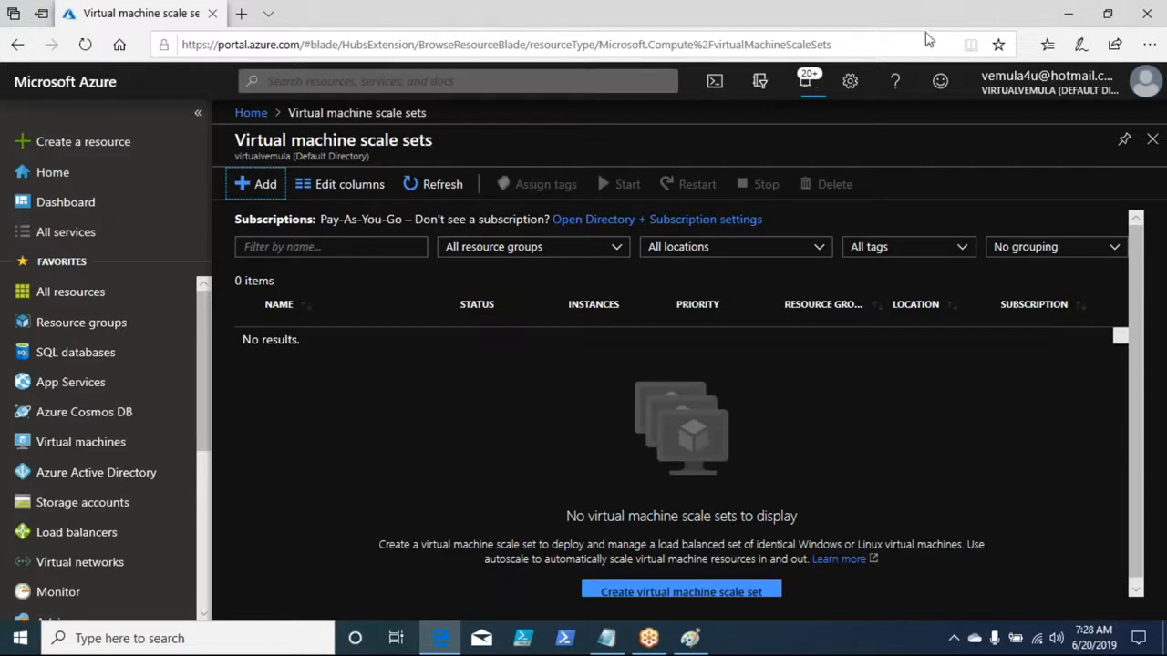
# Refresh the list of virtual machine scale sets and open the instances of Dvmss
pyautogui.click(408, 192)
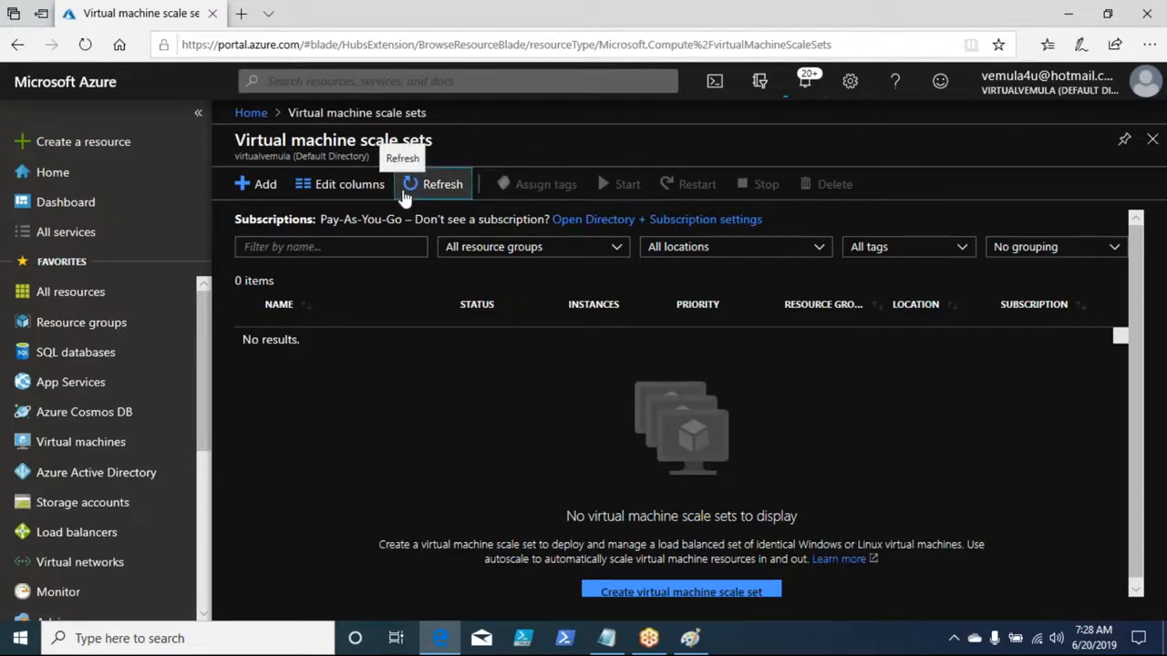
pyautogui.click(411, 187)
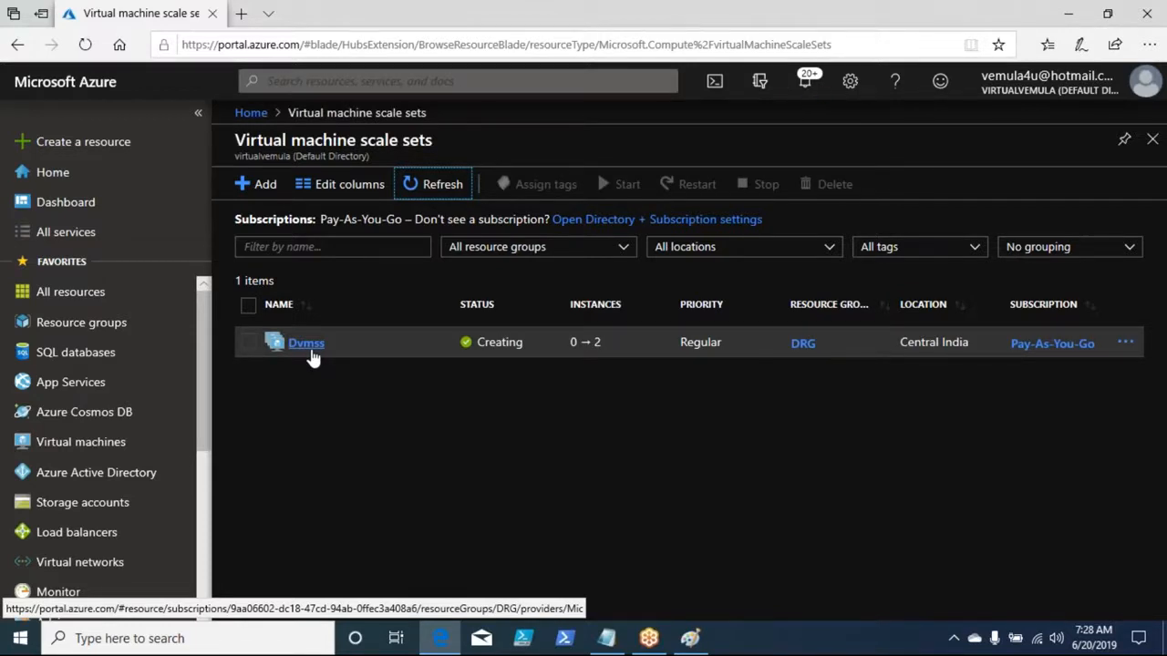
pyautogui.click(444, 347)
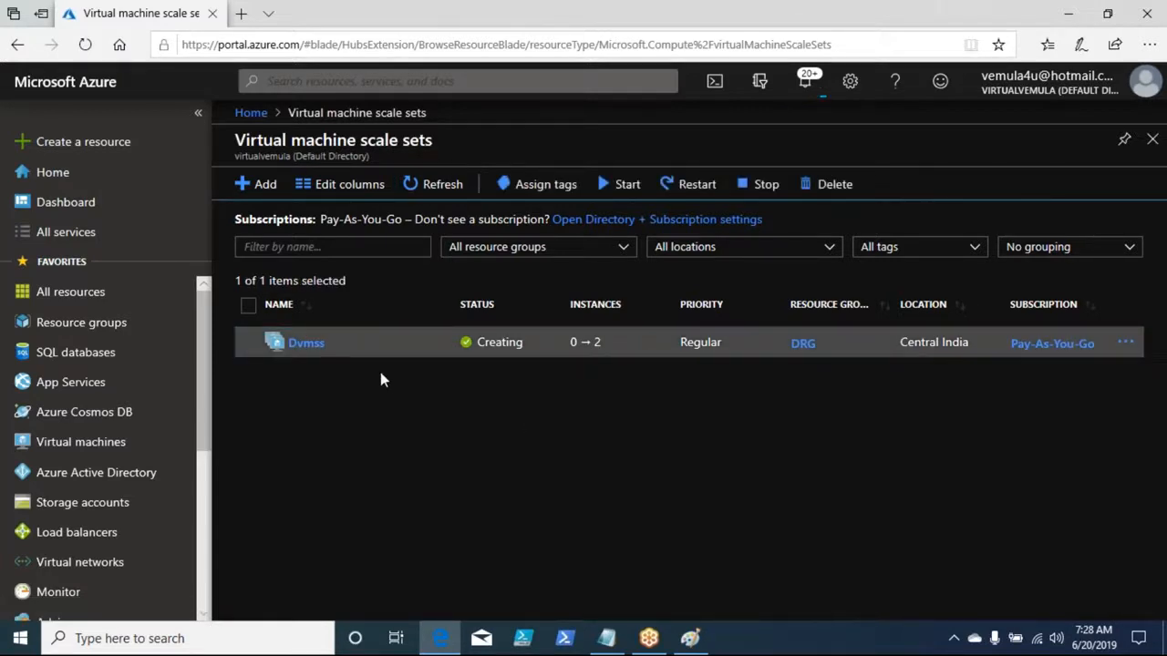
pyautogui.click(306, 344)
pyautogui.click(308, 347)
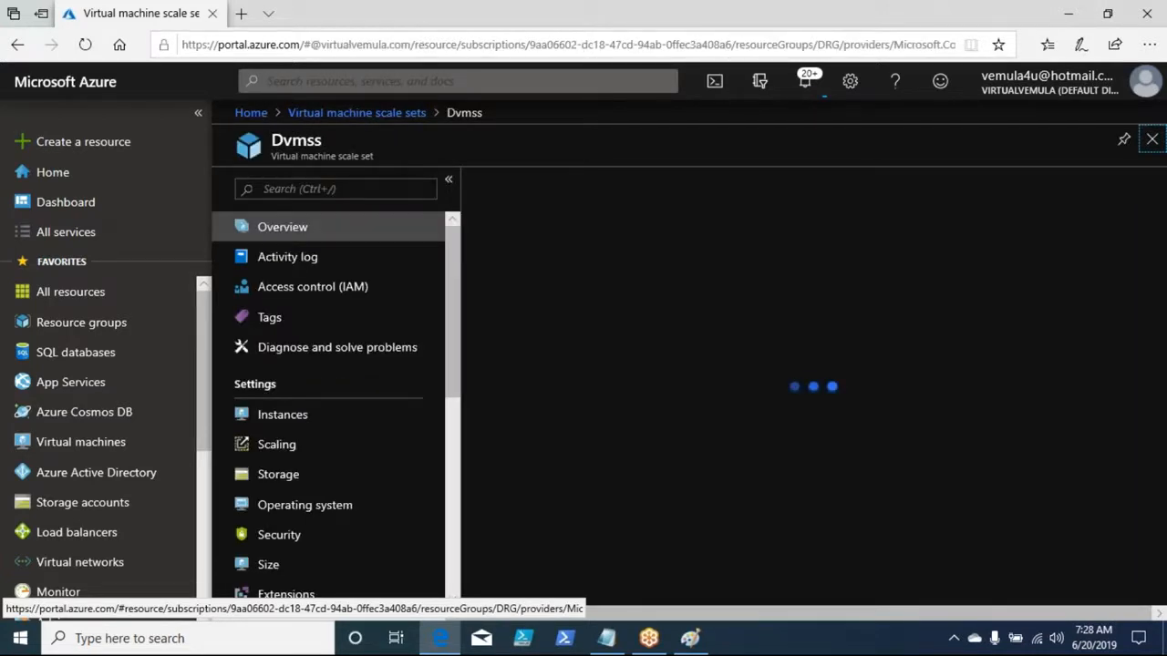
pyautogui.click(290, 424)
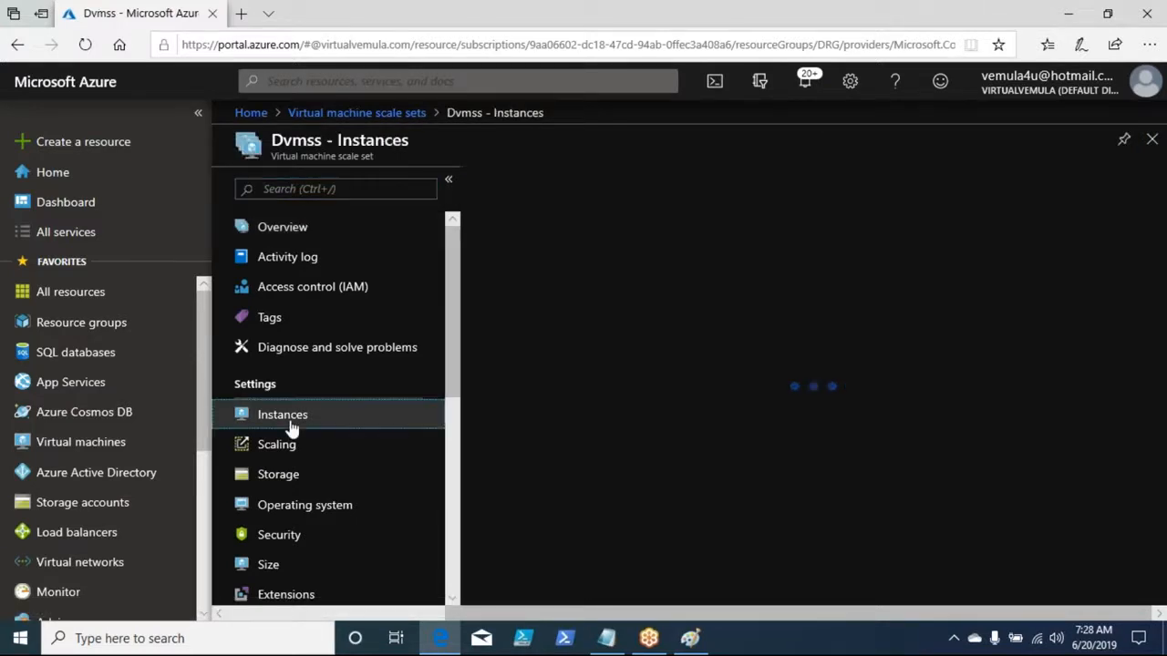
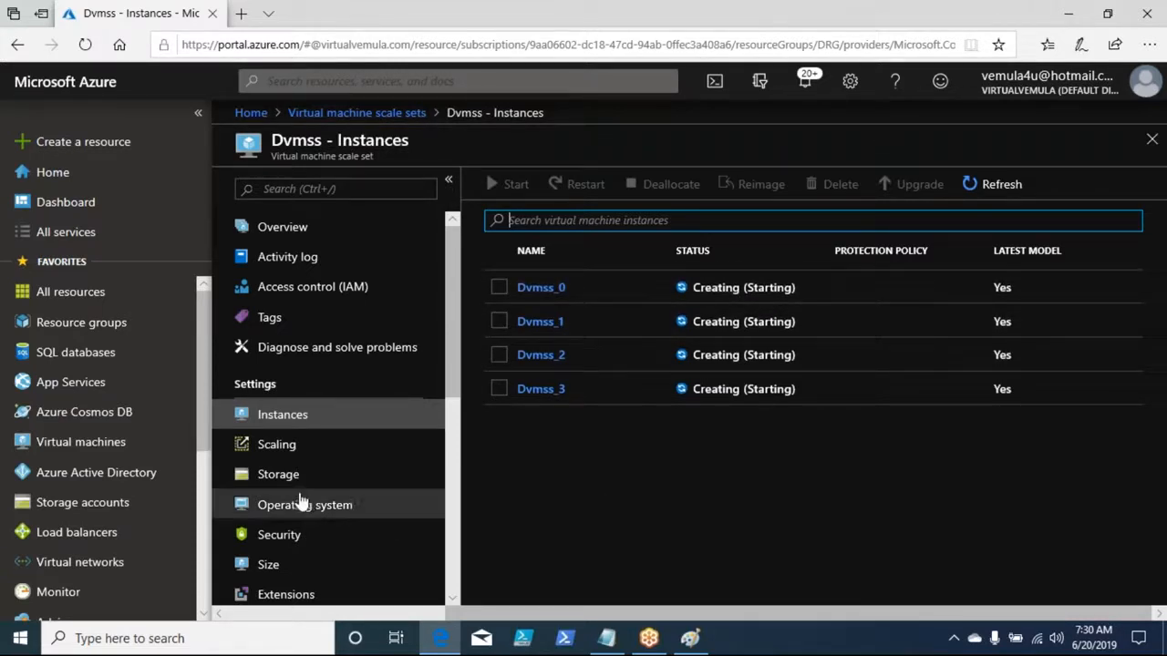
pyautogui.click(642, 532)
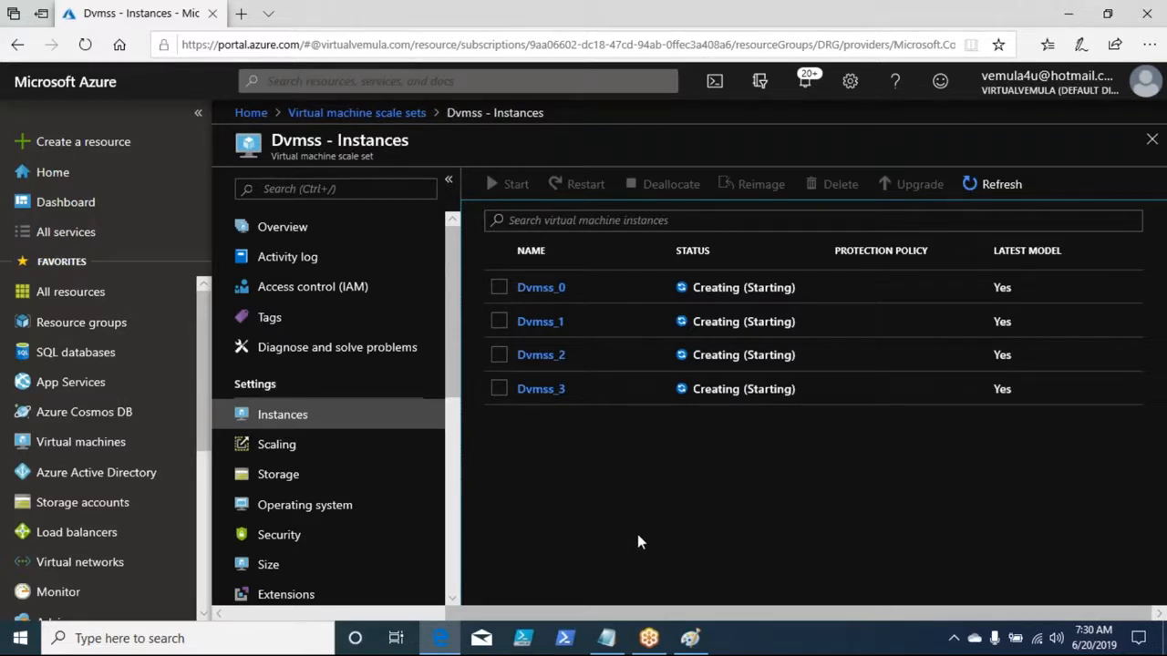
# Return to the scale sets list and reopen the Dvmss instances to check their status
pyautogui.click(382, 114)
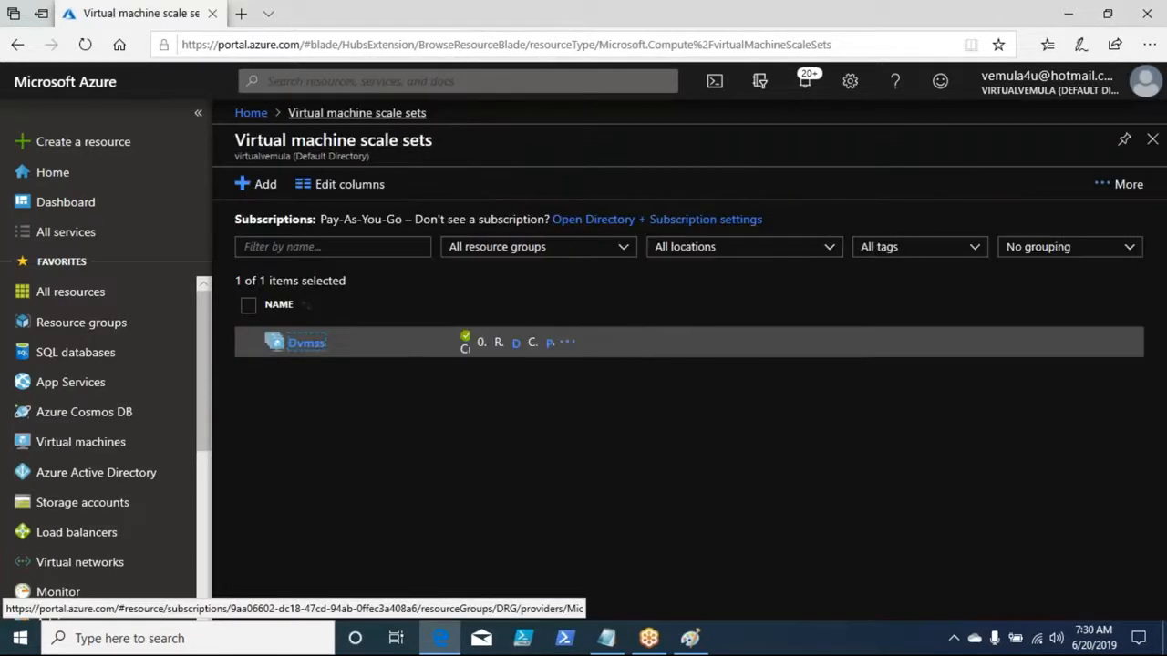
pyautogui.click(306, 344)
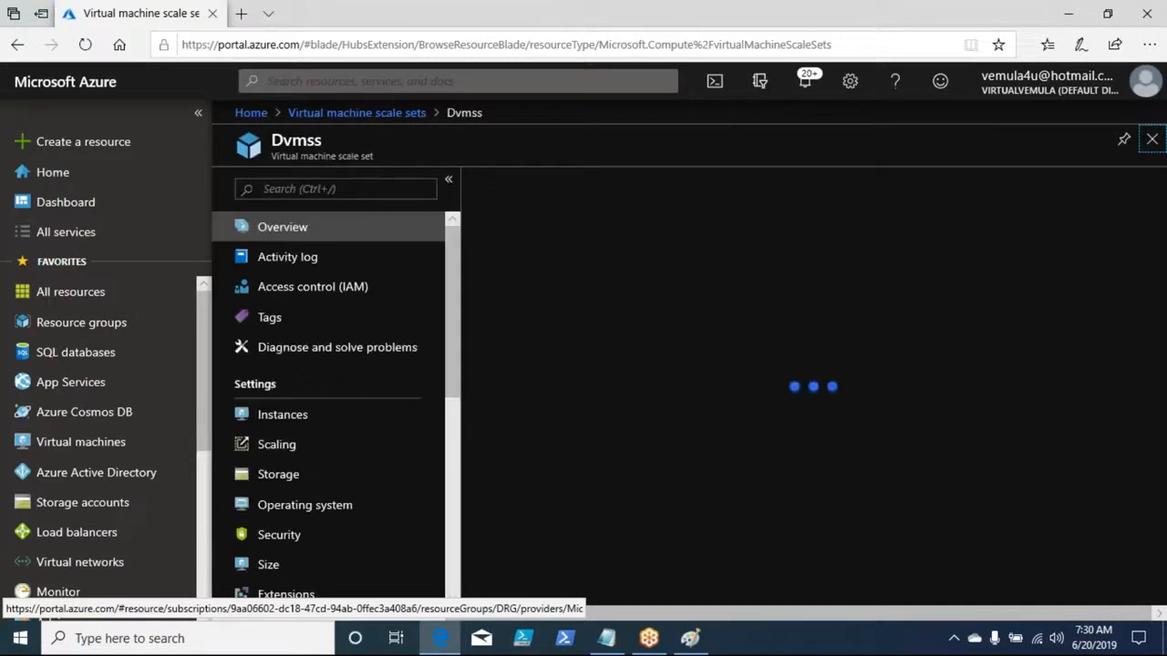
pyautogui.click(289, 418)
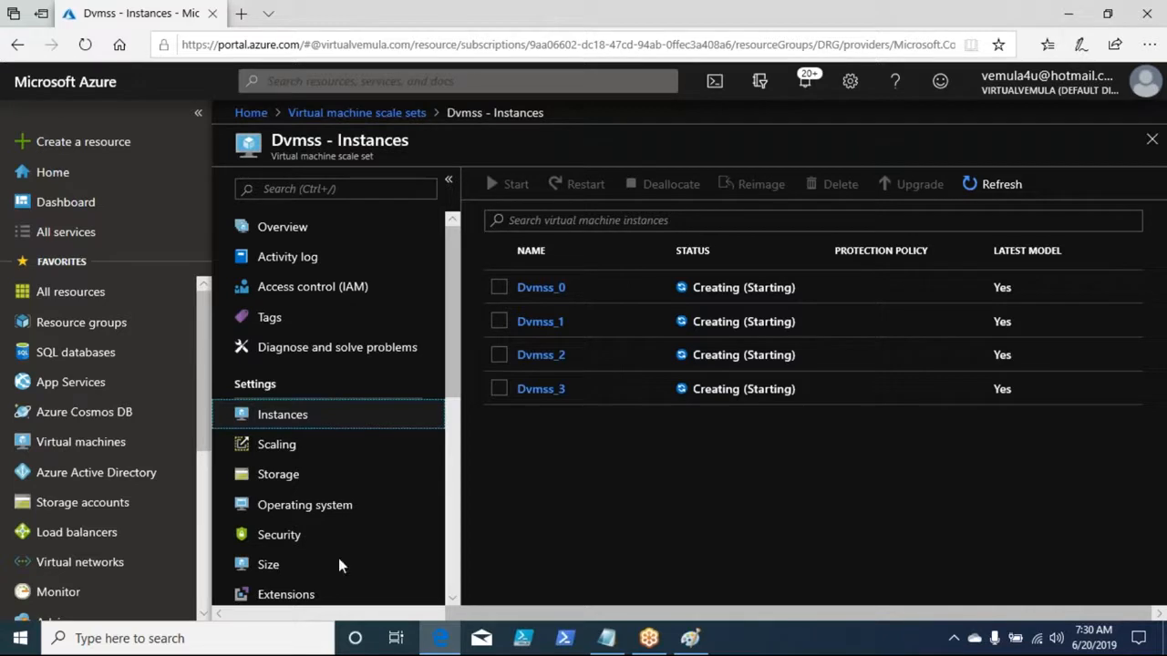
# Open the Virtual machines list to check whether the scale set's instances appear there
pyautogui.click(81, 442)
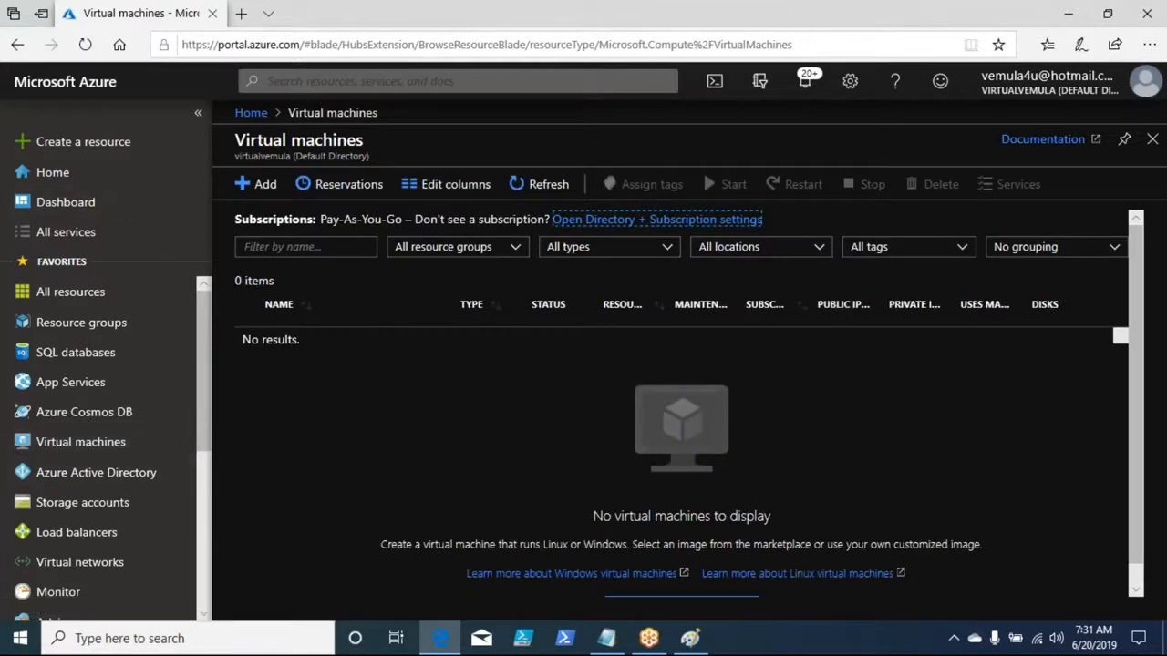
pyautogui.moveTo(202, 386)
pyautogui.mouseDown()
pyautogui.moveTo(203, 400)
pyautogui.moveTo(199, 377)
pyautogui.mouseUp()
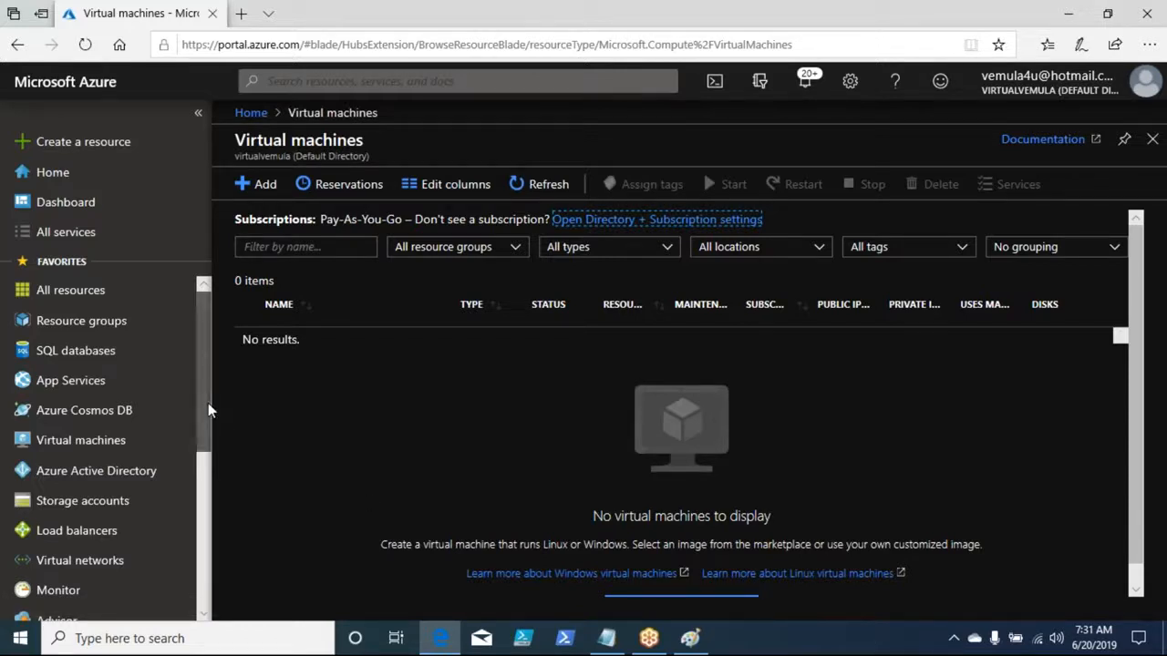
pyautogui.moveTo(208, 405); pyautogui.dragTo(247, 323)
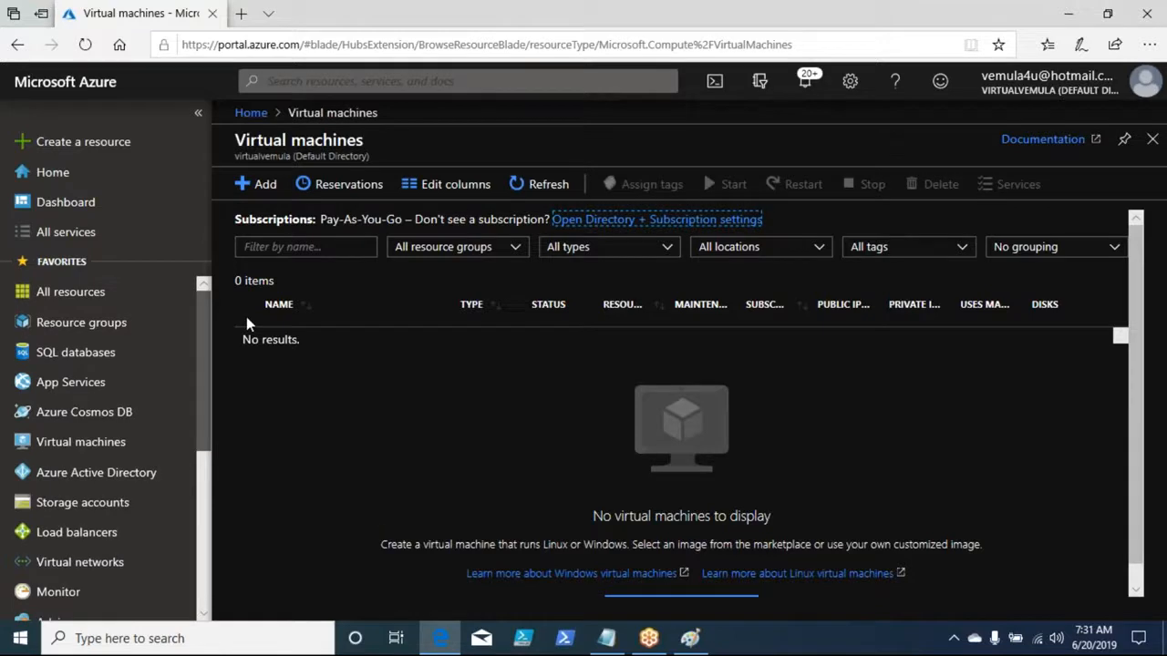
# Reopen Dvmss from the portal's recent resources and refresh its list of instances
pyautogui.click(436, 81)
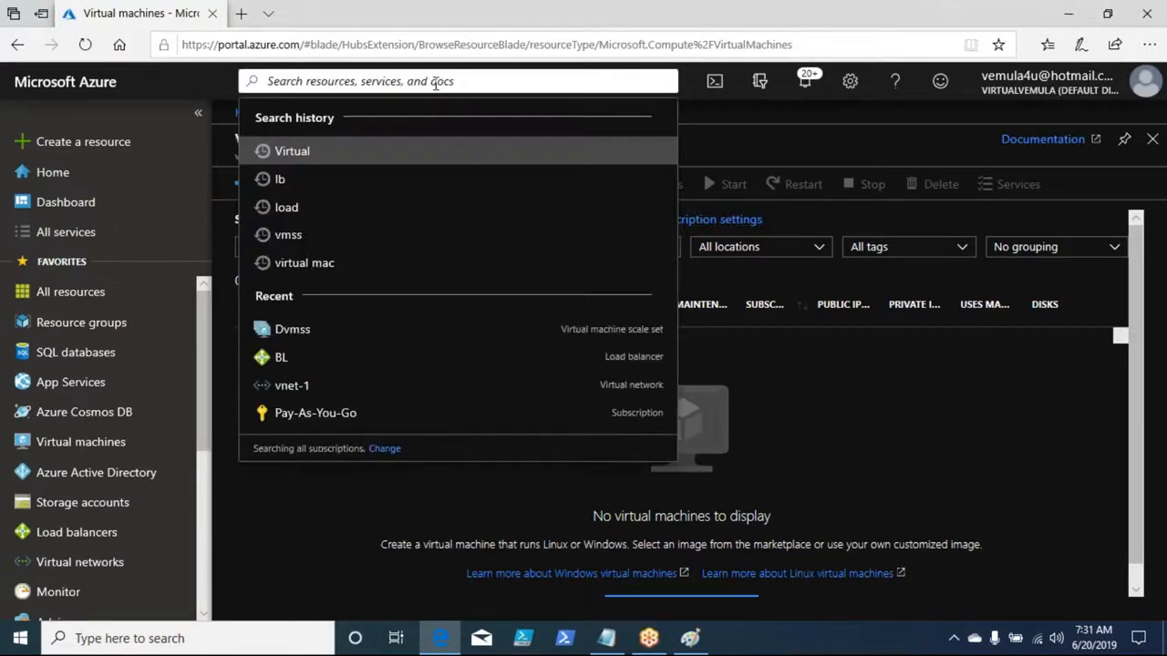
pyautogui.click(294, 330)
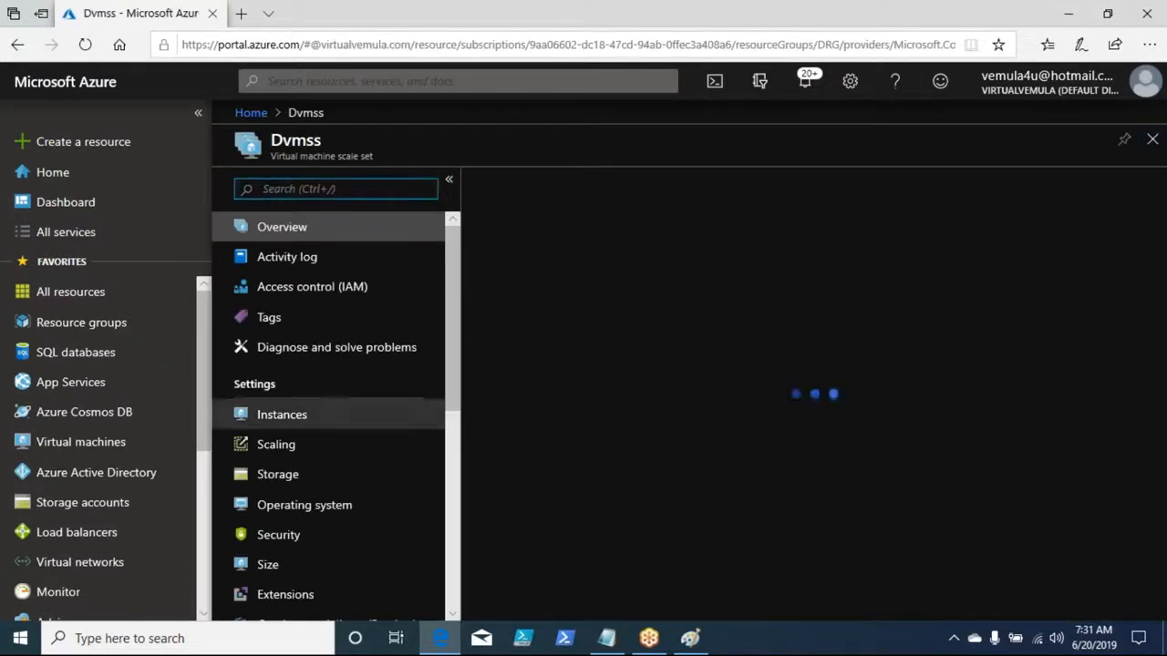
pyautogui.click(279, 418)
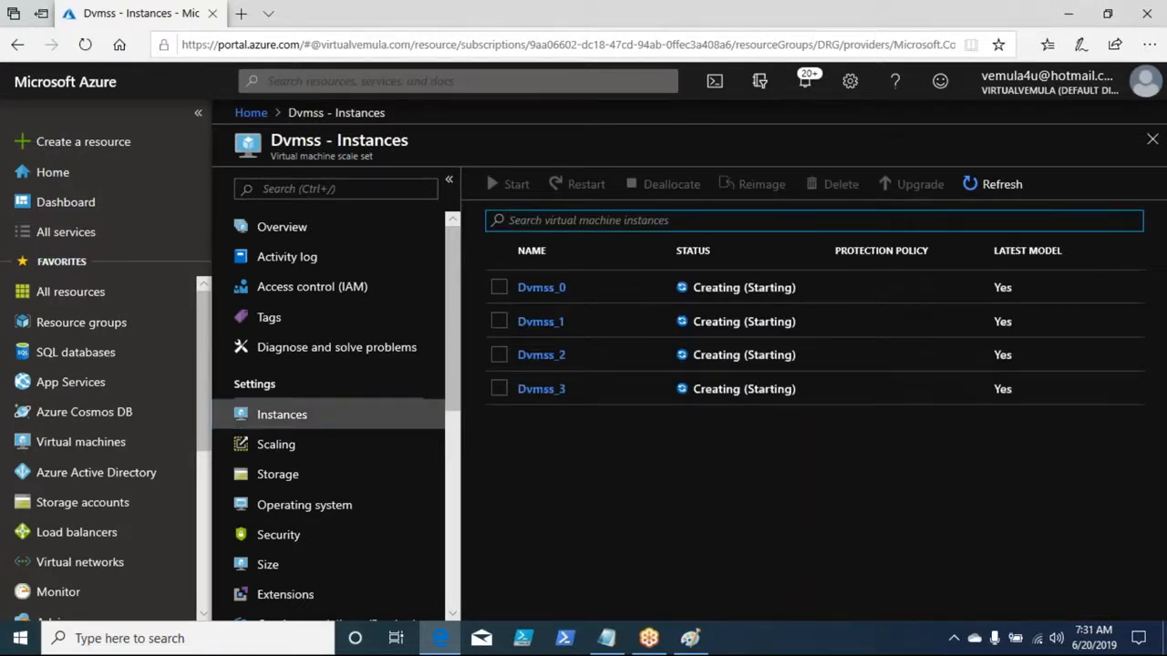
pyautogui.click(975, 183)
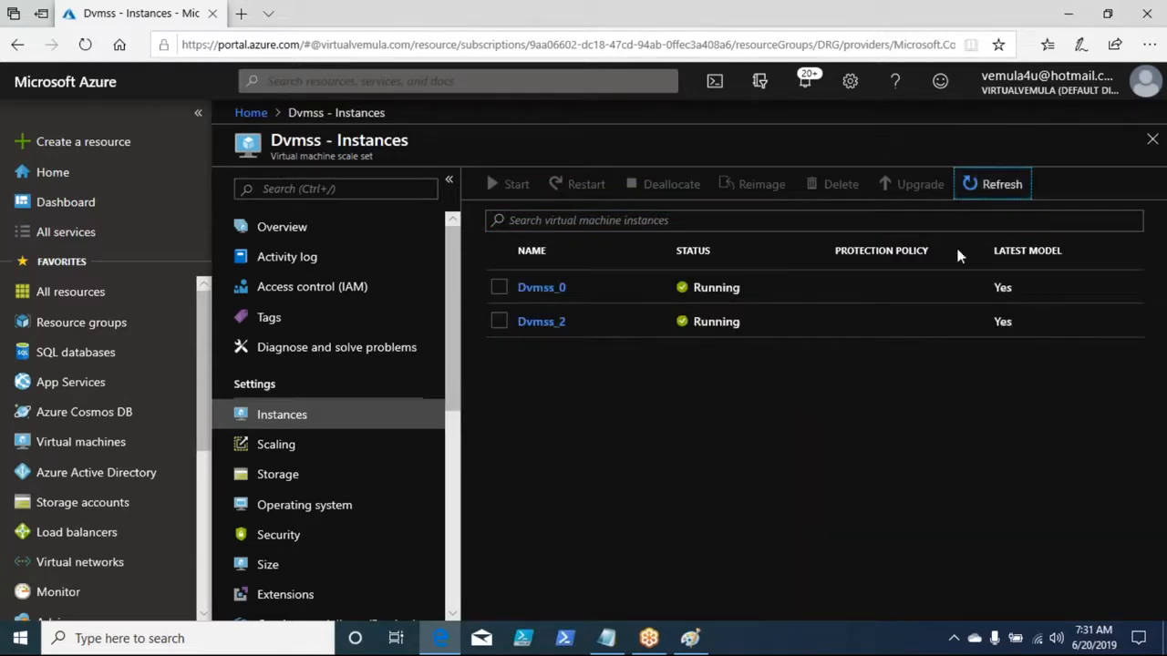
pyautogui.click(983, 183)
# Switch to Notepad, highlight the note on auto scale rules and 1000 instances, and return to the Azure portal
pyautogui.hotkey('alt', 'Tab')
pyautogui.moveTo(58, 136); pyautogui.dragTo(573, 131)
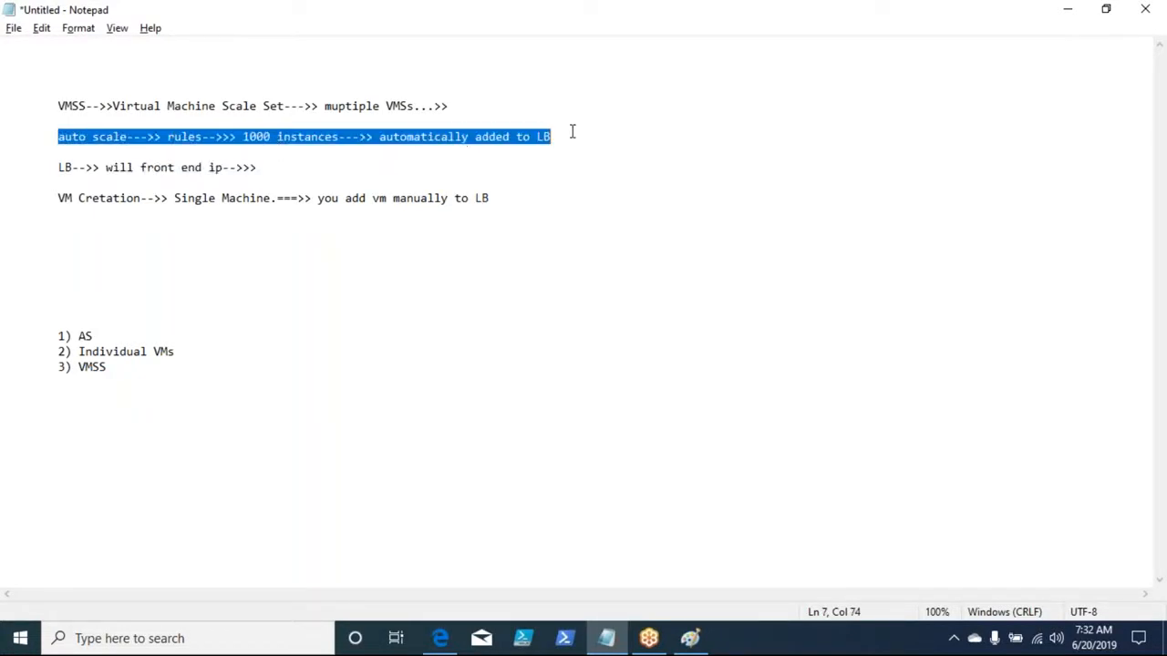
pyautogui.hotkey('alt', 'Tab')
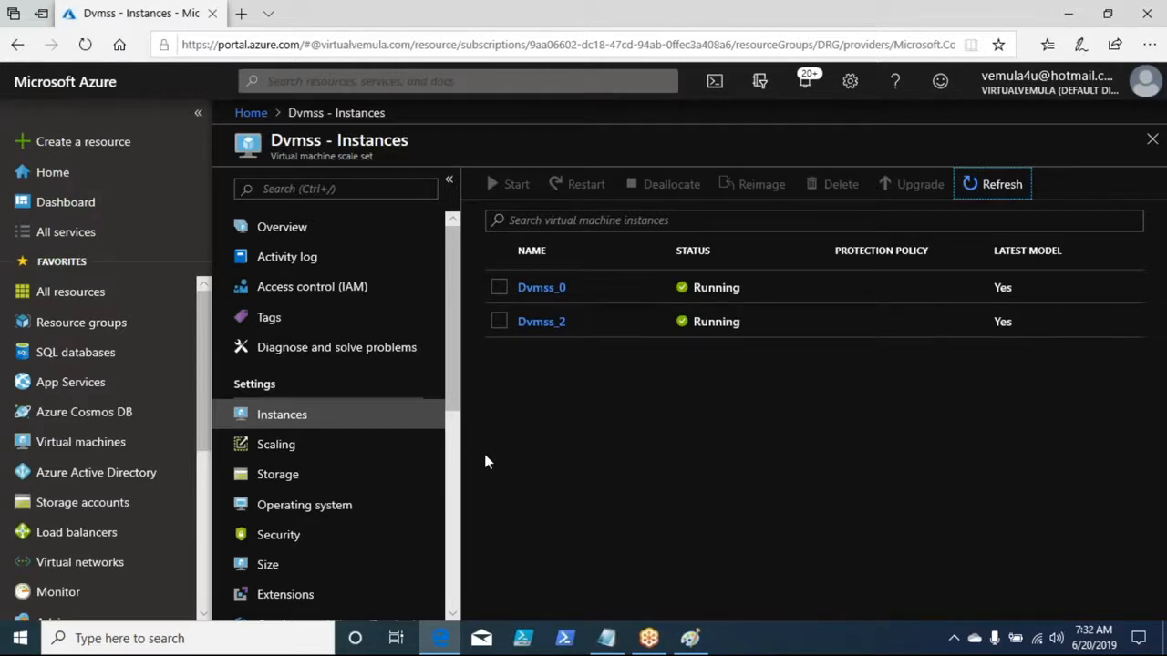
# Open the scaling settings of Dvmss and raise the override instance count to 49, then to its maximum
pyautogui.click(270, 447)
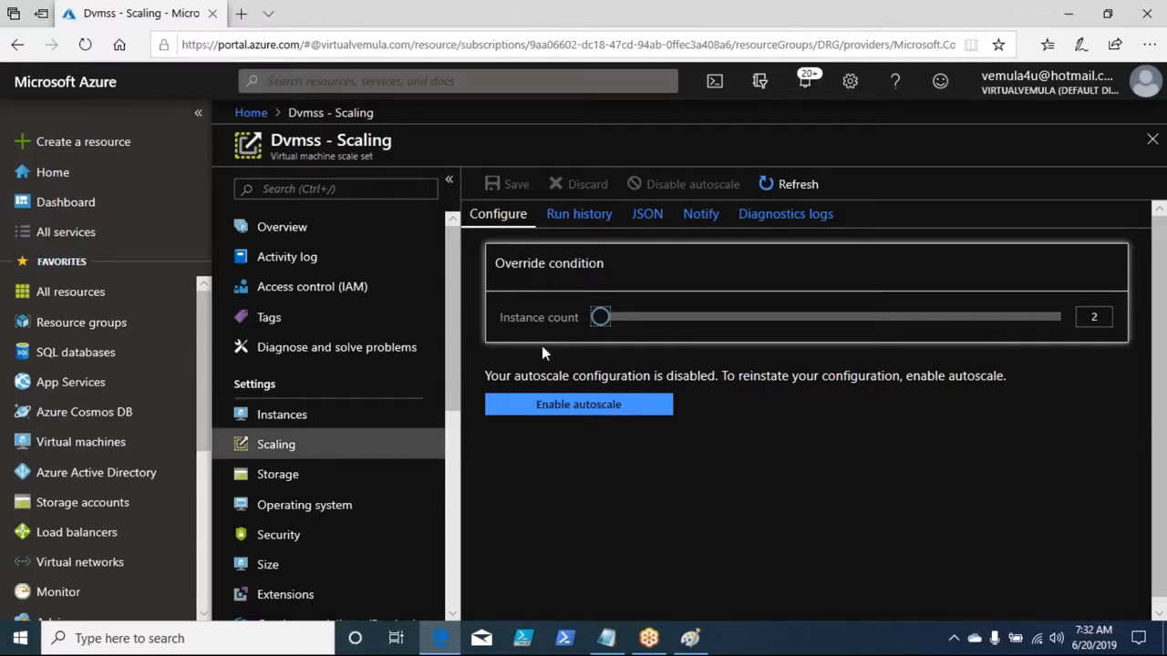
pyautogui.moveTo(601, 319); pyautogui.dragTo(621, 321)
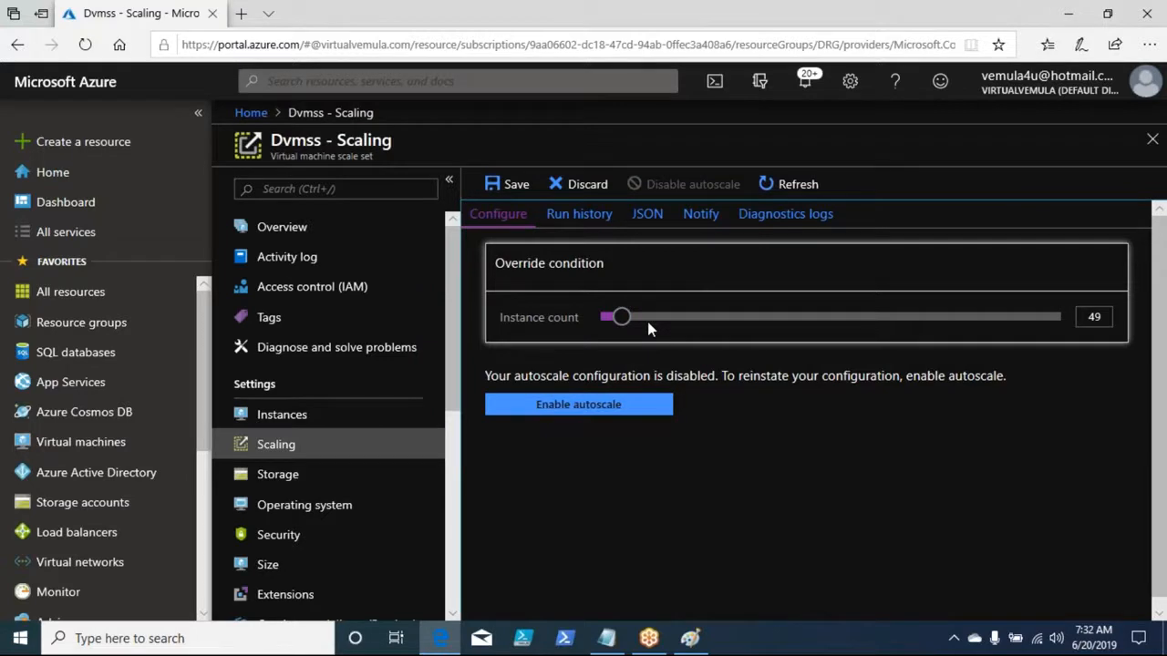
pyautogui.moveTo(619, 317); pyautogui.dragTo(1066, 315)
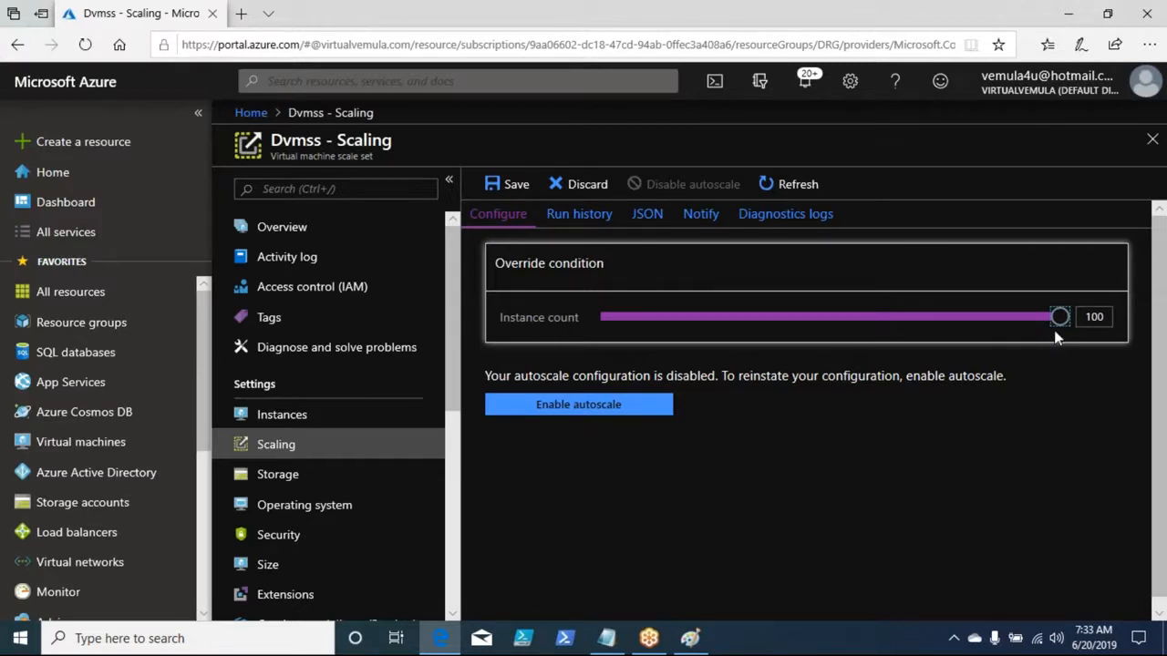
pyautogui.moveTo(1055, 329)
pyautogui.mouseDown()
pyautogui.moveTo(1044, 324)
pyautogui.moveTo(1070, 325)
pyautogui.mouseUp()
# Lower the override instance count of Dvmss to 0
pyautogui.click(1105, 319)
pyautogui.write('0')
pyautogui.moveTo(1064, 320); pyautogui.dragTo(1059, 329)
pyautogui.moveTo(891, 321); pyautogui.dragTo(544, 330)
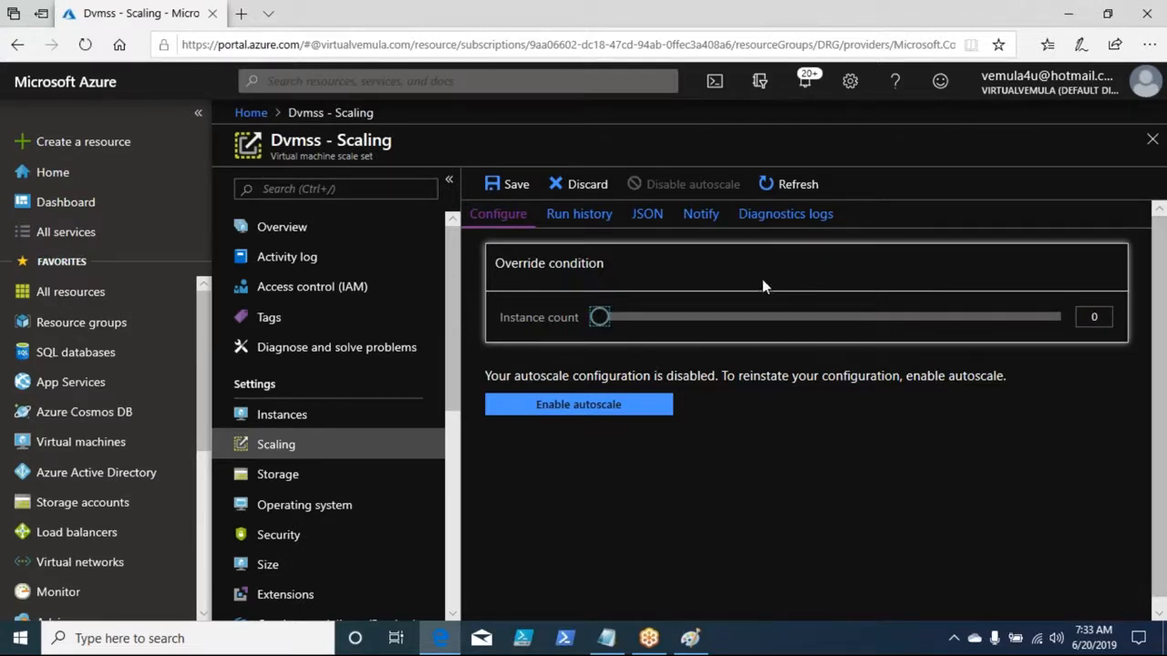
pyautogui.moveTo(617, 328); pyautogui.dragTo(588, 353)
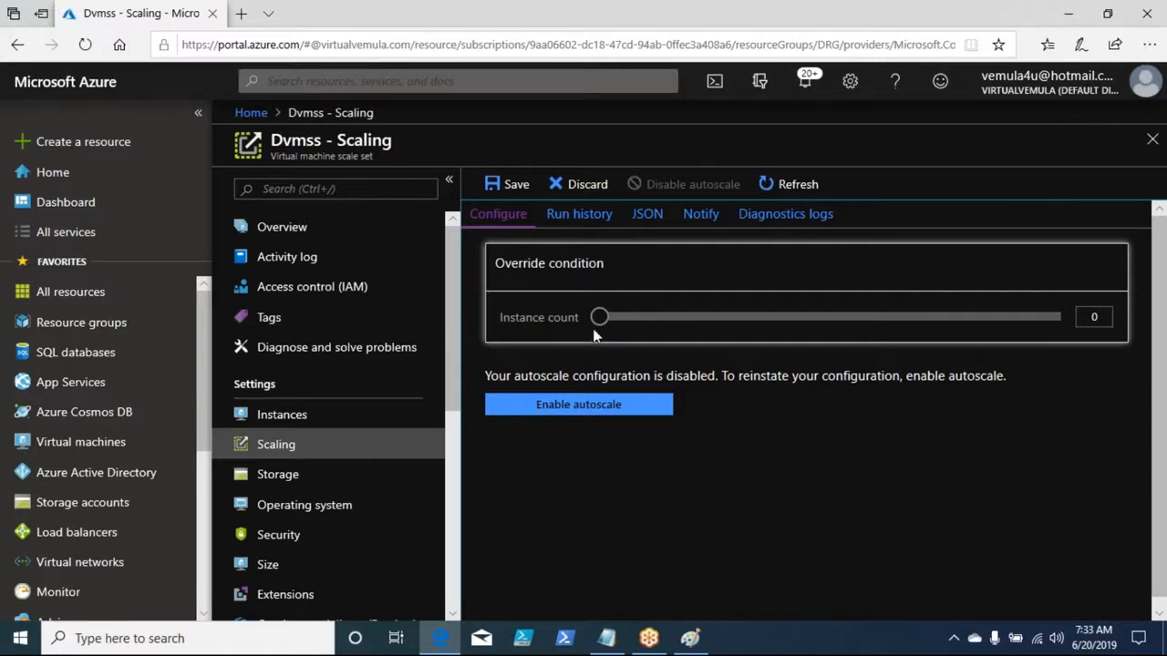
# Set the override instance count of Dvmss to 2
pyautogui.moveTo(598, 325); pyautogui.dragTo(639, 327)
pyautogui.doubleClick(1103, 318)
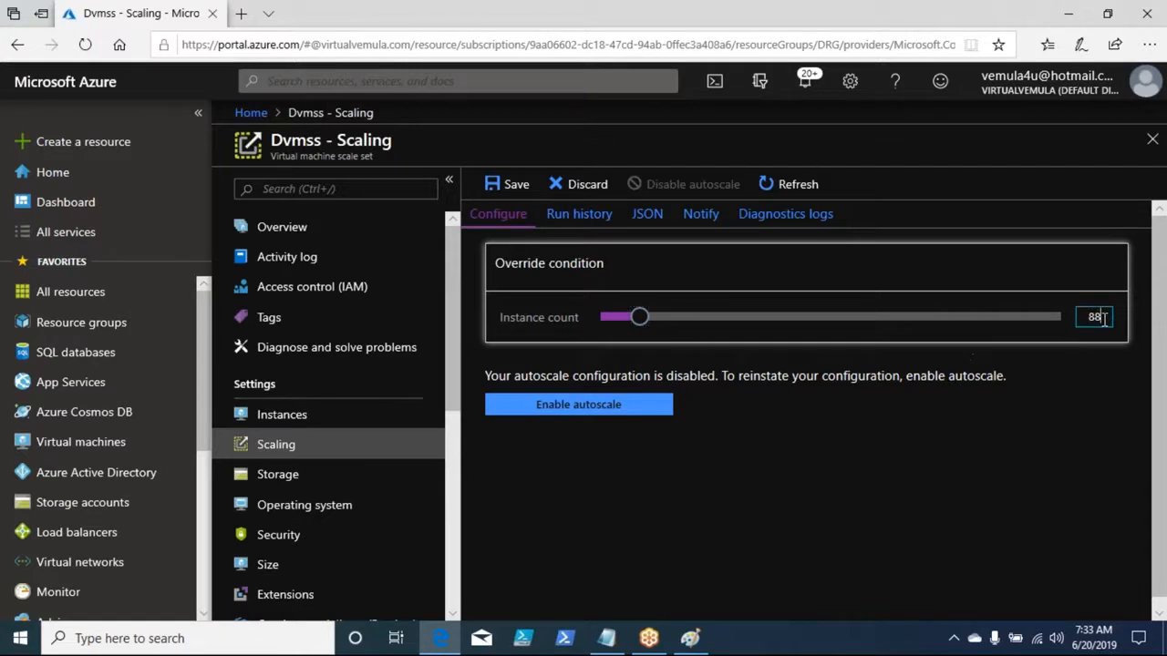
pyautogui.write('2')
# Enable autoscale for Dvmss and compare the two scale modes, leaving the default condition on Scale based on a metric
pyautogui.click(584, 409)
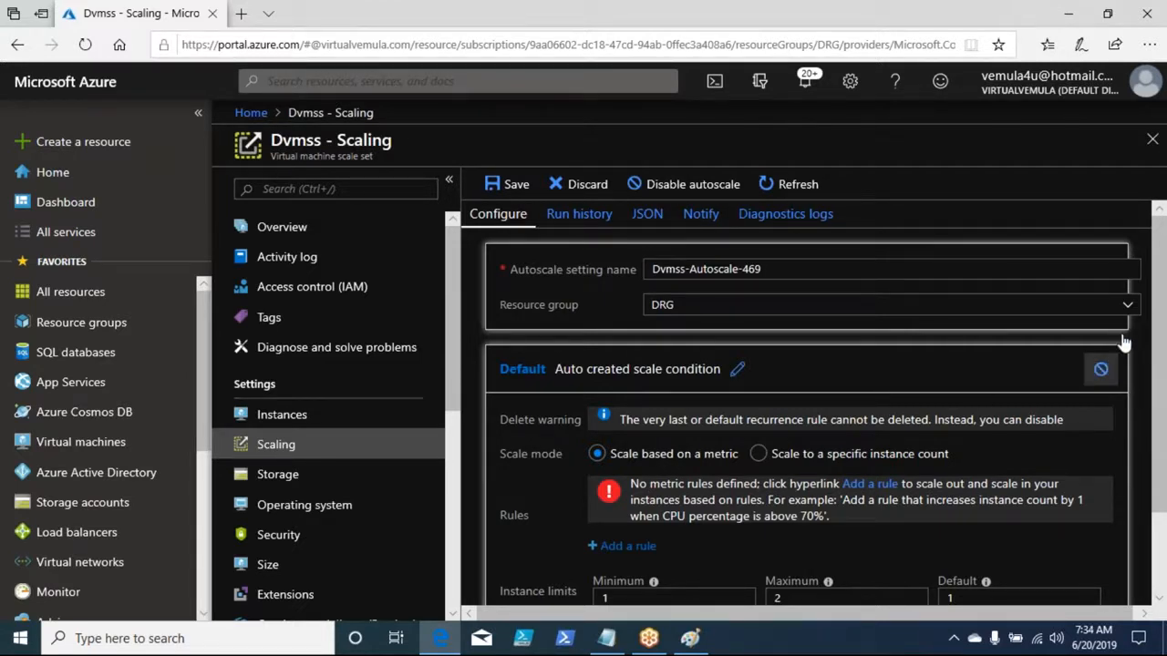
pyautogui.moveTo(1156, 321); pyautogui.dragTo(1150, 423)
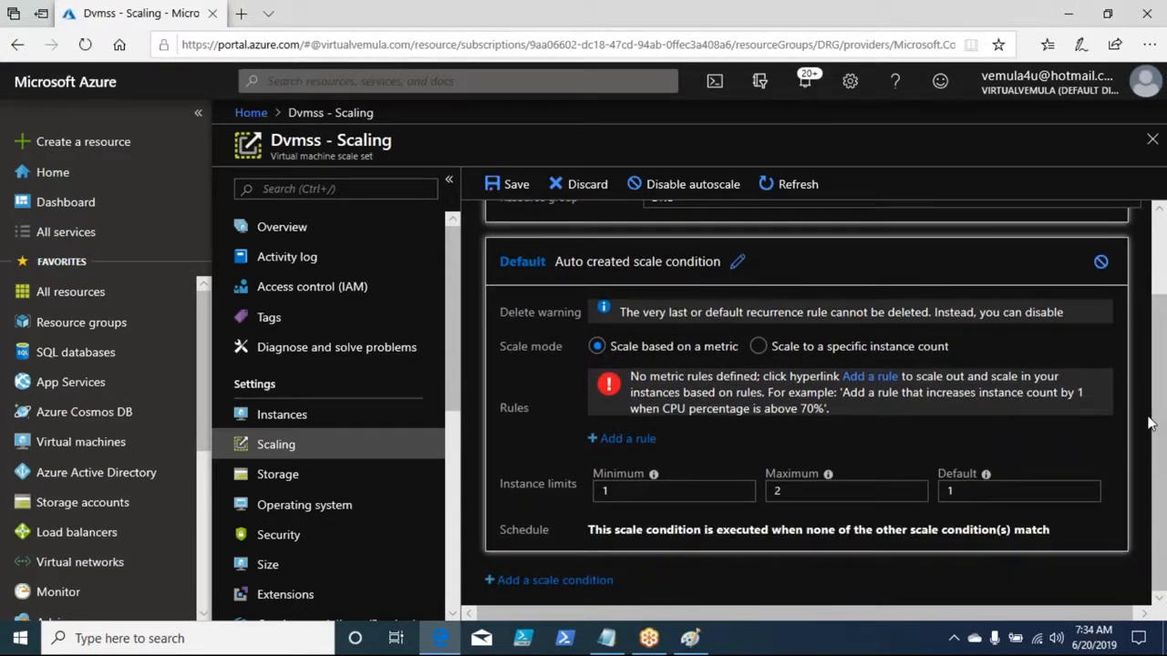
pyautogui.click(758, 348)
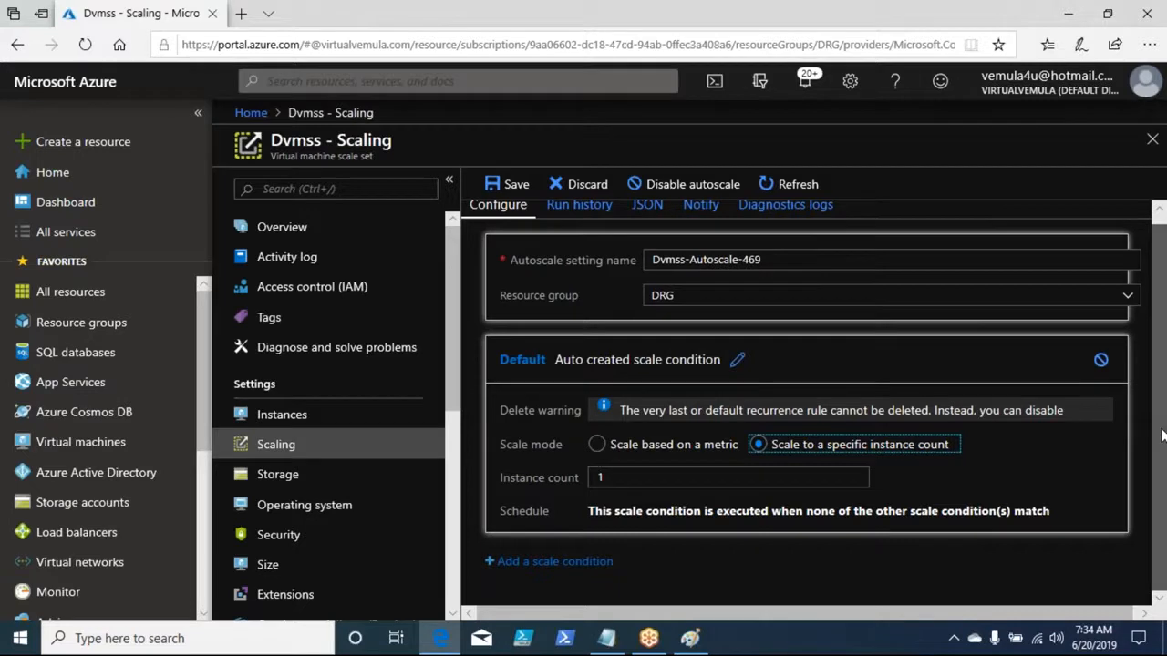
pyautogui.doubleClick(661, 476)
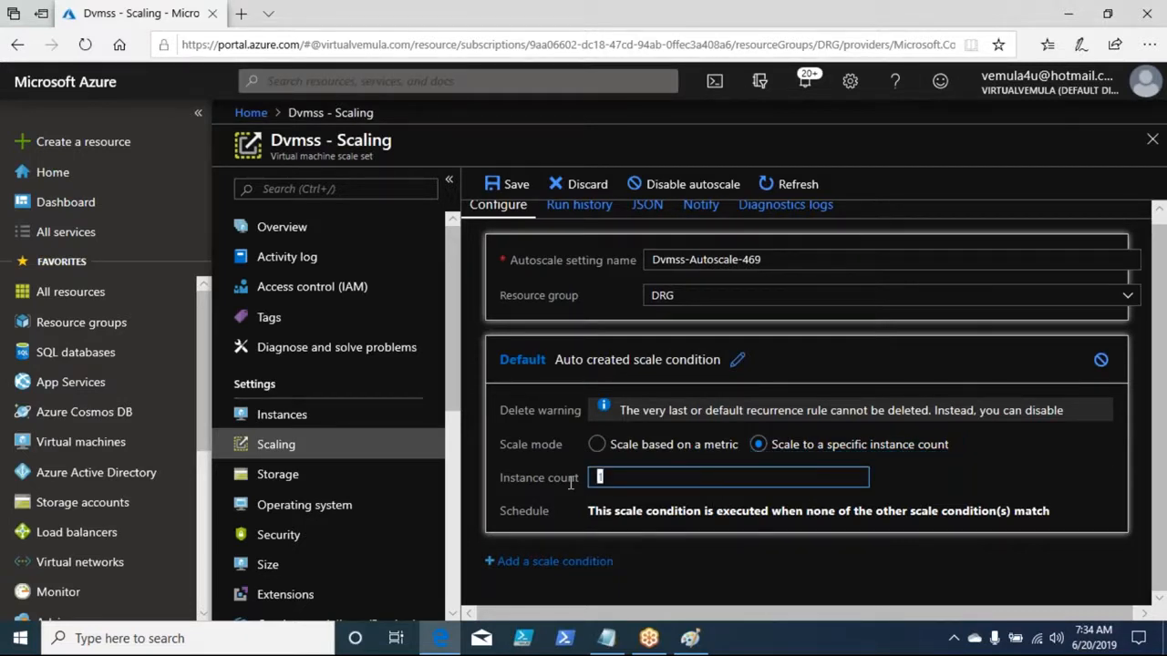
pyautogui.click(599, 445)
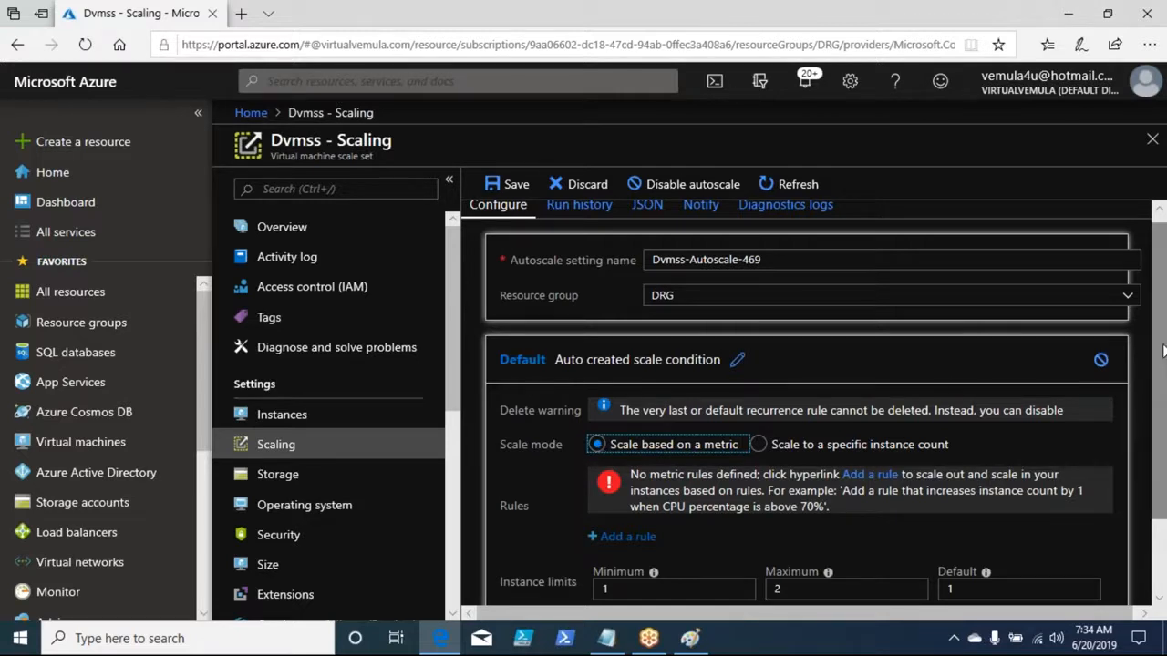
# Read the default condition's note on metric rules, highlighting its example of adding one instance when CPU is above 70%
pyautogui.scroll(-1, 1163, 353)
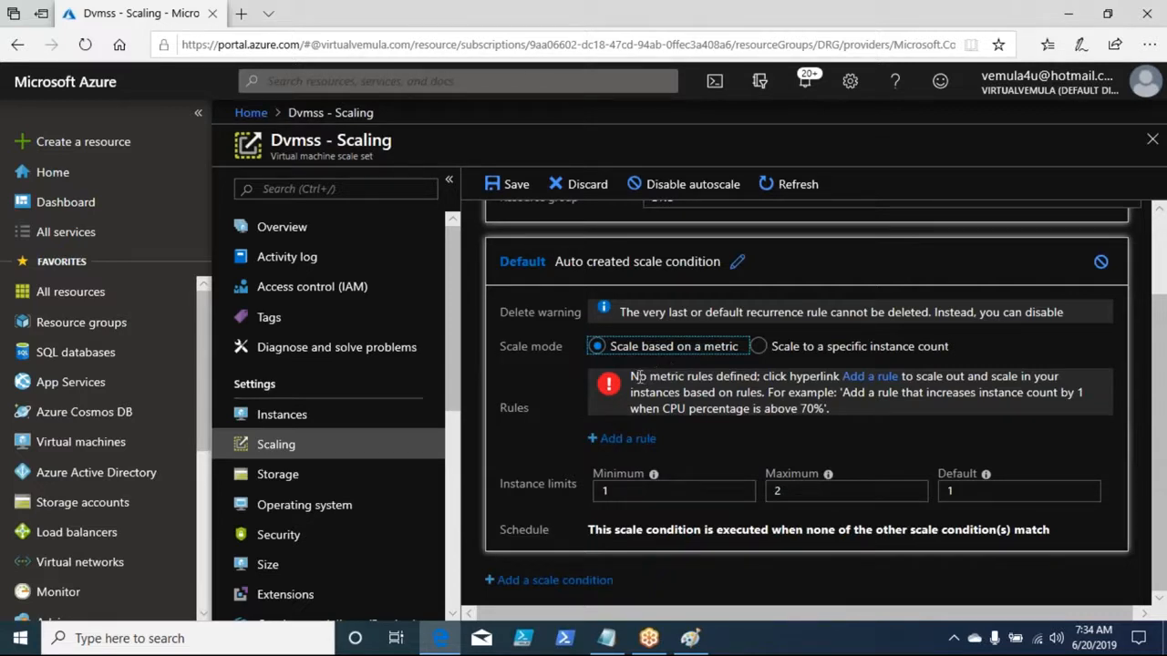
pyautogui.moveTo(635, 376); pyautogui.dragTo(753, 379)
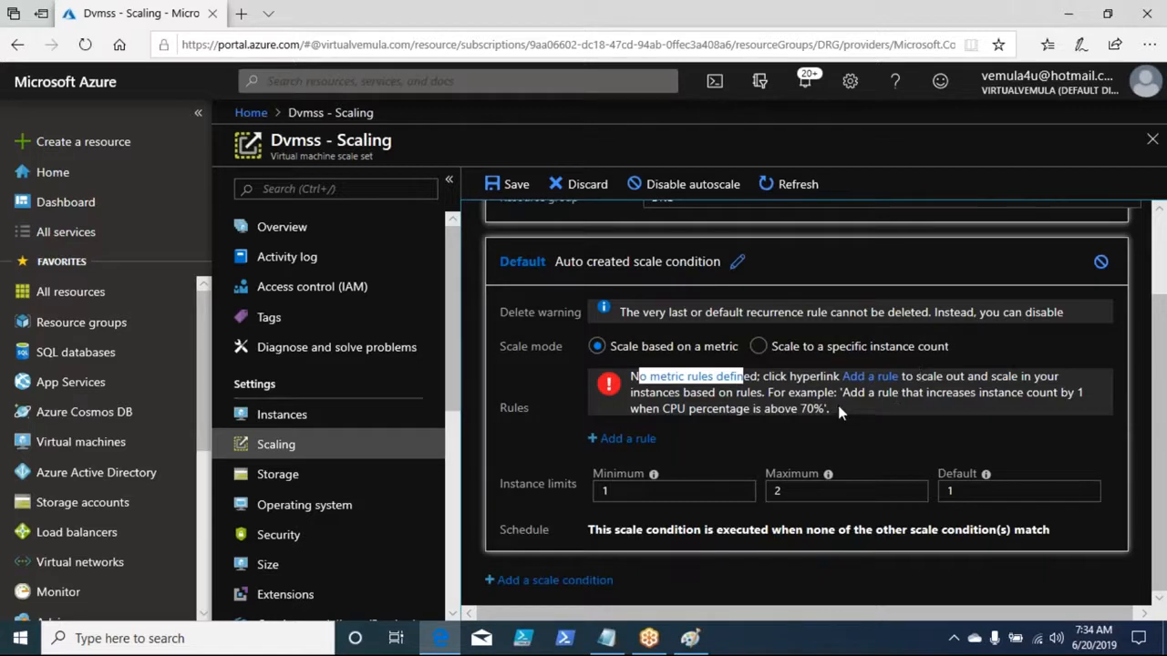
pyautogui.moveTo(840, 393); pyautogui.dragTo(1083, 397)
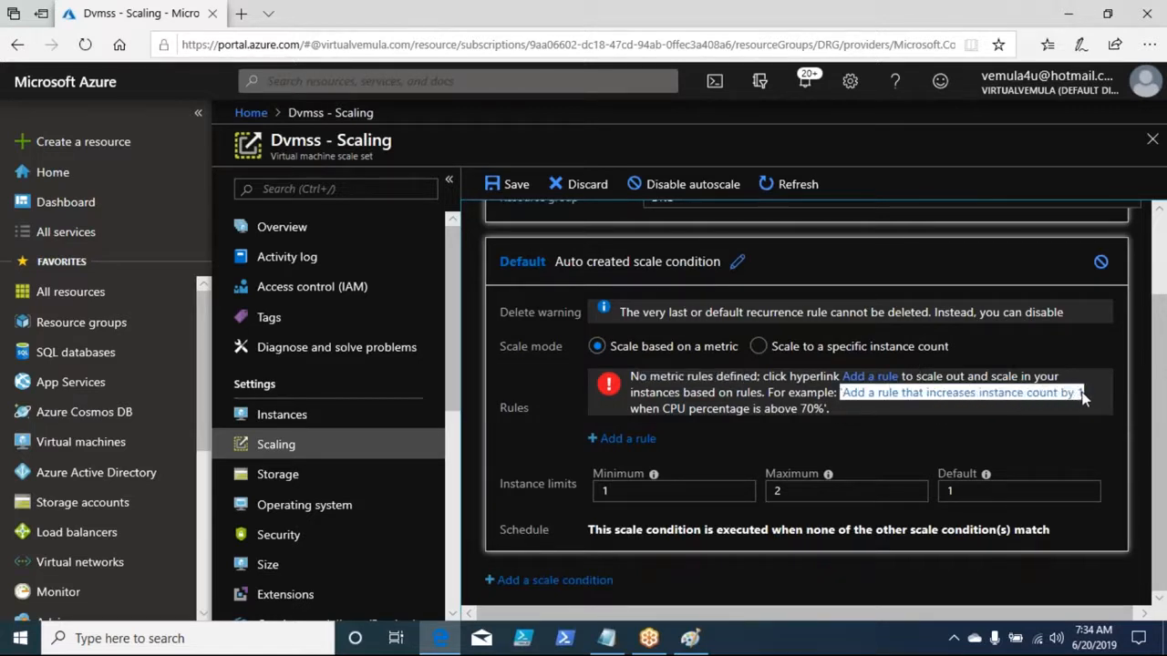
pyautogui.moveTo(632, 409); pyautogui.dragTo(796, 418)
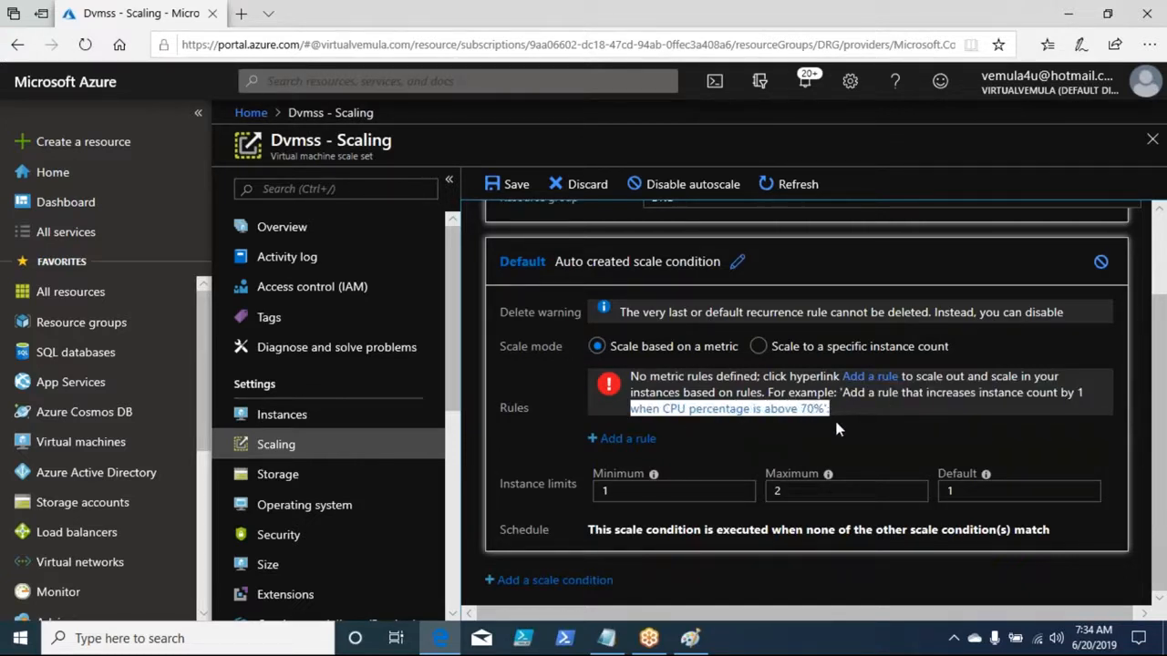
pyautogui.click(834, 416)
pyautogui.moveTo(753, 418); pyautogui.dragTo(672, 410)
pyautogui.moveTo(892, 395); pyautogui.dragTo(1086, 398)
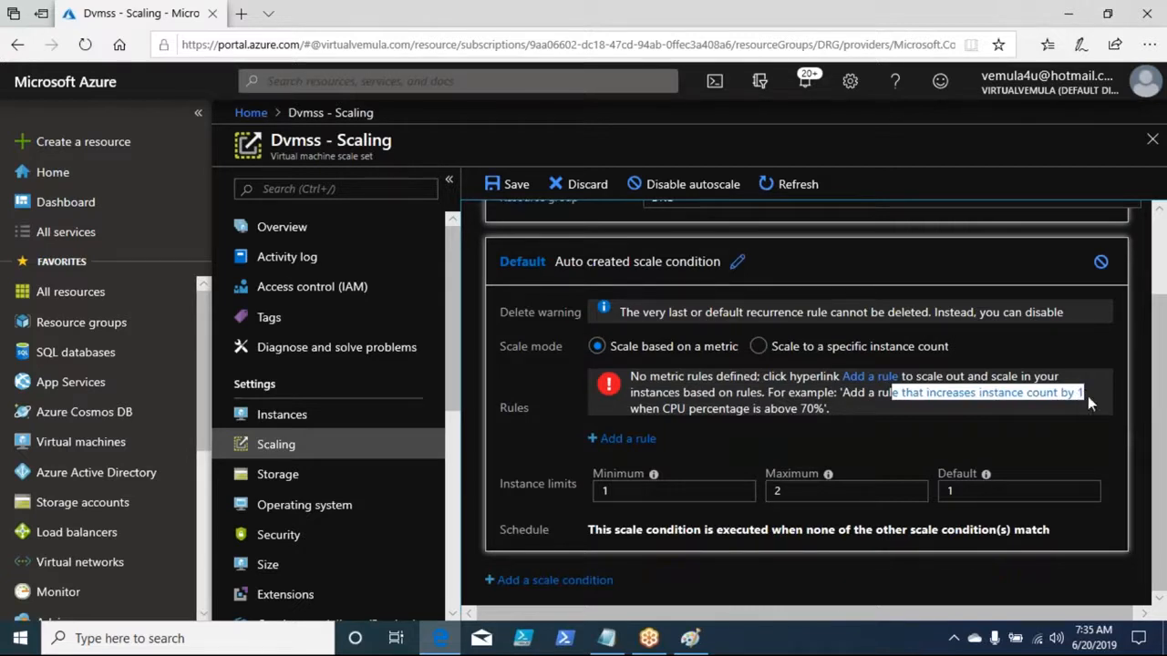
# Start a new scale rule for the default condition and examine its criteria and time aggregation options, keeping Average
pyautogui.click(638, 446)
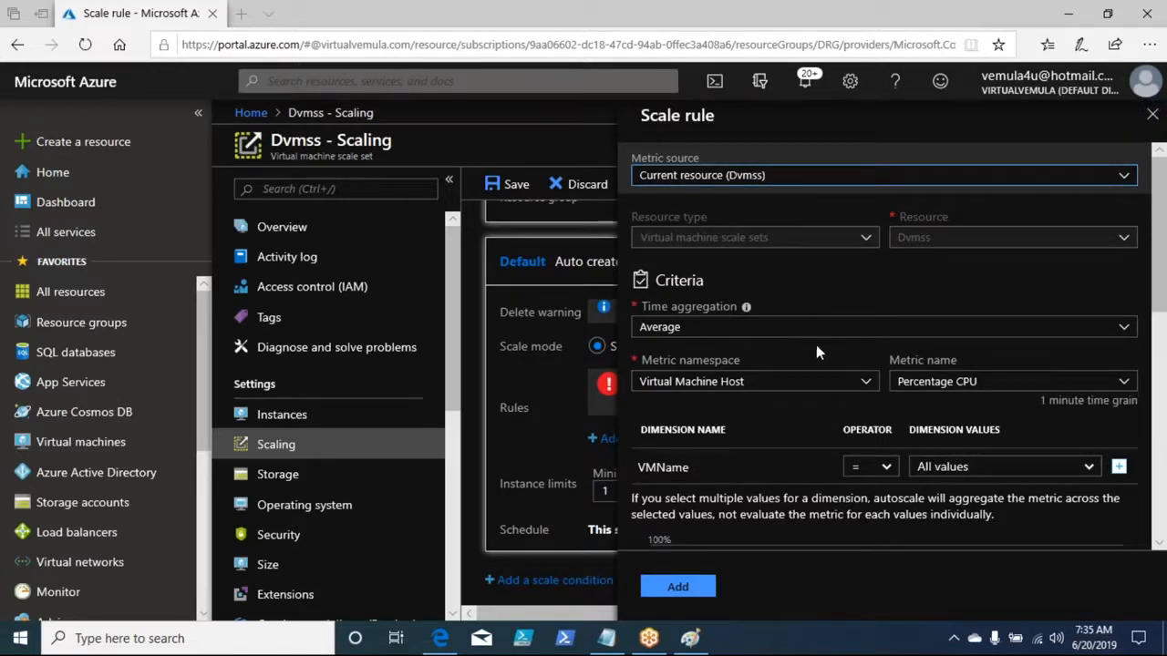
pyautogui.moveTo(1153, 294); pyautogui.dragTo(1128, 367)
pyautogui.scroll(3, 1127, 369)
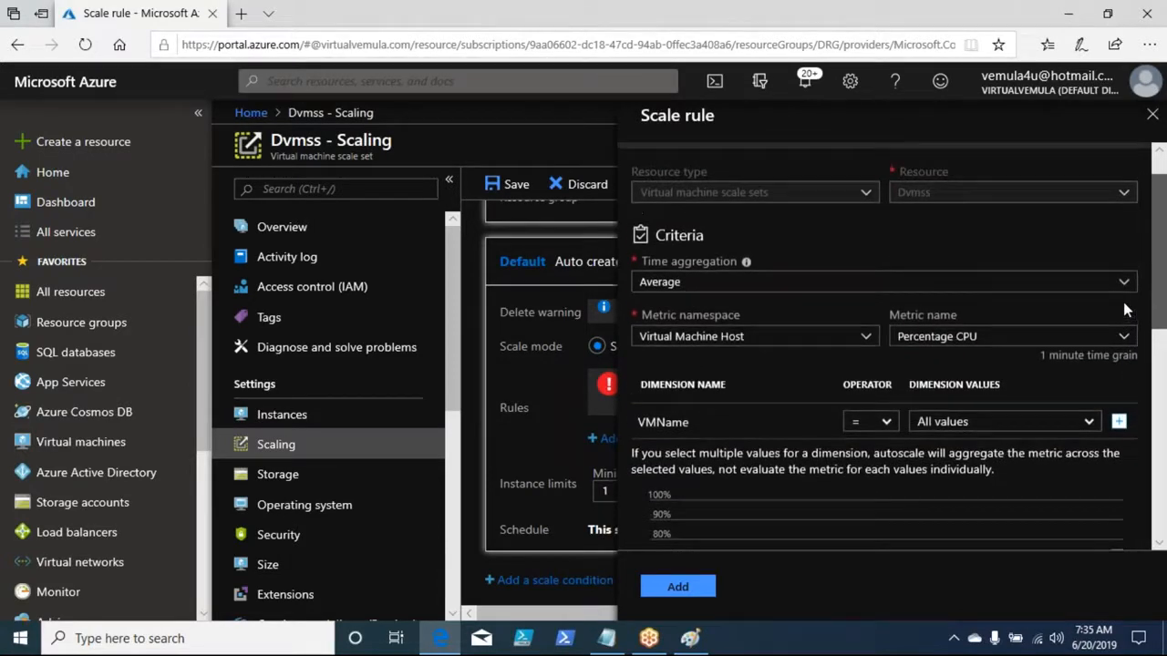
pyautogui.scroll(1, 1123, 301)
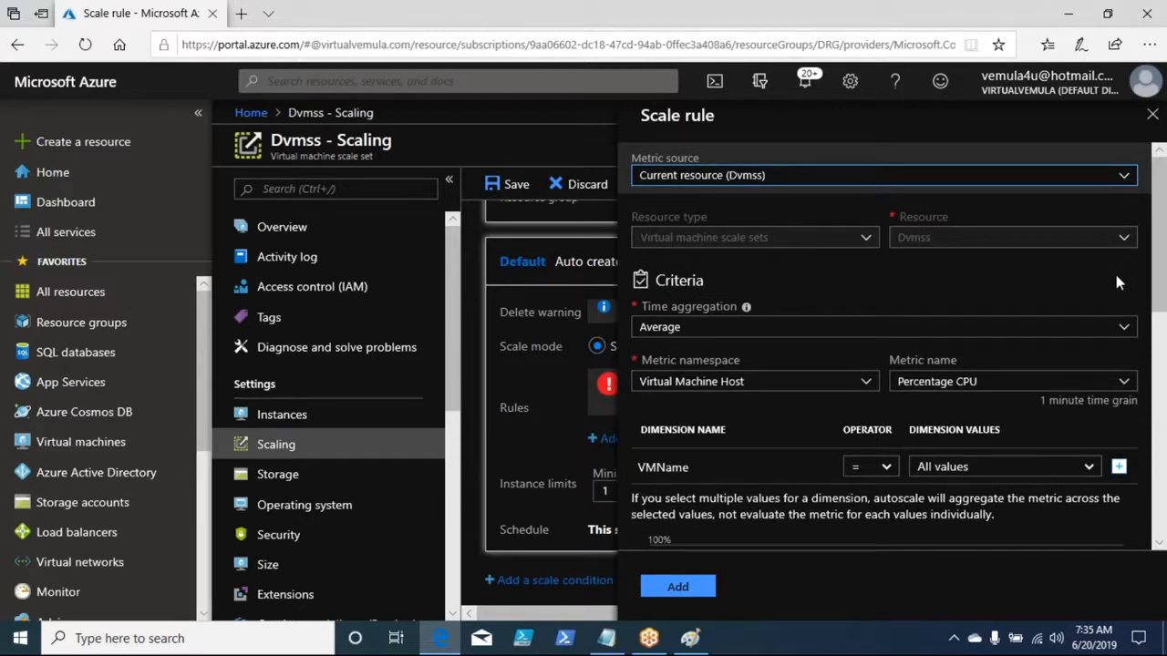
pyautogui.click(1129, 327)
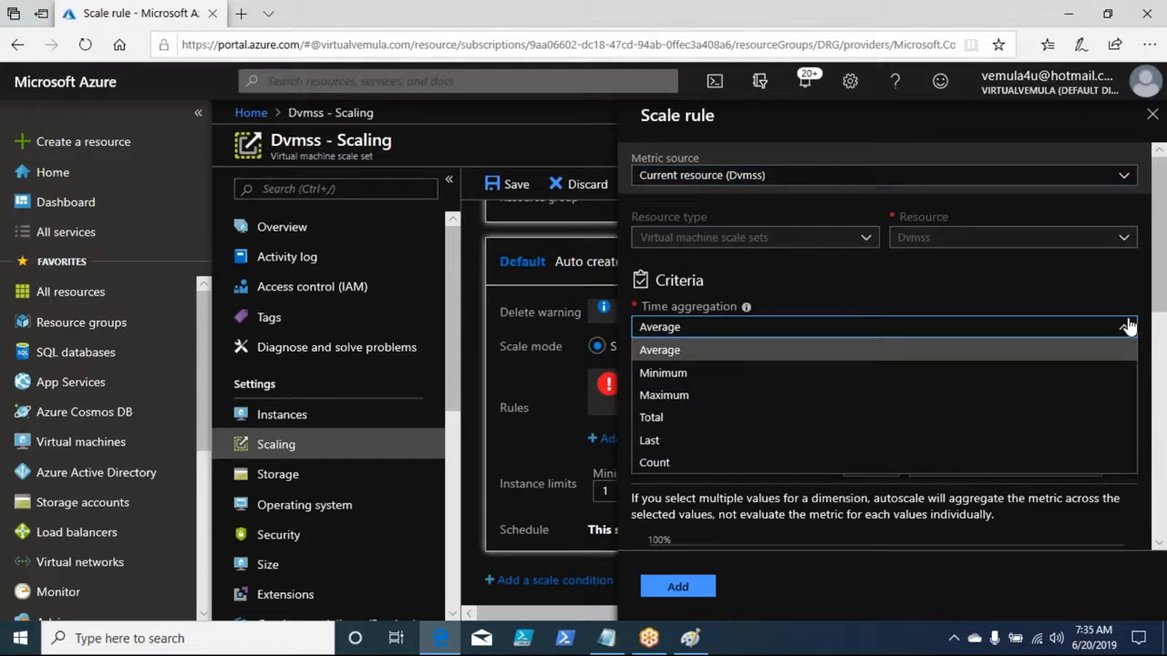
pyautogui.click(1069, 280)
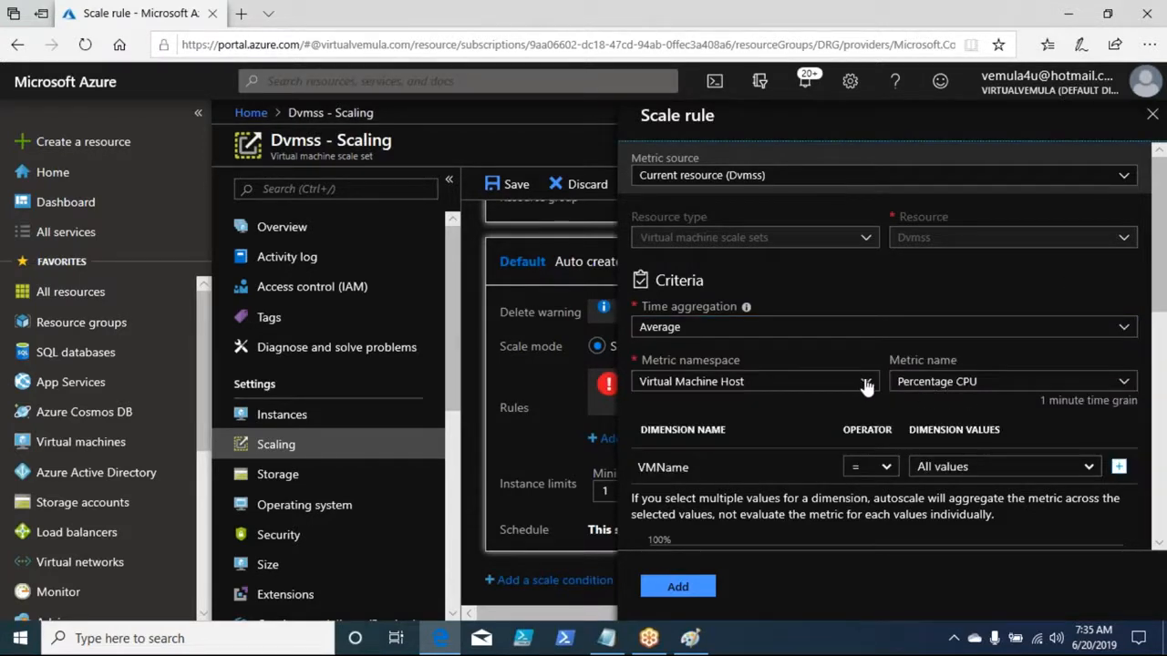
# Browse the metrics available for the scale rule and choose Percentage CPU as the metric name
pyautogui.click(906, 387)
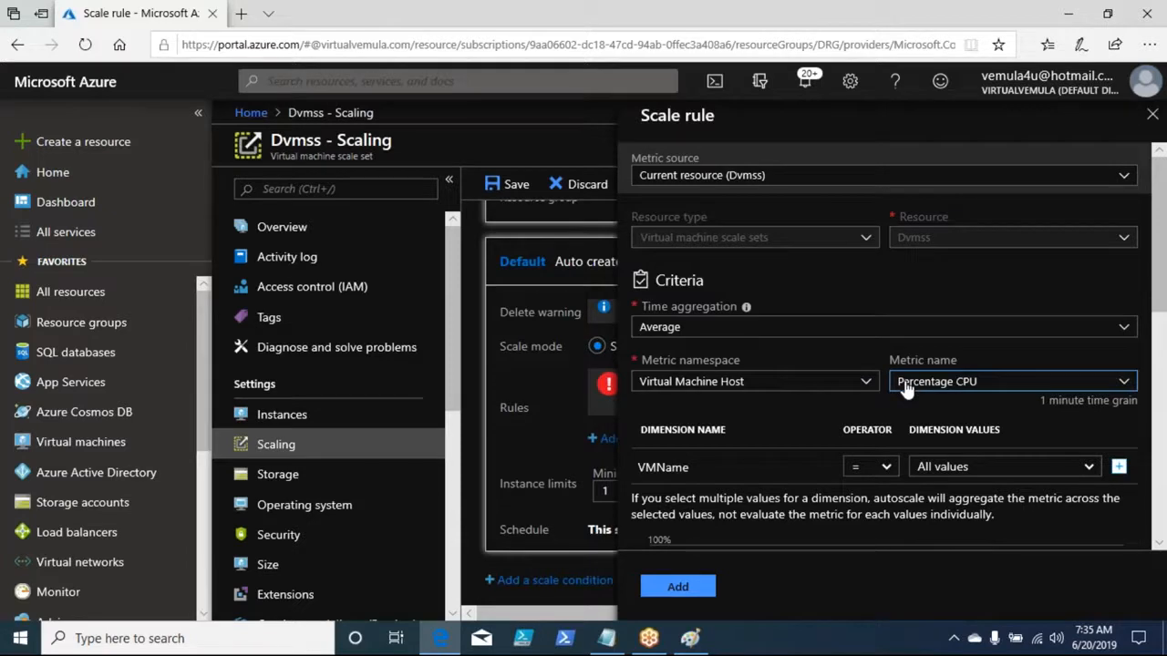
pyautogui.click(906, 388)
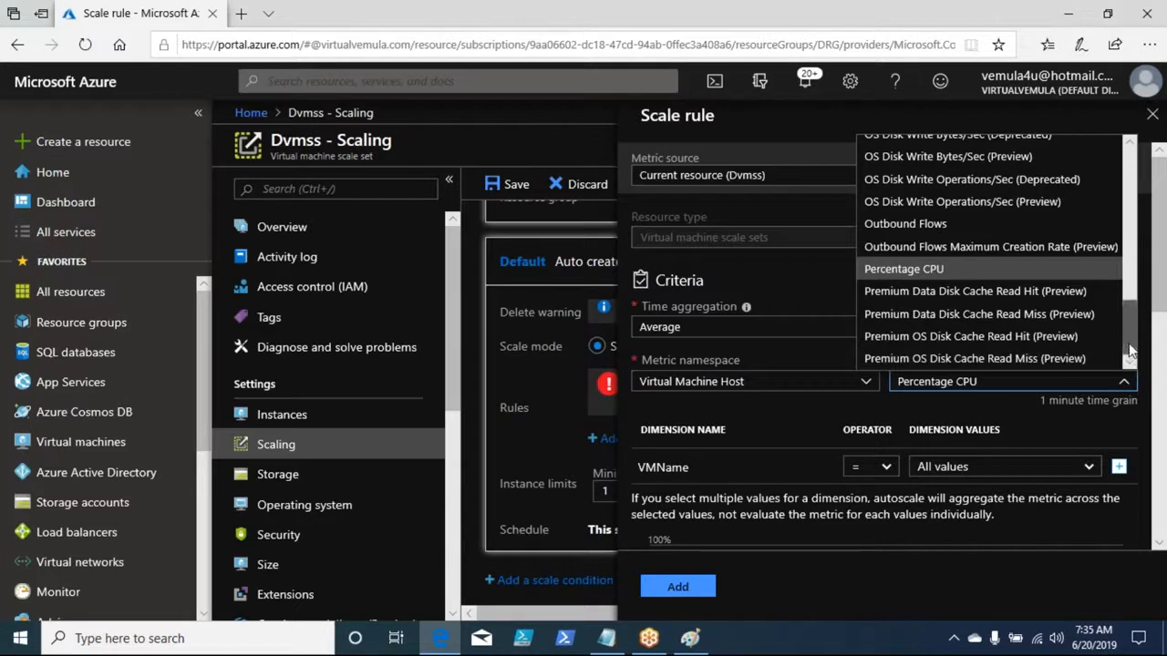
pyautogui.scroll(1, 1130, 351)
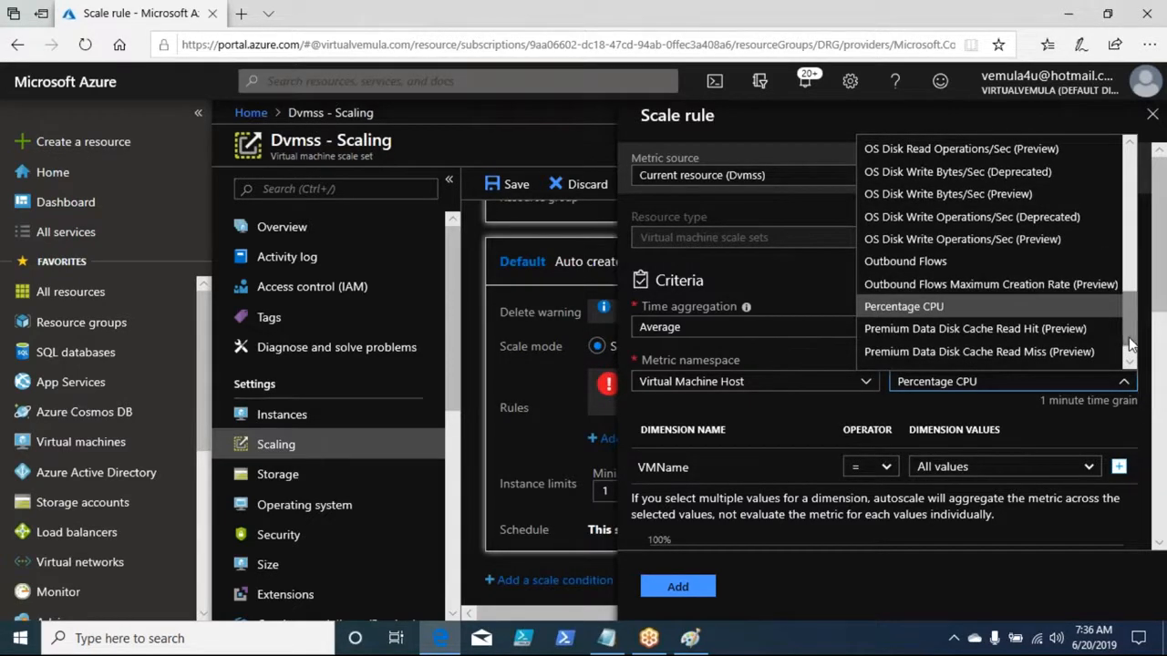
pyautogui.scroll(1, 1130, 343)
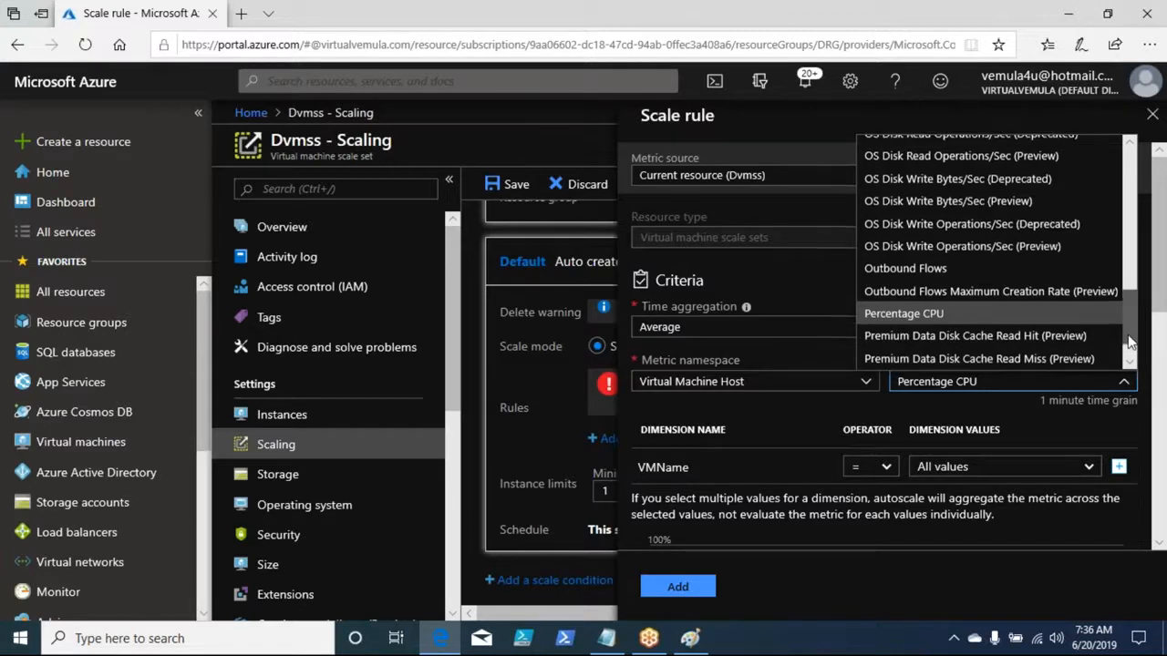
pyautogui.scroll(3, 1130, 339)
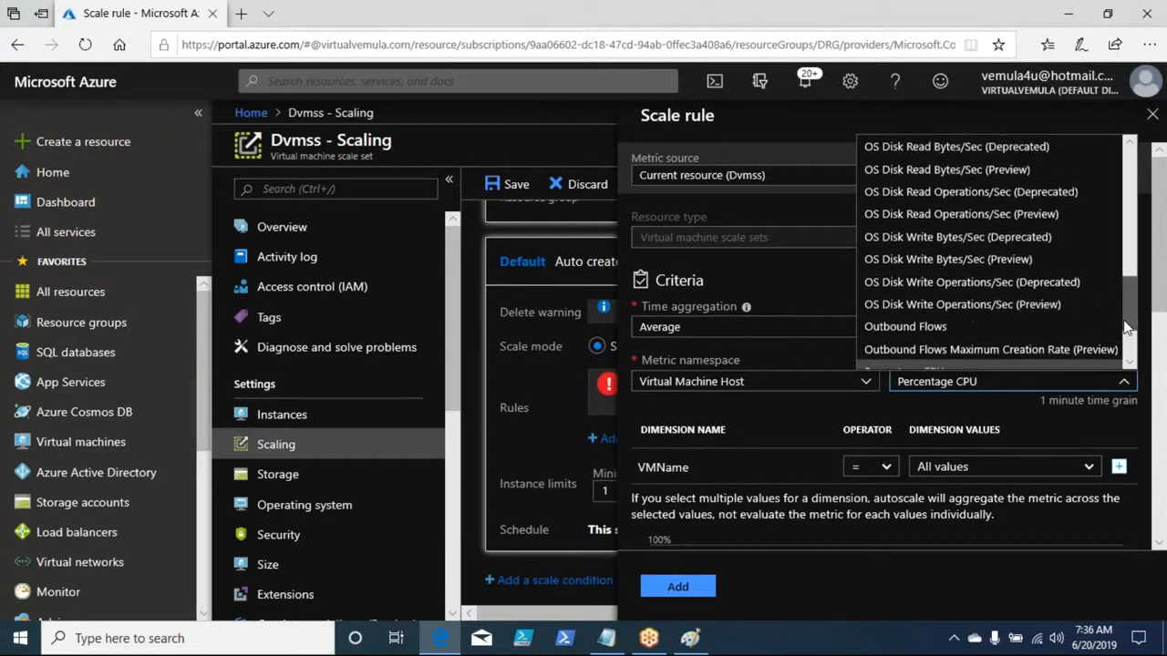
pyautogui.moveTo(1127, 325); pyautogui.dragTo(1134, 349)
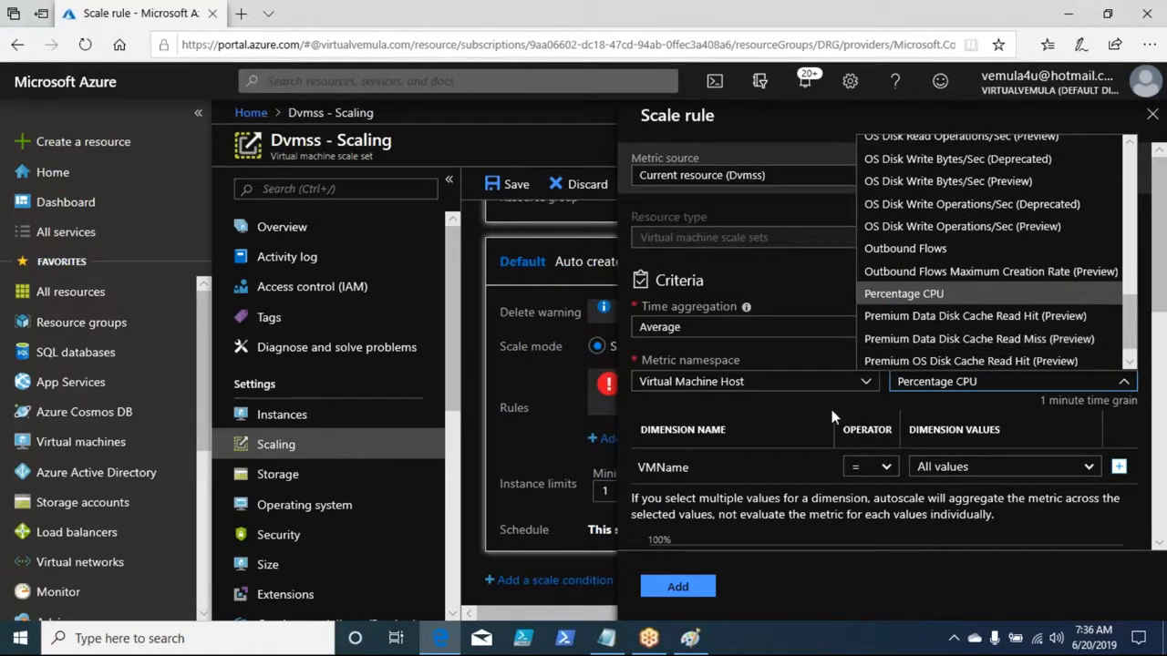
pyautogui.click(930, 293)
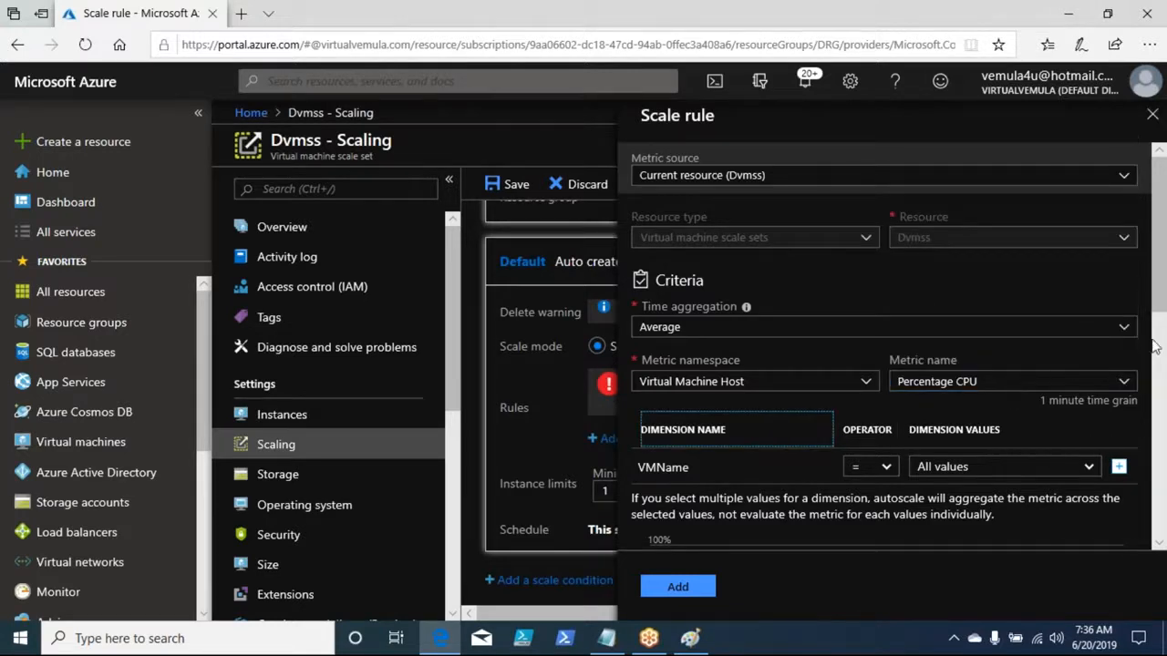
# Check the metric namespace options in the scale rule's criteria, keeping Virtual Machine Host
pyautogui.scroll(-2, 1162, 312)
pyautogui.scroll(-2, 1161, 311)
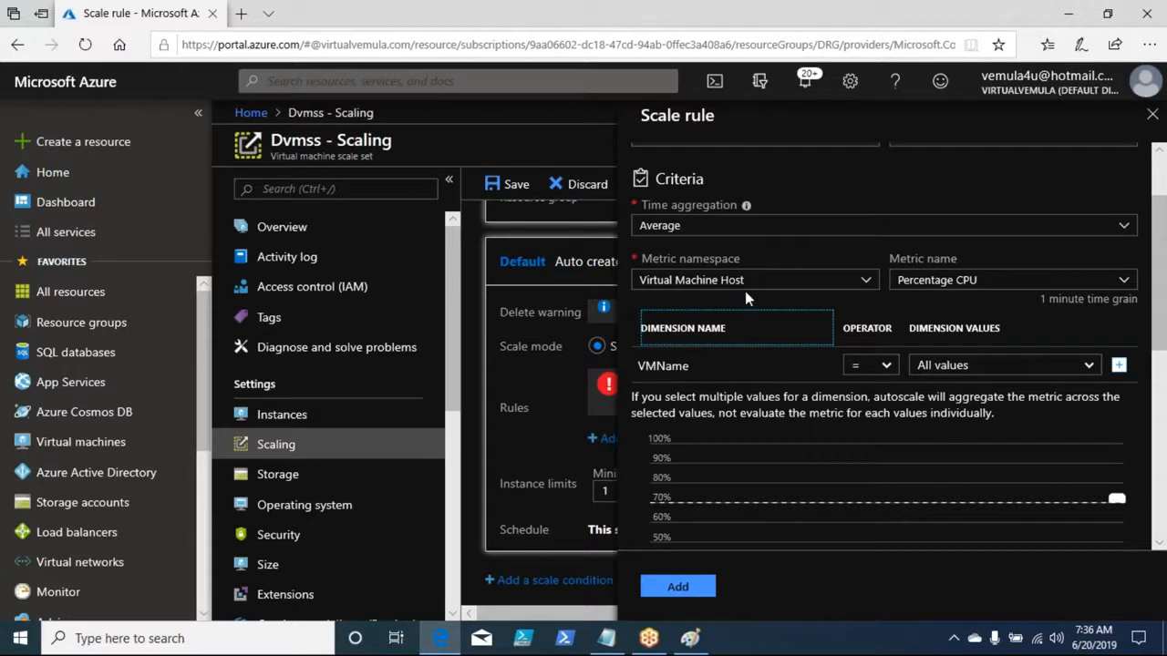
pyautogui.click(753, 288)
pyautogui.click(753, 289)
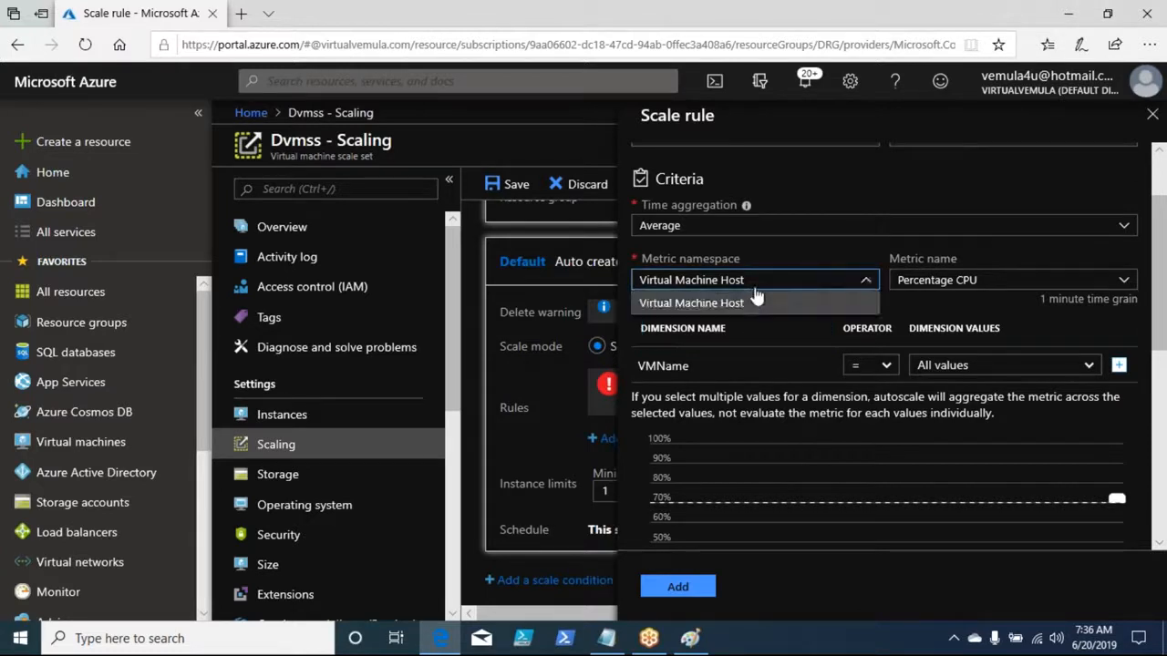
pyautogui.click(983, 259)
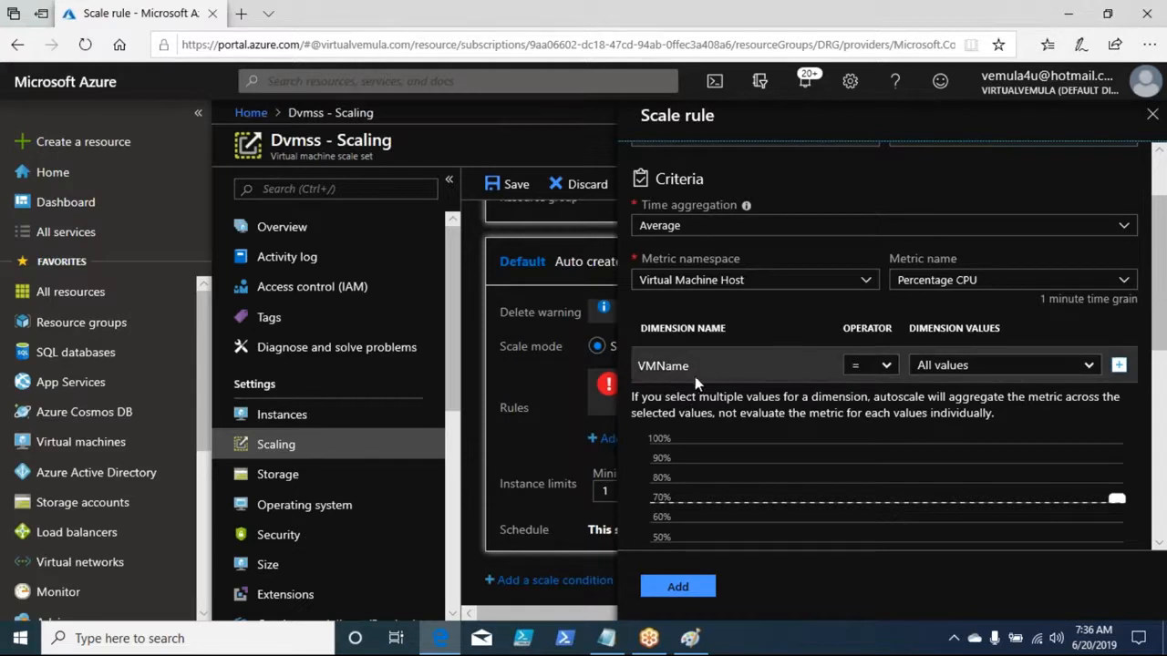
# Review the operator and dimension value choices for VMName and examine the threshold line on the Percentage CPU chart
pyautogui.click(885, 367)
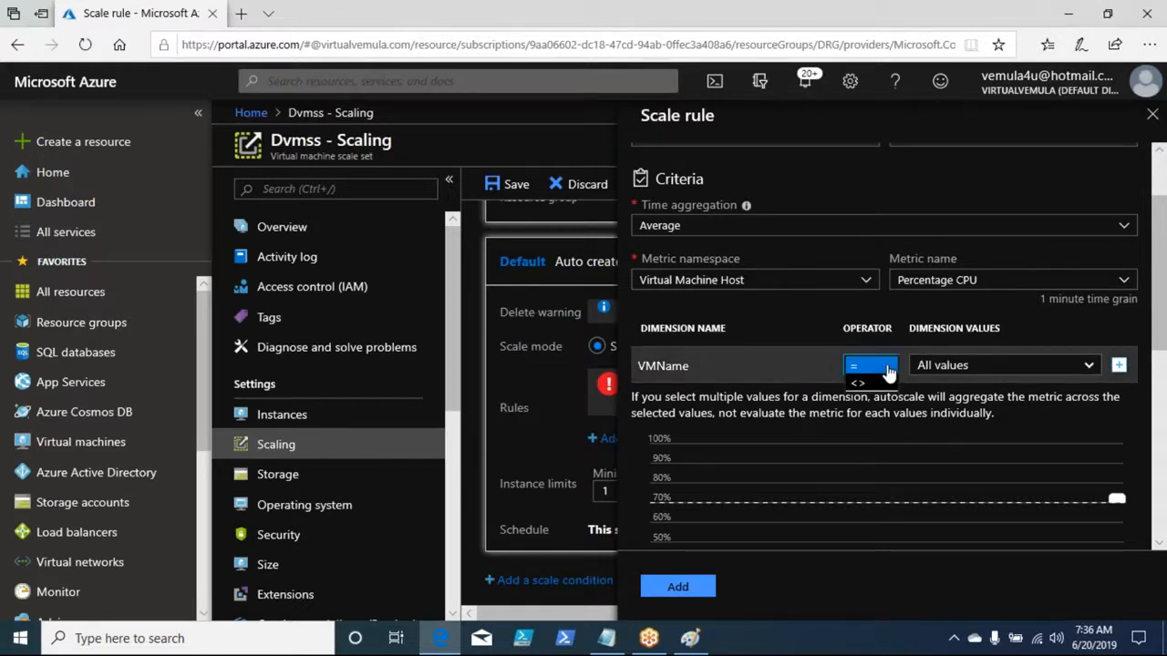
pyautogui.click(889, 368)
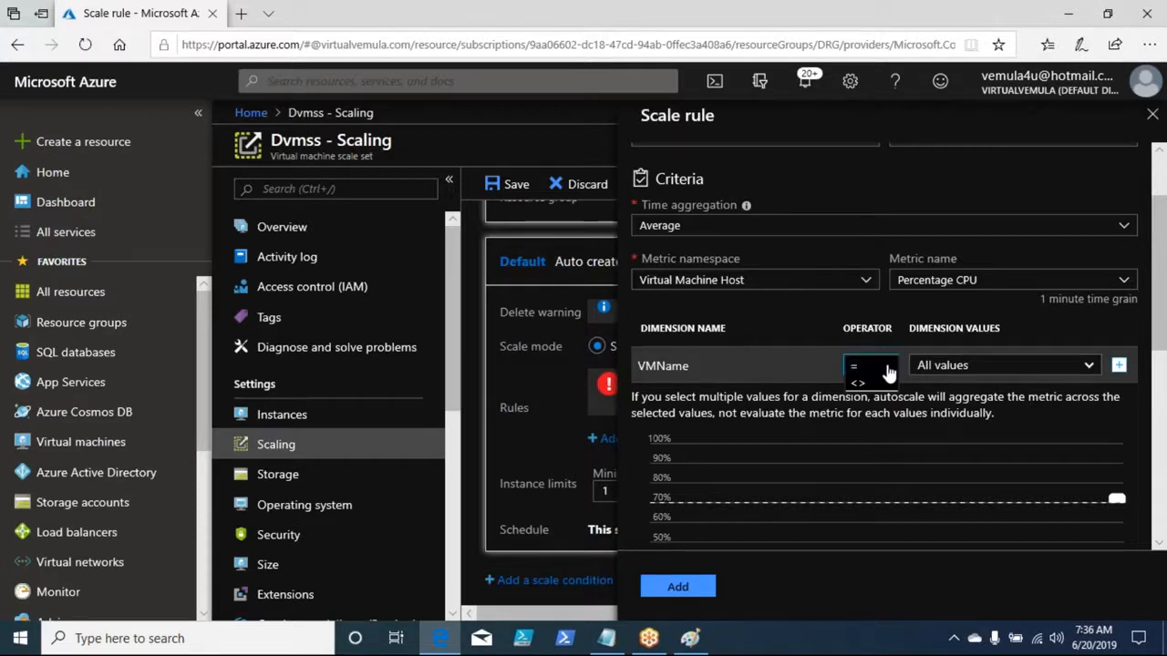
pyautogui.click(976, 369)
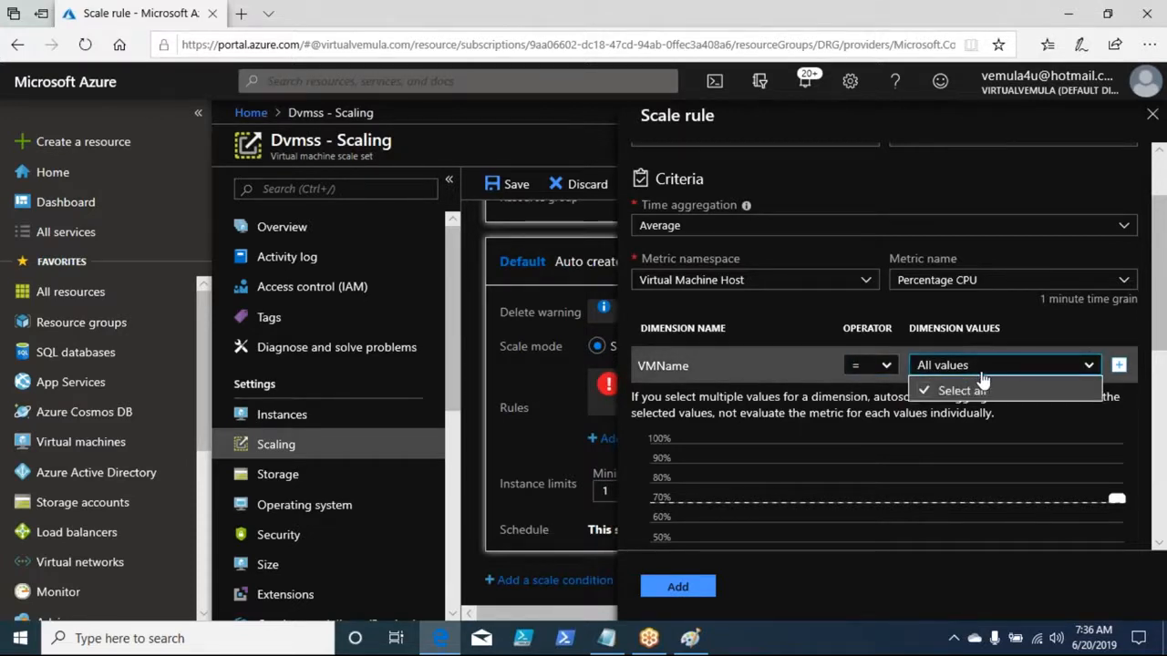
pyautogui.click(981, 378)
pyautogui.moveTo(1160, 318); pyautogui.dragTo(1162, 402)
pyautogui.moveTo(1118, 272)
pyautogui.mouseDown()
pyautogui.moveTo(1114, 352)
pyautogui.moveTo(1097, 275)
pyautogui.mouseUp()
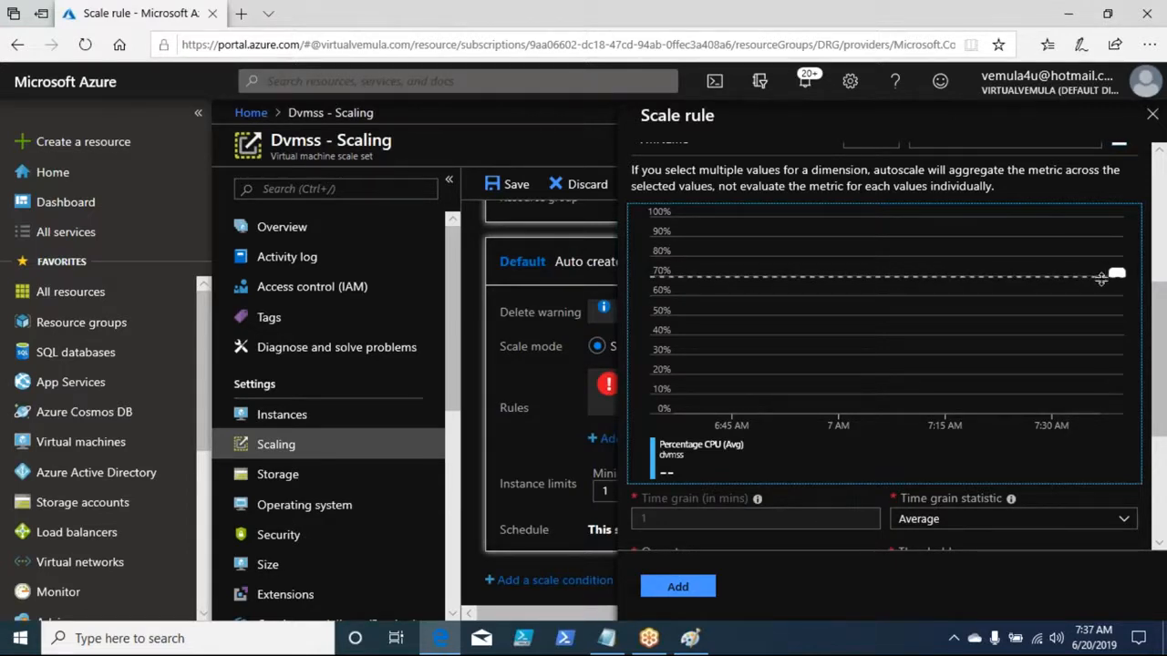
# Examine the scale rule's threshold, duration, instance count and cool down settings, including the information on duration
pyautogui.moveTo(1160, 350); pyautogui.dragTo(1162, 353)
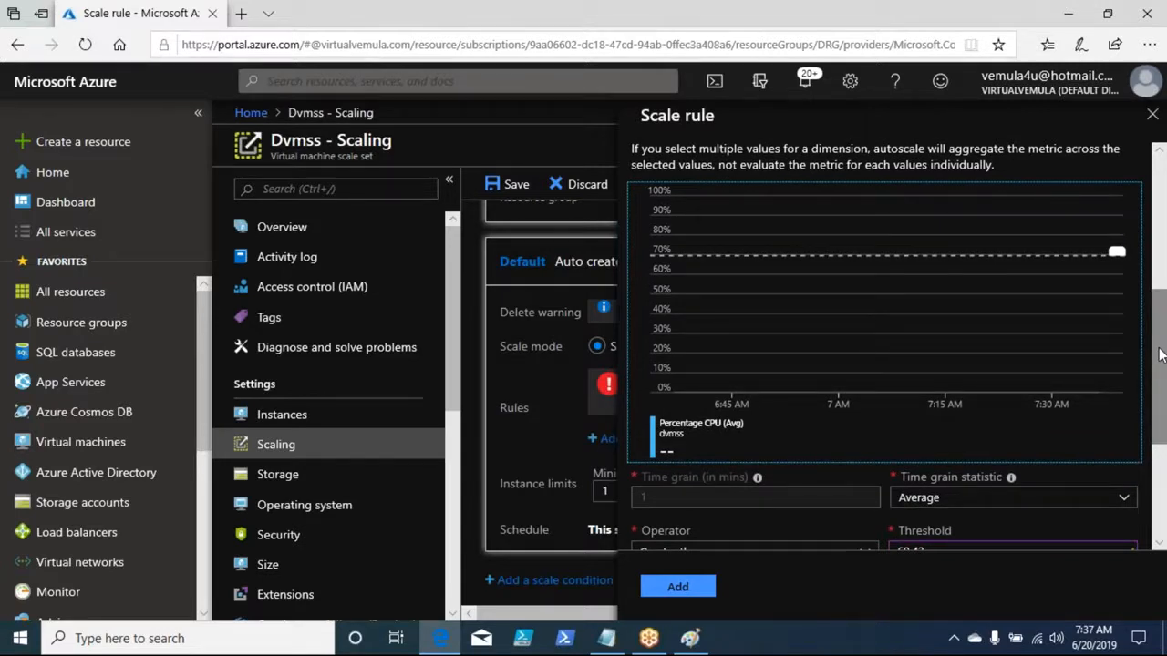
pyautogui.moveTo(1161, 357); pyautogui.dragTo(1162, 446)
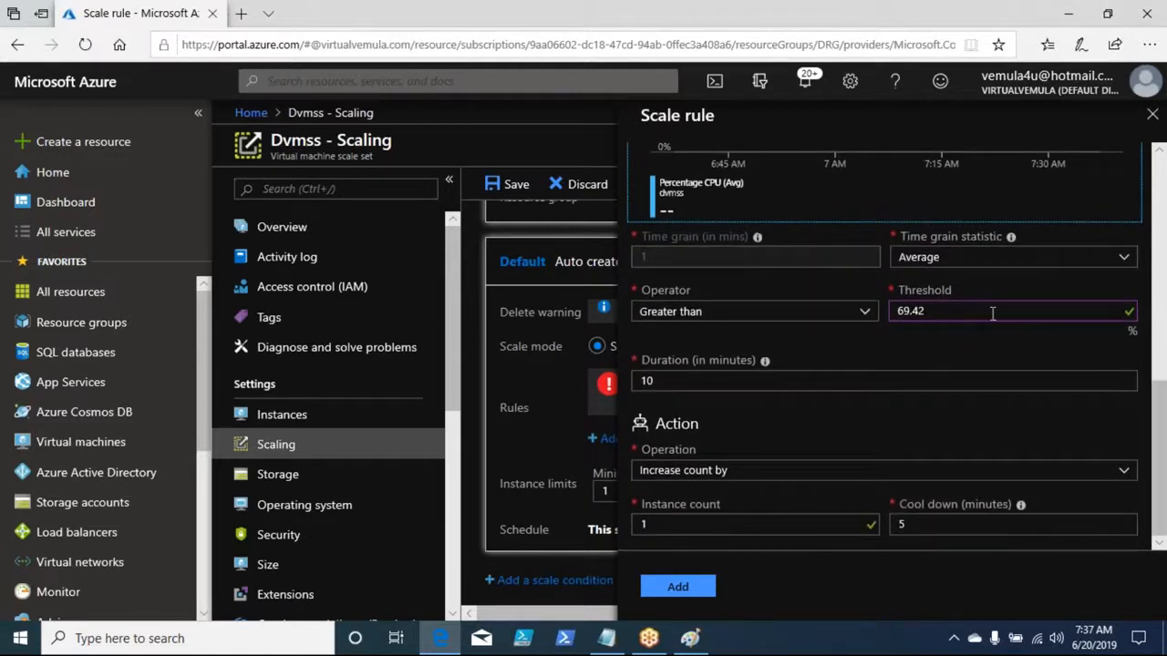
pyautogui.moveTo(926, 314); pyautogui.dragTo(889, 313)
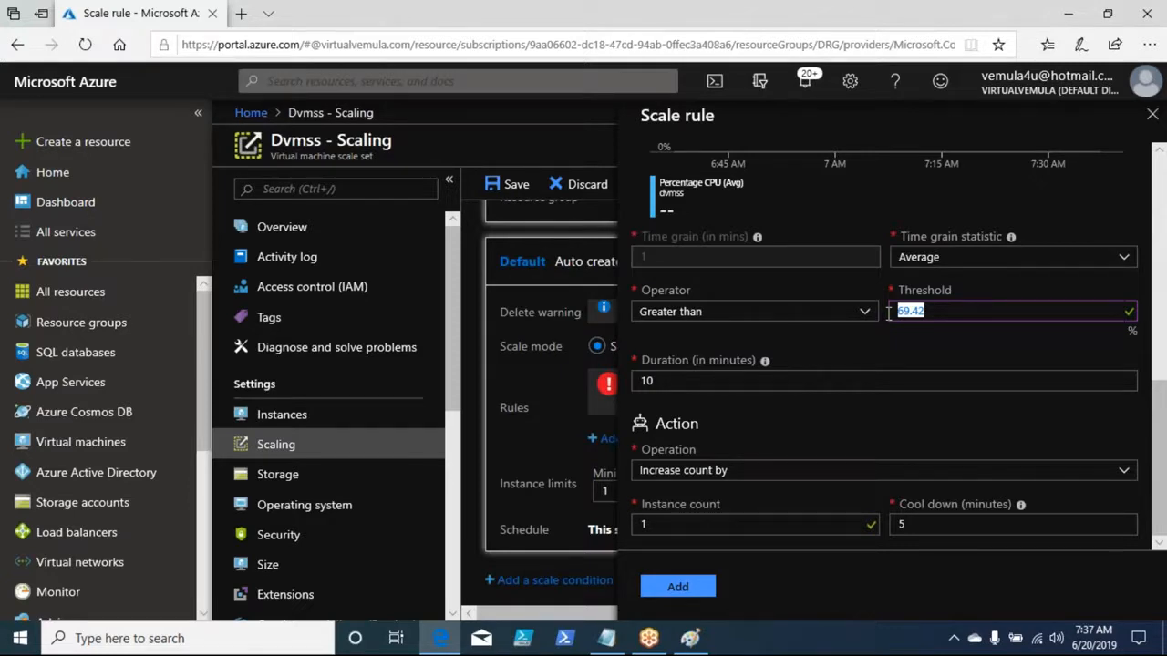
pyautogui.moveTo(911, 379); pyautogui.dragTo(626, 374)
pyautogui.moveTo(755, 522); pyautogui.dragTo(627, 521)
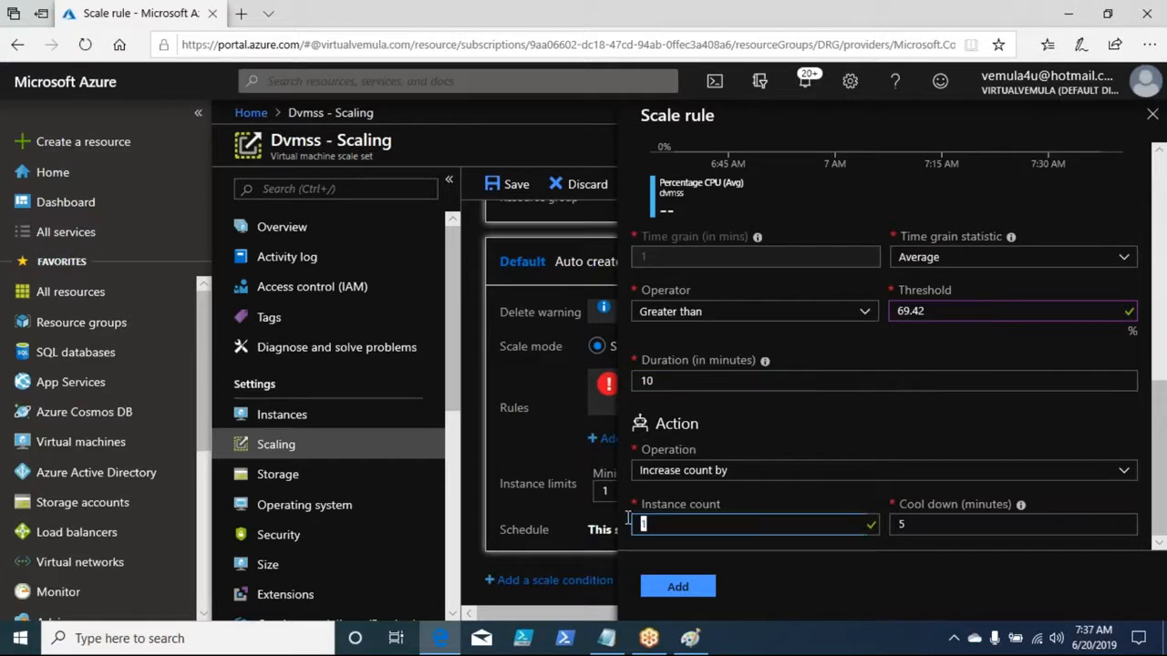
pyautogui.moveTo(673, 382); pyautogui.dragTo(639, 381)
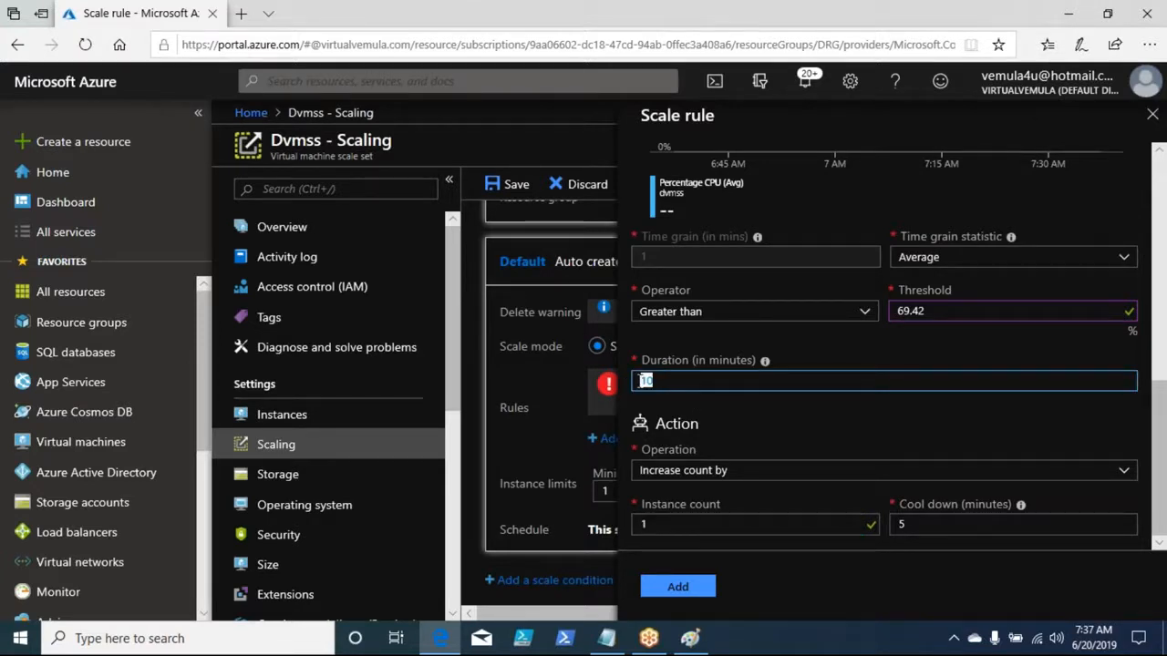
pyautogui.moveTo(923, 521); pyautogui.dragTo(881, 524)
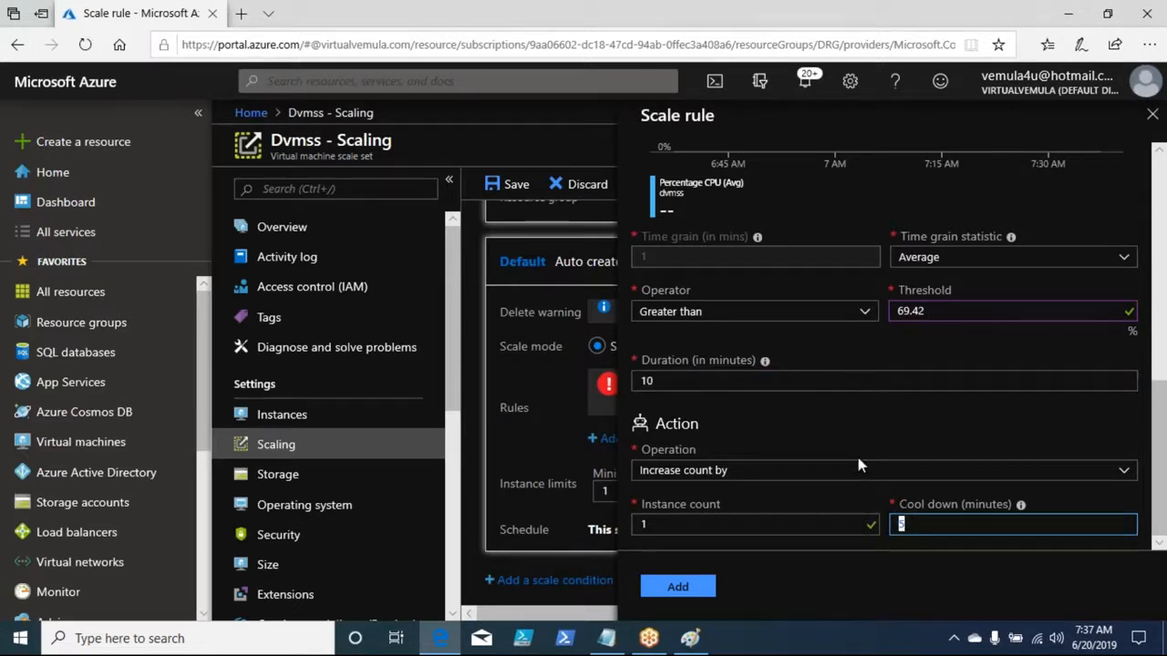
pyautogui.click(766, 363)
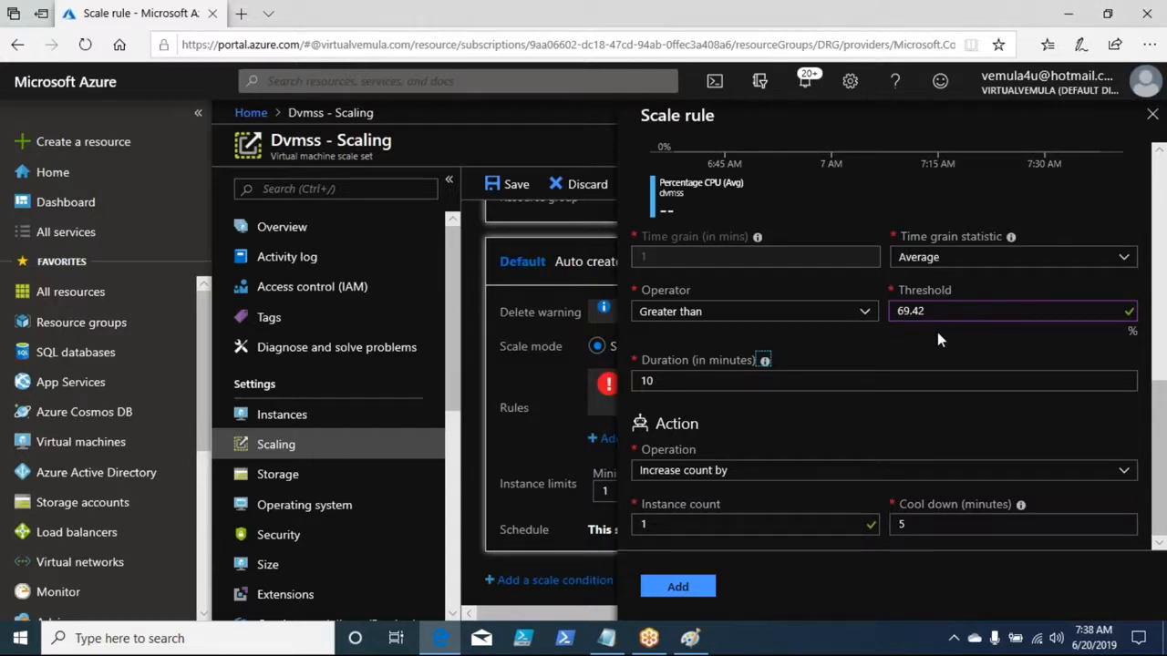
# Compare the rule's duration in minutes with the instance count and cool down of its action
pyautogui.moveTo(676, 529); pyautogui.dragTo(625, 531)
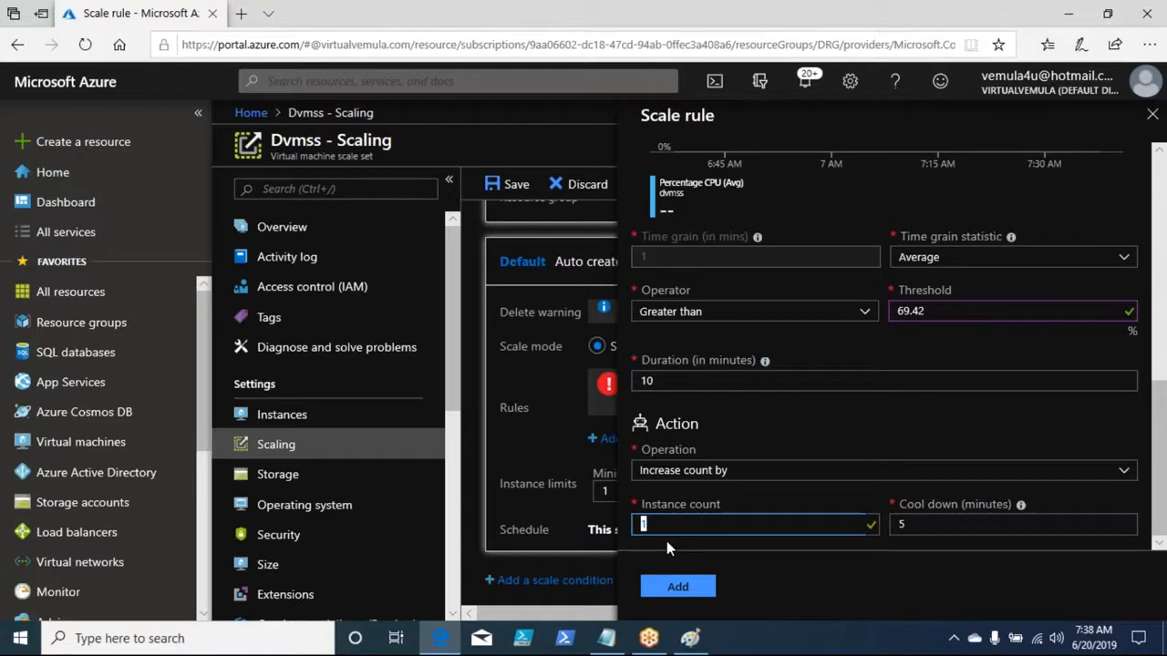
pyautogui.moveTo(909, 516); pyautogui.dragTo(883, 525)
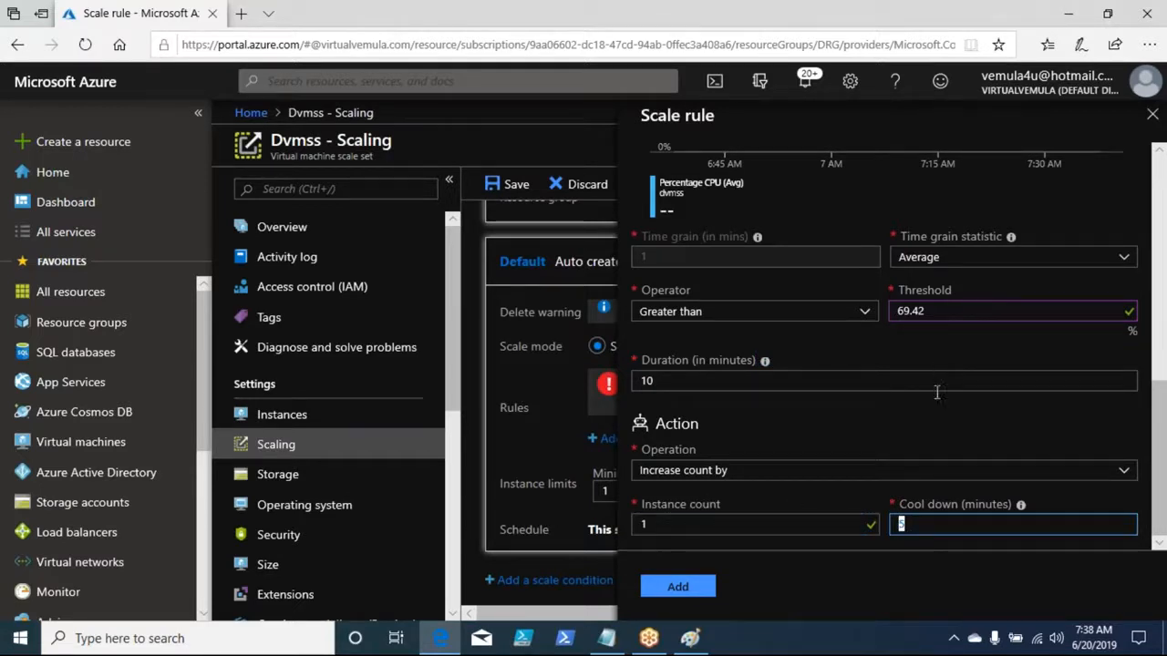
pyautogui.click(792, 406)
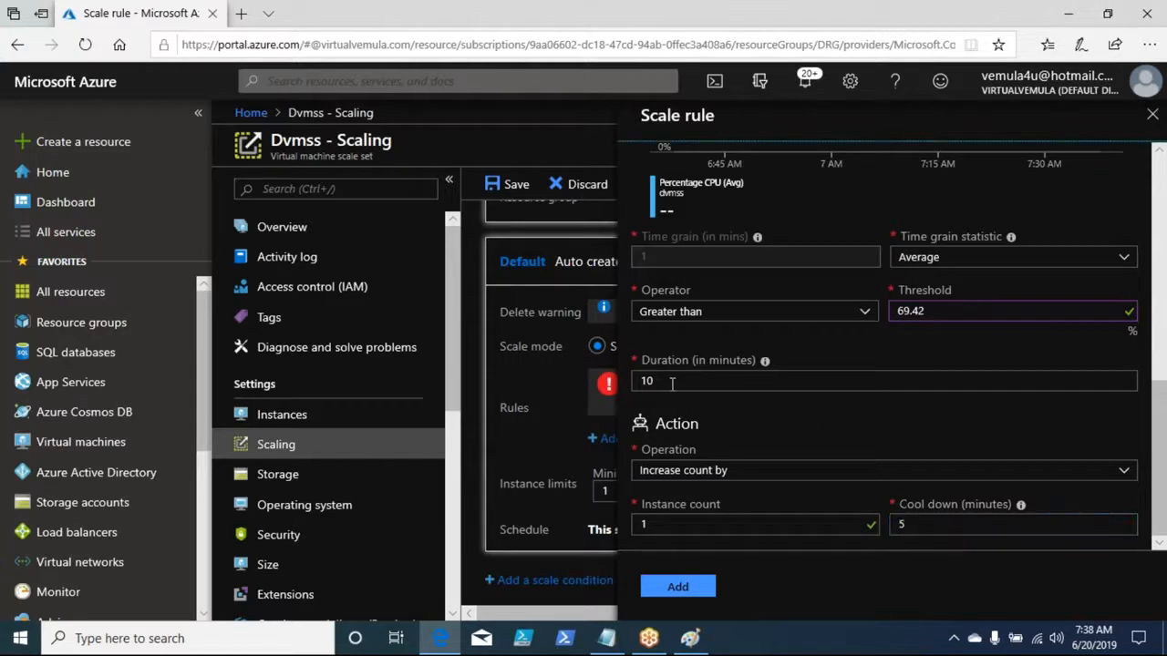
pyautogui.moveTo(670, 382); pyautogui.dragTo(618, 390)
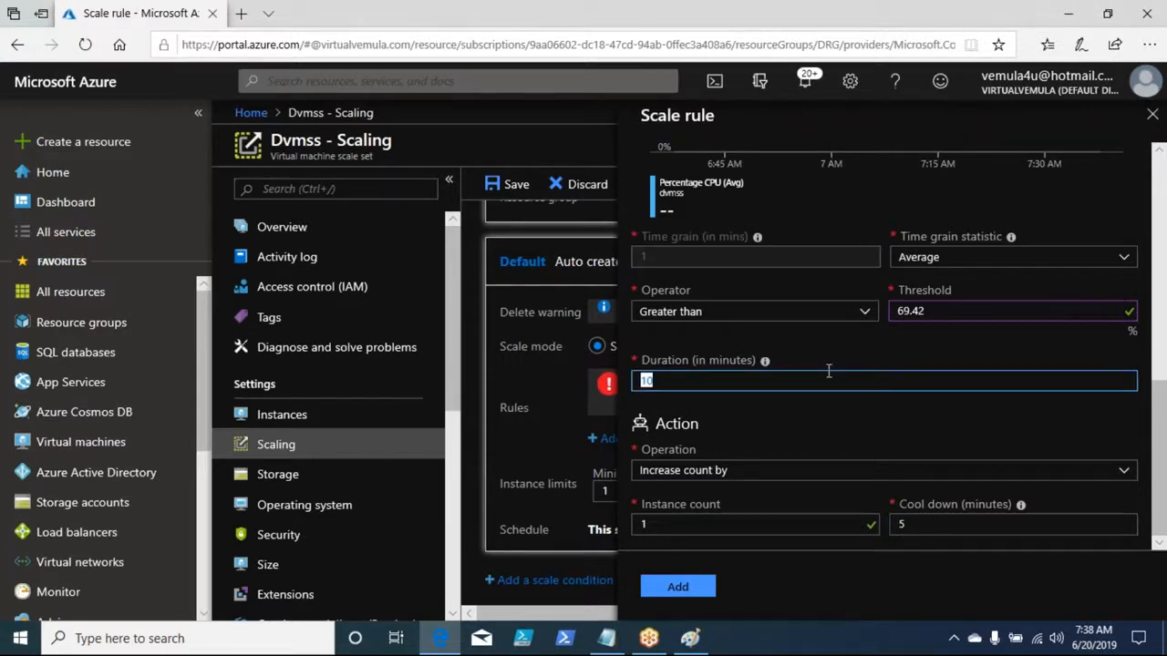
pyautogui.click(783, 409)
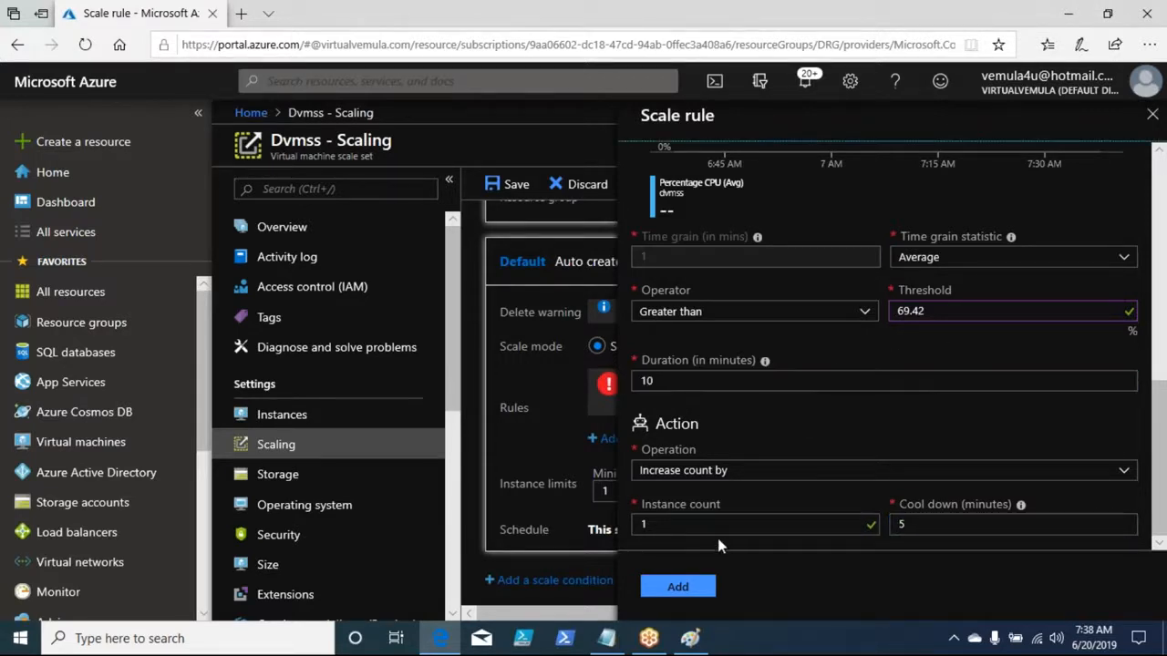
pyautogui.moveTo(695, 532); pyautogui.dragTo(610, 528)
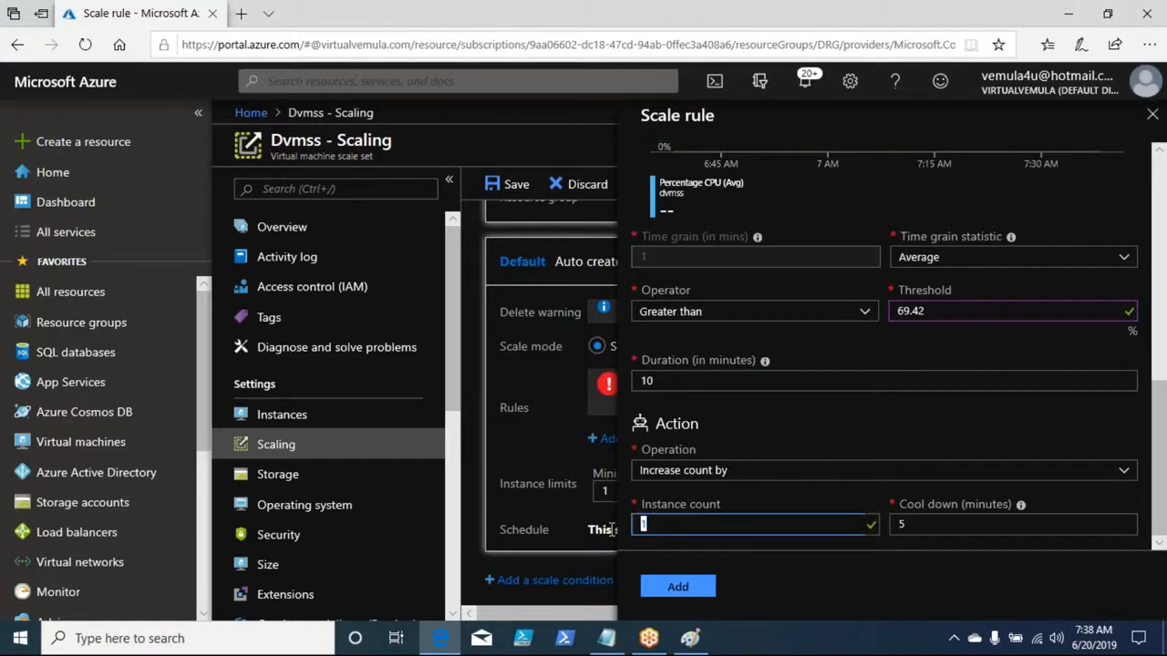
pyautogui.click(760, 429)
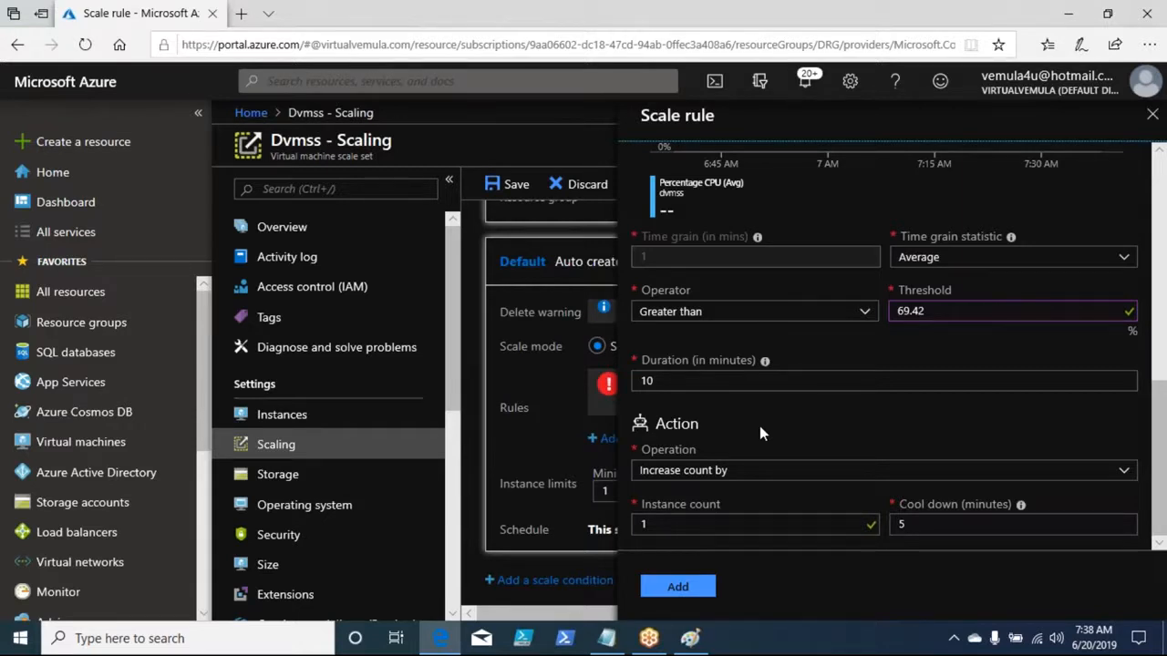
# Set the scale rule's cool down to 15 minutes and check the operation options, keeping Increase count by
pyautogui.doubleClick(930, 527)
pyautogui.write('15')
pyautogui.moveTo(932, 525); pyautogui.dragTo(884, 526)
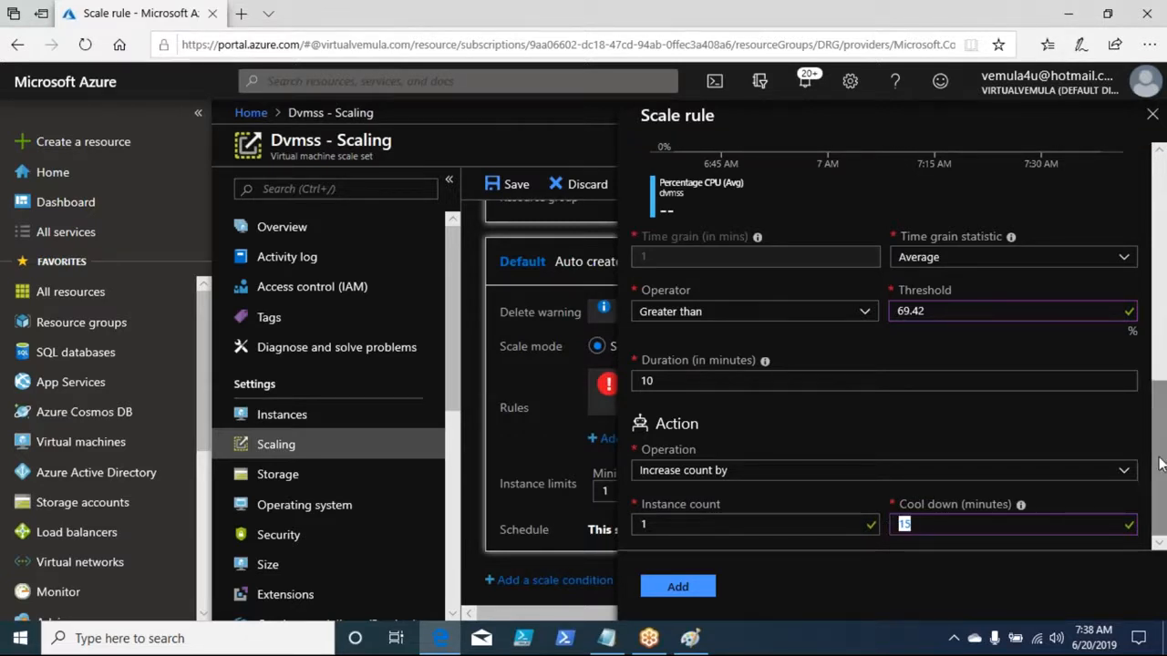
pyautogui.moveTo(1162, 467)
pyautogui.mouseDown()
pyautogui.moveTo(1165, 456)
pyautogui.moveTo(1164, 468)
pyautogui.mouseUp()
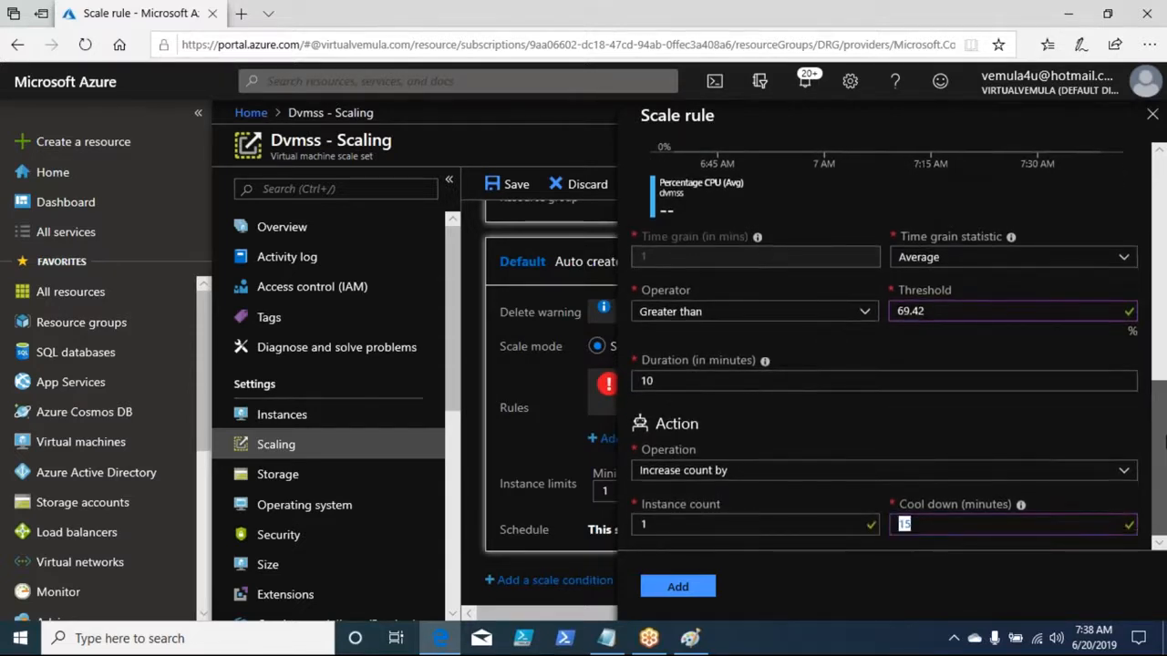
pyautogui.click(1127, 472)
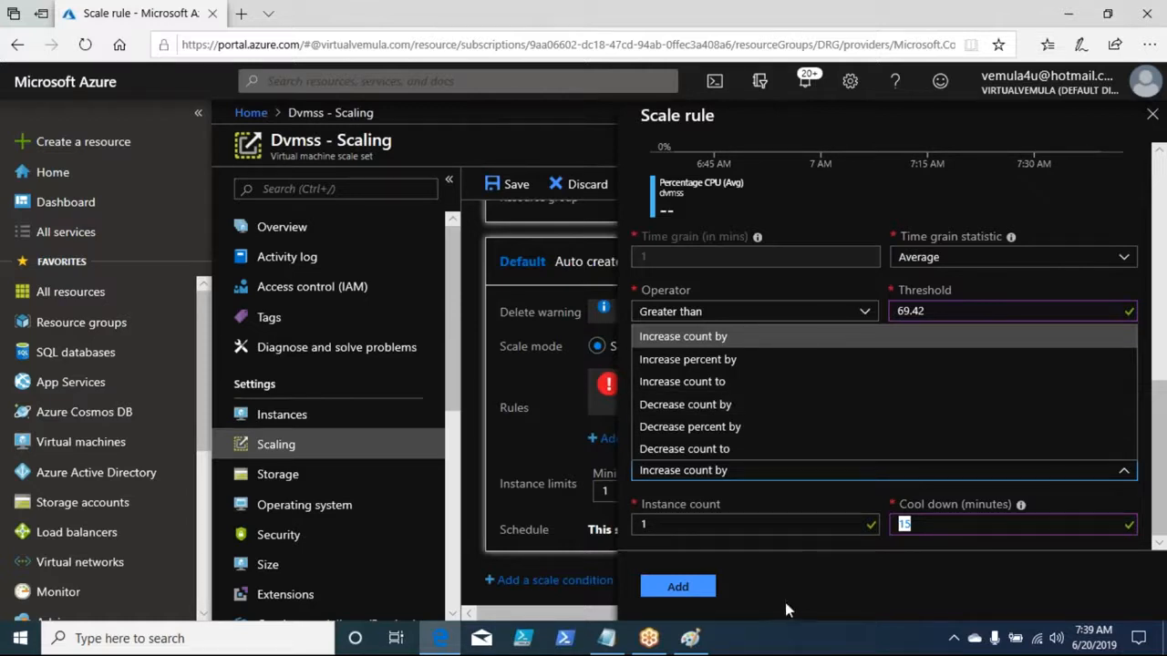
pyautogui.click(805, 582)
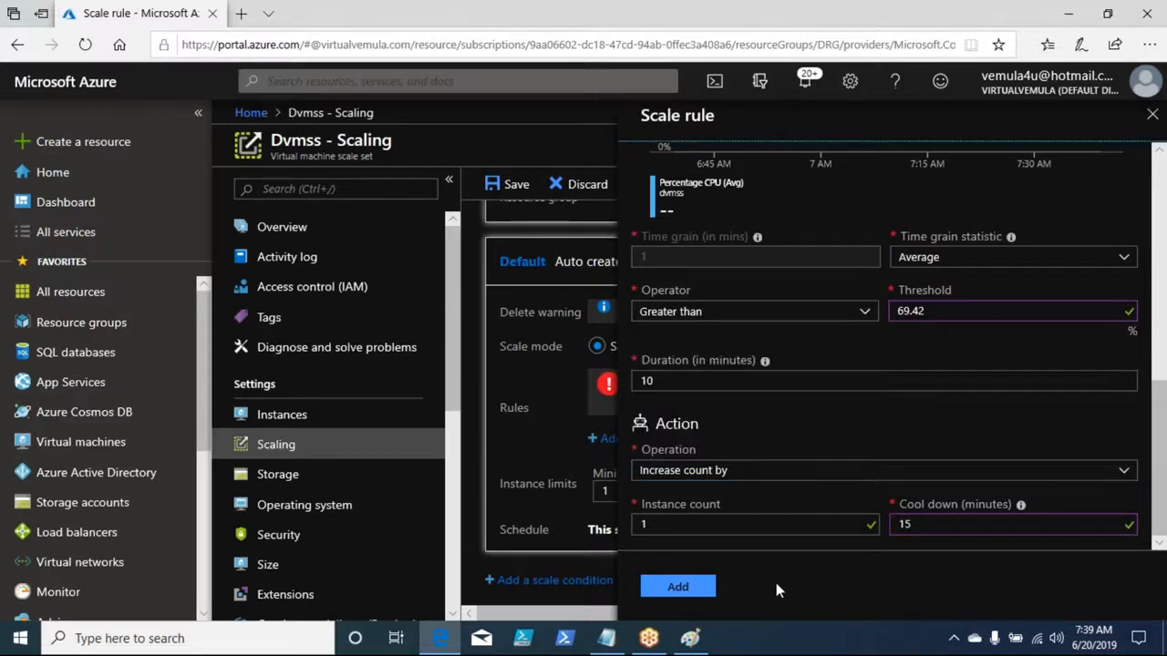
# Add the scale-out rule to the default condition and save the autoscale configuration
pyautogui.click(706, 593)
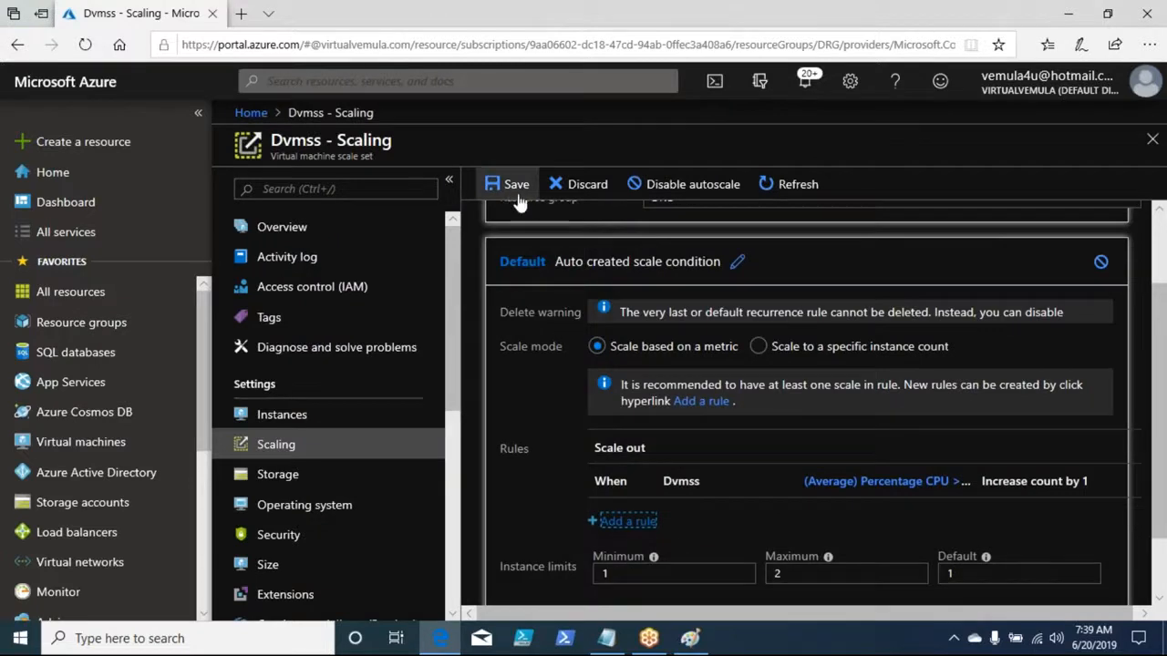
pyautogui.scroll(-1, 1159, 434)
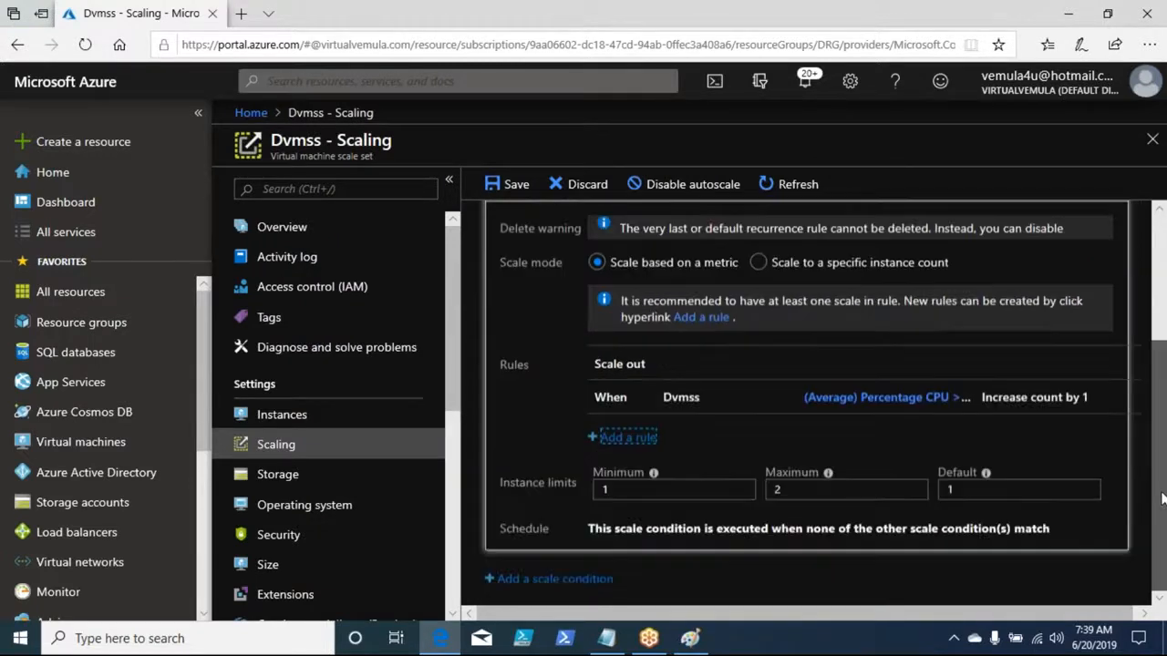
pyautogui.click(531, 193)
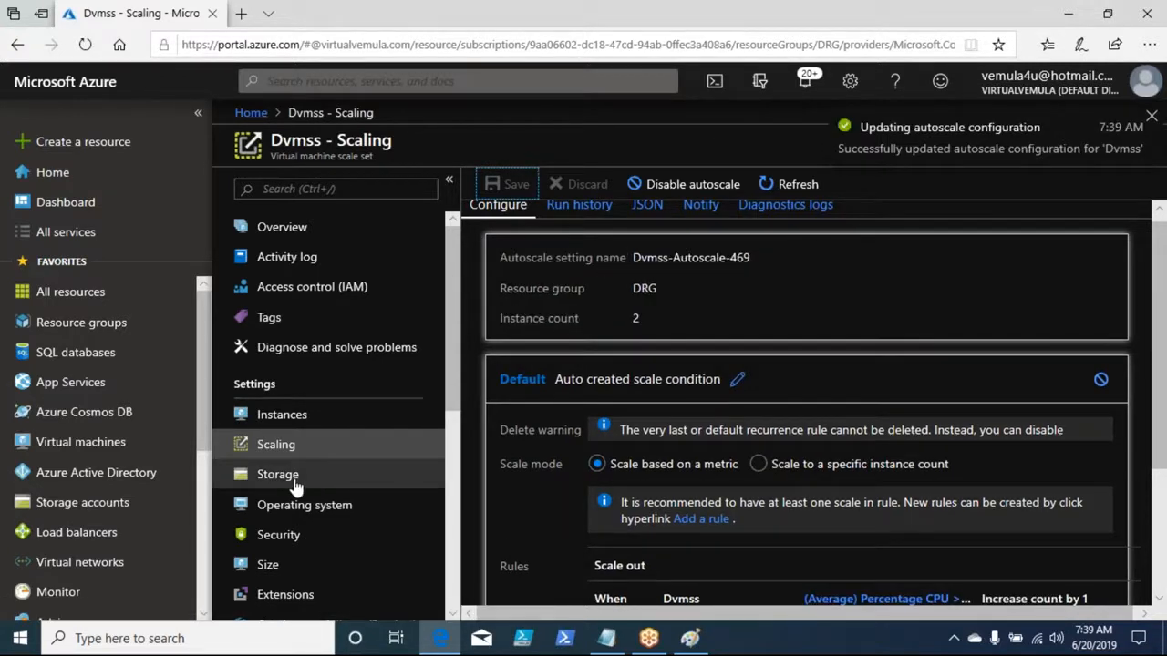
# Reopen the scaling settings of Dvmss and review the saved scale-out rule and instance limits
pyautogui.click(300, 476)
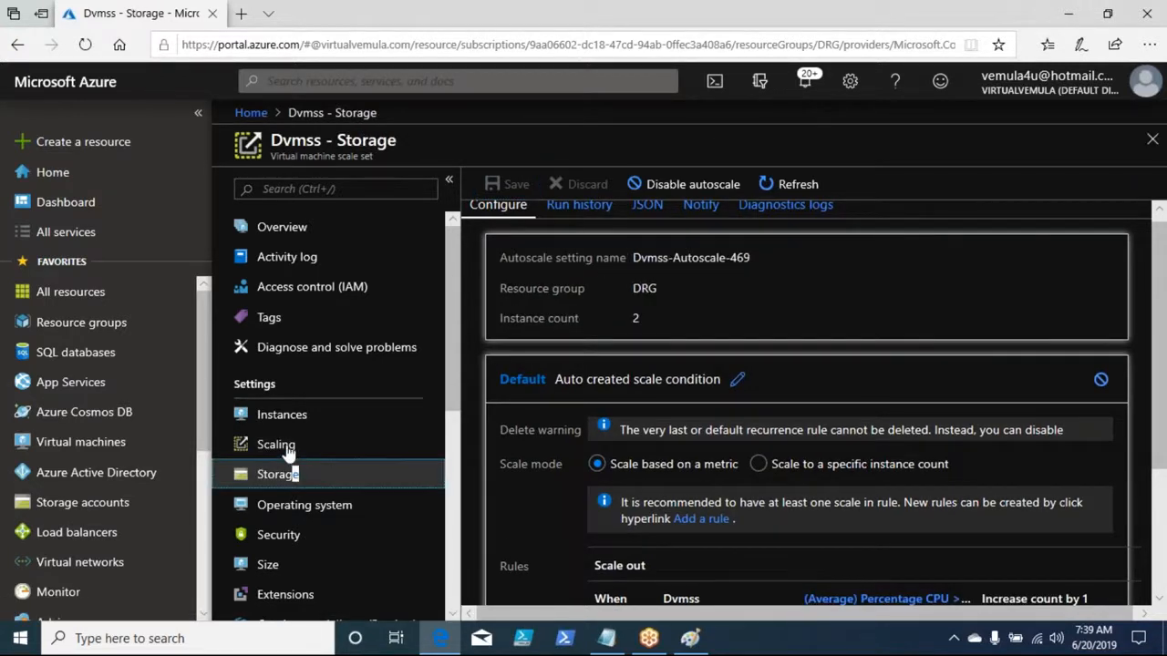
pyautogui.click(288, 452)
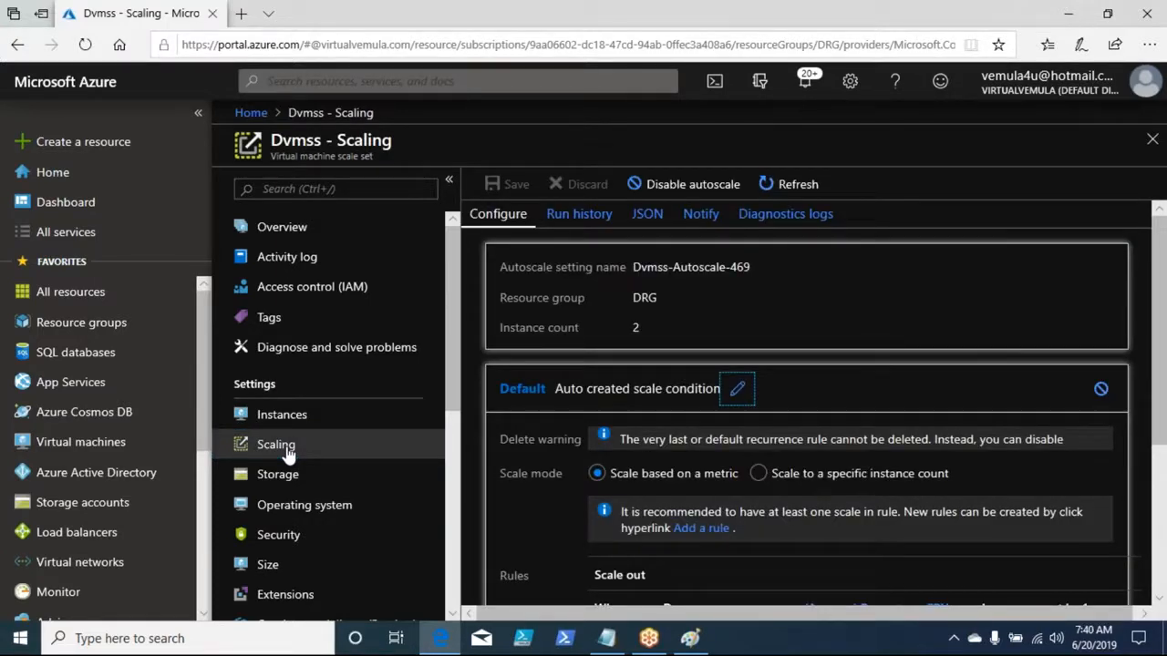
pyautogui.press('Down')
pyautogui.press('Down')
pyautogui.press('Down')
pyautogui.press('Down')
pyautogui.press('Down')
pyautogui.press('Down')
pyautogui.press('Down')
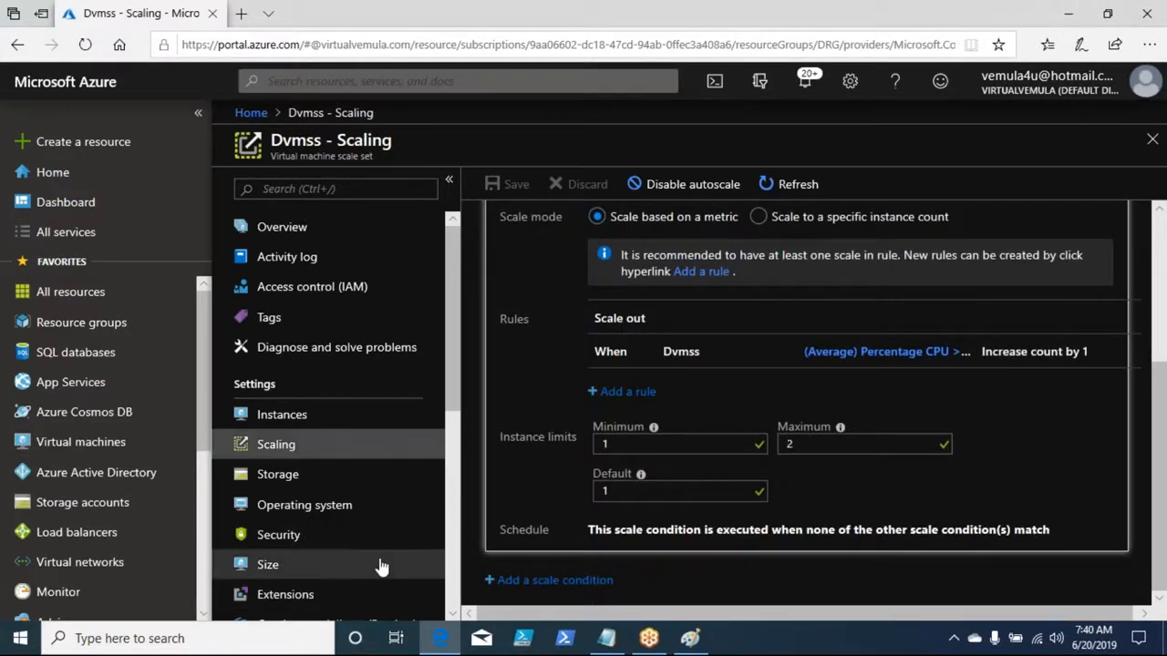
# Add a second scale condition below the default one and bring its settings into view
pyautogui.click(541, 586)
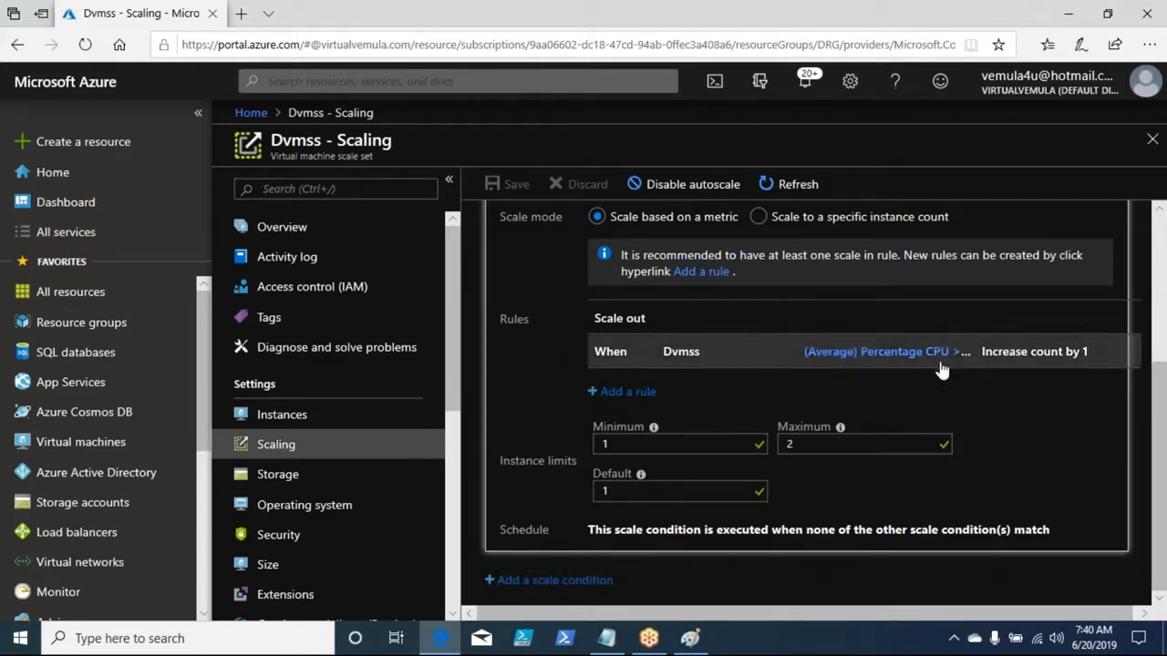
pyautogui.doubleClick(975, 408)
pyautogui.click(540, 581)
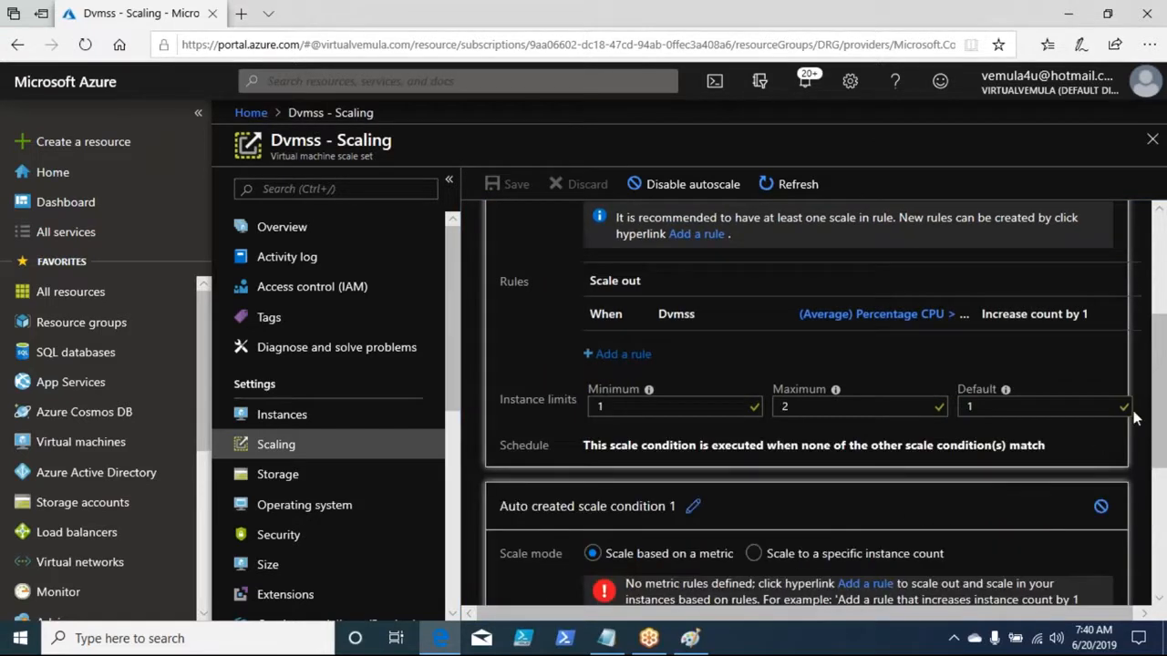
pyautogui.moveTo(1154, 388); pyautogui.dragTo(1164, 496)
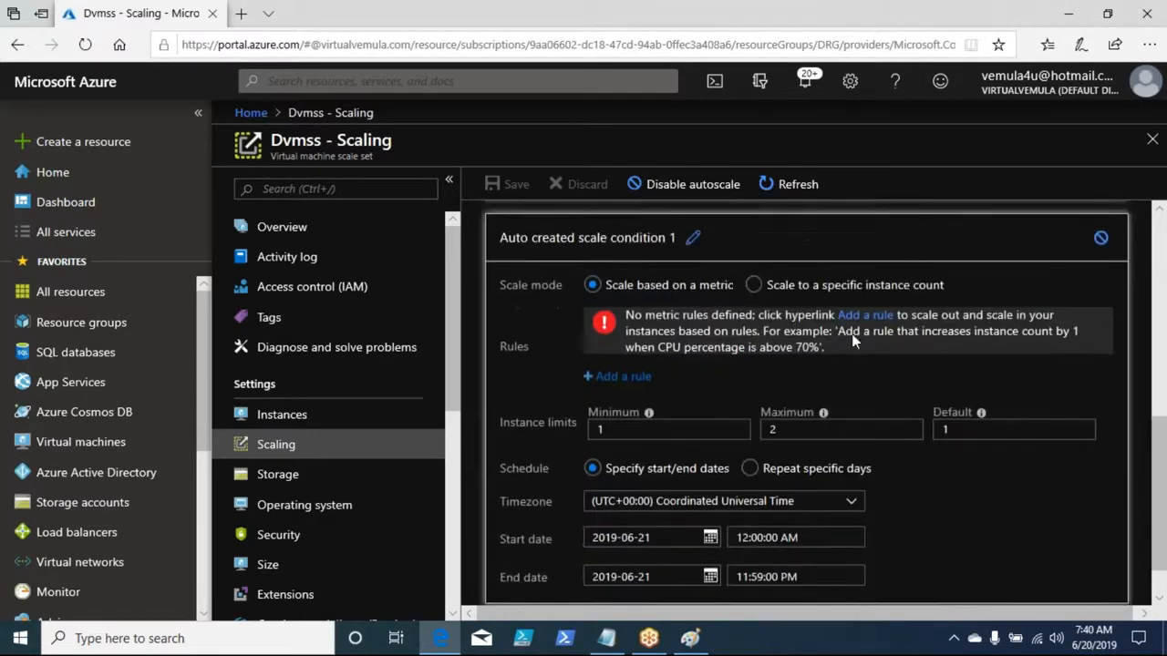
# Set the new condition to scale to a specific instance count of 5
pyautogui.click(764, 286)
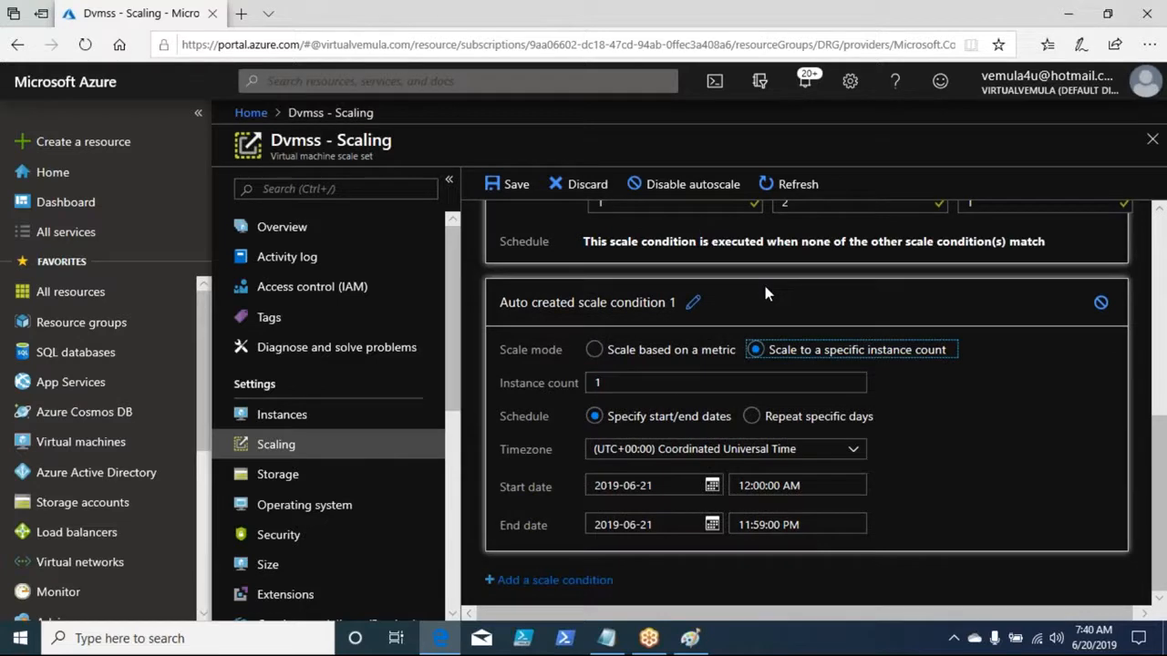
pyautogui.moveTo(810, 350); pyautogui.dragTo(936, 349)
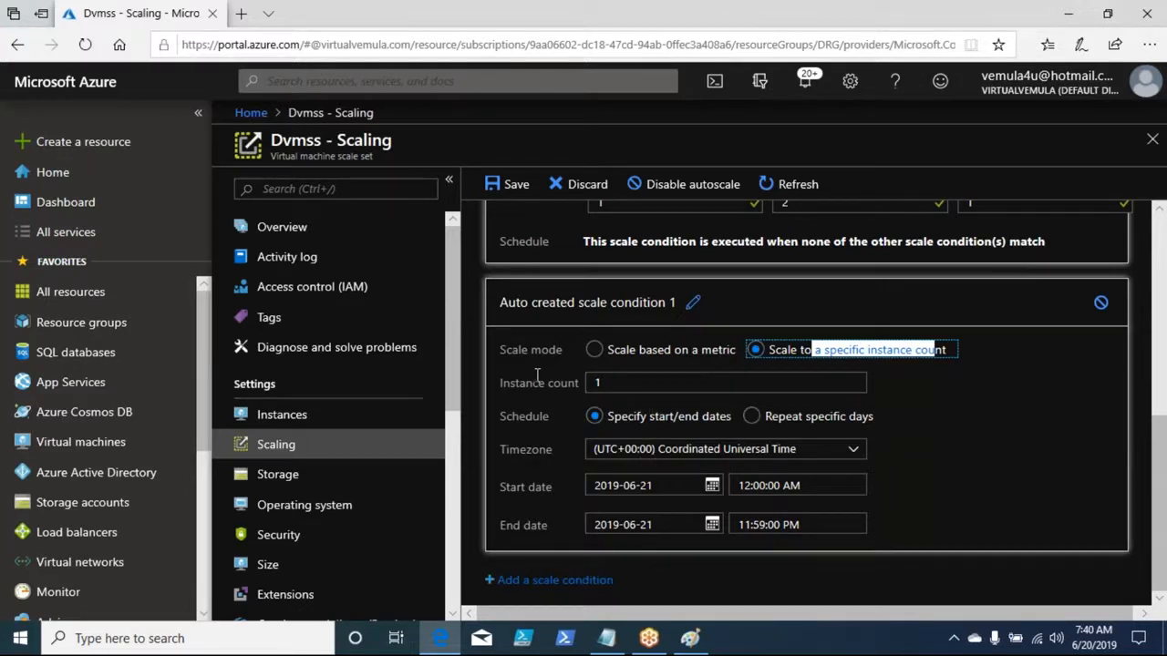
pyautogui.click(614, 387)
pyautogui.write('5')
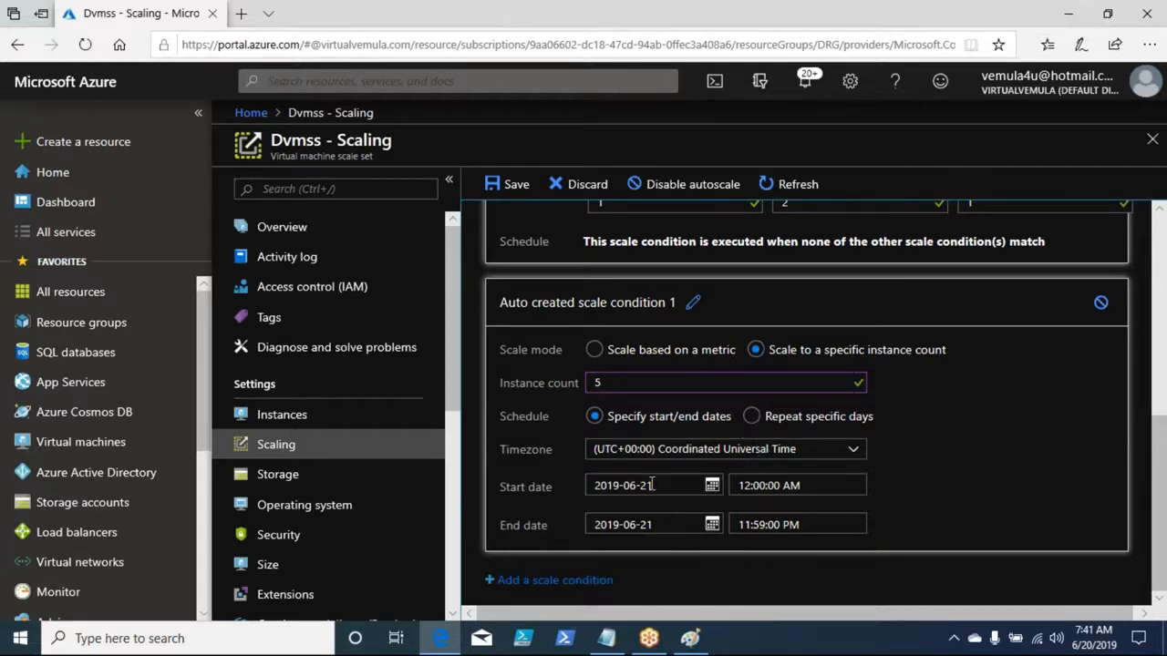
# Schedule the new condition to repeat on Monday, Saturday and Sunday, and check its start and end times
pyautogui.click(753, 417)
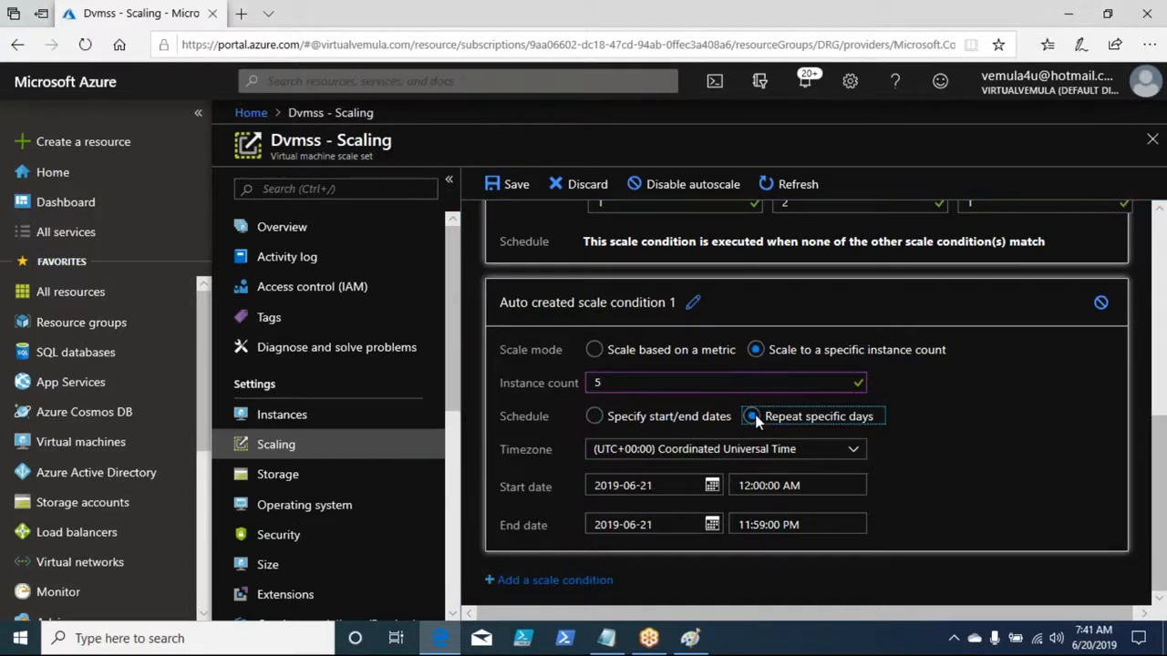
pyautogui.scroll(3, 1102, 448)
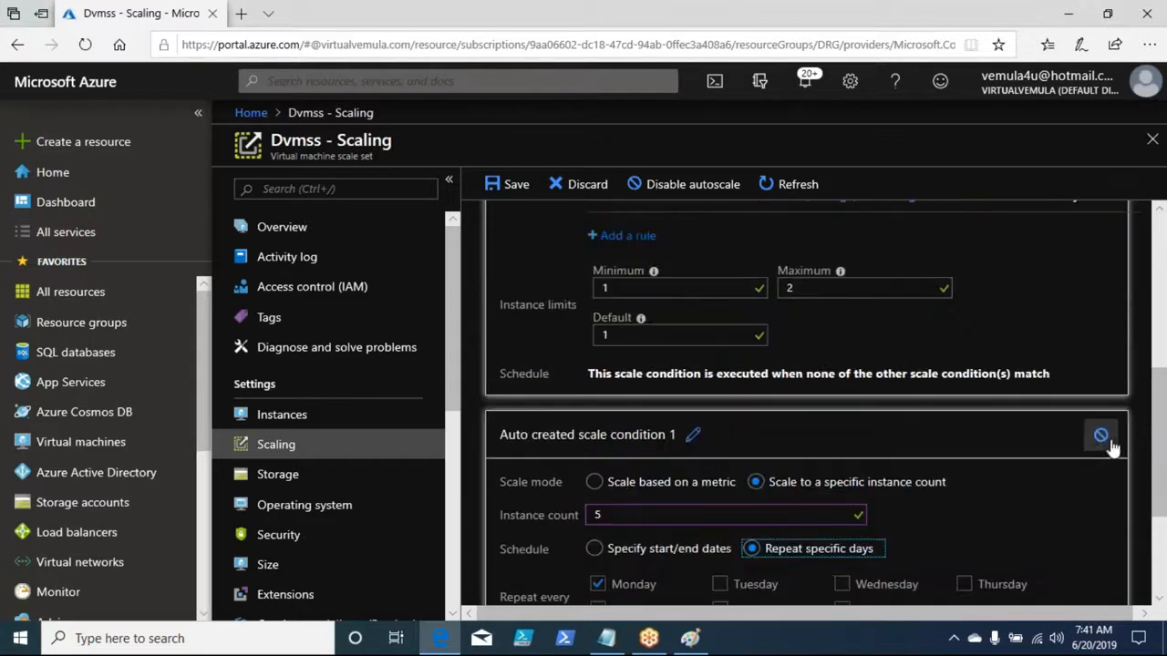
pyautogui.moveTo(1155, 395); pyautogui.dragTo(1153, 474)
pyautogui.click(722, 402)
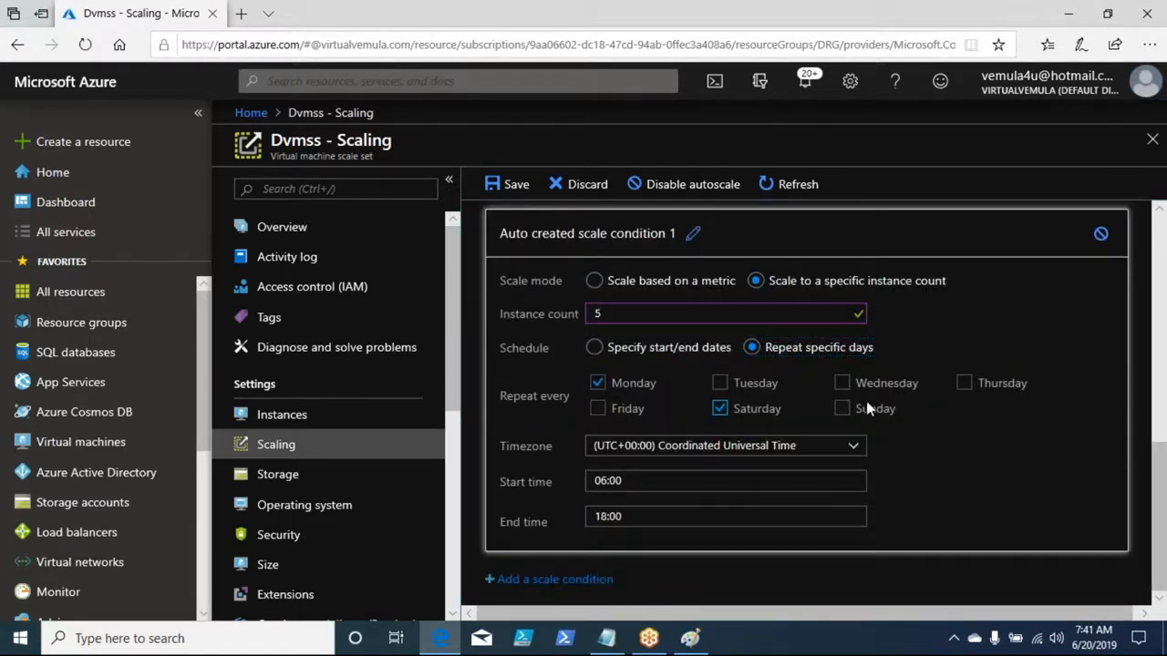
pyautogui.click(843, 409)
pyautogui.moveTo(641, 488); pyautogui.dragTo(566, 485)
pyautogui.moveTo(643, 524); pyautogui.dragTo(574, 527)
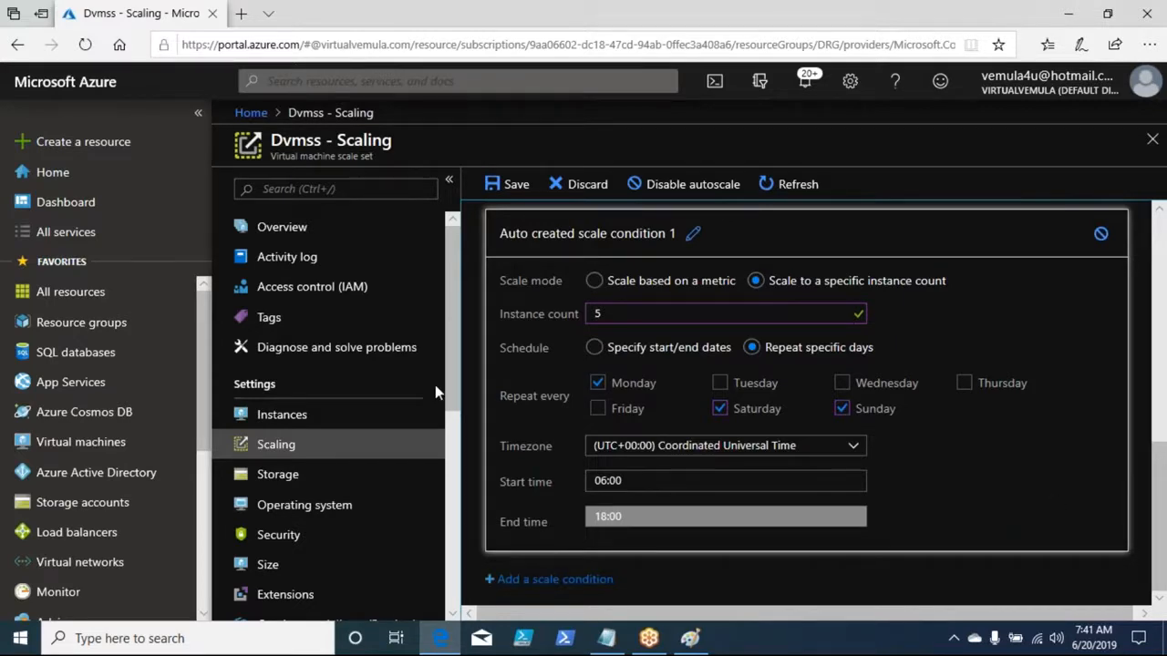
# Leave the scaling settings without saving the new condition and view the storage settings of Dvmss
pyautogui.click(290, 461)
pyautogui.click(498, 378)
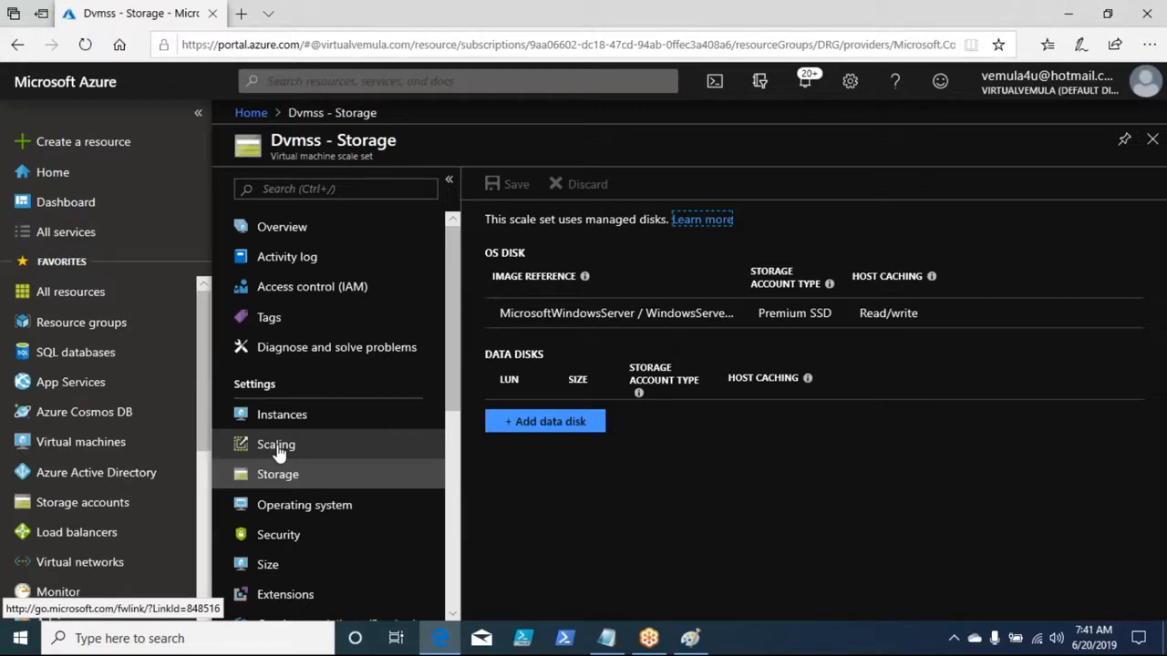
# View the operating system settings of Dvmss and return to its storage settings to look at the OS disk
pyautogui.scroll(-1, 457, 381)
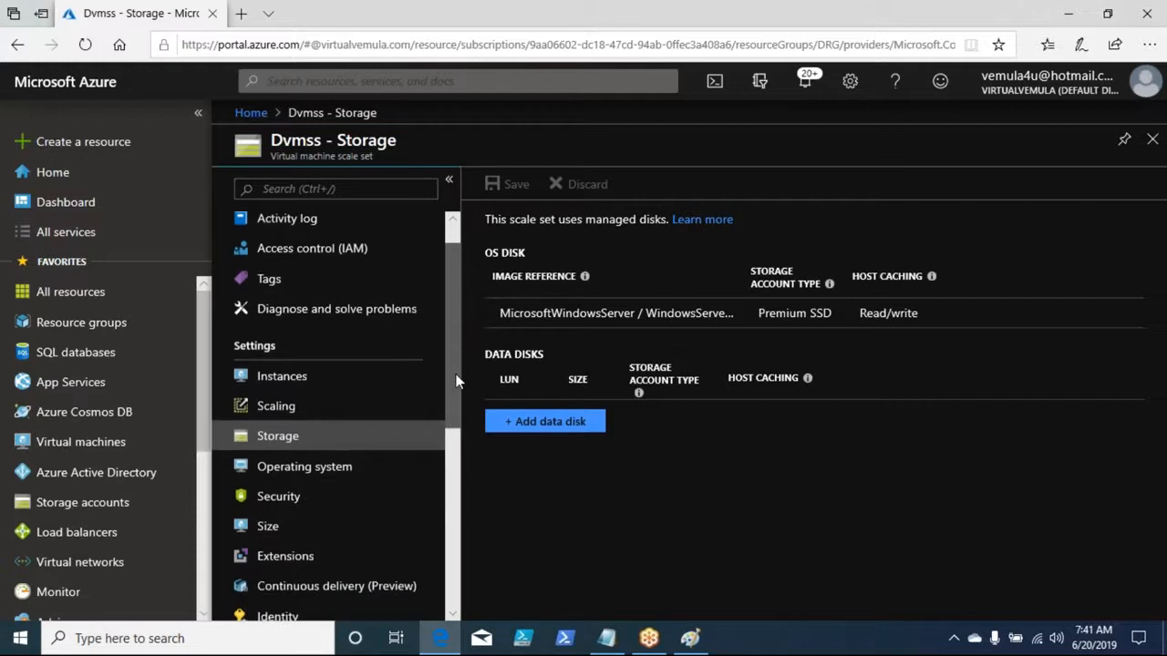
pyautogui.click(275, 467)
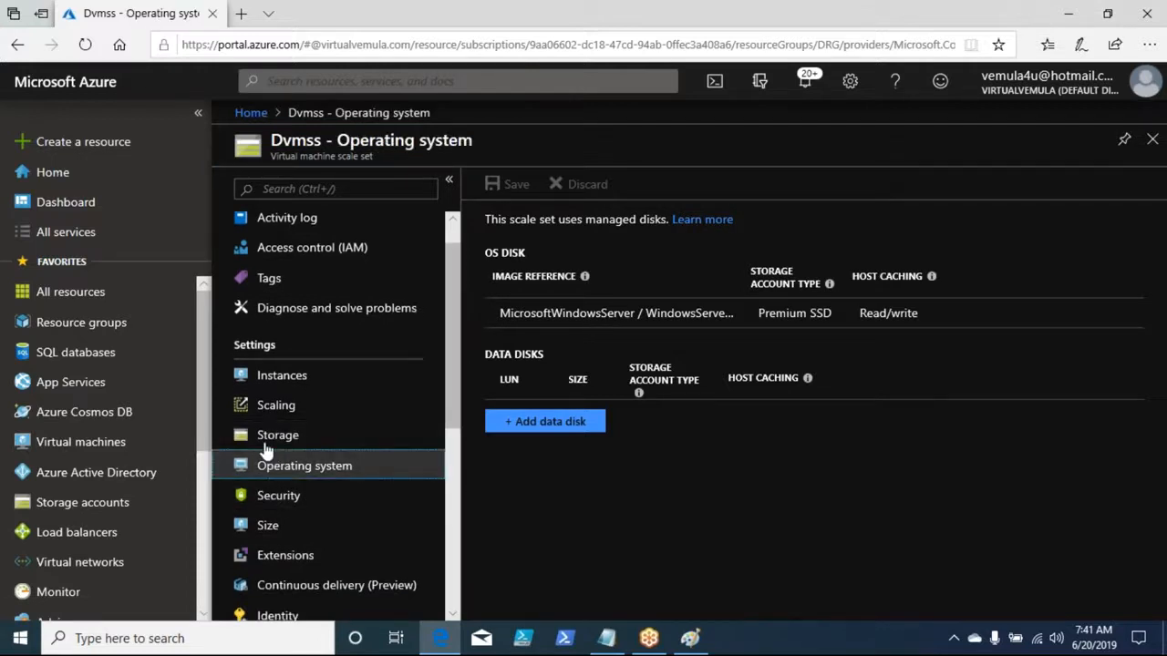
pyautogui.click(275, 437)
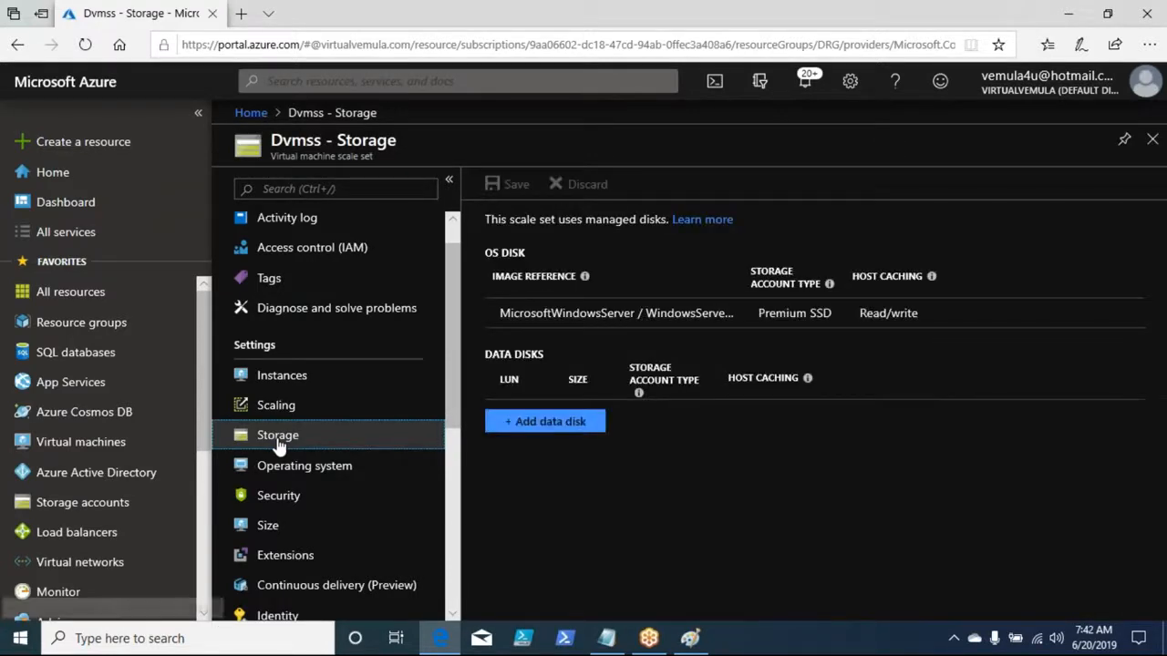
pyautogui.click(562, 301)
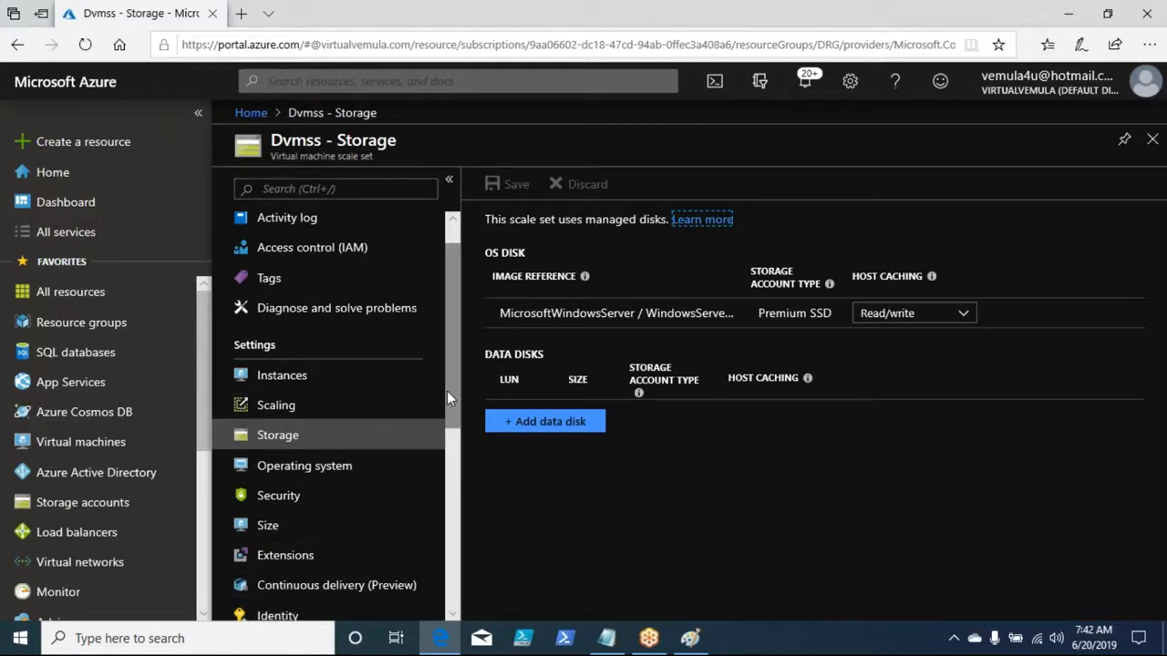
# View the extensions and size settings of Dvmss and look through its remaining monitoring and support options
pyautogui.moveTo(447, 394); pyautogui.dragTo(447, 435)
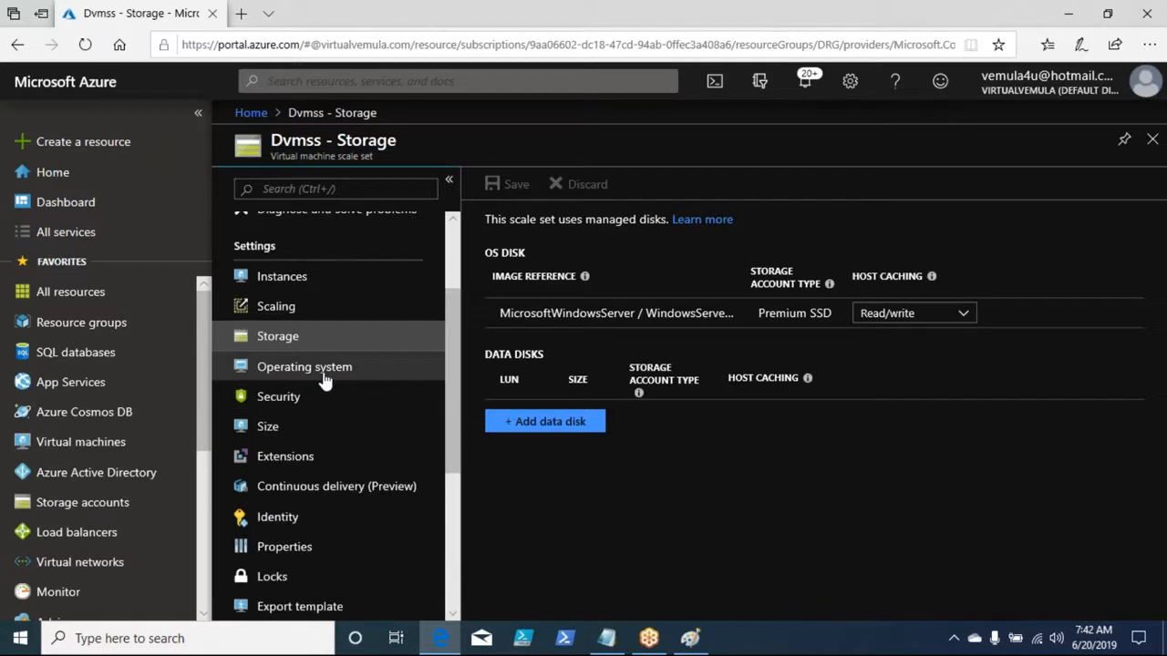
pyautogui.click(294, 475)
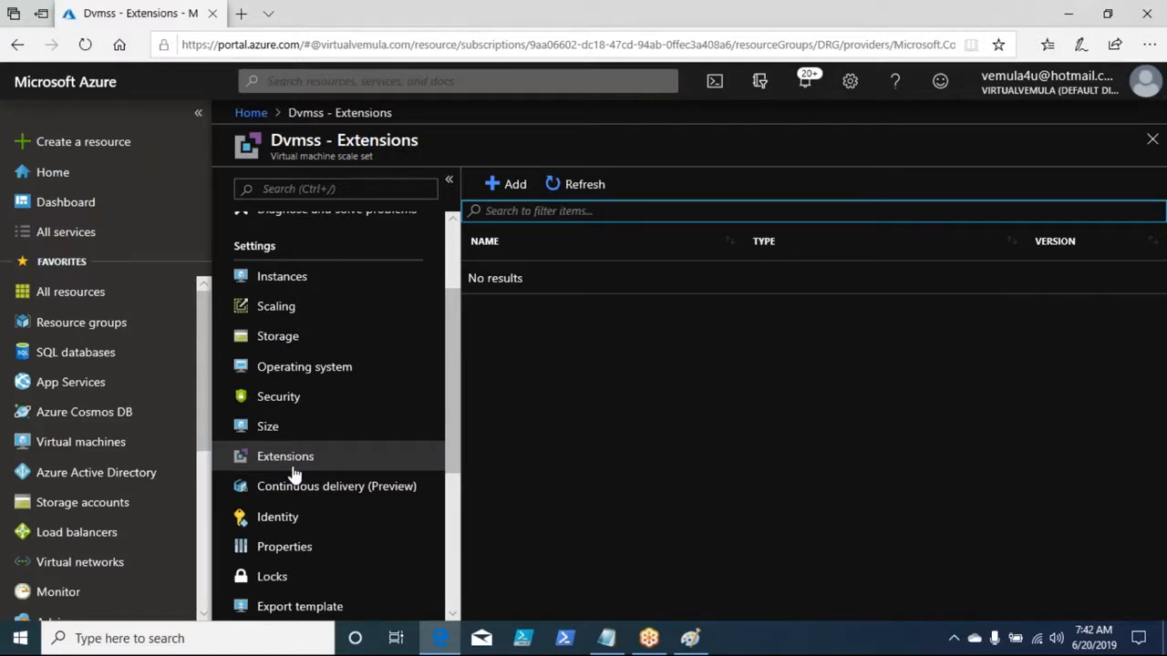
pyautogui.click(270, 438)
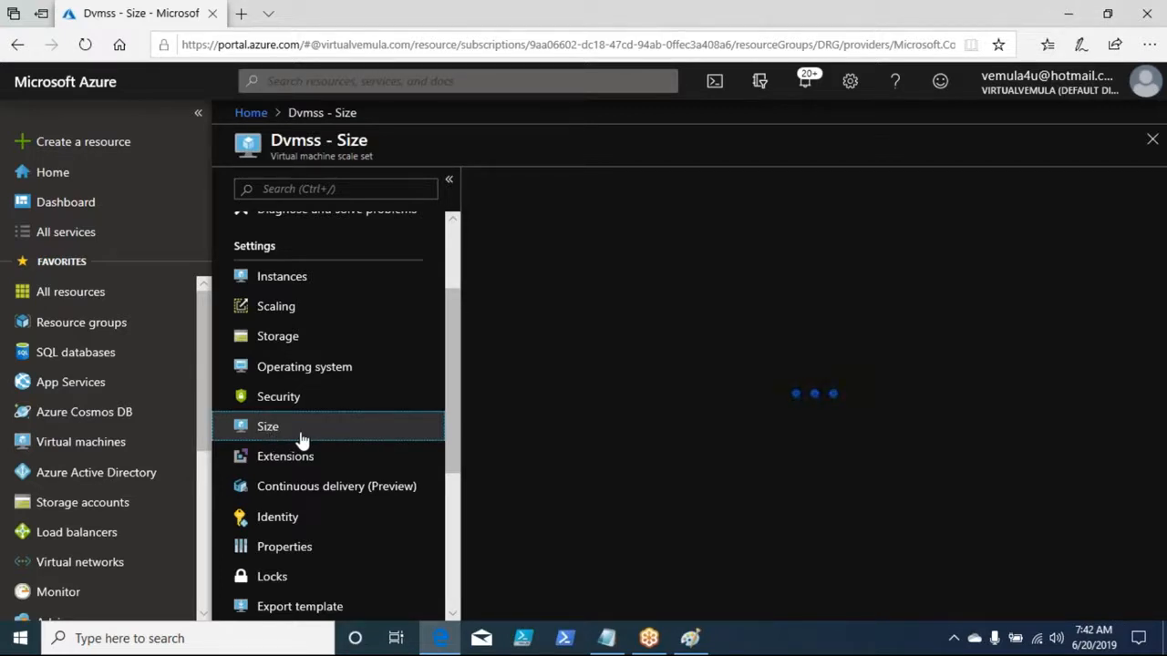
pyautogui.scroll(-2, 453, 419)
pyautogui.moveTo(455, 481); pyautogui.dragTo(450, 582)
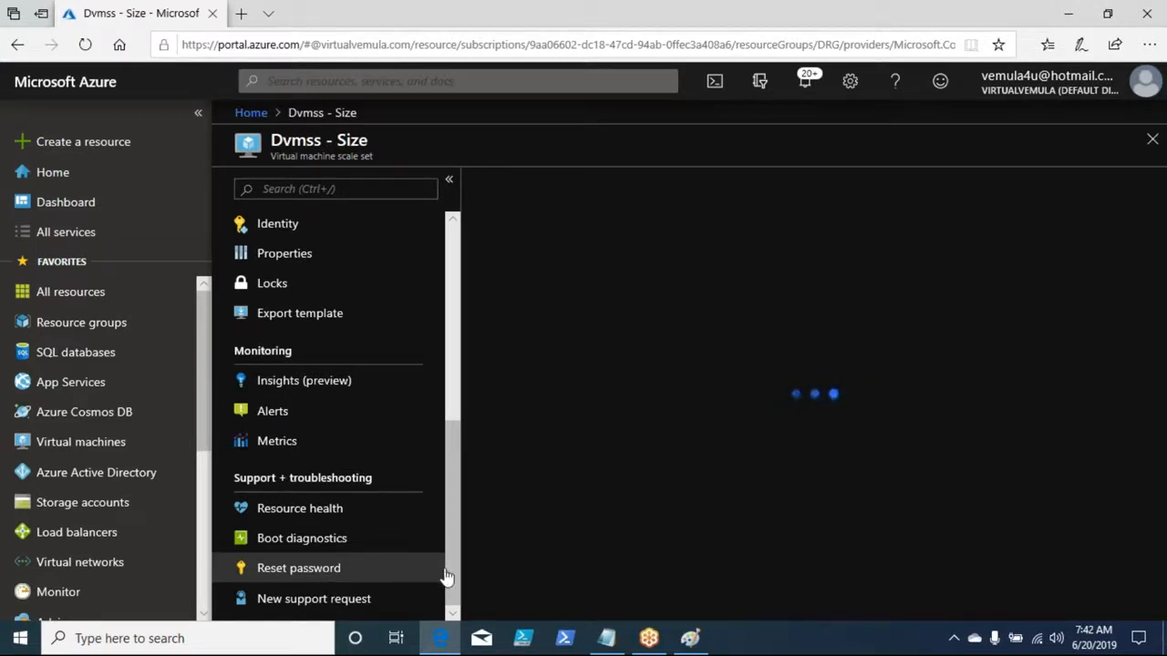
pyautogui.moveTo(448, 551); pyautogui.dragTo(448, 367)
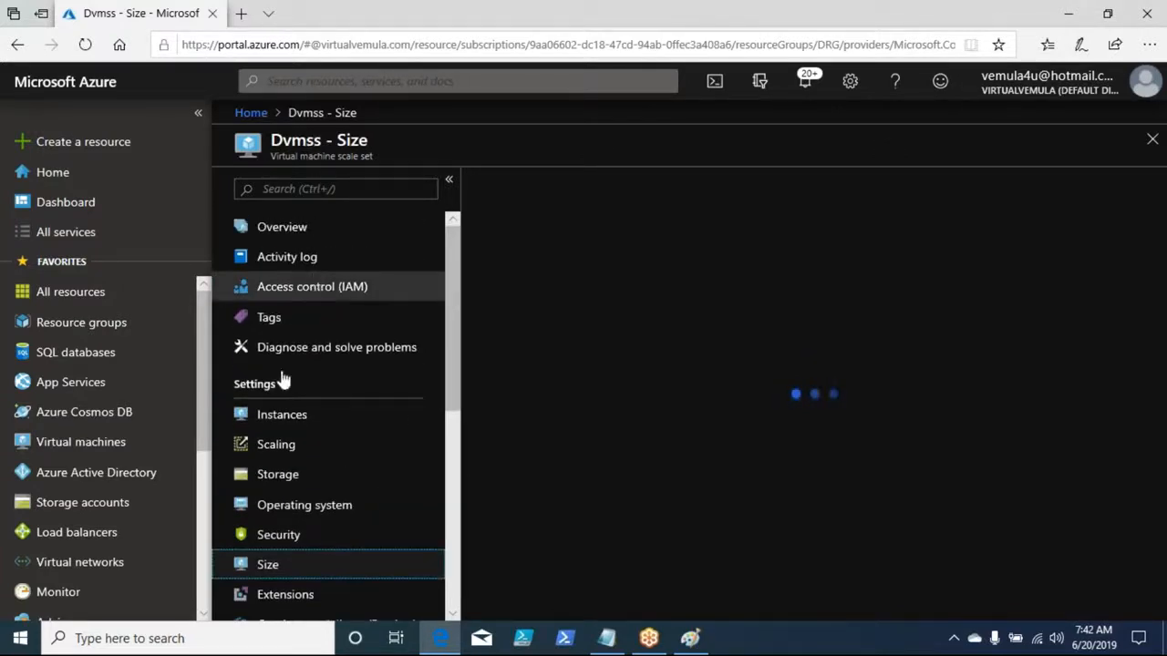
# Return to the scaling settings of Dvmss and bring up its autoscale configuration
pyautogui.click(285, 453)
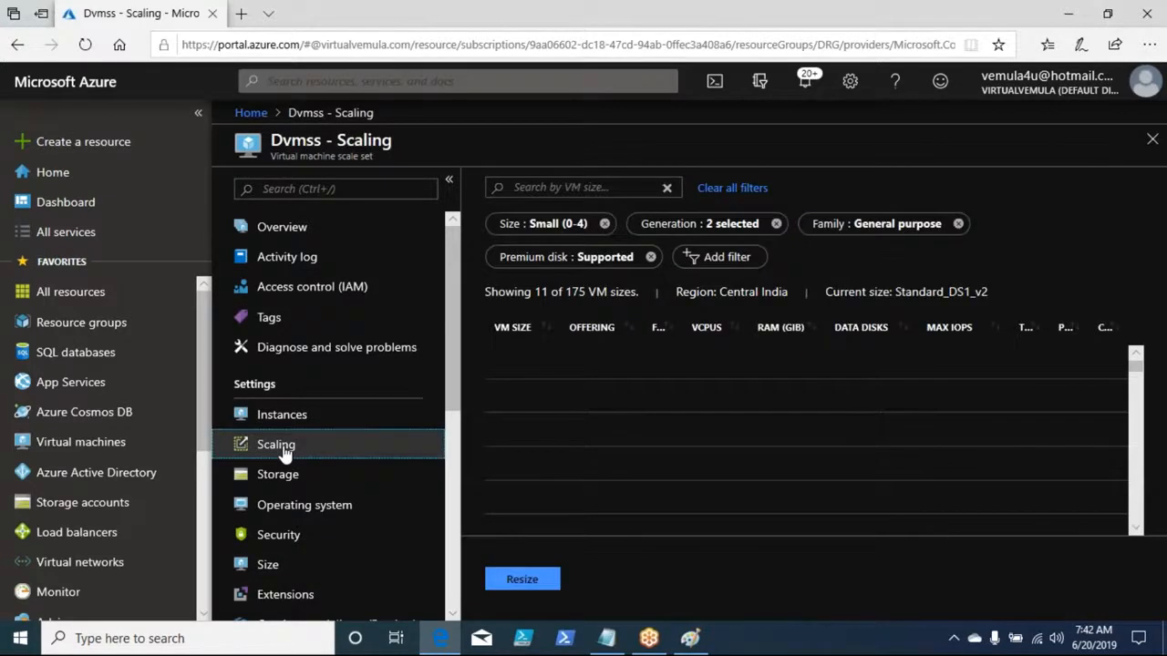
pyautogui.moveTo(453, 383); pyautogui.dragTo(399, 278)
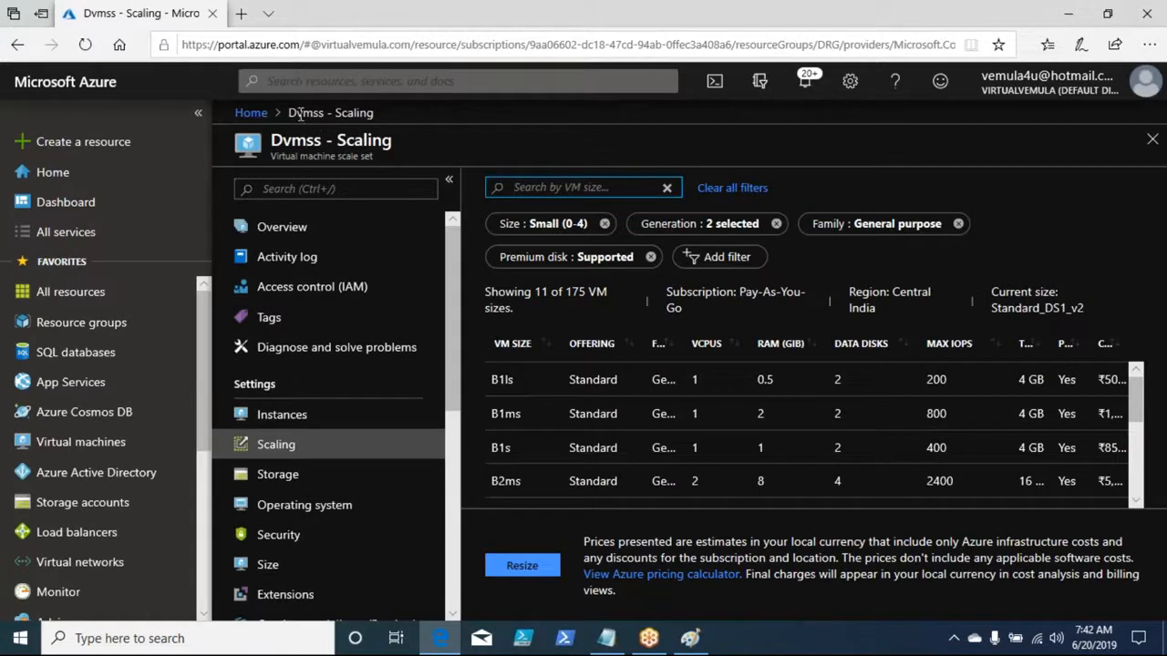
pyautogui.click(366, 111)
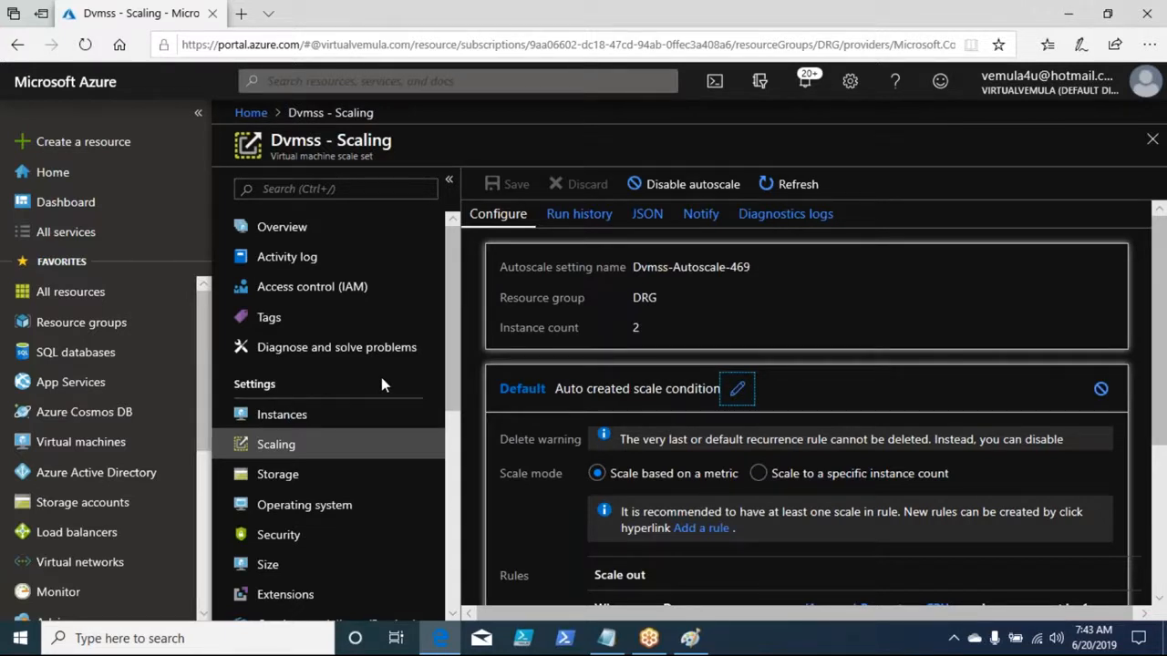
pyautogui.click(269, 453)
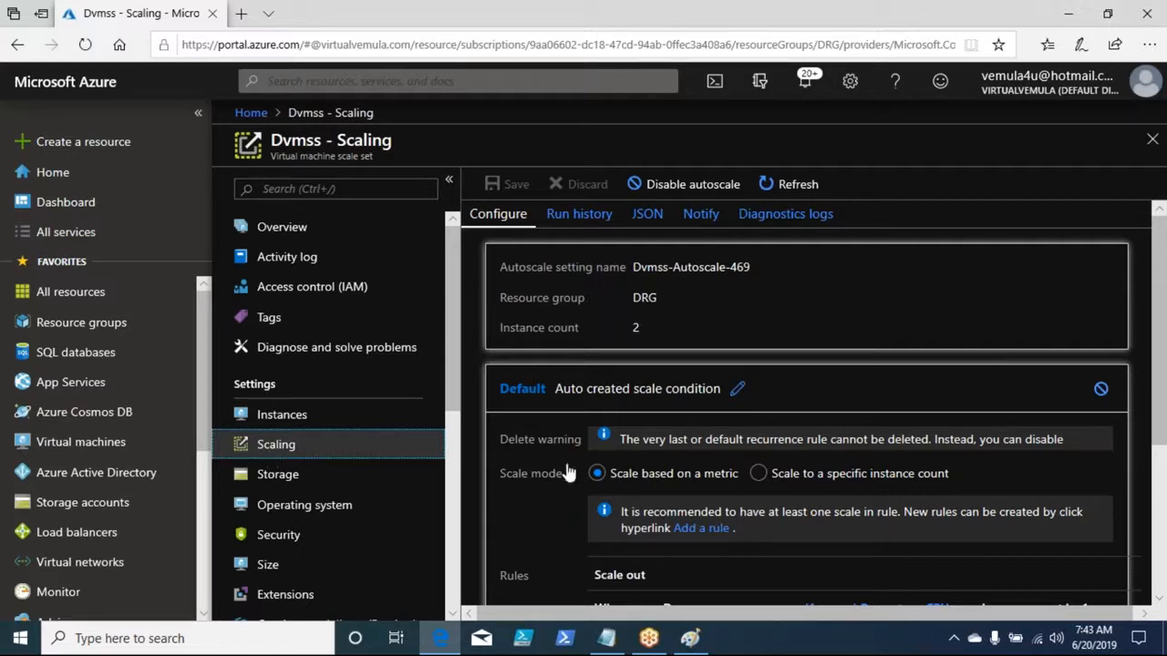
# Try switching the default scale condition to a specific instance count and check the scale set's current instance count
pyautogui.moveTo(624, 479); pyautogui.dragTo(948, 478)
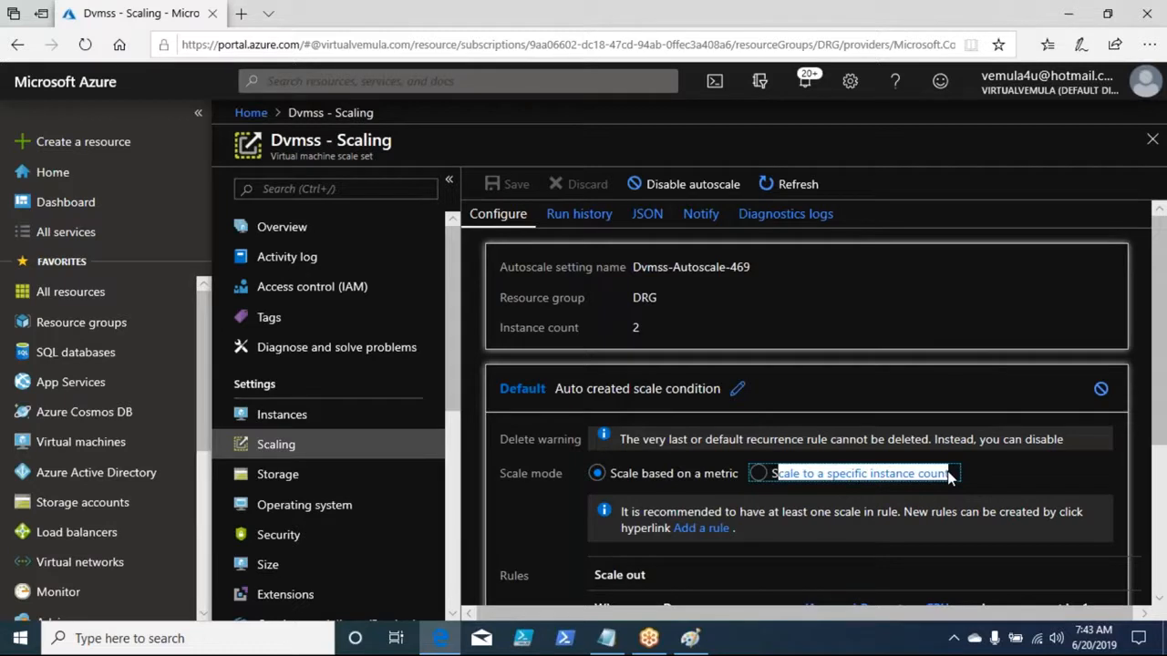
pyautogui.click(949, 478)
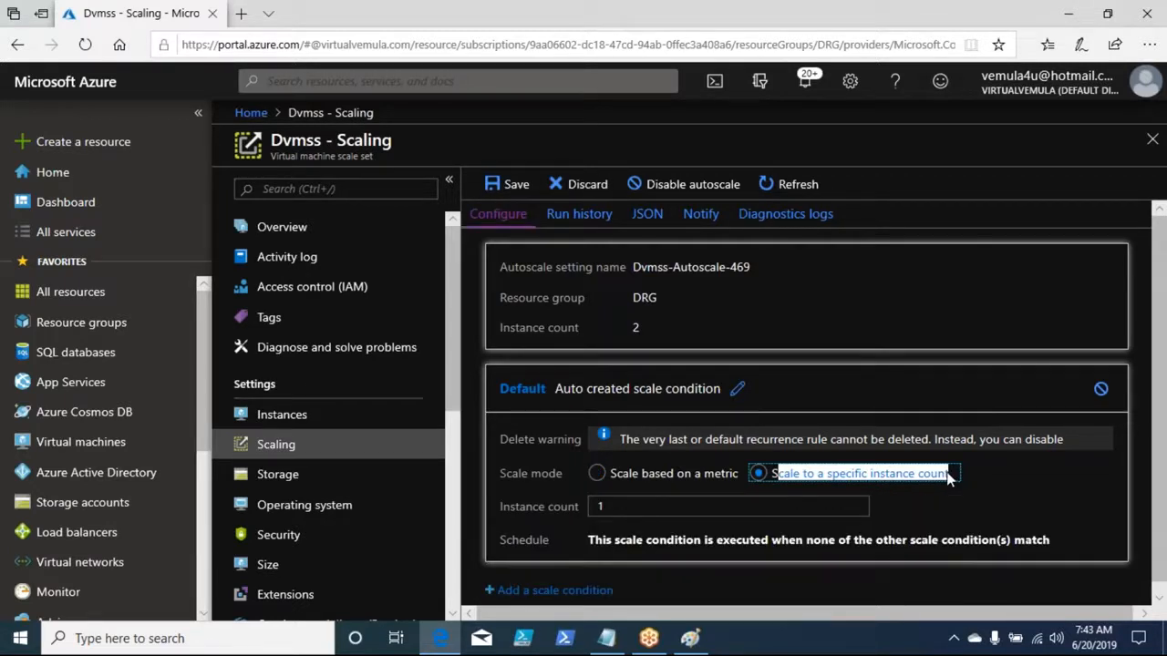
pyautogui.click(865, 473)
pyautogui.moveTo(804, 473); pyautogui.dragTo(950, 478)
pyautogui.moveTo(653, 328); pyautogui.dragTo(621, 341)
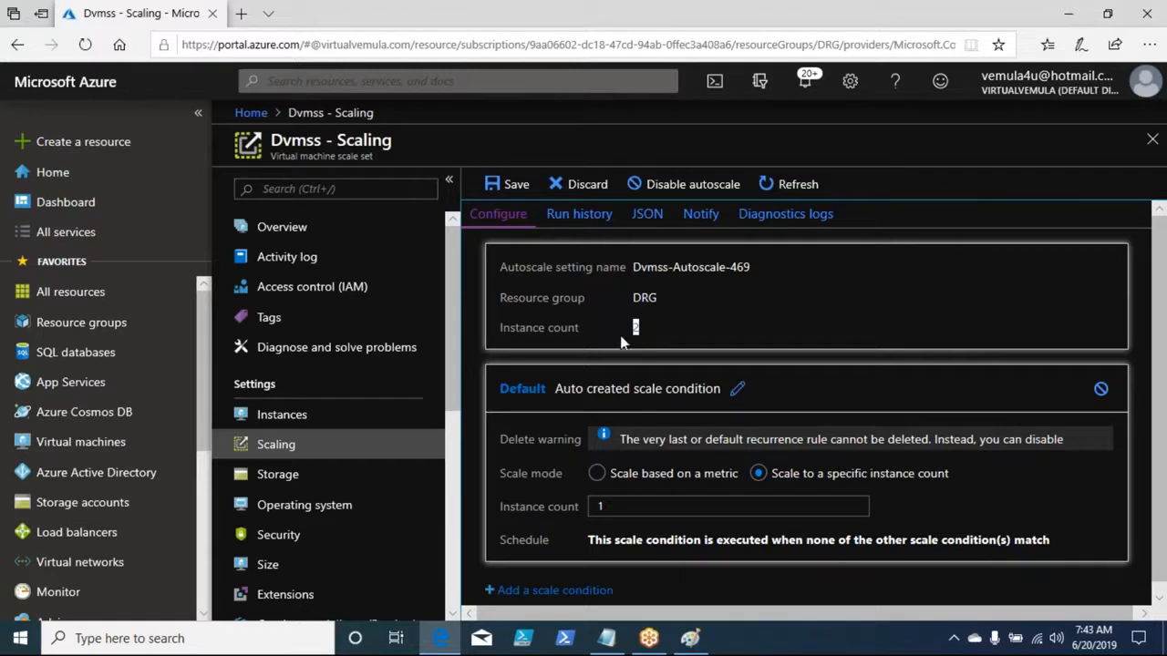
pyautogui.click(647, 335)
pyautogui.doubleClick(635, 332)
pyautogui.click(644, 335)
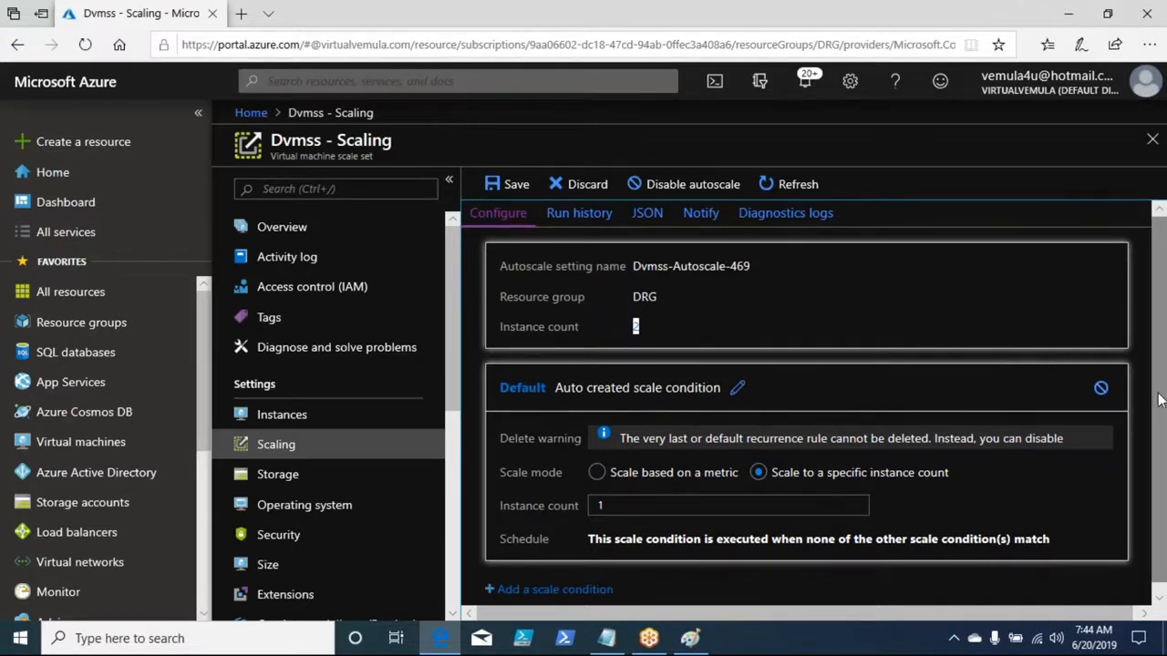
pyautogui.scroll(-1, 803, 411)
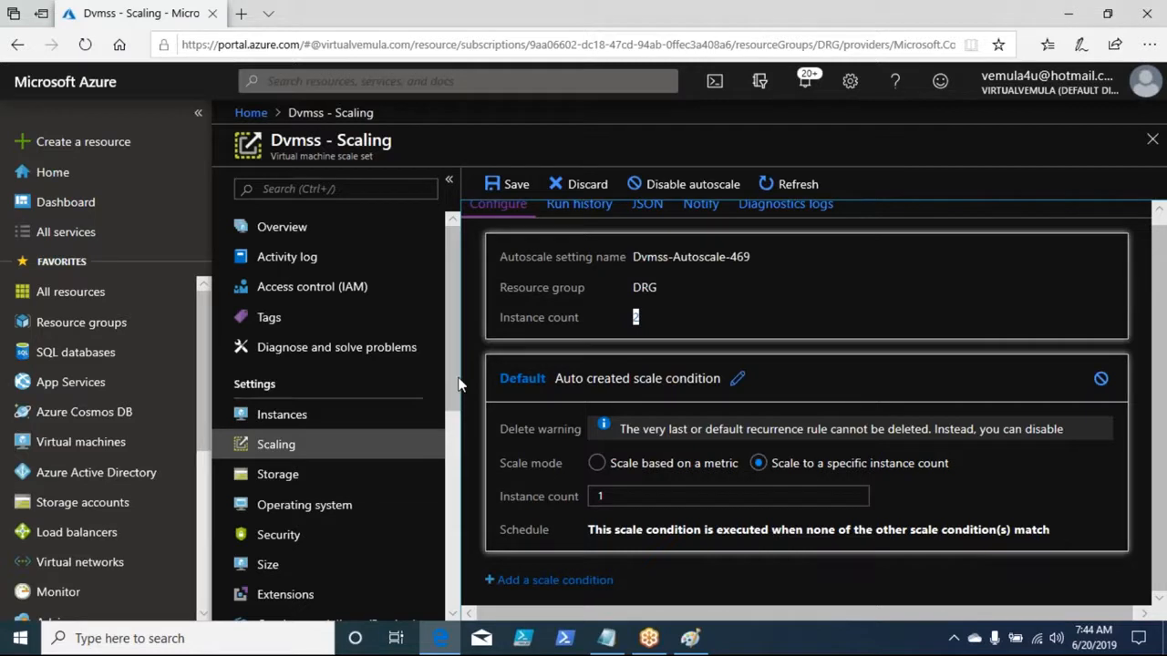
# Leave the scaling settings without saving and open the details of instance Dvmss_0
pyautogui.moveTo(449, 380); pyautogui.dragTo(450, 432)
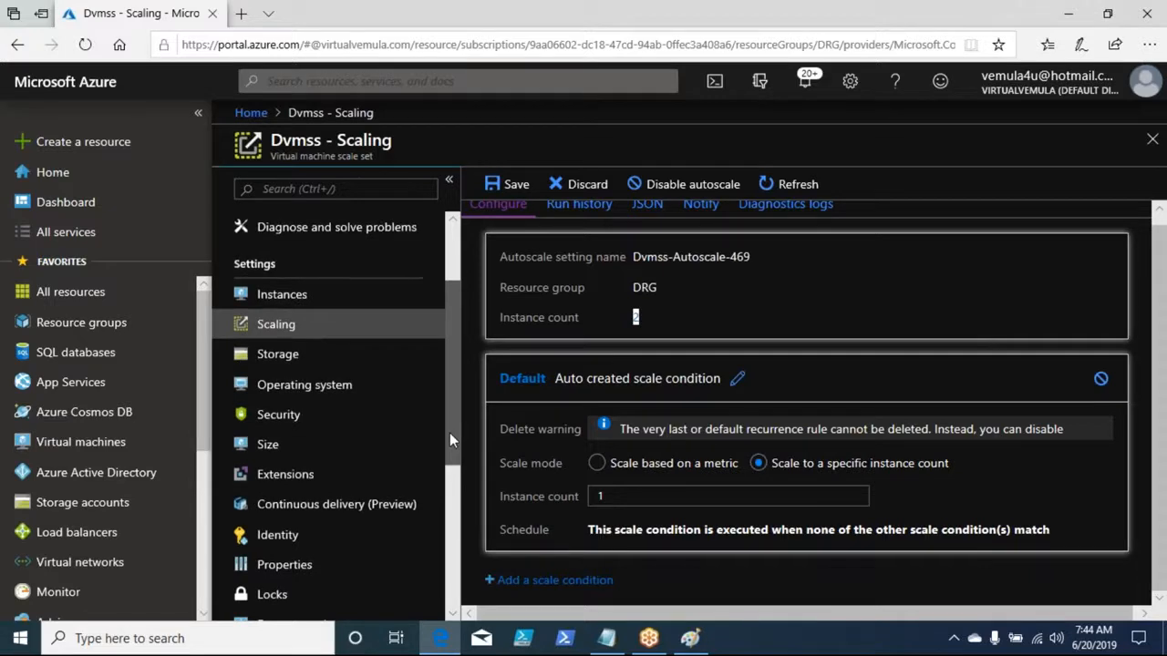
pyautogui.click(290, 299)
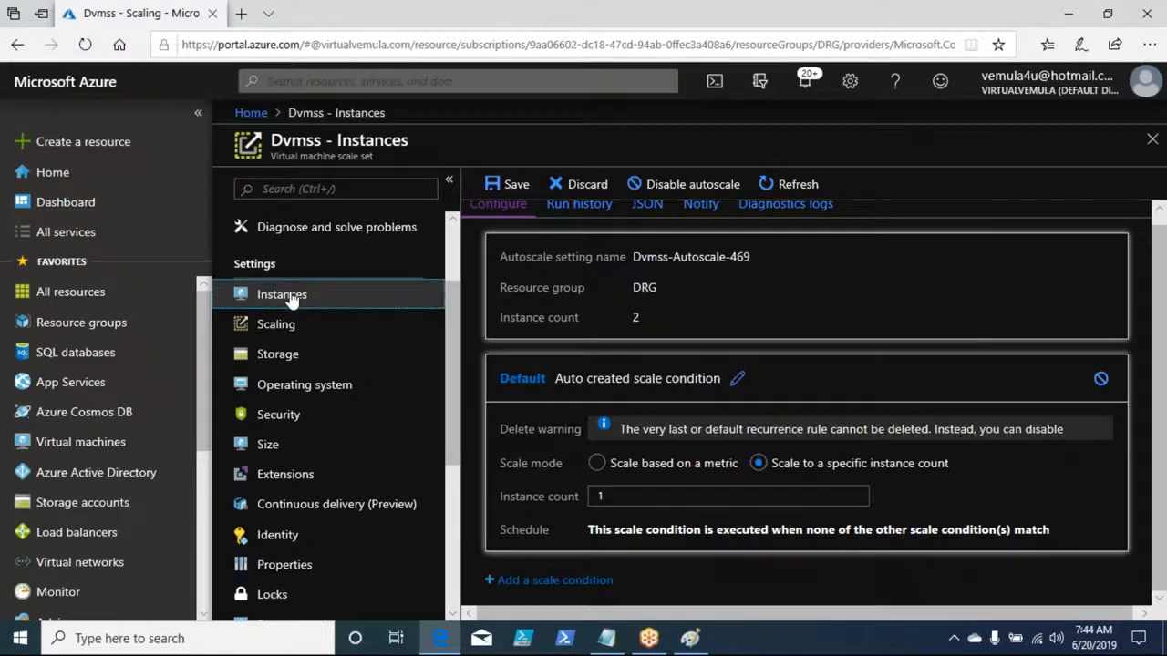
pyautogui.click(503, 376)
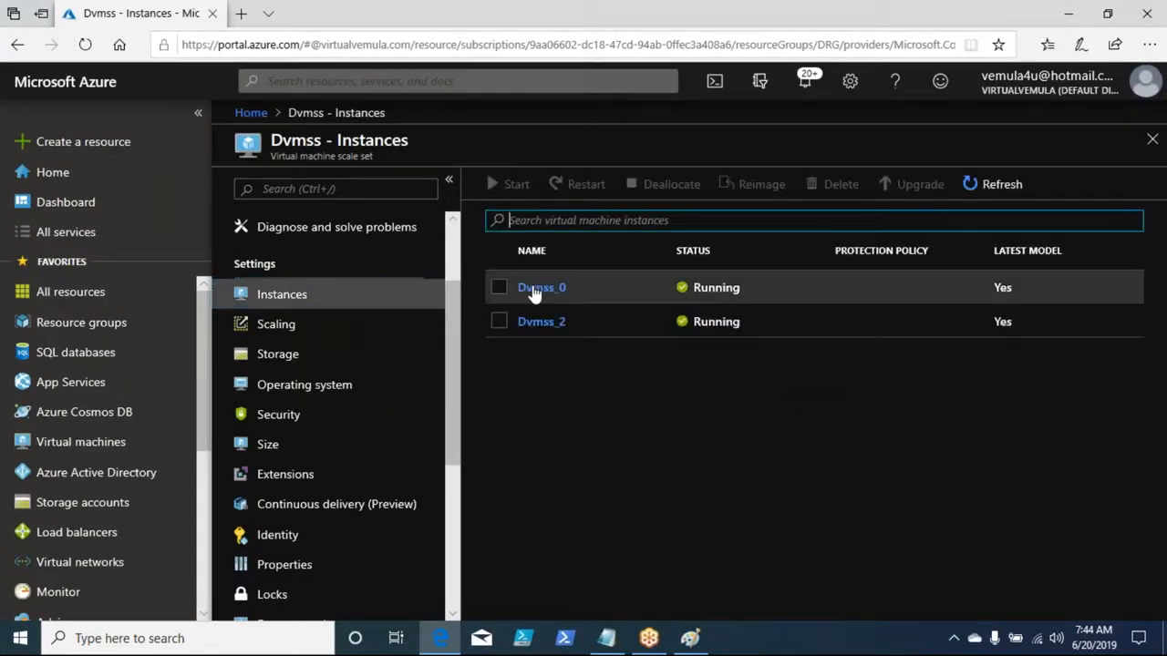
pyautogui.click(538, 288)
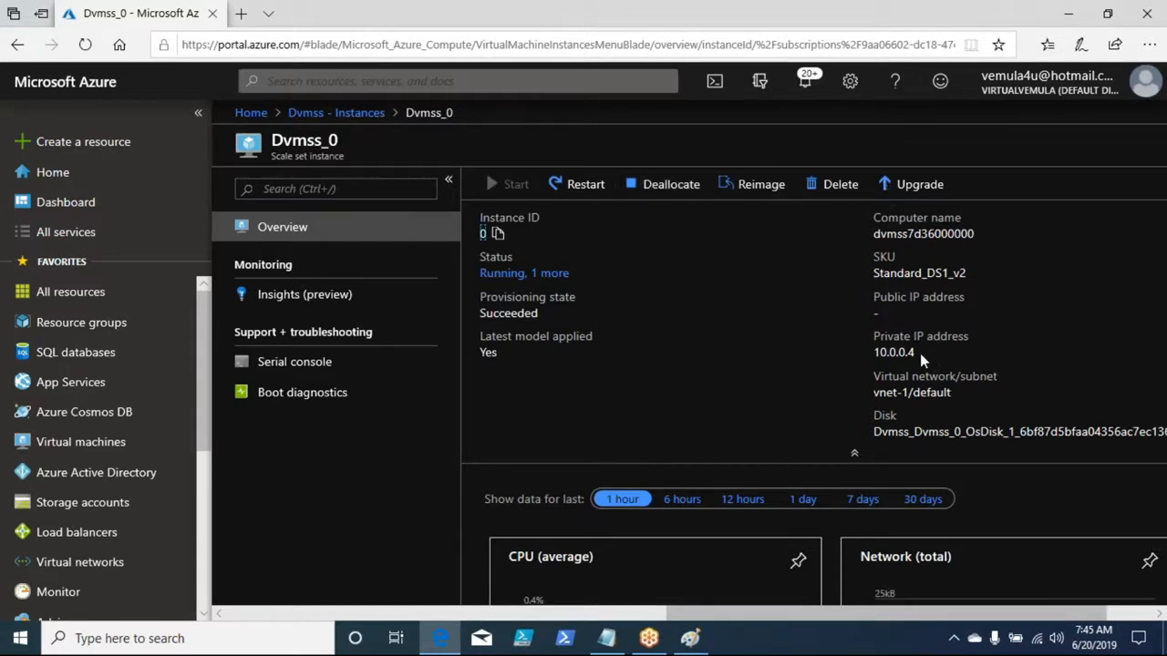
# Examine the public and private IP addresses of instance Dvmss_0
pyautogui.moveTo(921, 353)
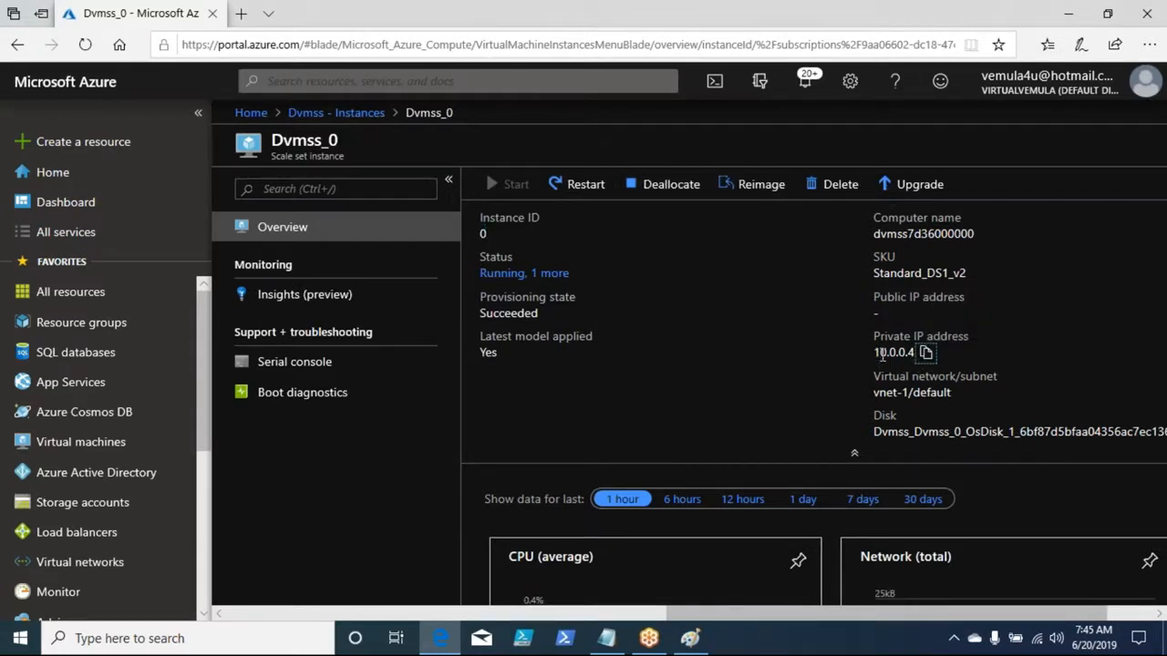
pyautogui.moveTo(877, 353); pyautogui.dragTo(914, 353)
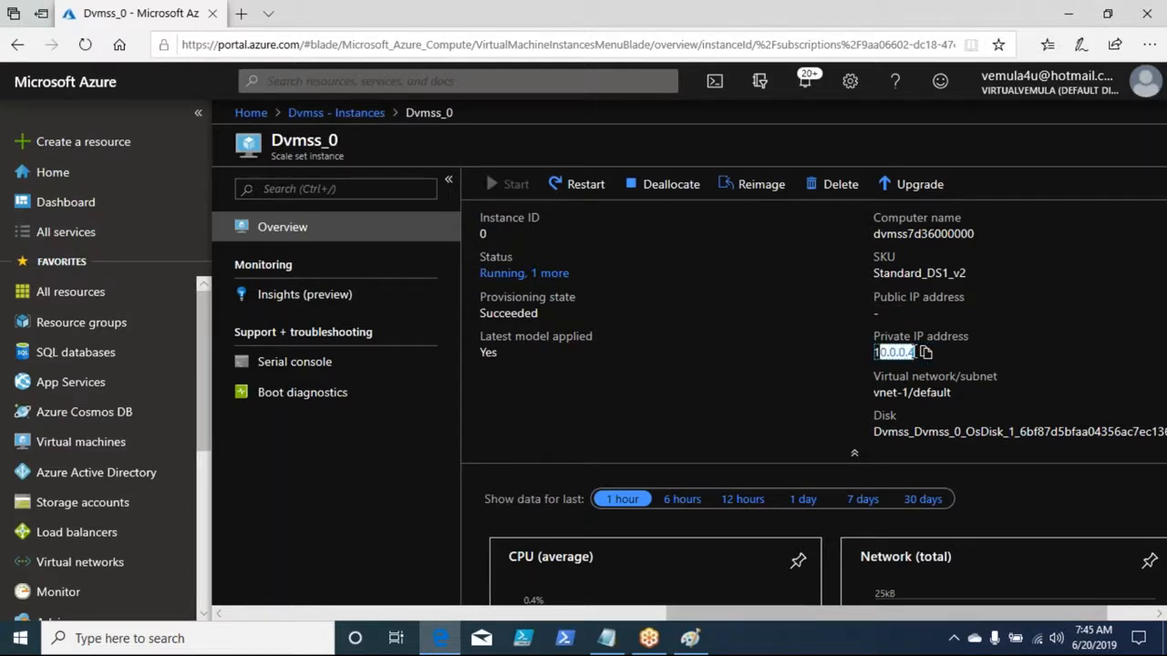
pyautogui.click(855, 370)
pyautogui.doubleClick(893, 353)
pyautogui.click(858, 330)
pyautogui.click(891, 314)
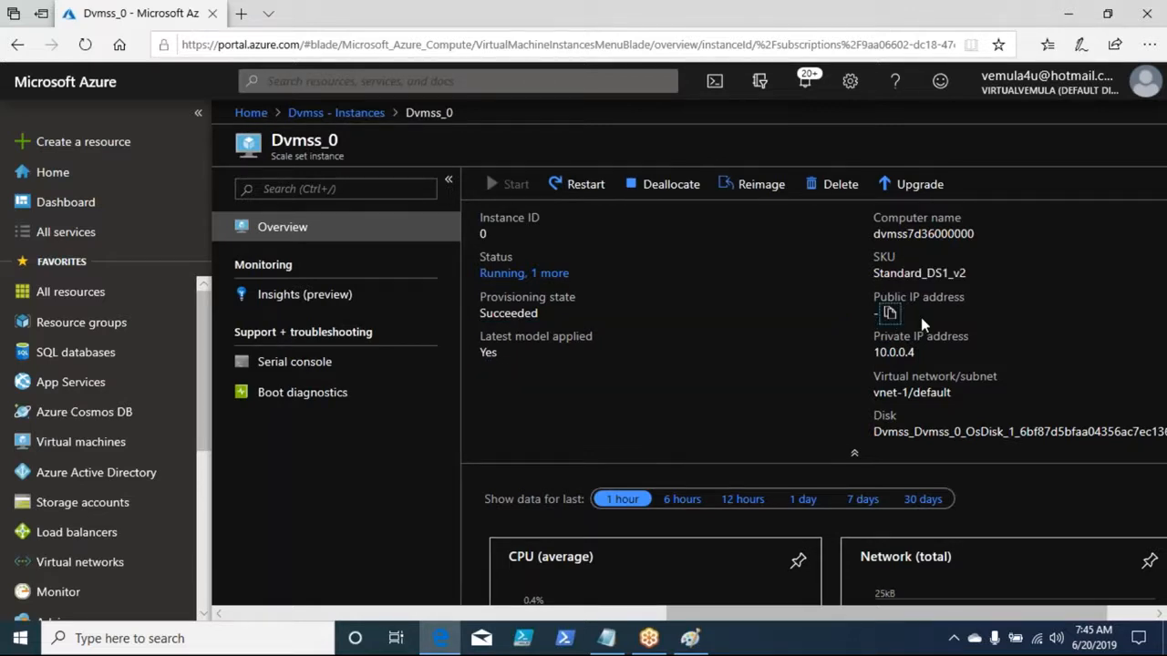
pyautogui.click(923, 354)
pyautogui.doubleClick(883, 354)
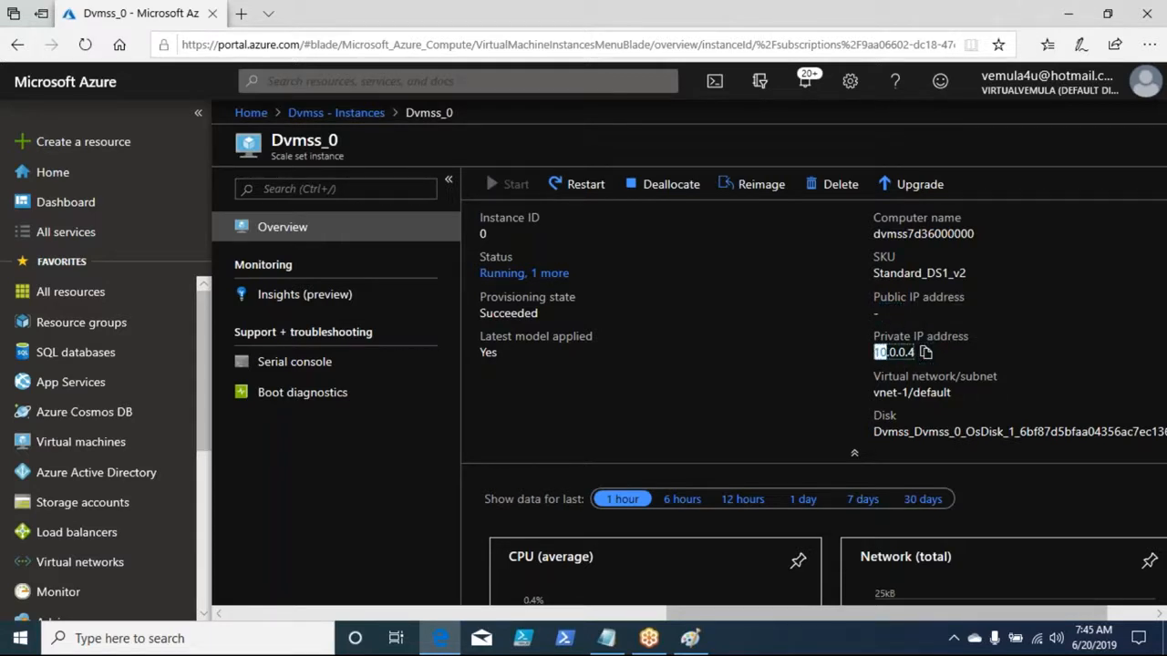
pyautogui.click(809, 396)
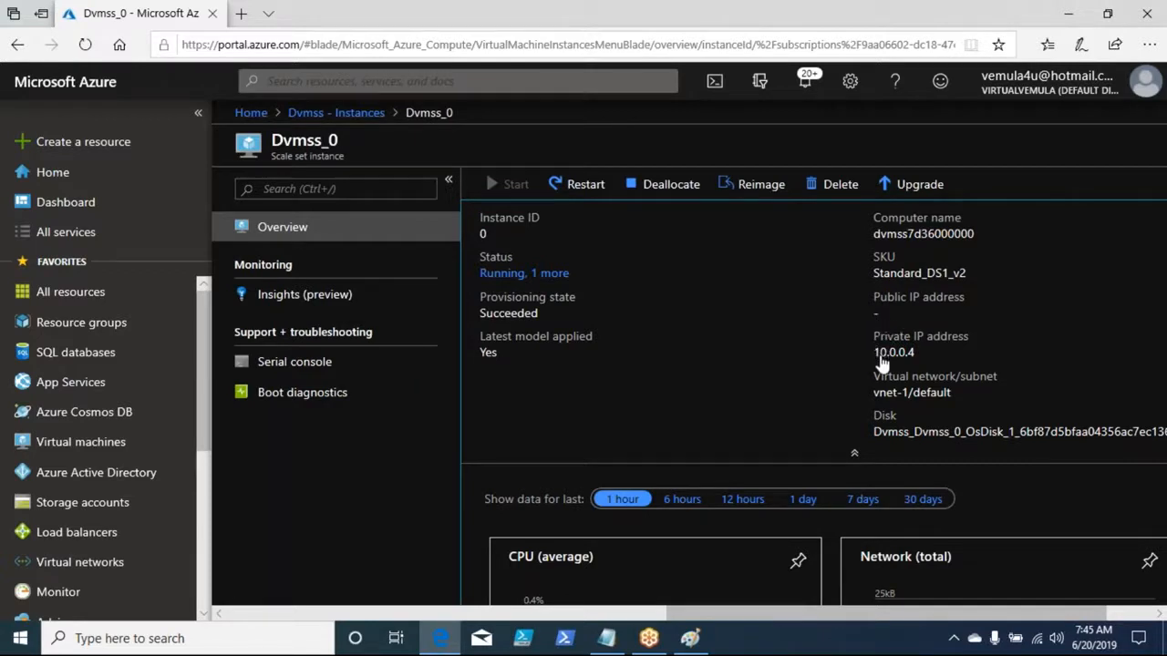
pyautogui.moveTo(873, 352); pyautogui.dragTo(912, 353)
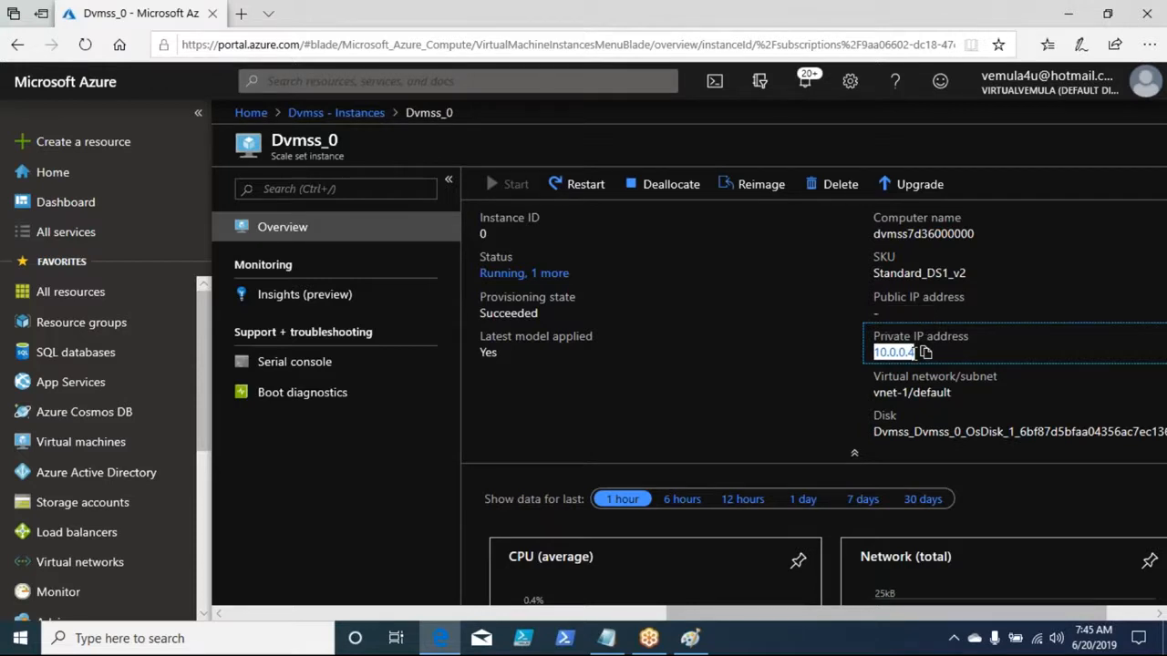
pyautogui.click(913, 354)
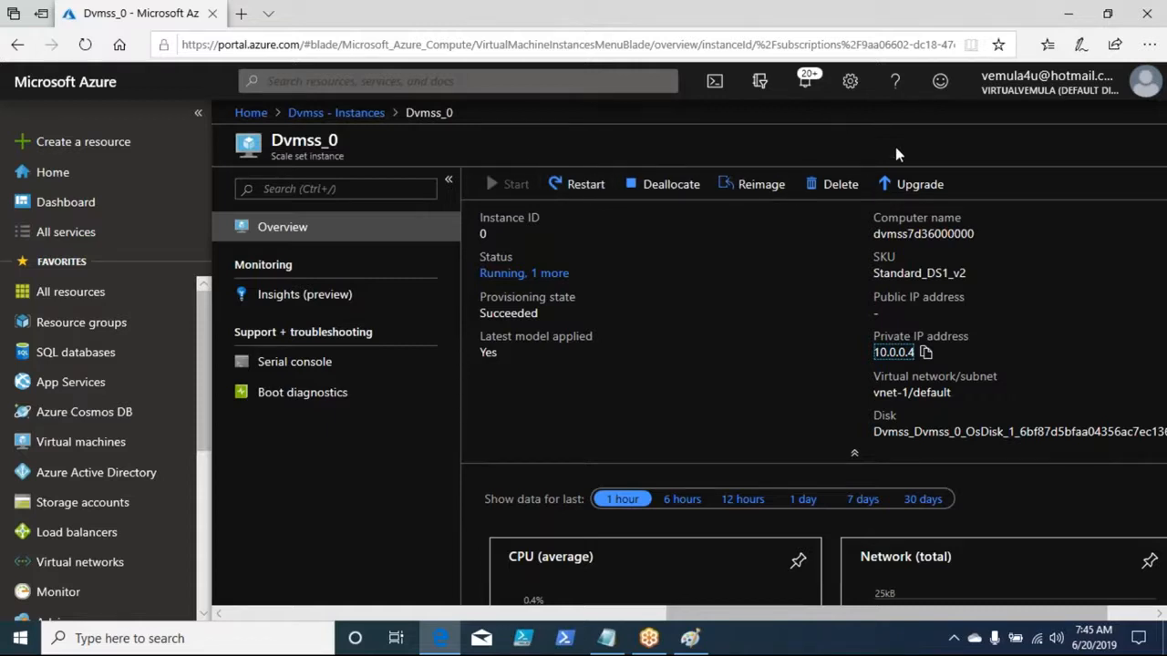
# Return from the instance to the Dvmss overview and collapse its essentials to view the average CPU chart
pyautogui.click(330, 121)
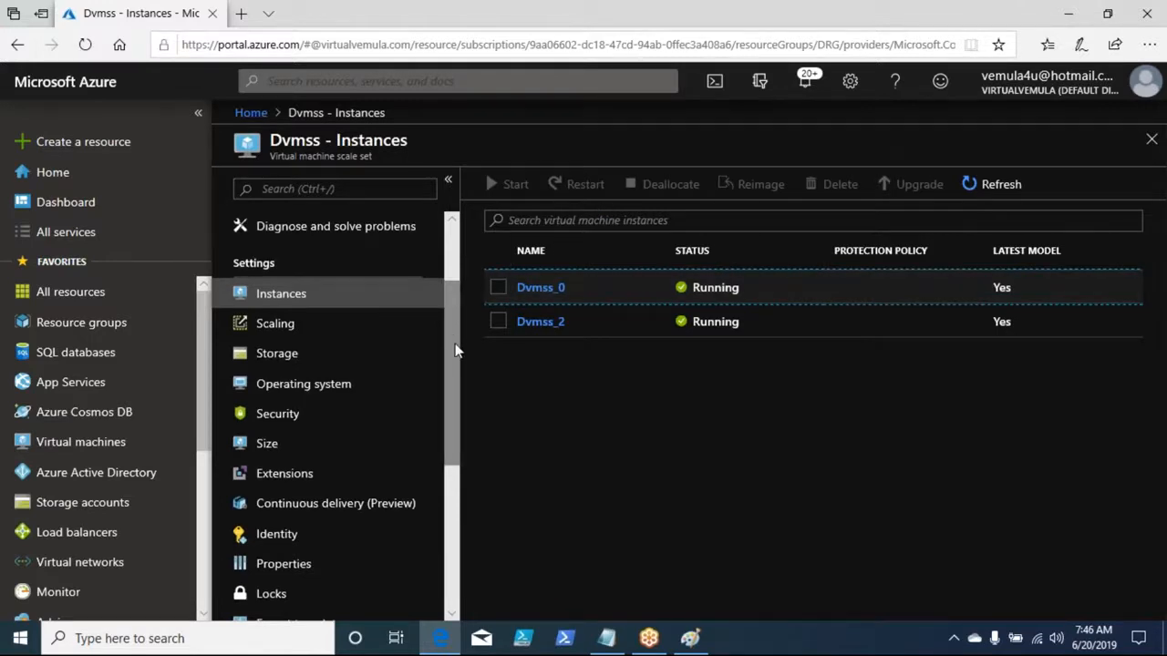
pyautogui.moveTo(450, 310); pyautogui.dragTo(446, 275)
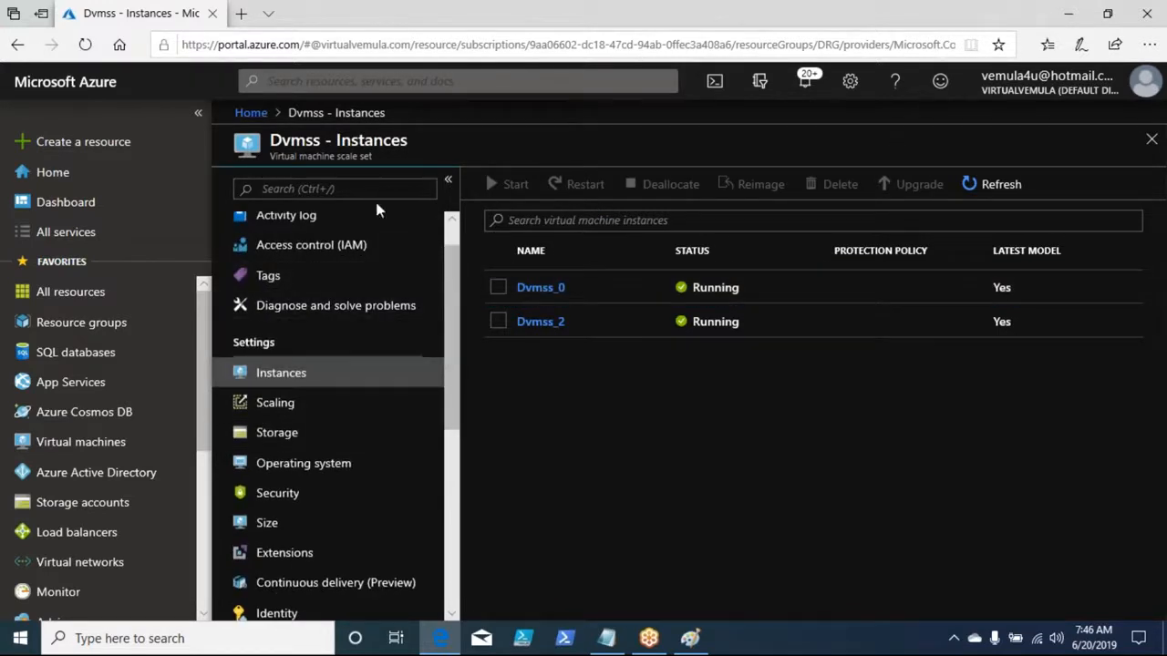
pyautogui.click(394, 79)
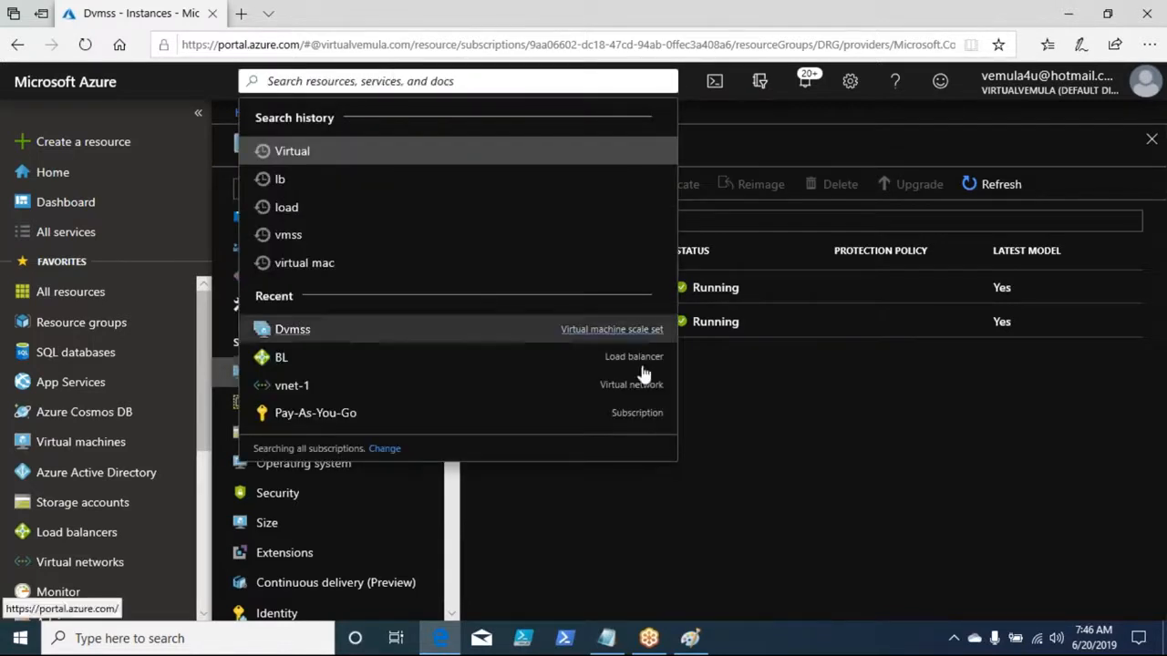
pyautogui.click(823, 487)
pyautogui.moveTo(460, 363); pyautogui.dragTo(294, 253)
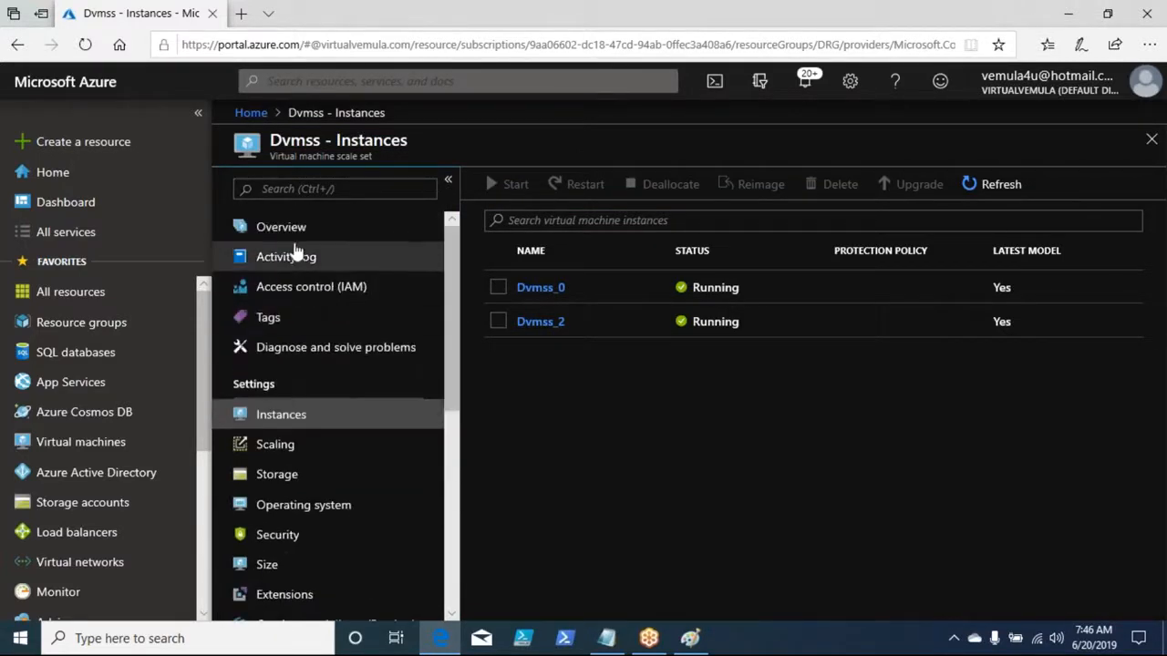
pyautogui.click(288, 234)
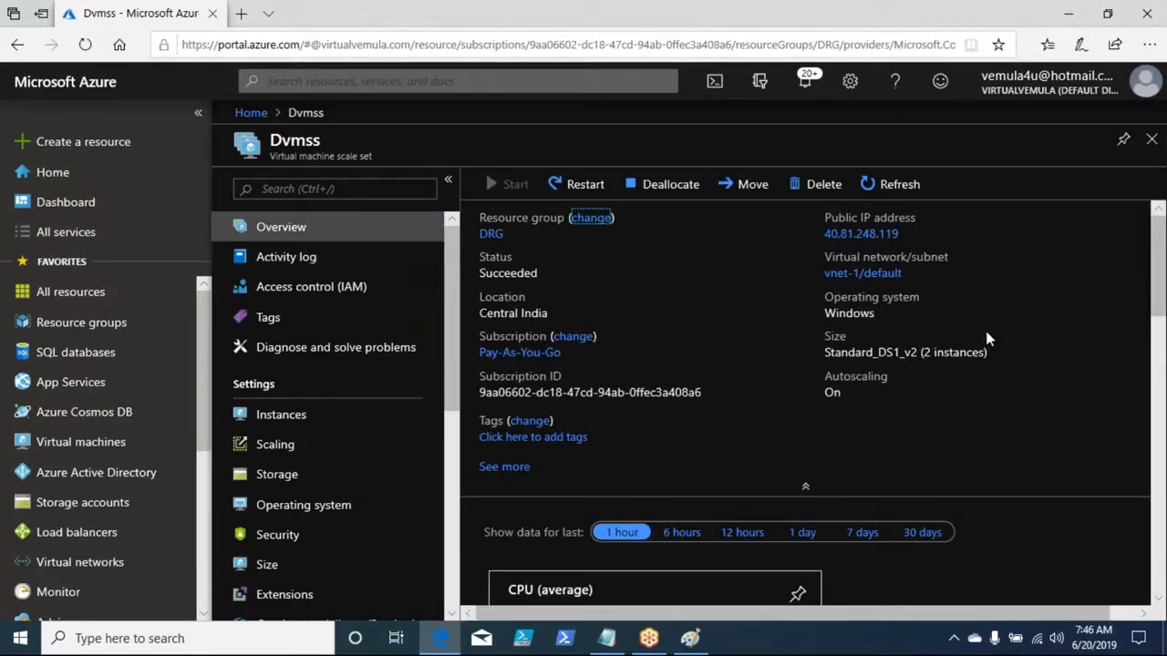
pyautogui.click(506, 486)
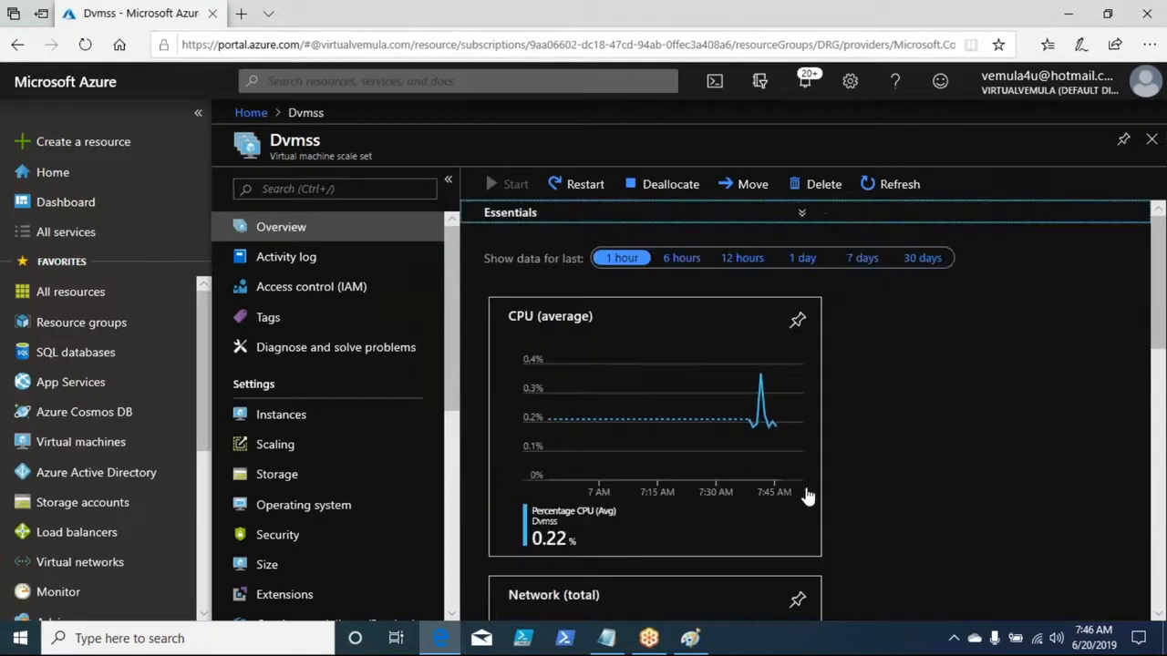
# Review the CPU and network charts for Dvmss and reopen its overview to show the essentials
pyautogui.scroll(-5, 1130, 383)
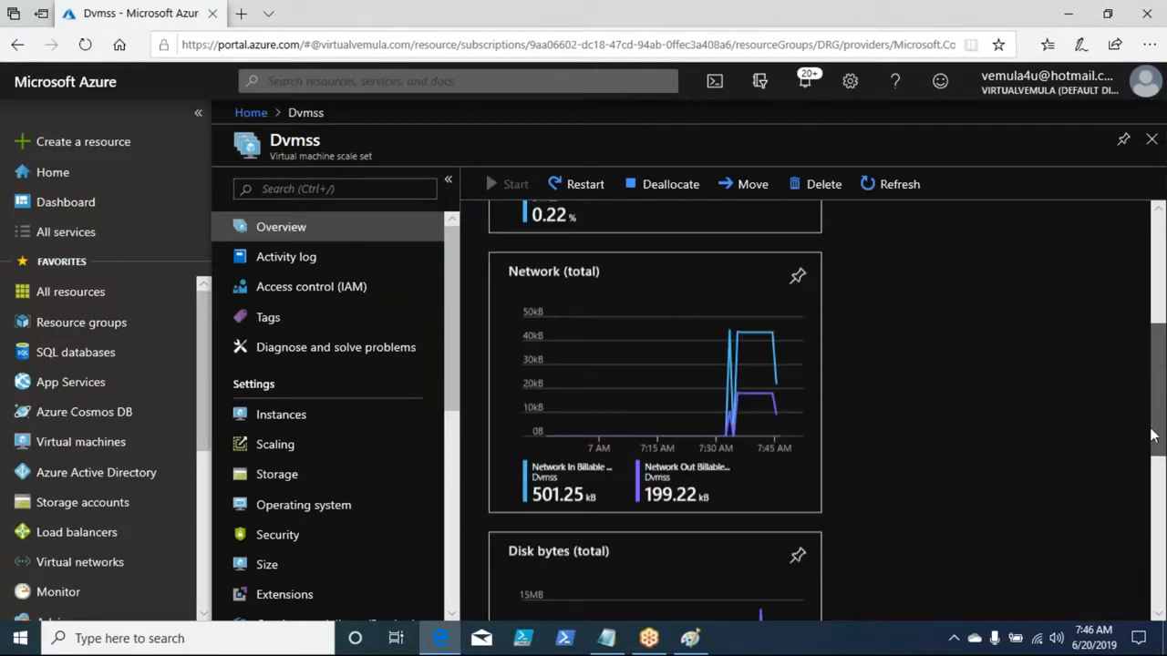
pyautogui.scroll(5, 1115, 410)
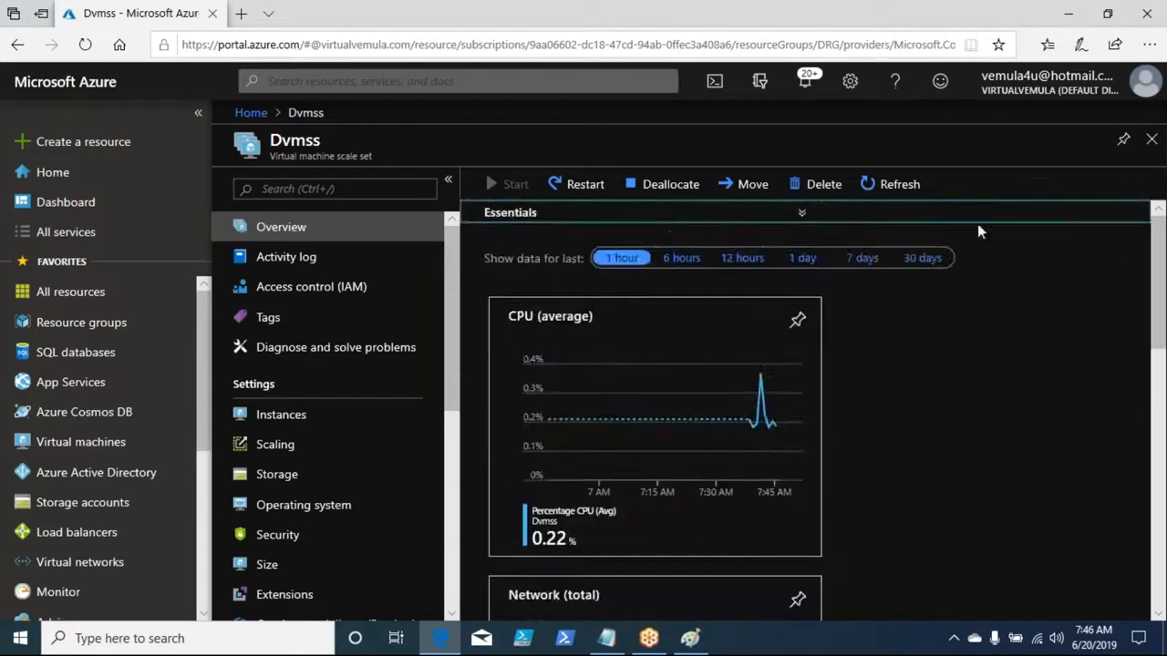
pyautogui.click(287, 237)
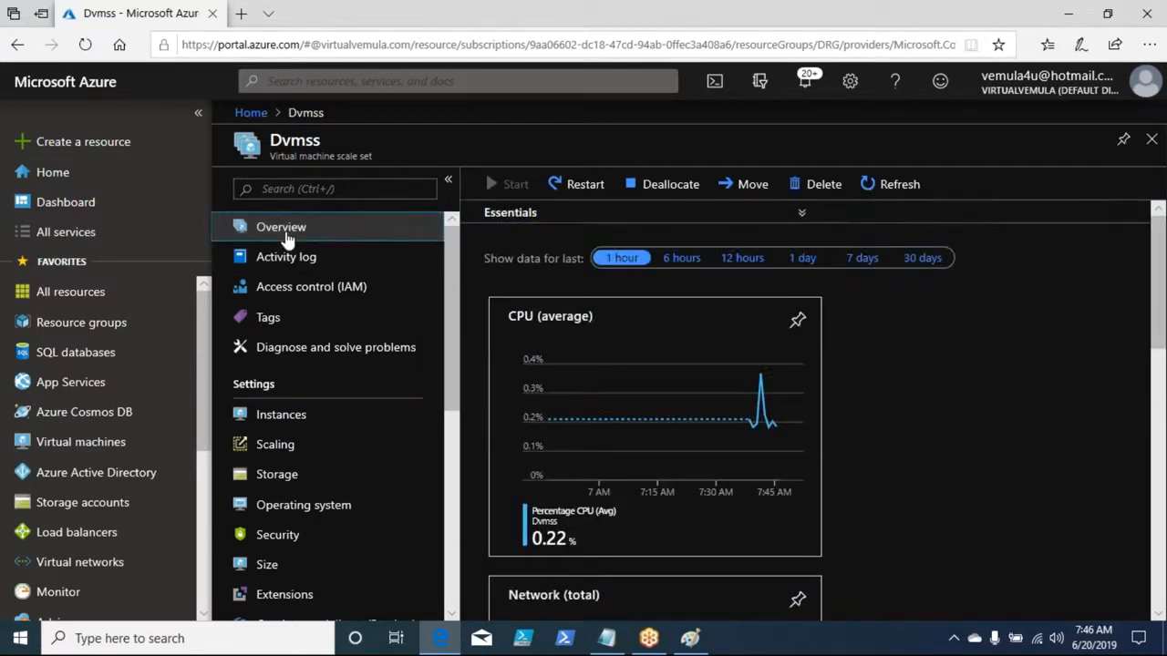
pyautogui.click(296, 261)
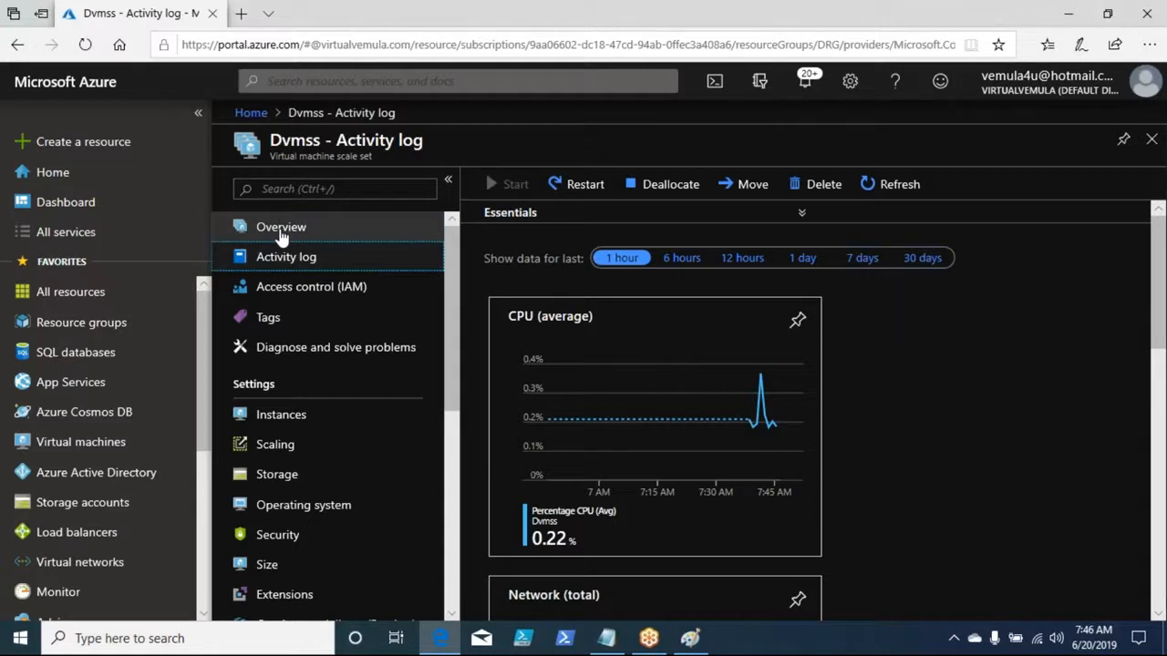
pyautogui.click(281, 235)
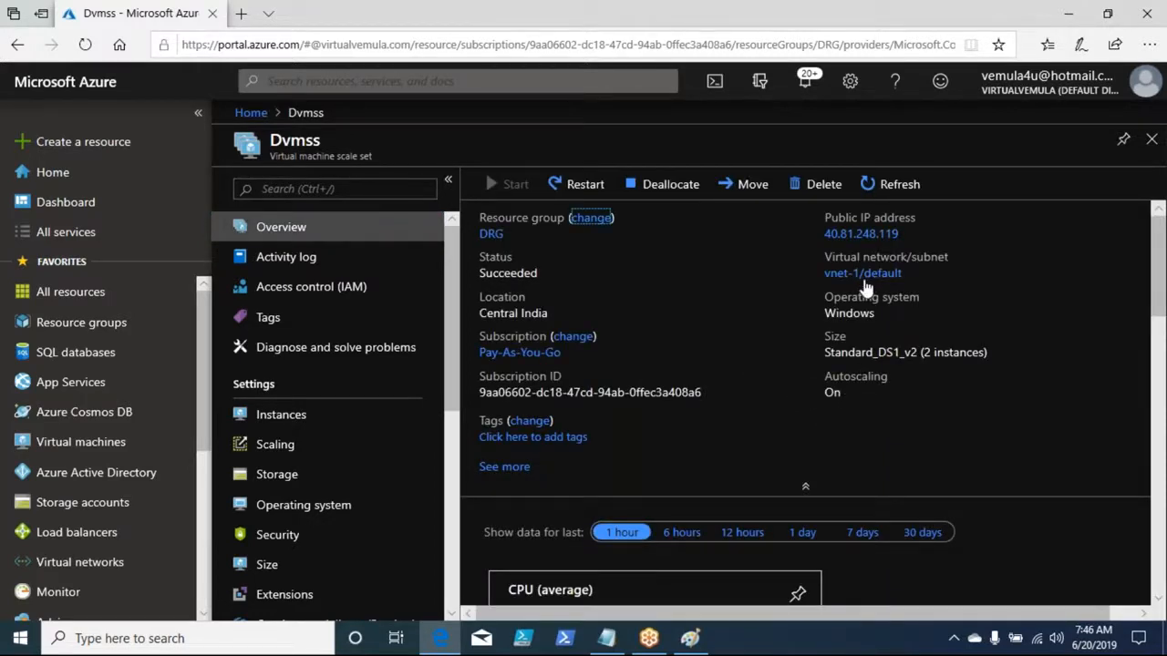
# Open the public IP address resource of Dvmss, examine its DNS name and follow its association to load balancer Dvmsslb
pyautogui.click(842, 234)
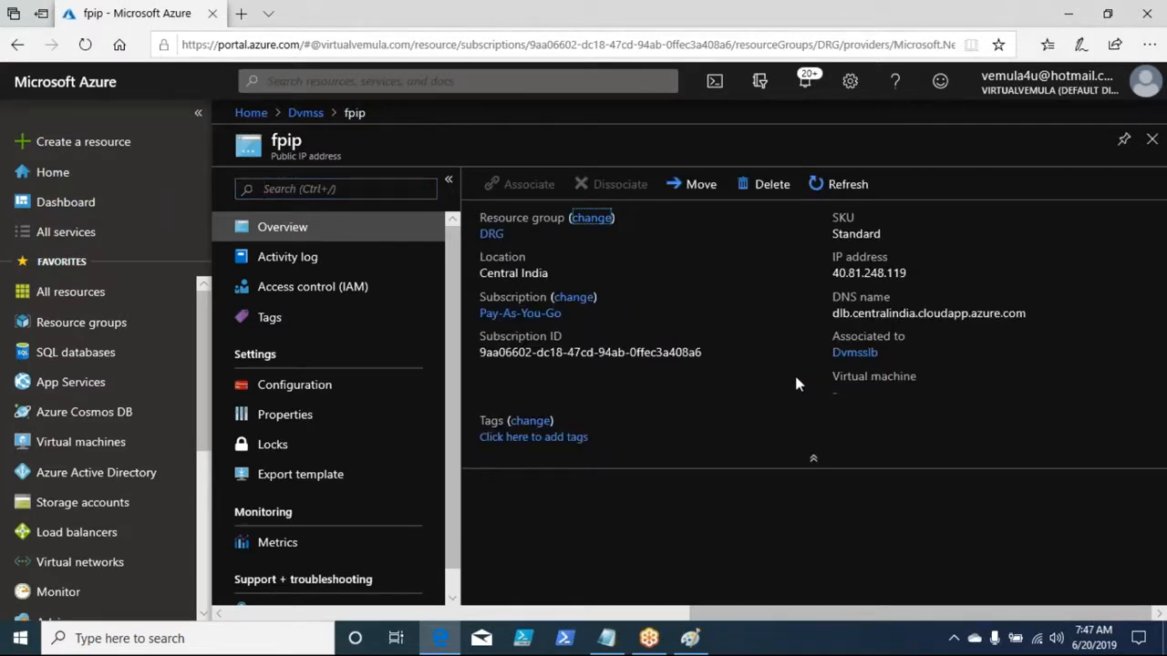
pyautogui.moveTo(832, 313); pyautogui.dragTo(1019, 315)
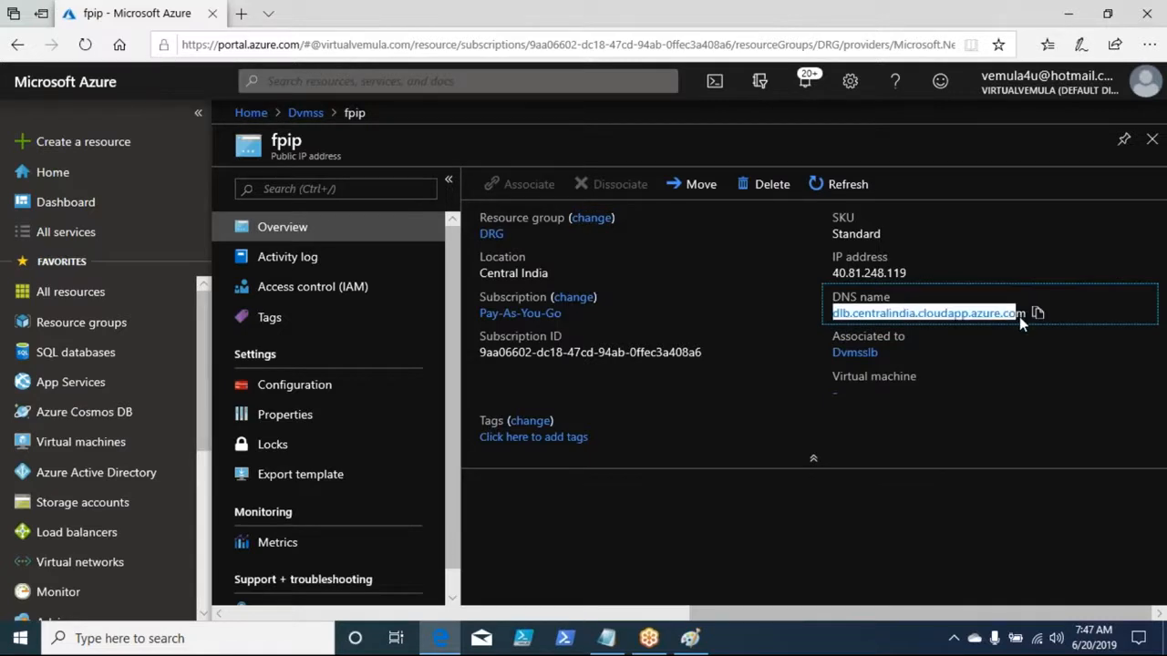
pyautogui.click(869, 361)
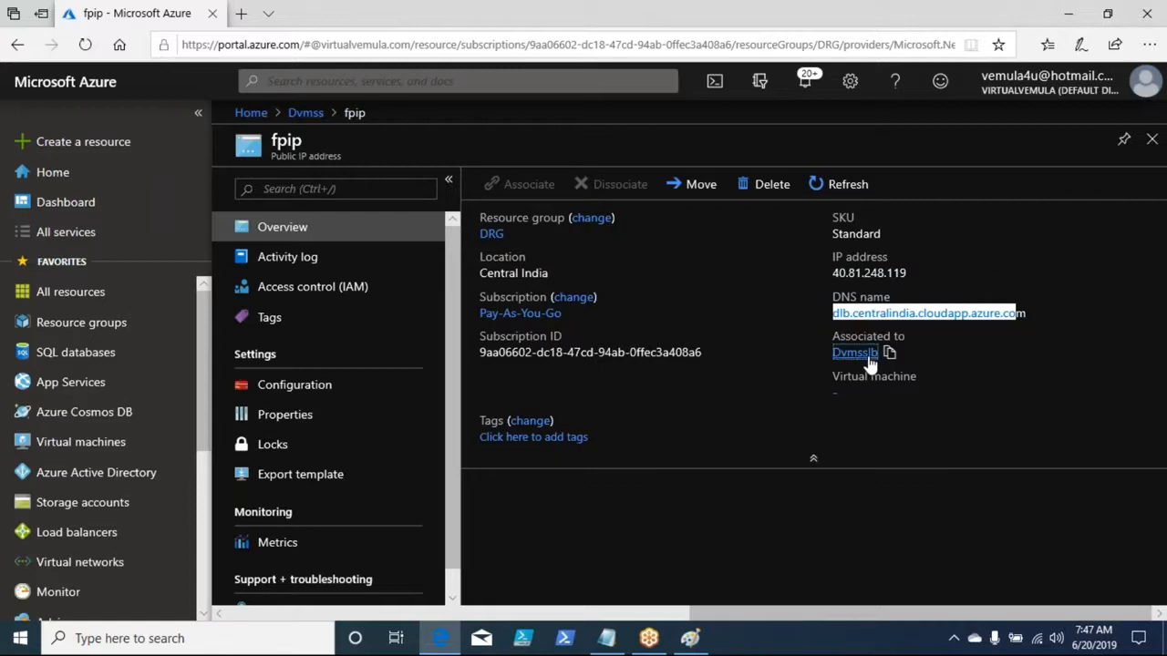
# Search the portal for "load" and open the list of load balancers
pyautogui.click(529, 77)
pyautogui.write('load')
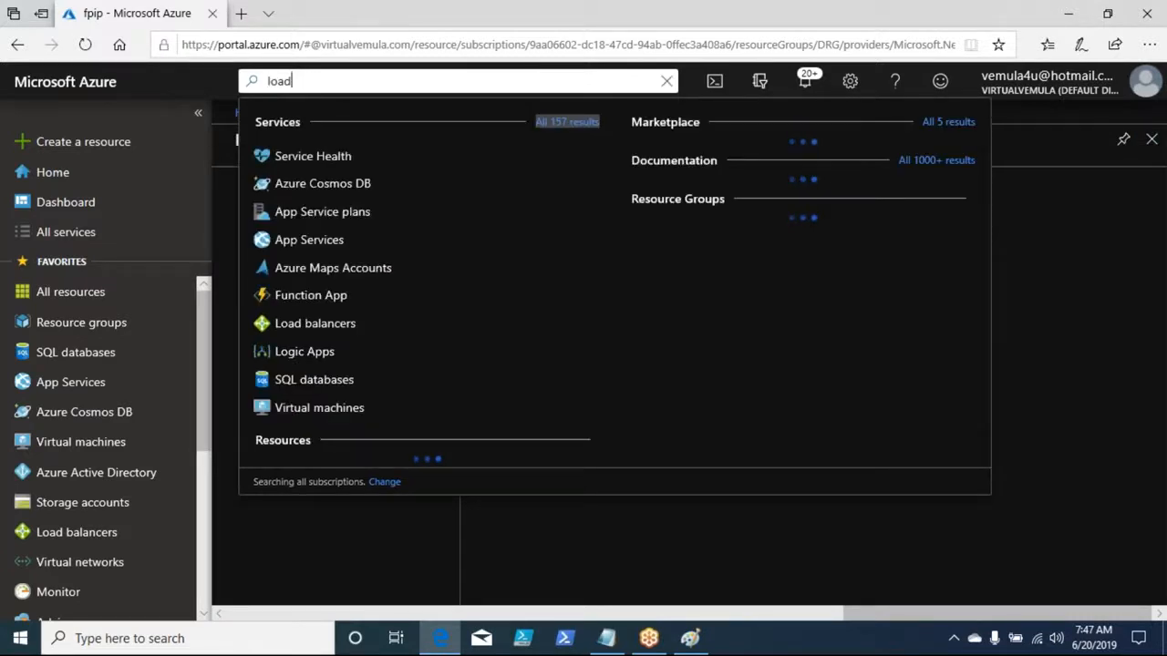
pyautogui.click(334, 324)
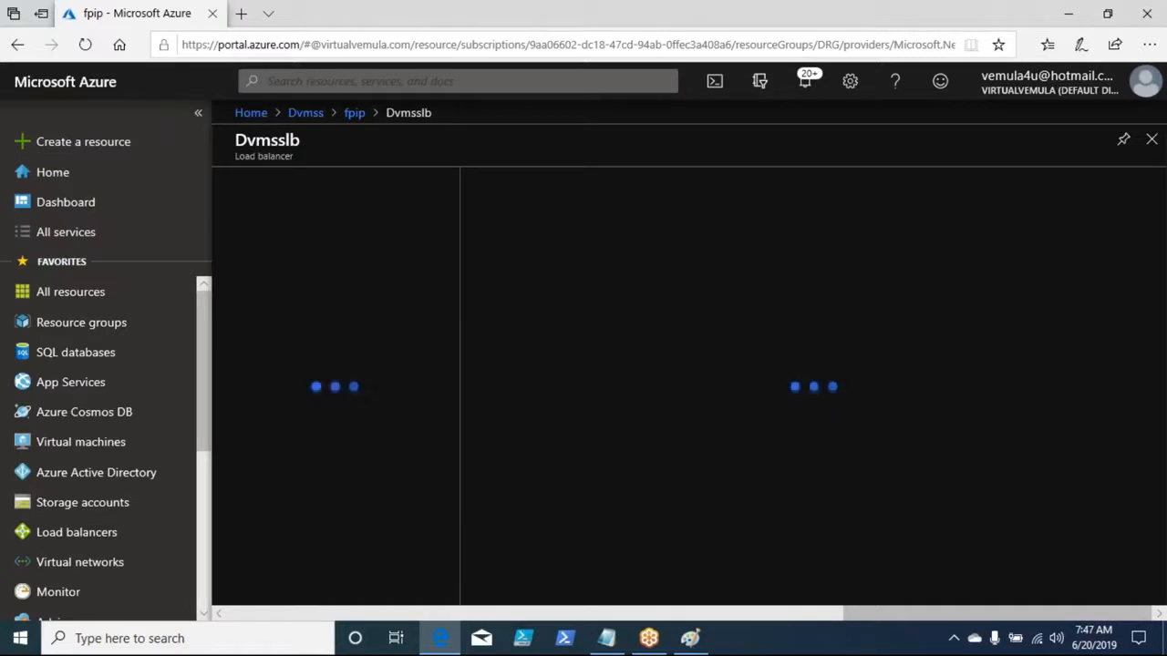
pyautogui.click(354, 85)
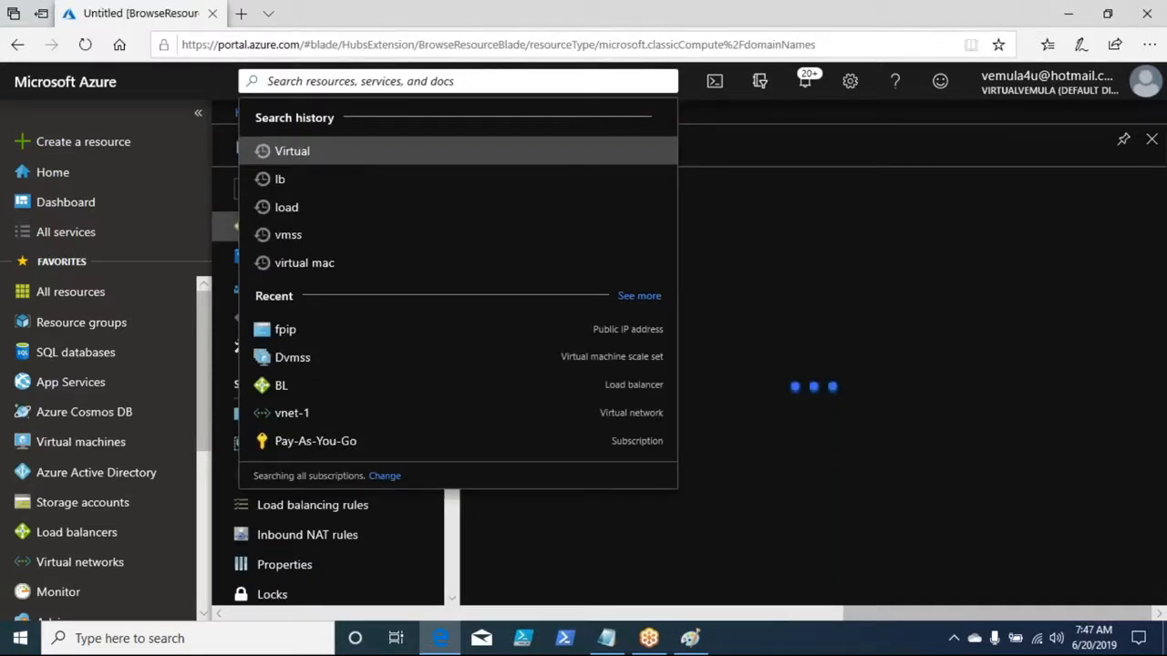
pyautogui.click(306, 208)
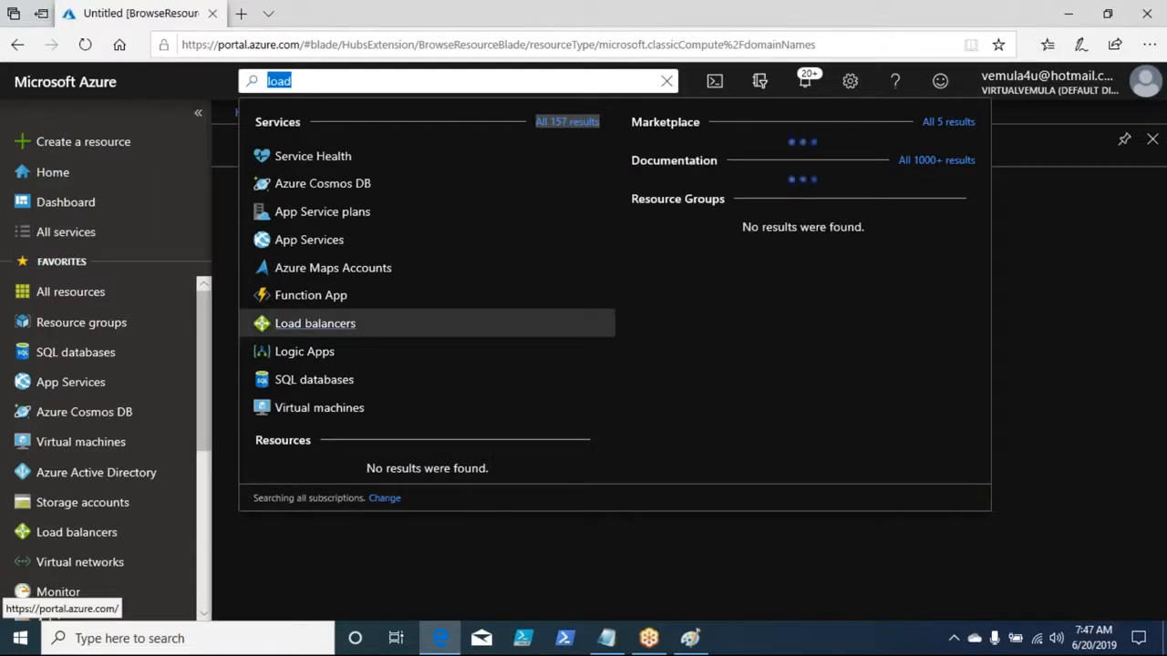
pyautogui.click(315, 324)
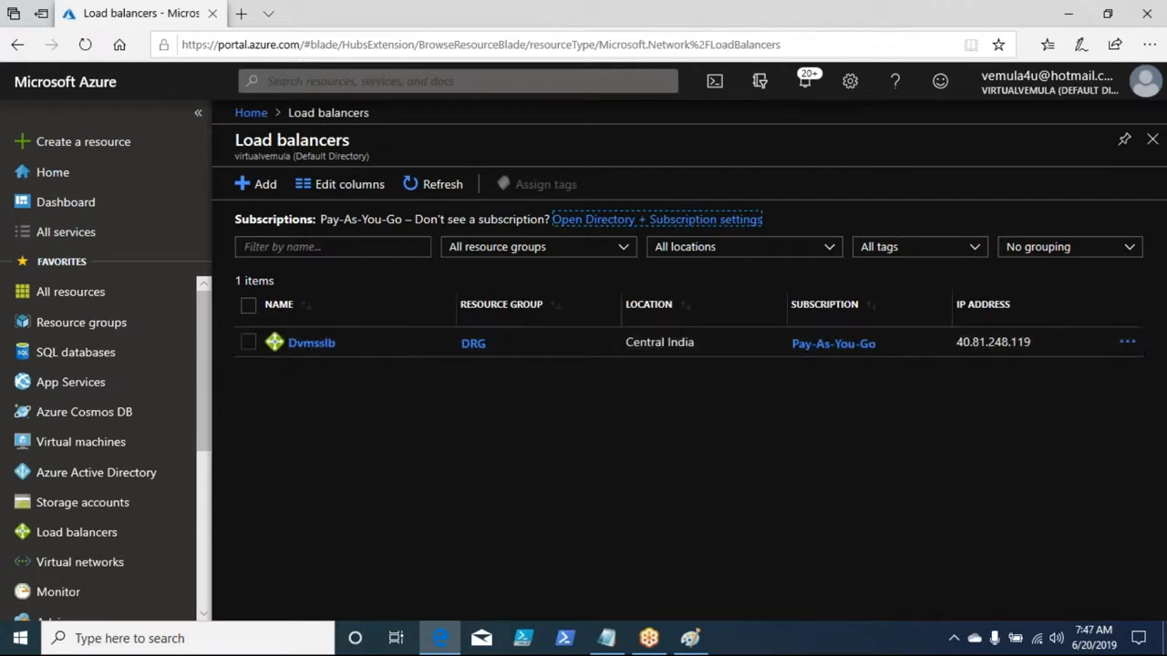
# Examine the public IP address listed for the Dvmsslb load balancer
pyautogui.moveTo(438, 343); pyautogui.dragTo(1015, 351)
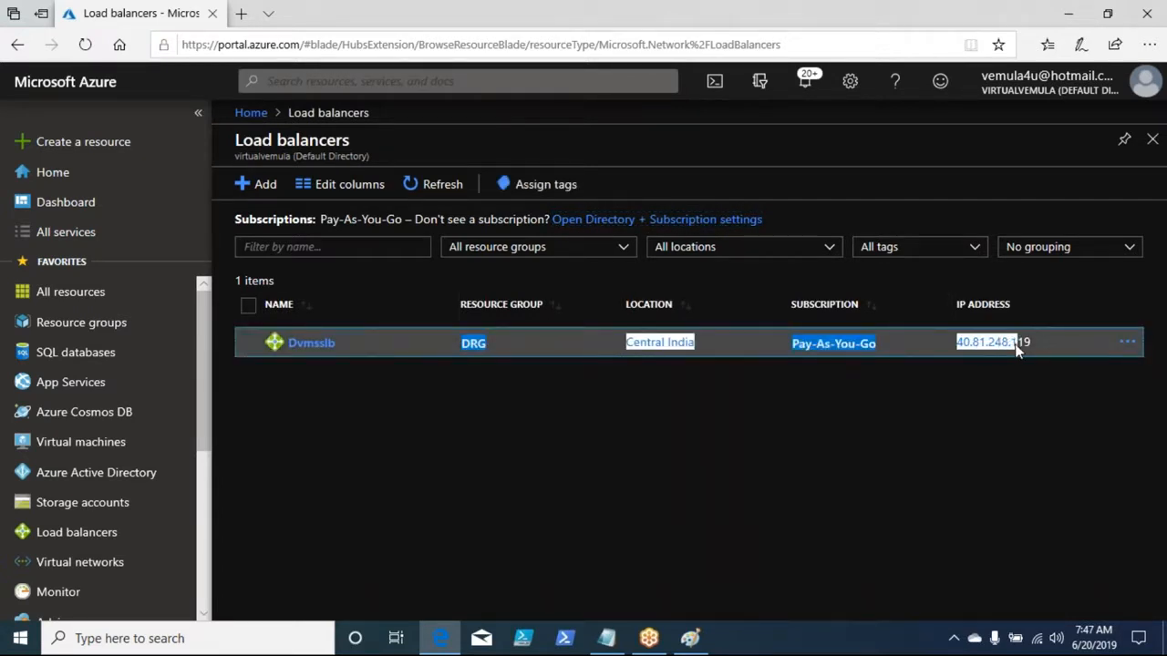
pyautogui.click(1013, 380)
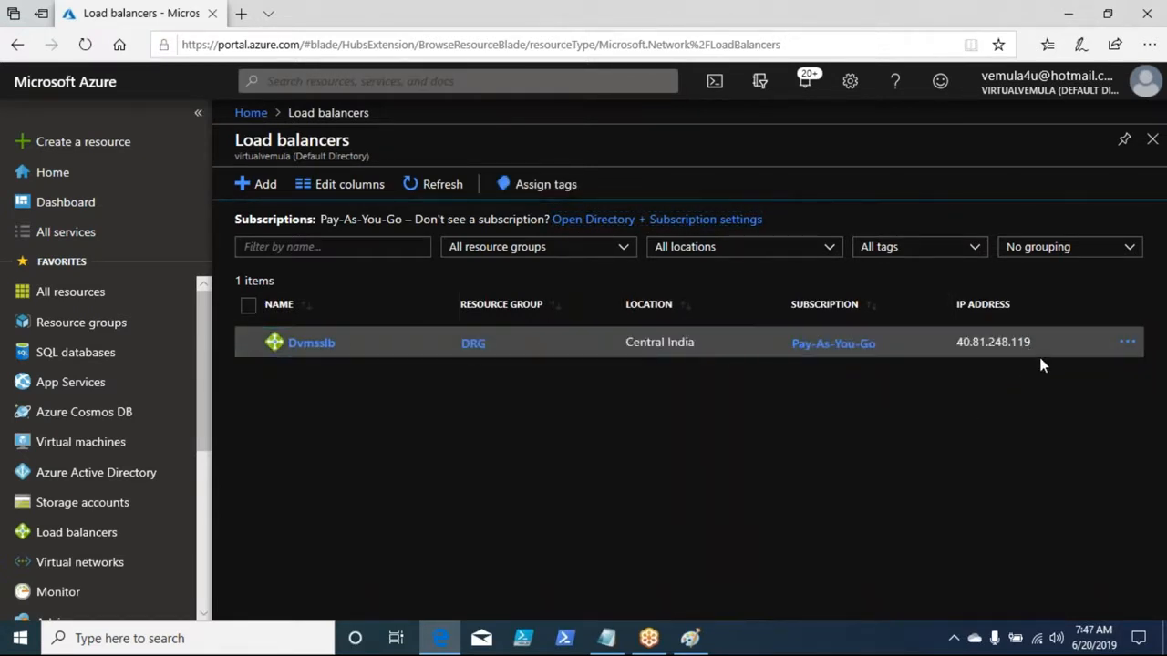
pyautogui.moveTo(1033, 344); pyautogui.dragTo(959, 350)
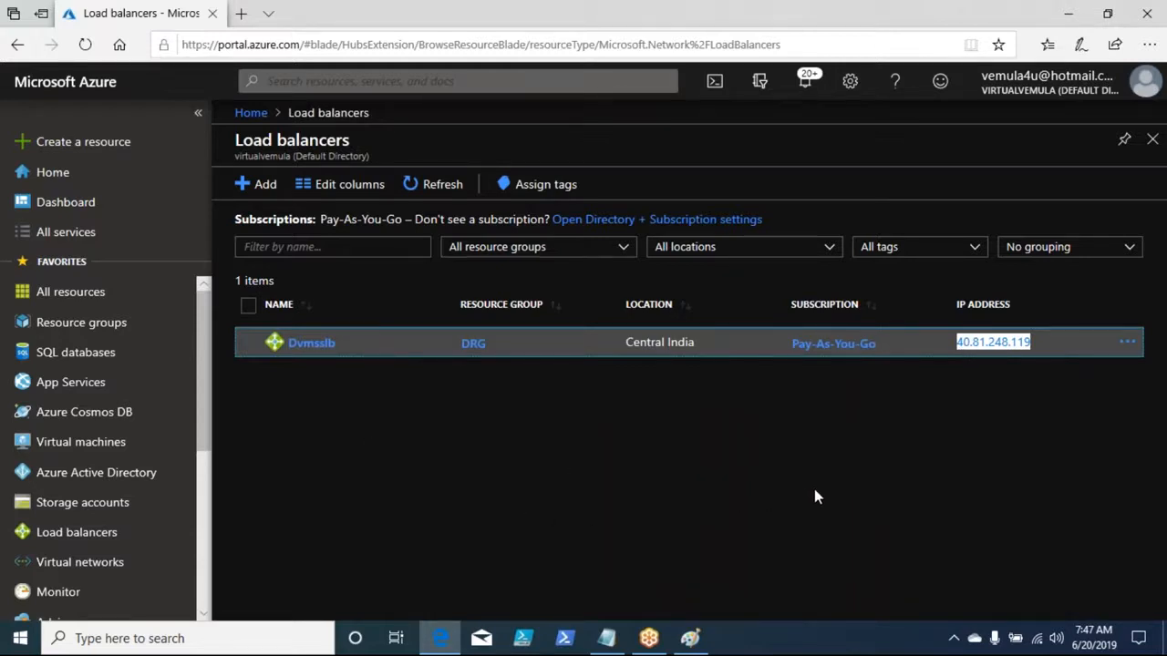
pyautogui.moveTo(1044, 347); pyautogui.dragTo(976, 348)
pyautogui.click(903, 476)
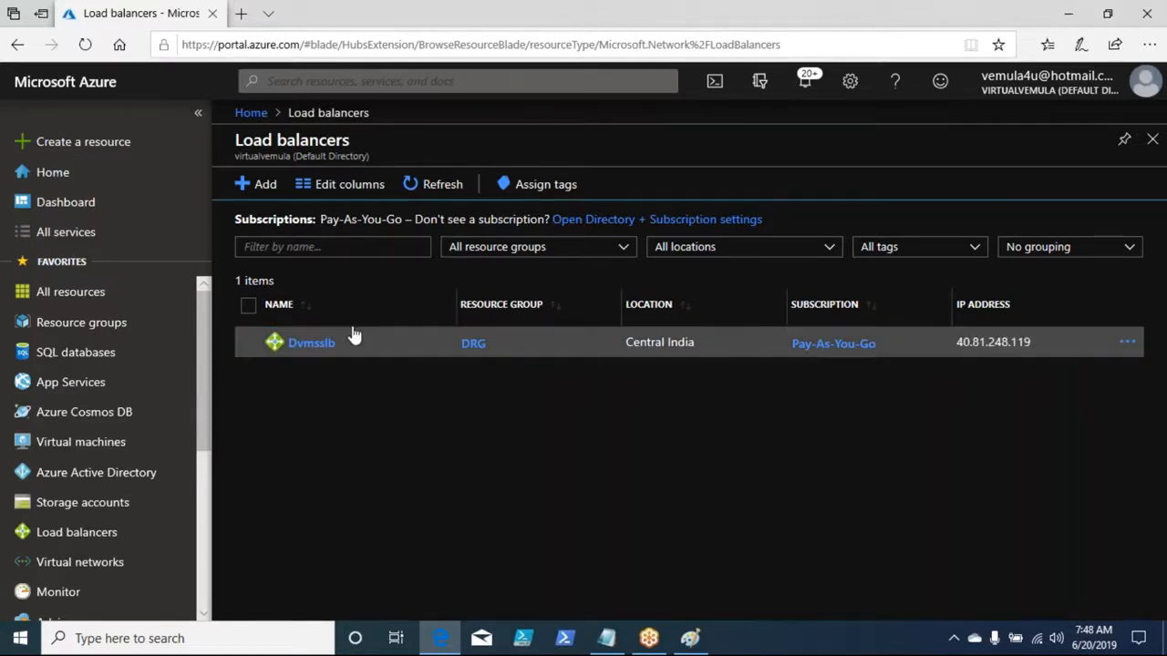
# Open the Dvmsslb load balancer and expand backend pool bepool to examine its member instances
pyautogui.click(311, 344)
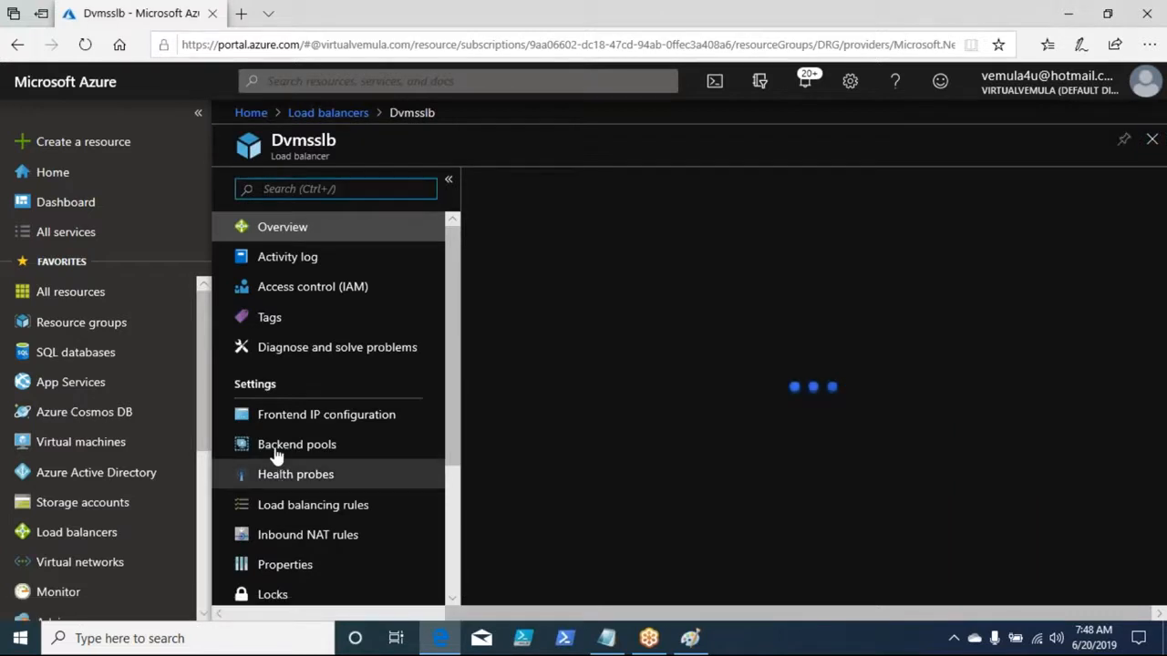
pyautogui.click(276, 456)
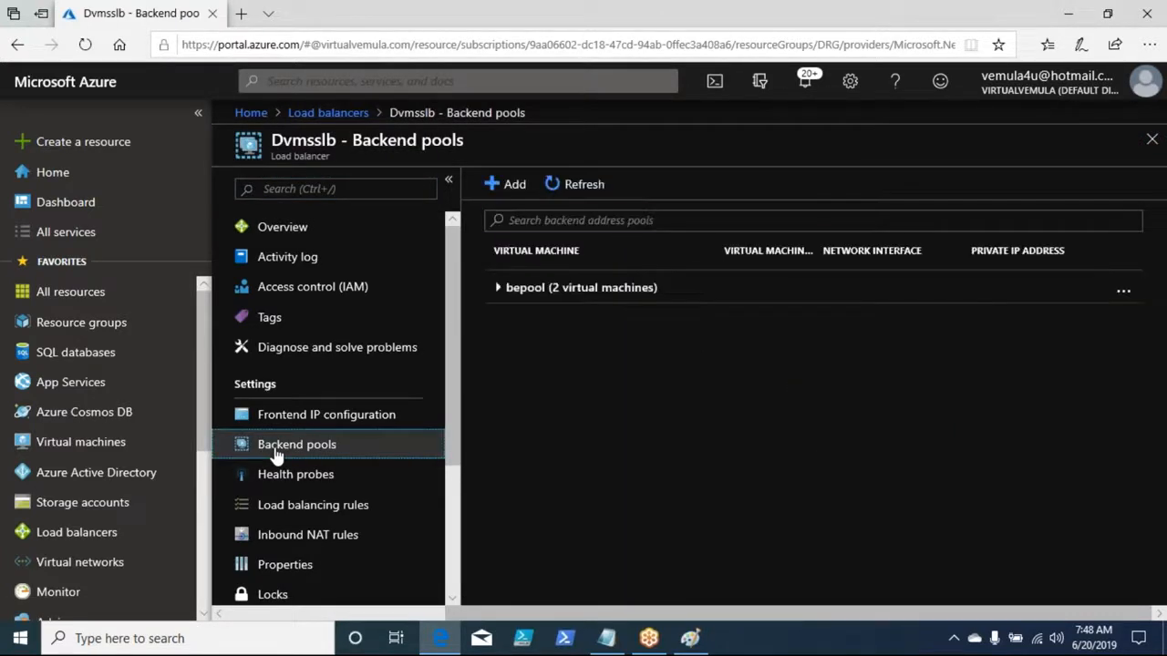
pyautogui.click(509, 289)
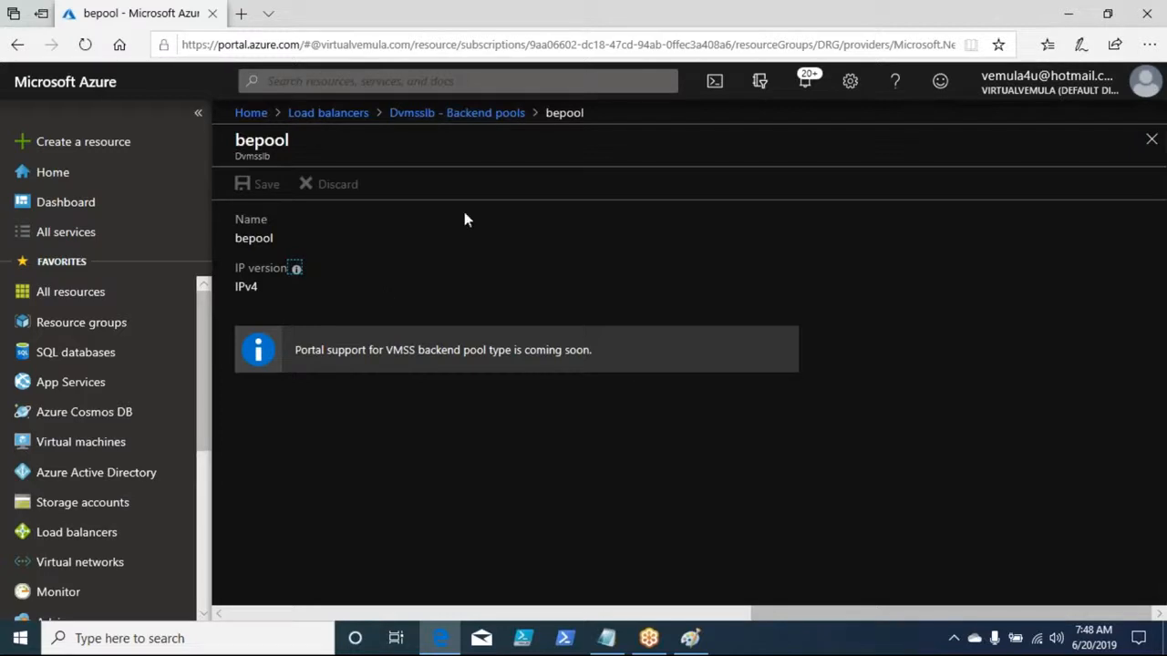
pyautogui.click(455, 116)
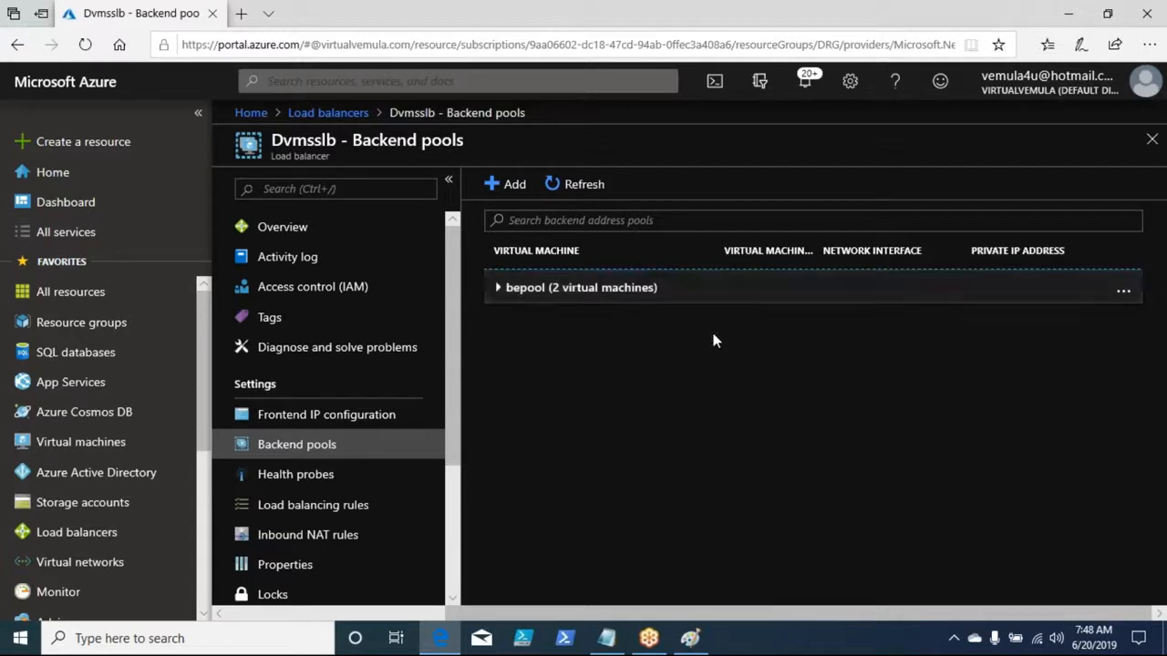
pyautogui.click(499, 289)
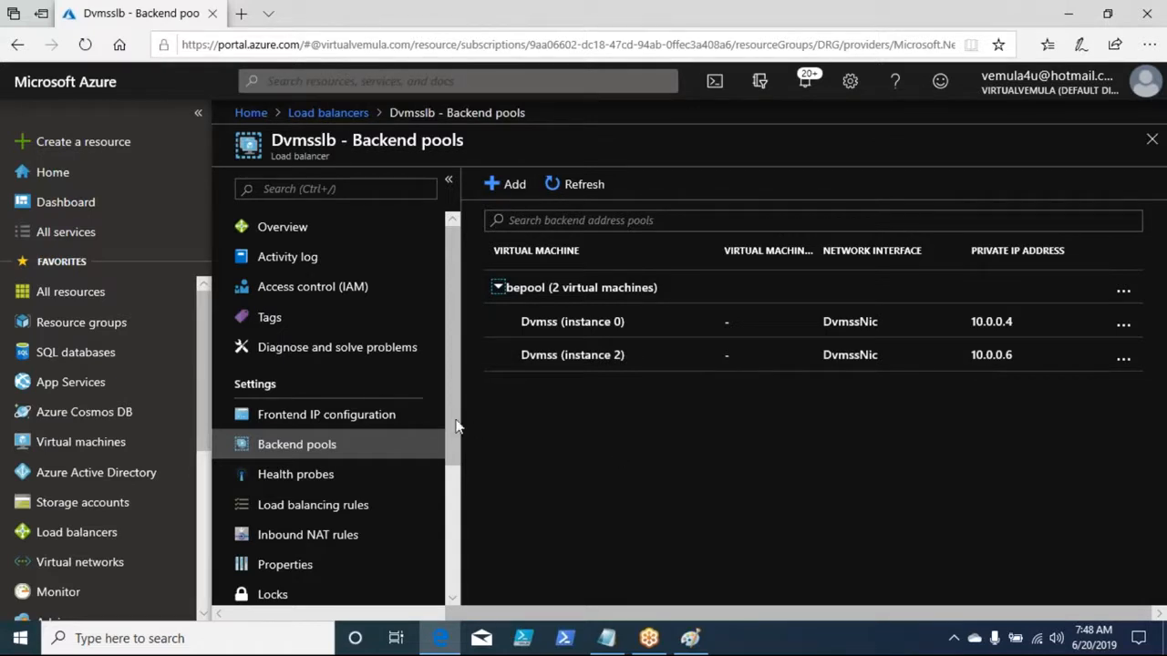
# Review the frontend IP configuration, backend pools, health probes and load balancing rules of Dvmsslb
pyautogui.click(356, 427)
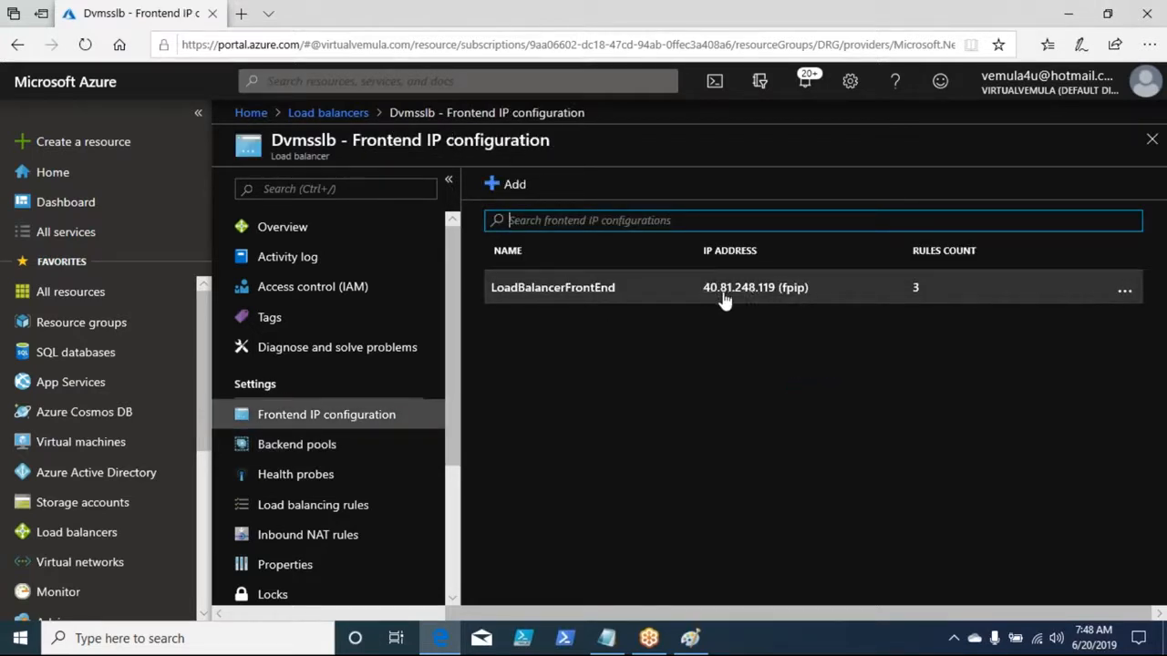
pyautogui.click(321, 450)
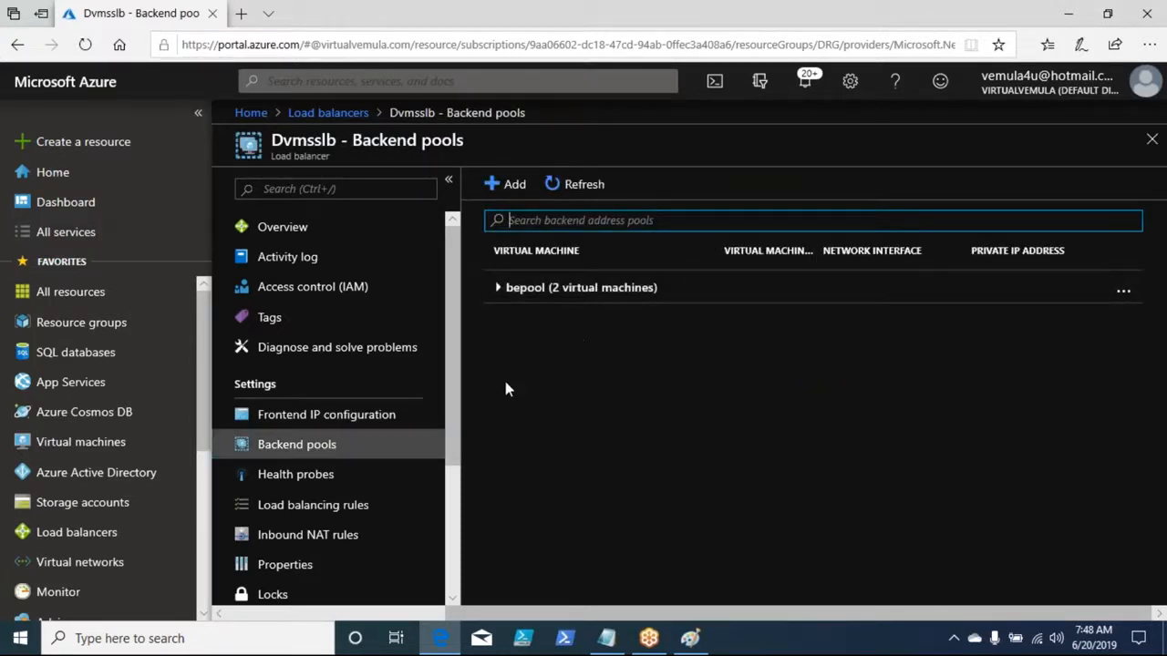
pyautogui.click(318, 485)
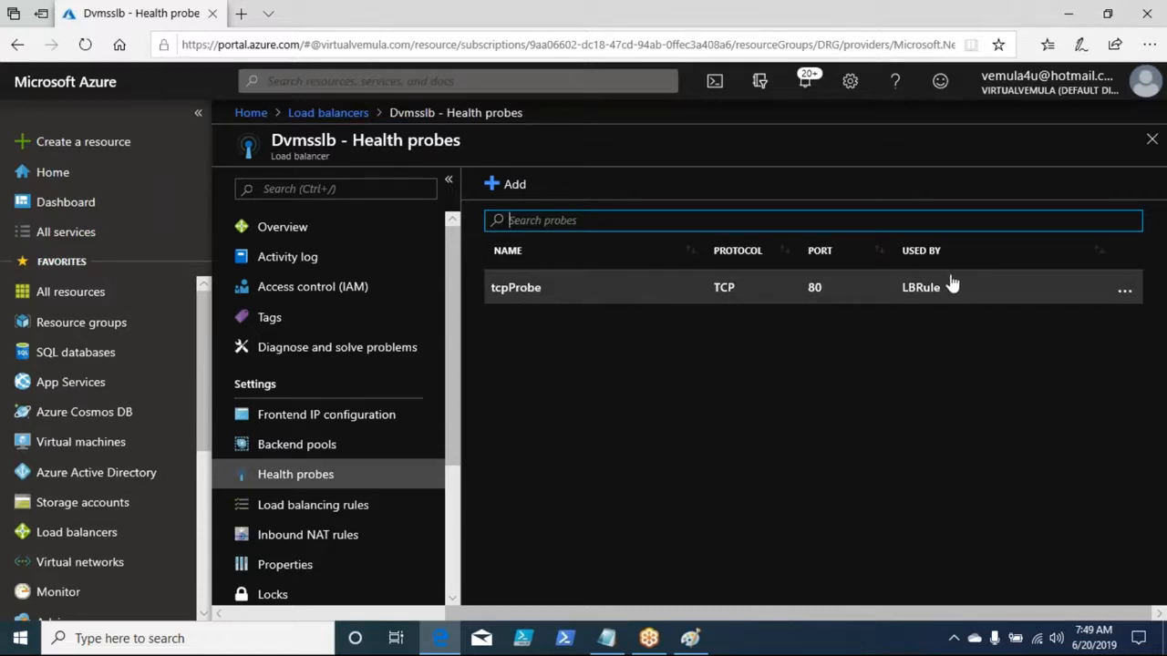
pyautogui.click(308, 518)
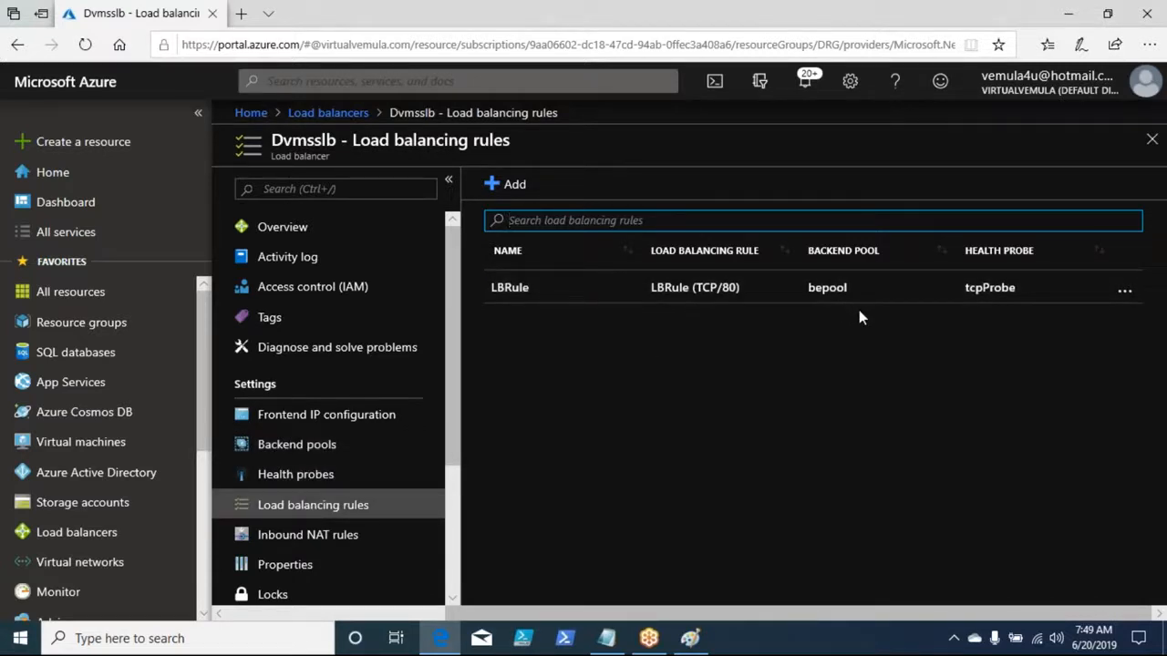
# Open the inbound NAT rules of Dvmsslb and examine the natpool.0 rule's destination address and service port
pyautogui.click(361, 542)
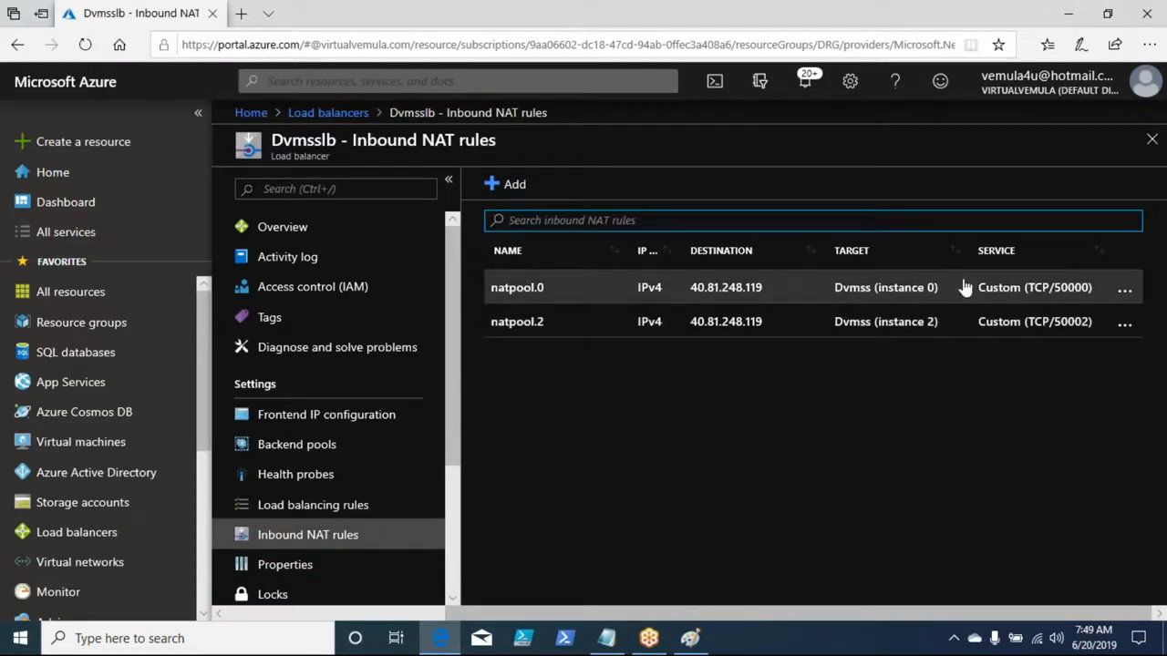
pyautogui.click(550, 301)
pyautogui.moveTo(550, 300); pyautogui.dragTo(490, 297)
pyautogui.moveTo(764, 290); pyautogui.dragTo(693, 296)
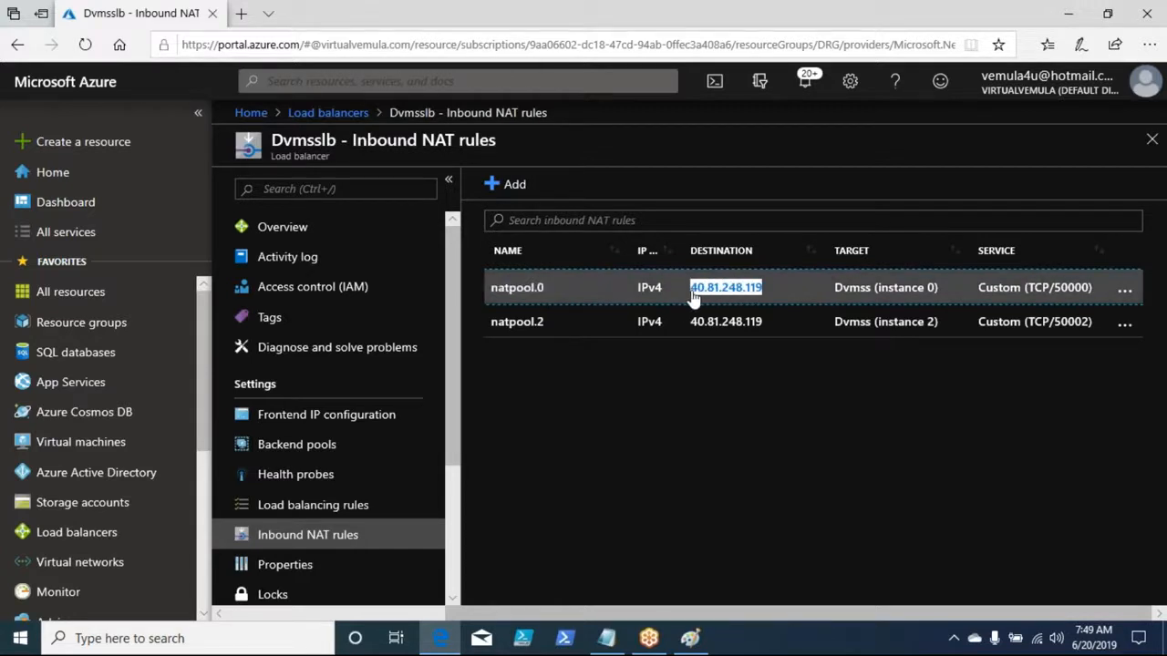
pyautogui.moveTo(1094, 295); pyautogui.dragTo(1055, 298)
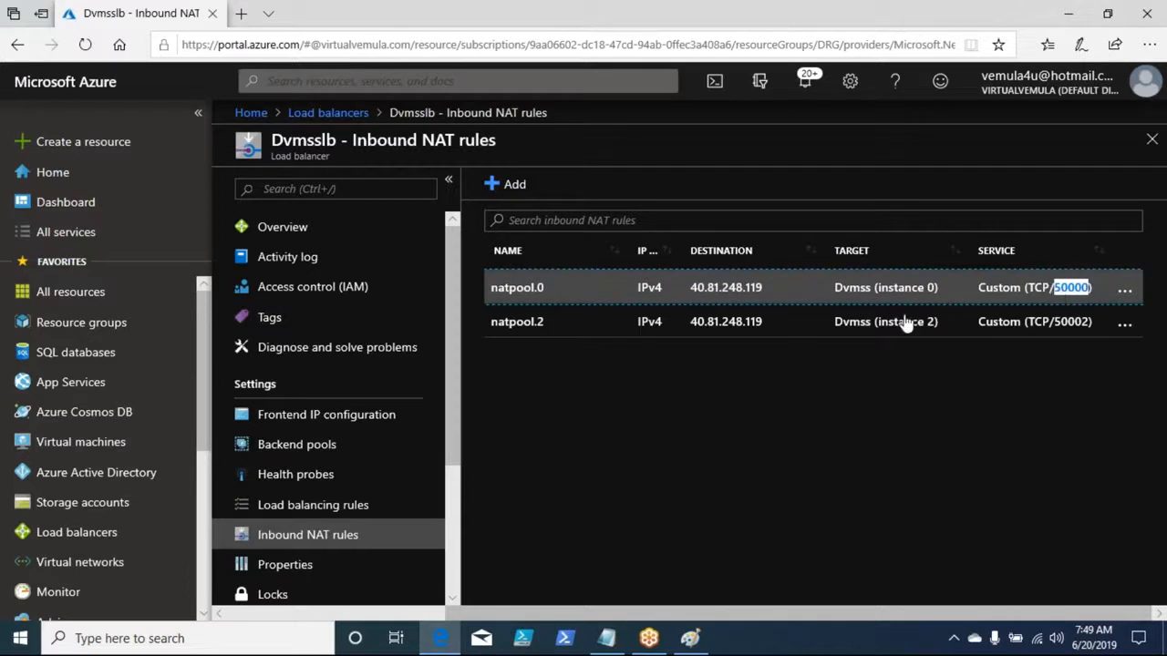
# Open the natpool.0 rule and examine its frontend port, network IP configuration and target port
pyautogui.click(536, 290)
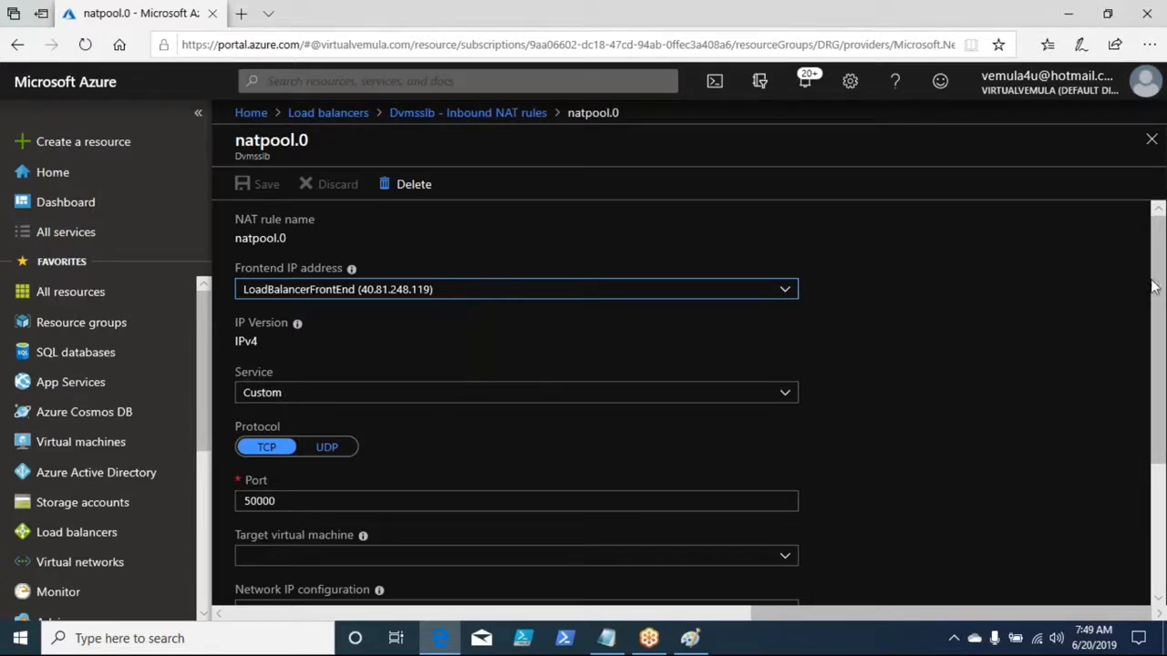
pyautogui.scroll(-2, 1156, 289)
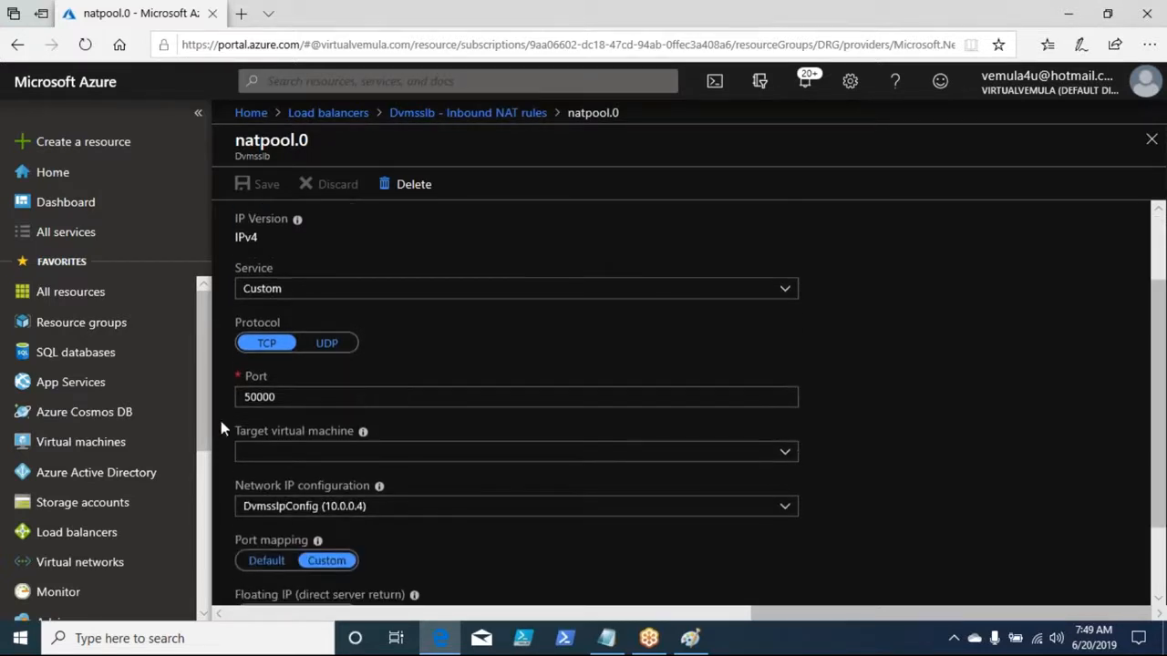
pyautogui.doubleClick(244, 402)
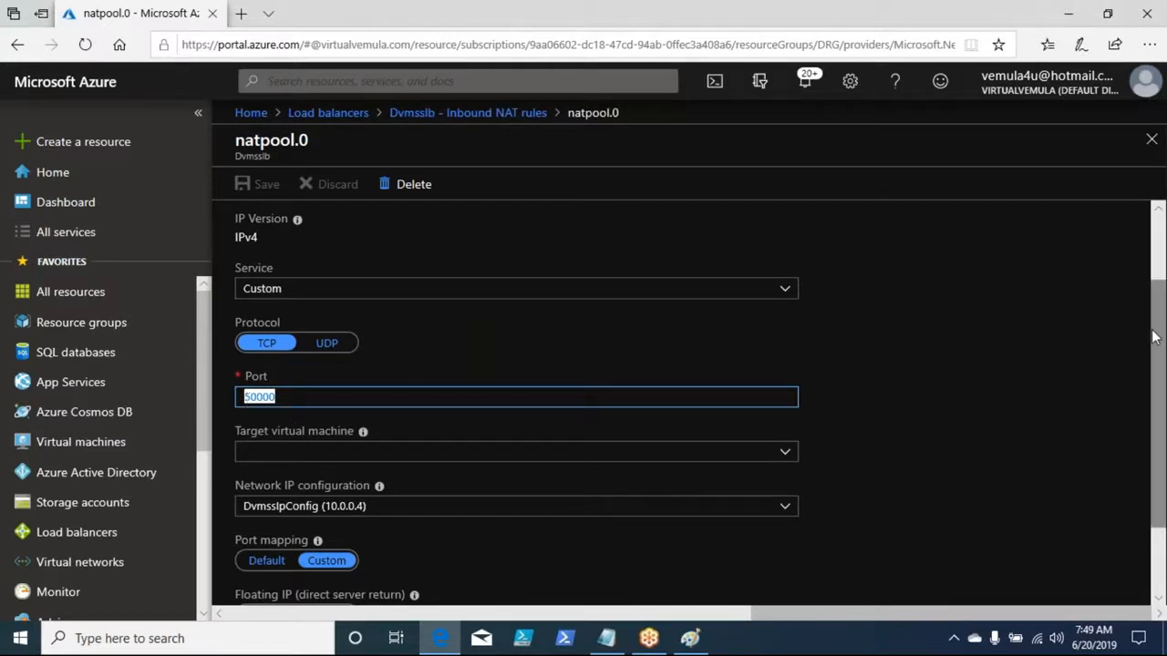
pyautogui.scroll(-1, 1157, 417)
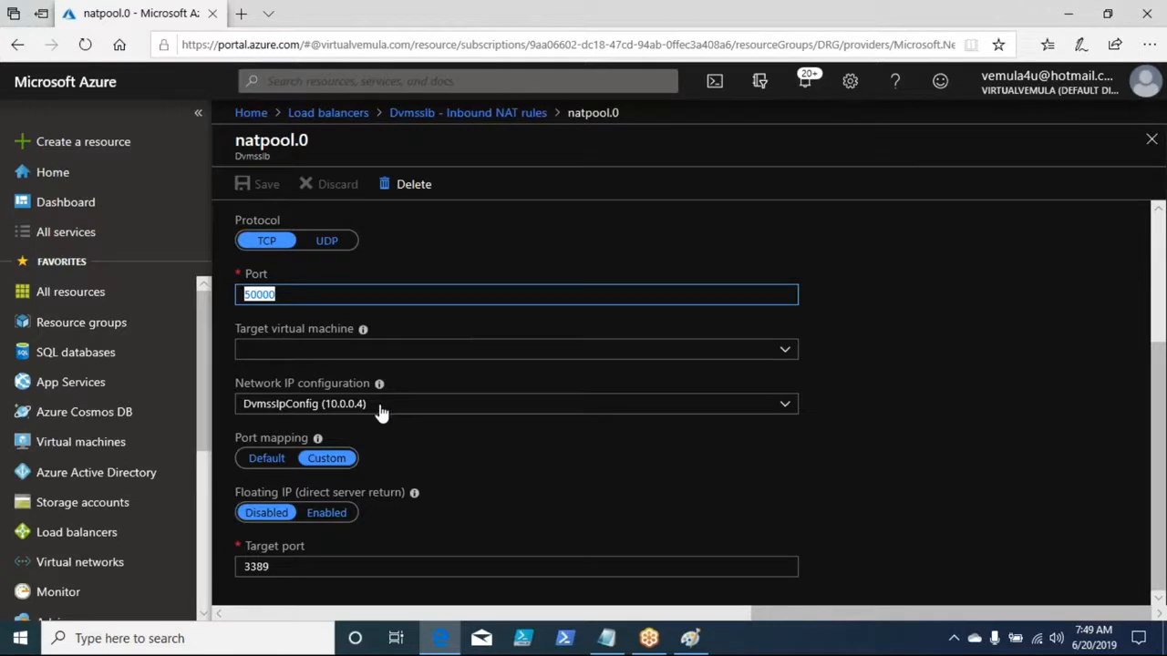
pyautogui.moveTo(283, 571); pyautogui.dragTo(243, 568)
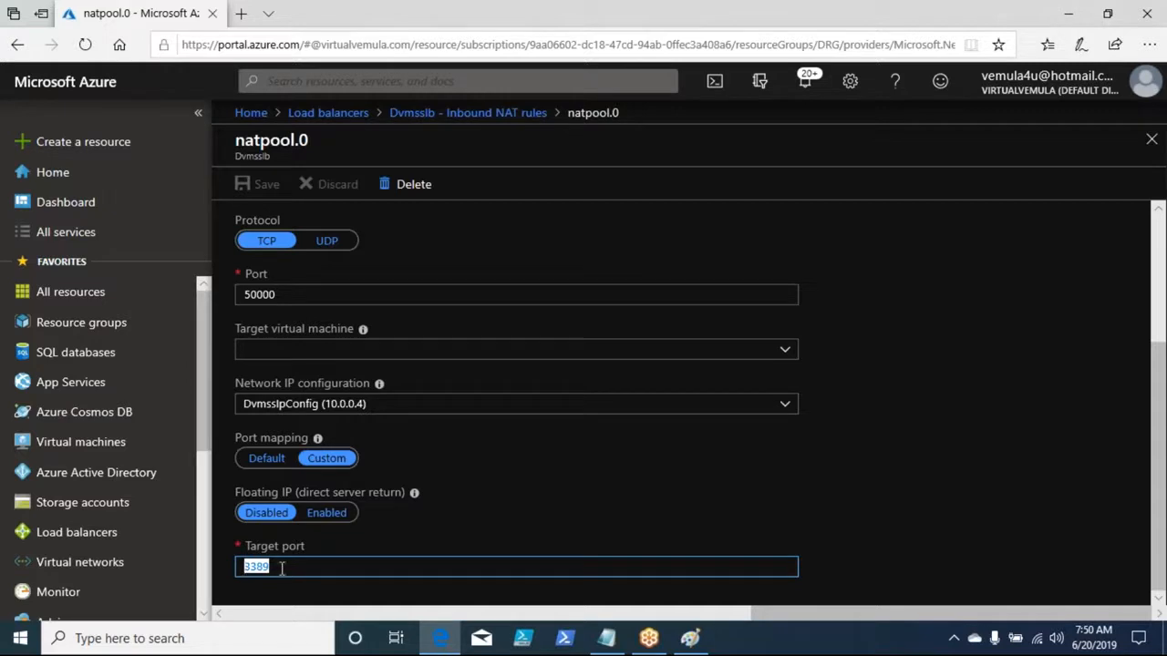
pyautogui.moveTo(1159, 379); pyautogui.dragTo(1085, 266)
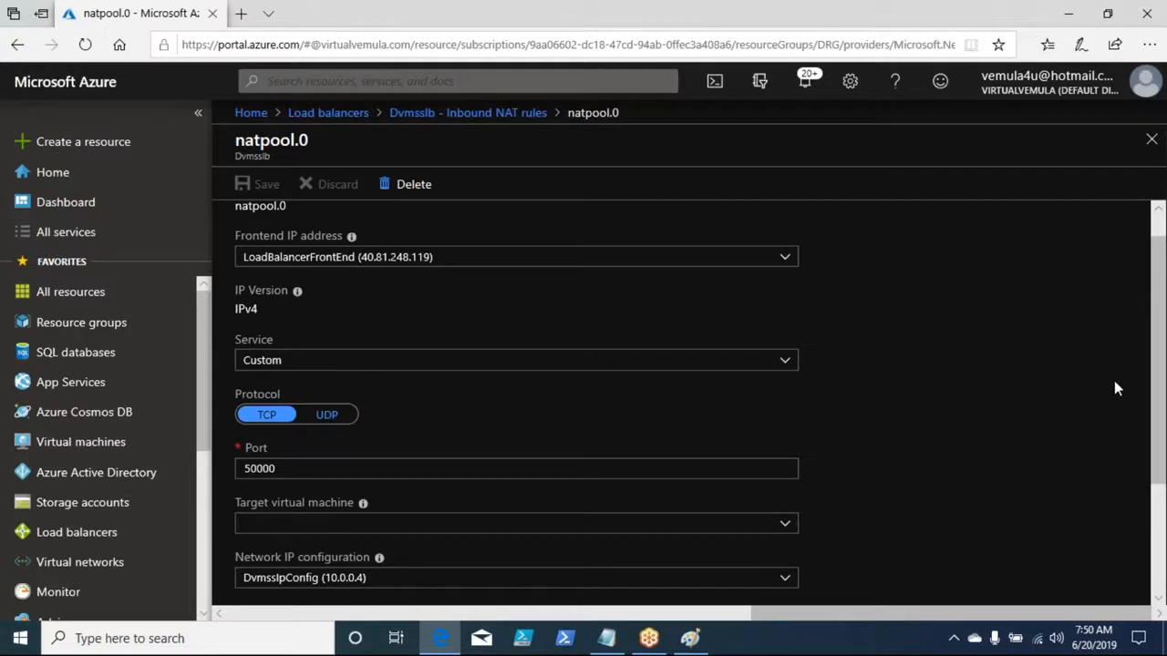
# Launch Remote Desktop Connection and enter the load balancer frontend address 40.81.248.119 with port 50000 as the computer
pyautogui.moveTo(1159, 383); pyautogui.dragTo(1158, 500)
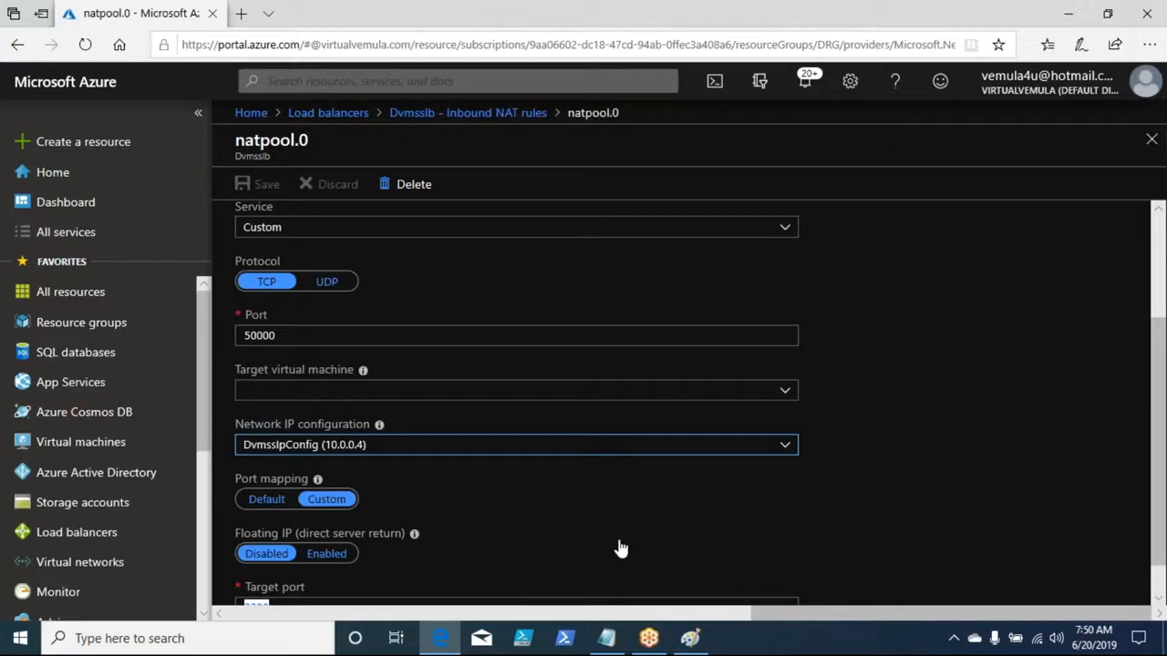
pyautogui.press('super+r')
pyautogui.write('mstsc')
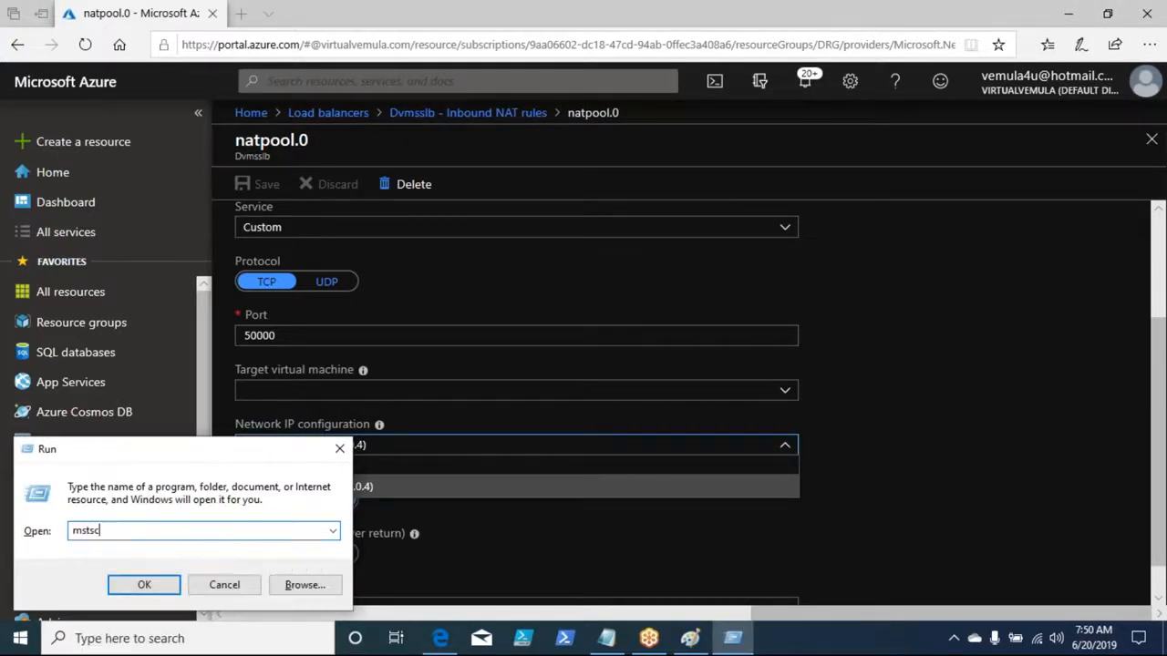
pyautogui.press('Return')
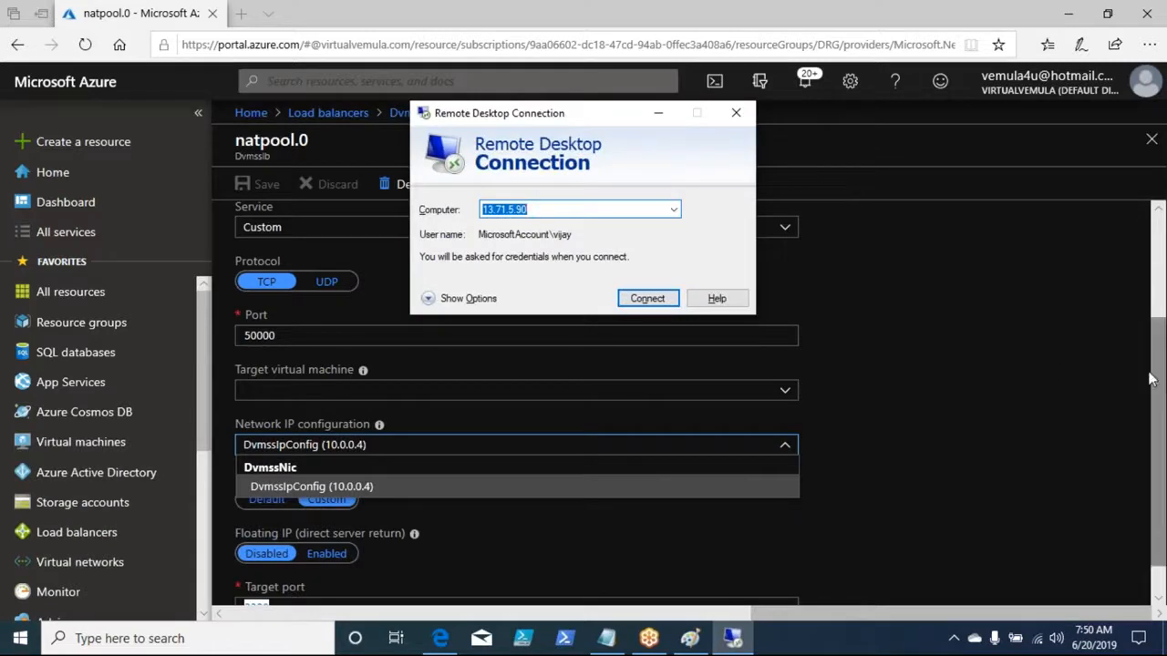
pyautogui.click(1149, 304)
pyautogui.moveTo(1155, 345); pyautogui.dragTo(1158, 265)
pyautogui.hotkey('alt', 'Tab')
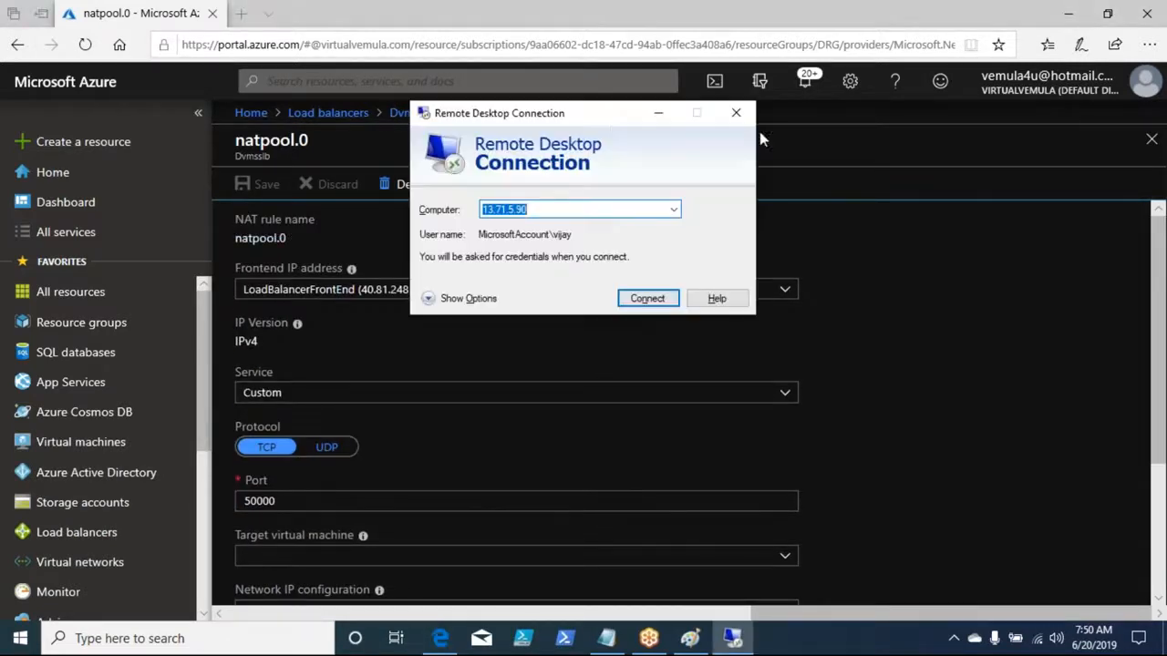
pyautogui.moveTo(599, 113); pyautogui.dragTo(584, 370)
pyautogui.write('40.81')
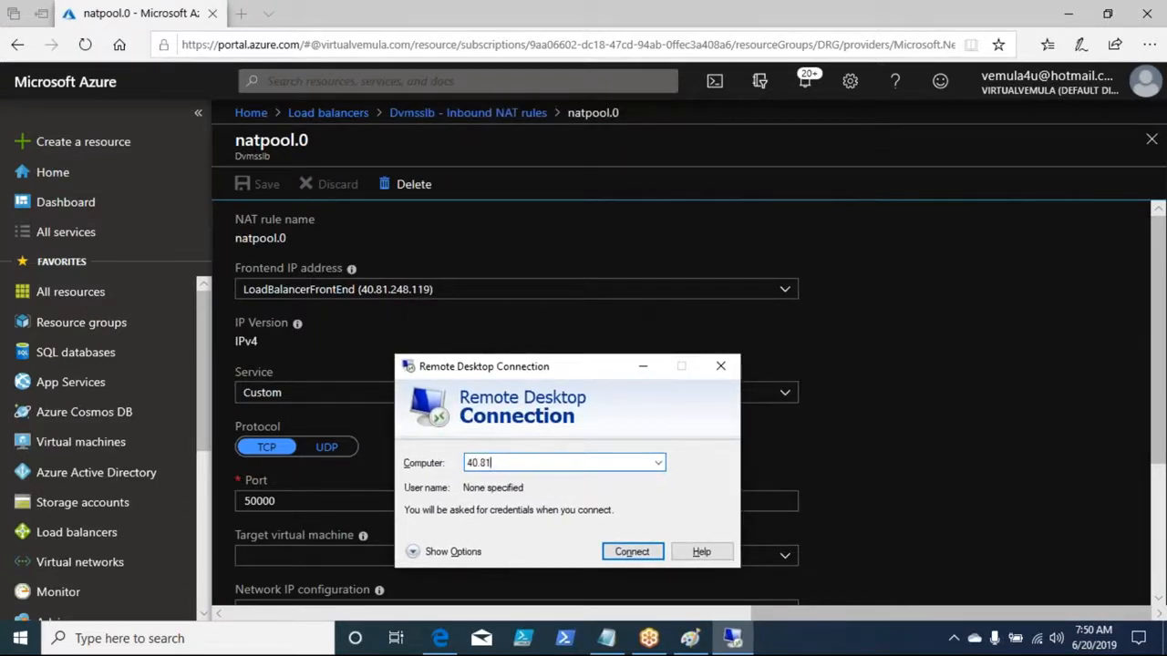
pyautogui.write('.248.119')
pyautogui.write(' 50000')
# Examine the natpool.0 rule's network IP configuration and target port again in the Azure portal
pyautogui.click(910, 461)
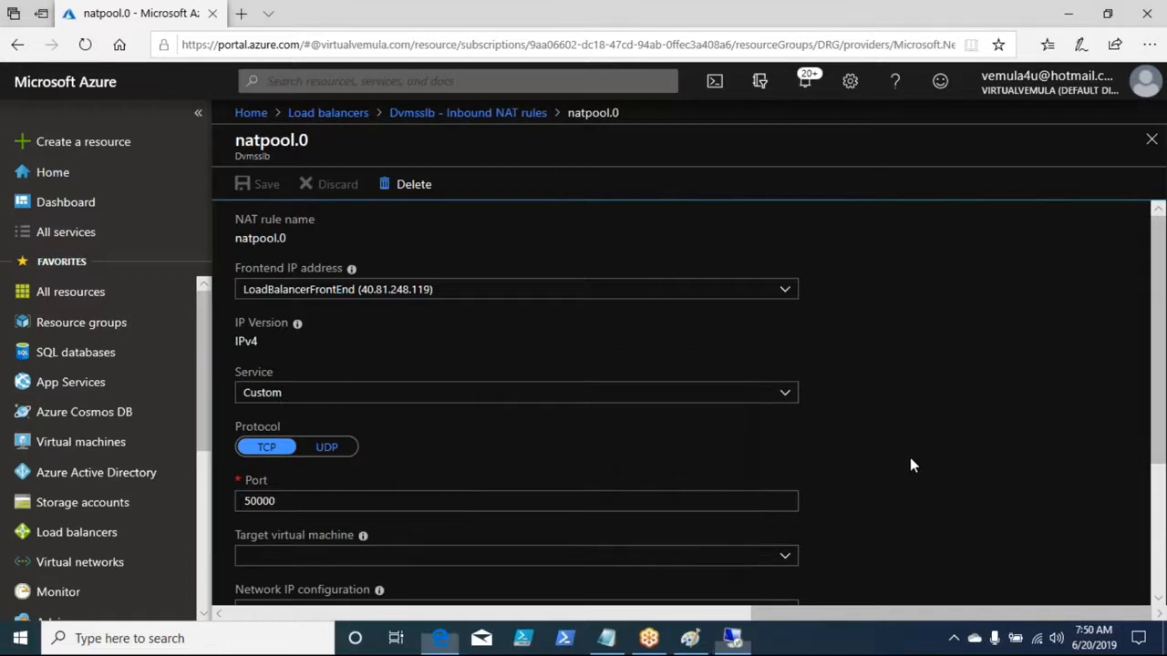
pyautogui.scroll(-1, 1156, 439)
pyautogui.scroll(-1, 1154, 465)
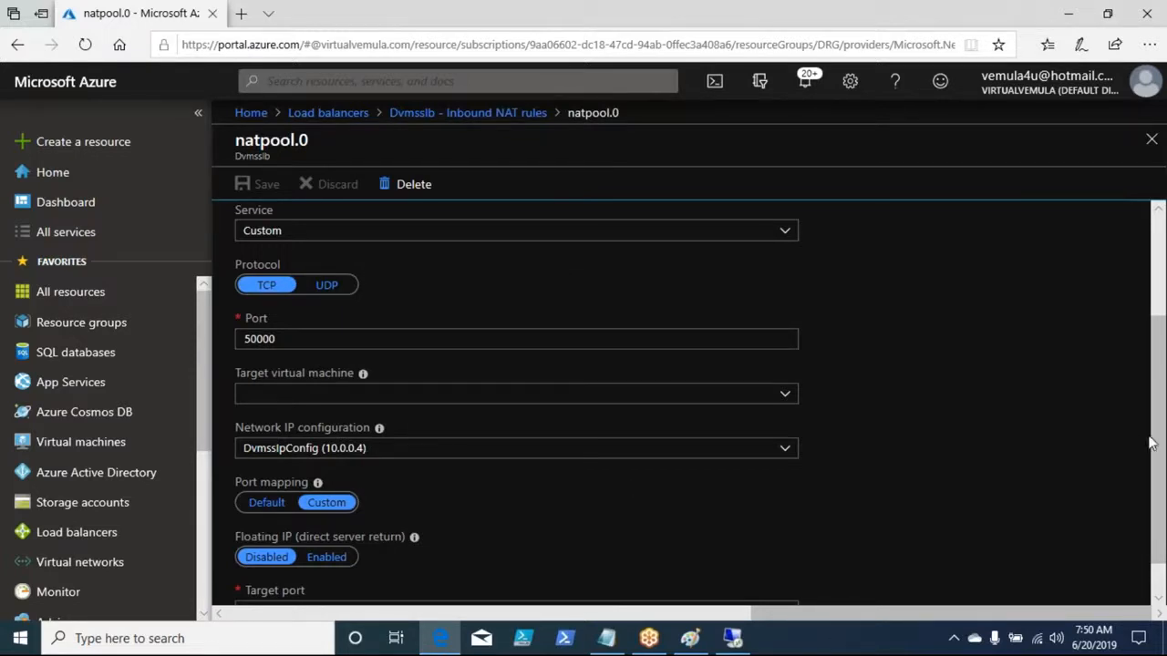
pyautogui.moveTo(1154, 441); pyautogui.dragTo(304, 586)
pyautogui.doubleClick(284, 570)
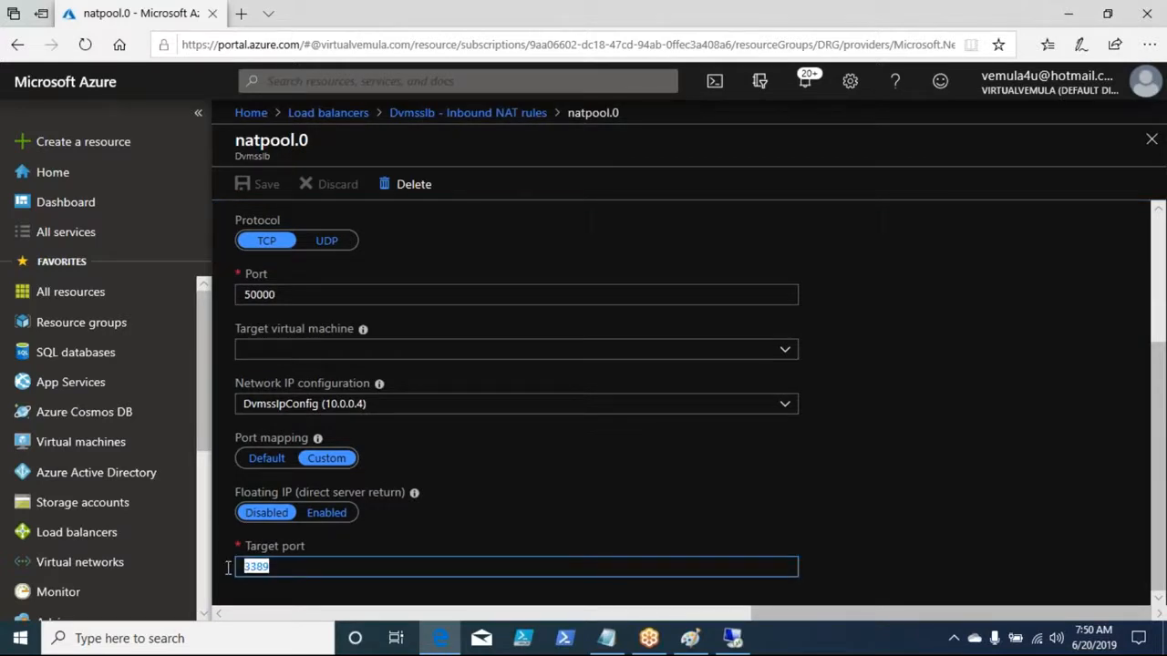
# Try connecting to 40.81.248.119 through Remote Desktop, dismiss the credentials prompt and close the connection window
pyautogui.hotkey('alt', 'Tab')
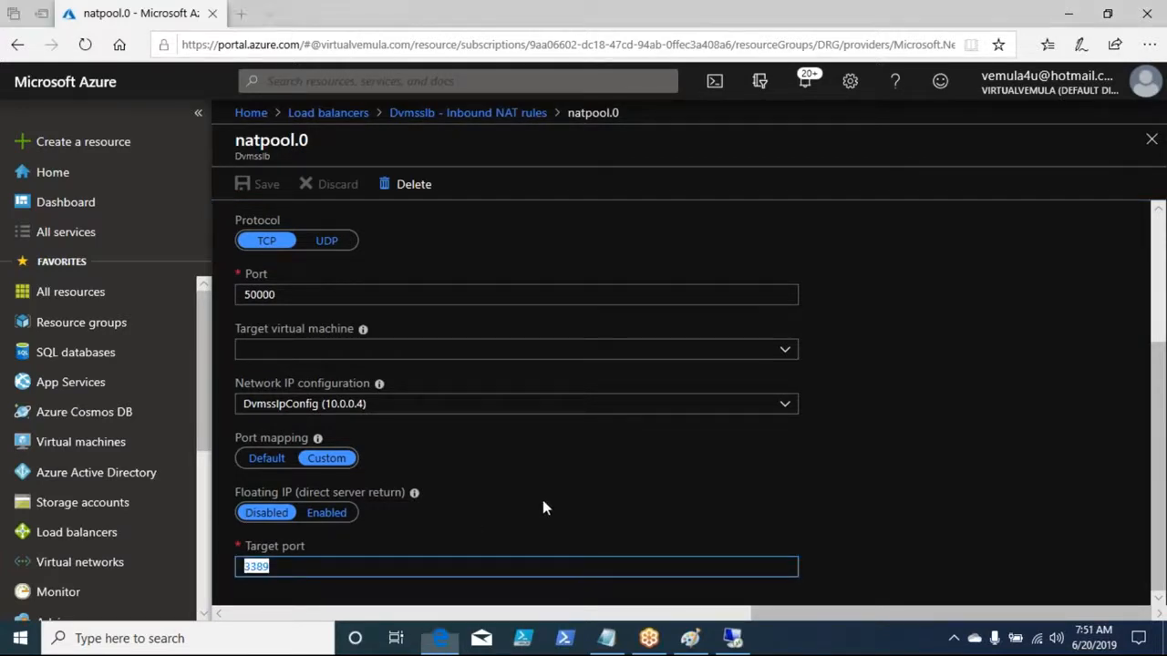
pyautogui.click(622, 555)
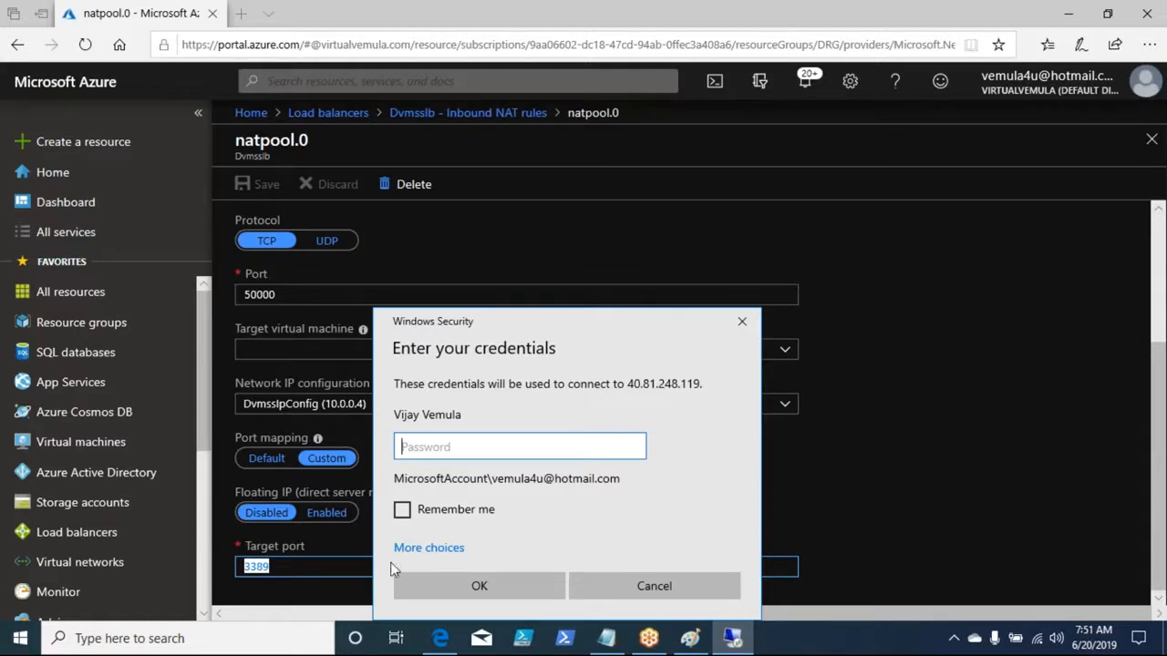
pyautogui.click(747, 325)
pyautogui.click(730, 369)
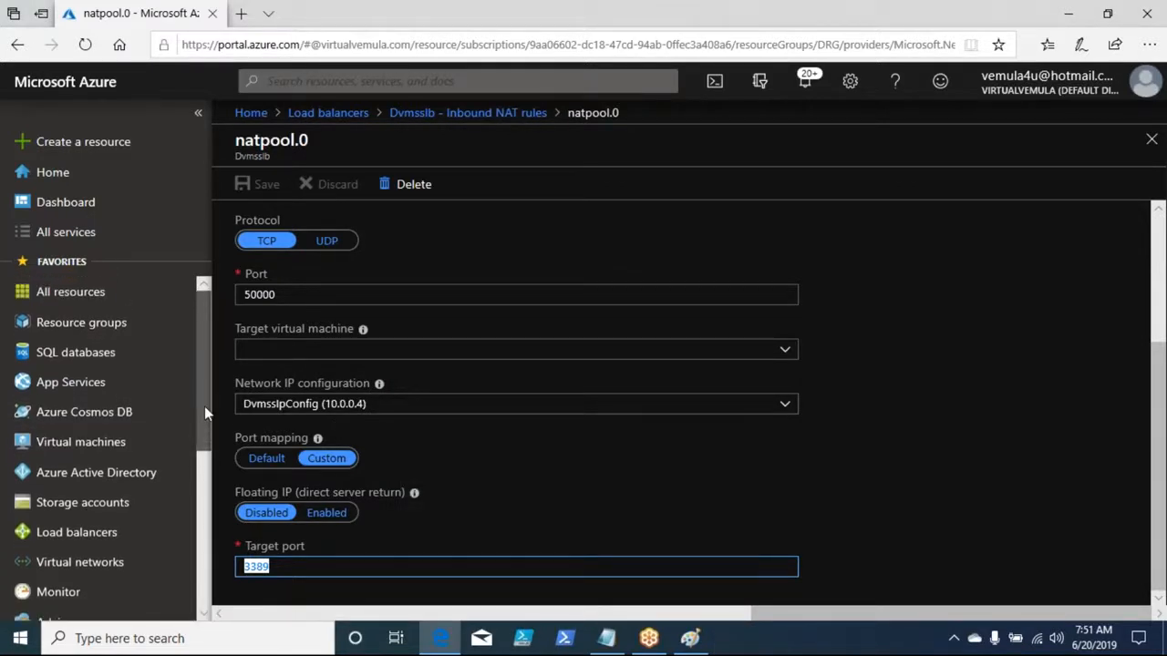
# Go back to the Dvmsslb inbound NAT rules and return to the list of load balancers
pyautogui.moveTo(204, 408); pyautogui.dragTo(273, 317)
pyautogui.click(423, 116)
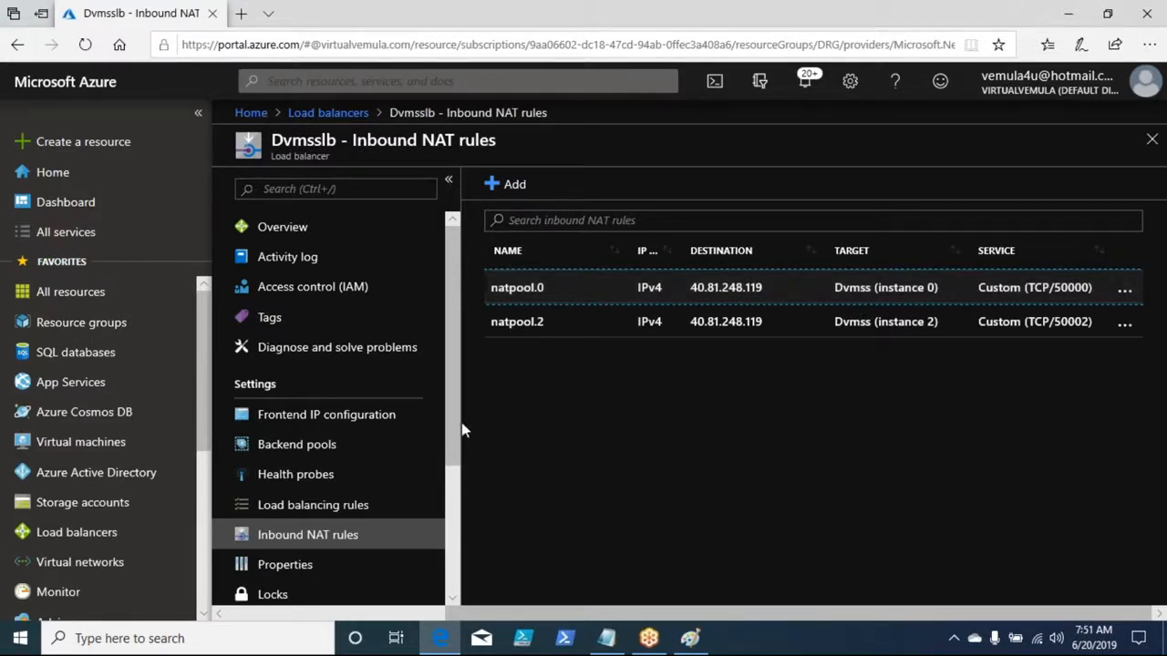
pyautogui.click(335, 116)
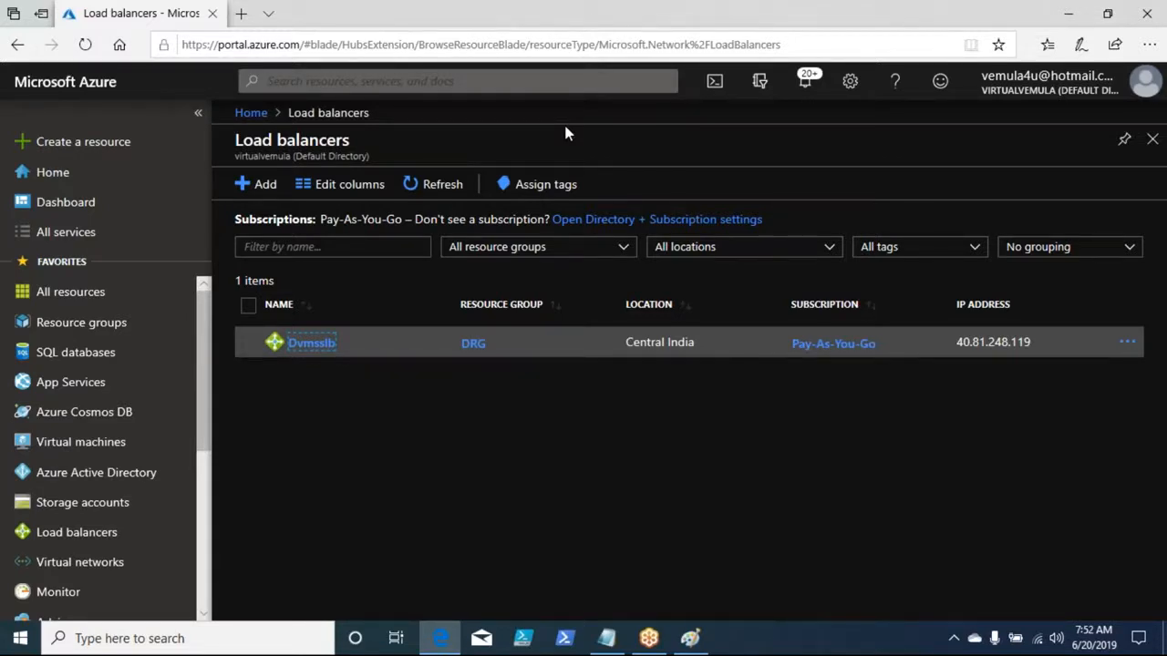
# Switch to Paint, draw a rounded rectangle about 173 × 335 px and label it "VMss" above
pyautogui.hotkey('alt', 'Tab')
pyautogui.hotkey('alt', 'Tab')
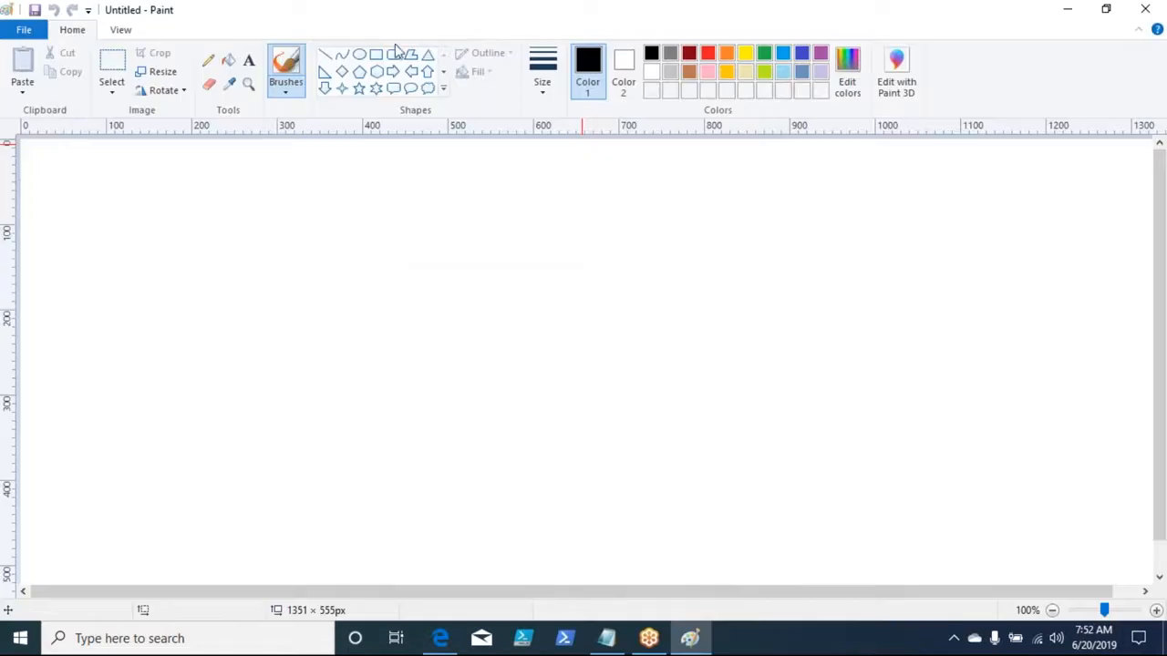
pyautogui.click(395, 57)
pyautogui.moveTo(669, 197); pyautogui.dragTo(817, 482)
pyautogui.click(248, 60)
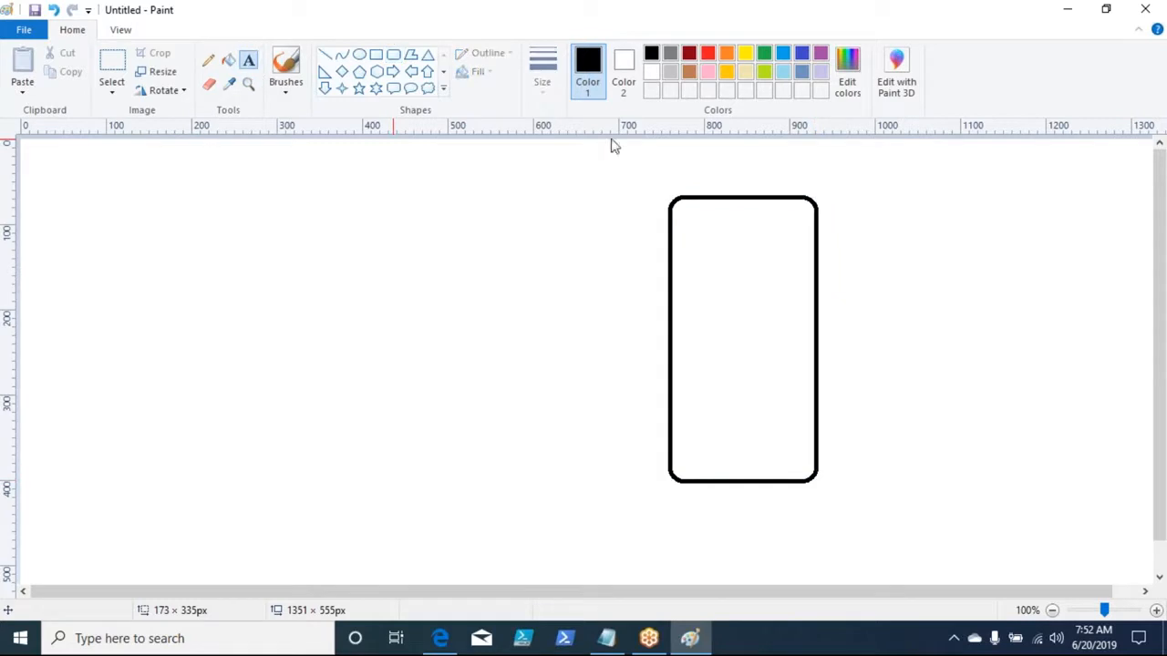
pyautogui.moveTo(689, 160); pyautogui.dragTo(914, 186)
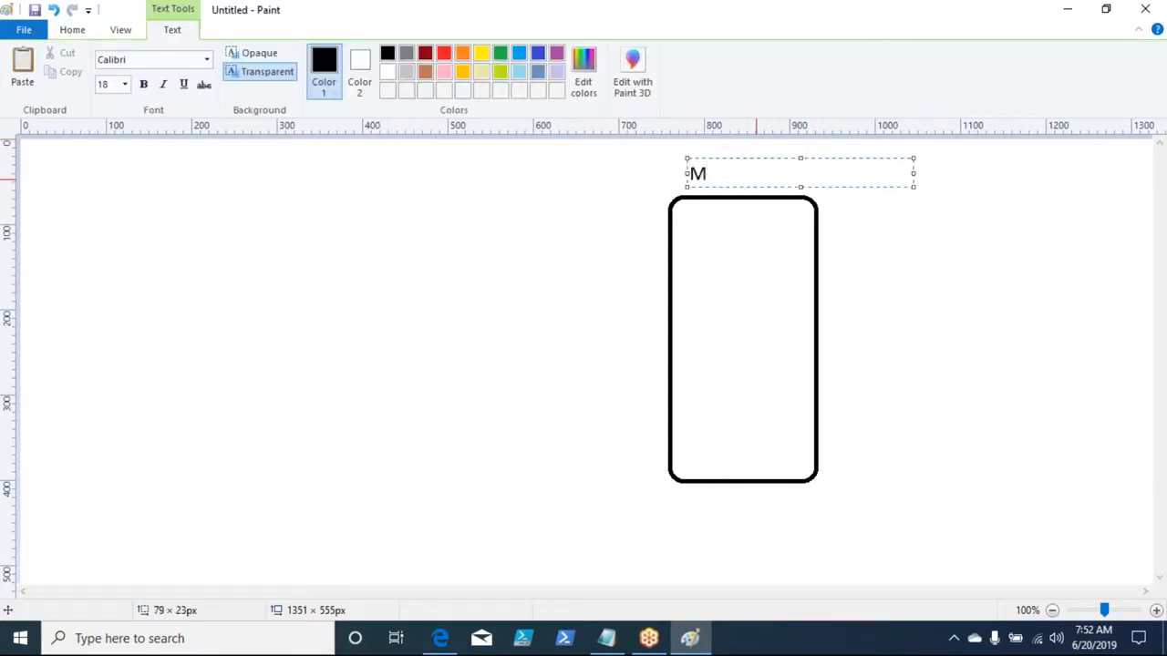
pyautogui.write('M')
pyautogui.press('BackSpace')
pyautogui.write('VMss')
pyautogui.click(586, 390)
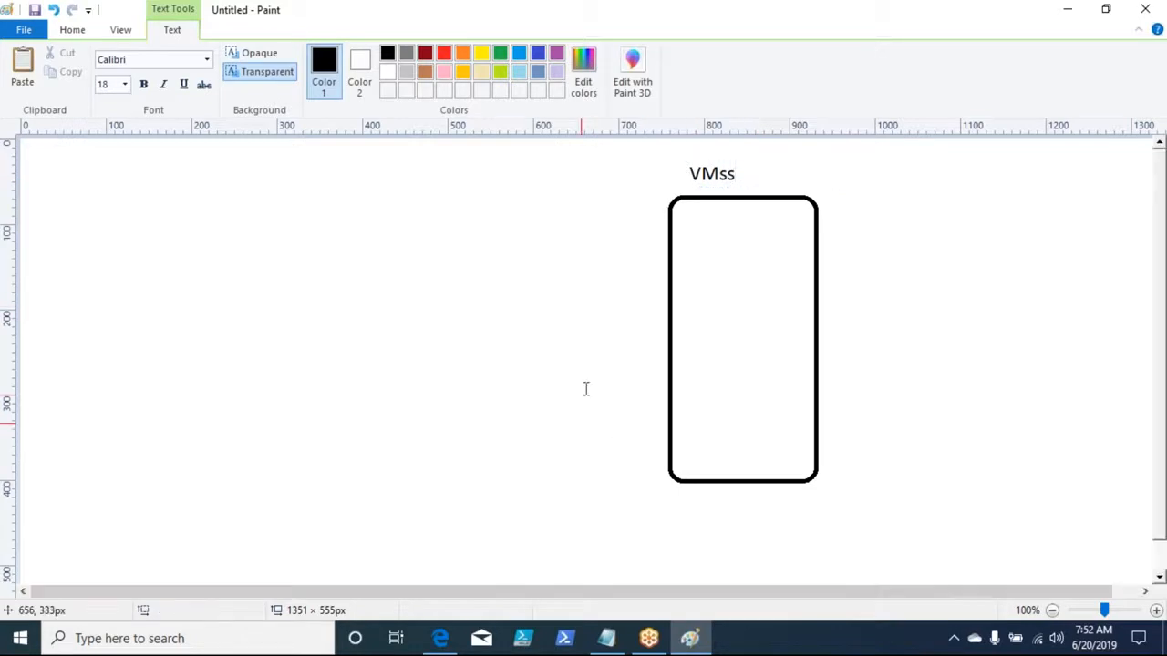
# Draw two small black rectangles, one above the other, inside the lower half of the VMss box
pyautogui.click(376, 53)
pyautogui.moveTo(703, 334); pyautogui.dragTo(745, 380)
pyautogui.click(702, 417)
pyautogui.moveTo(701, 417); pyautogui.dragTo(758, 448)
pyautogui.click(604, 203)
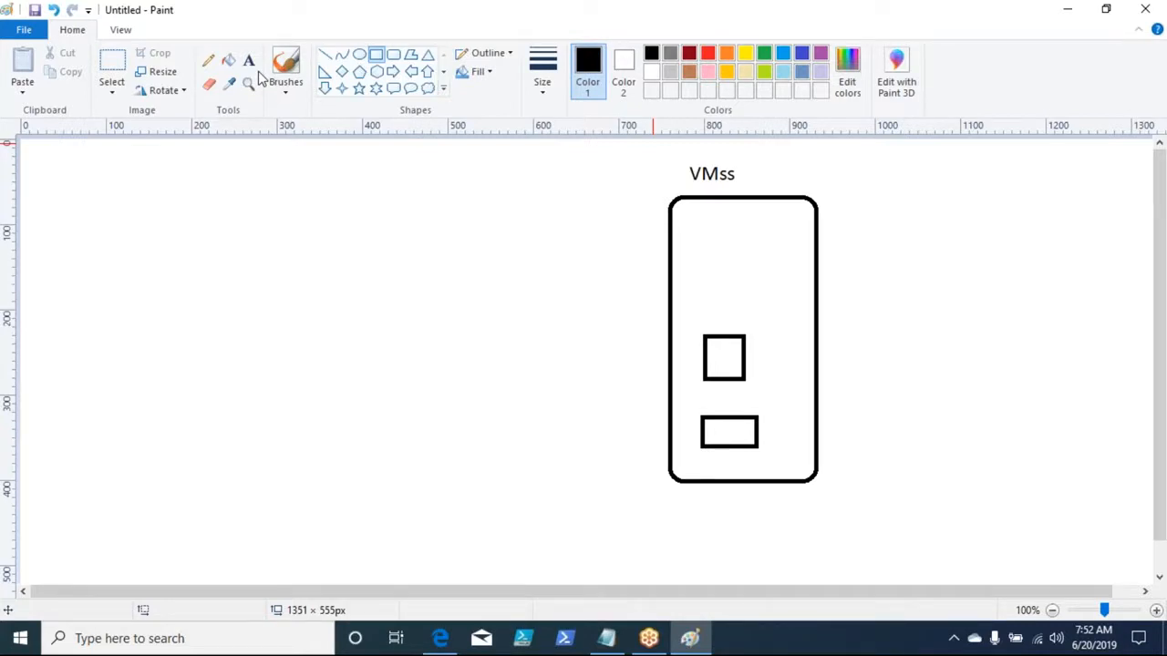
# Add the text "Scaling rules." beside the upper right edge of the VMss box
pyautogui.hotkey('alt', 'Tab')
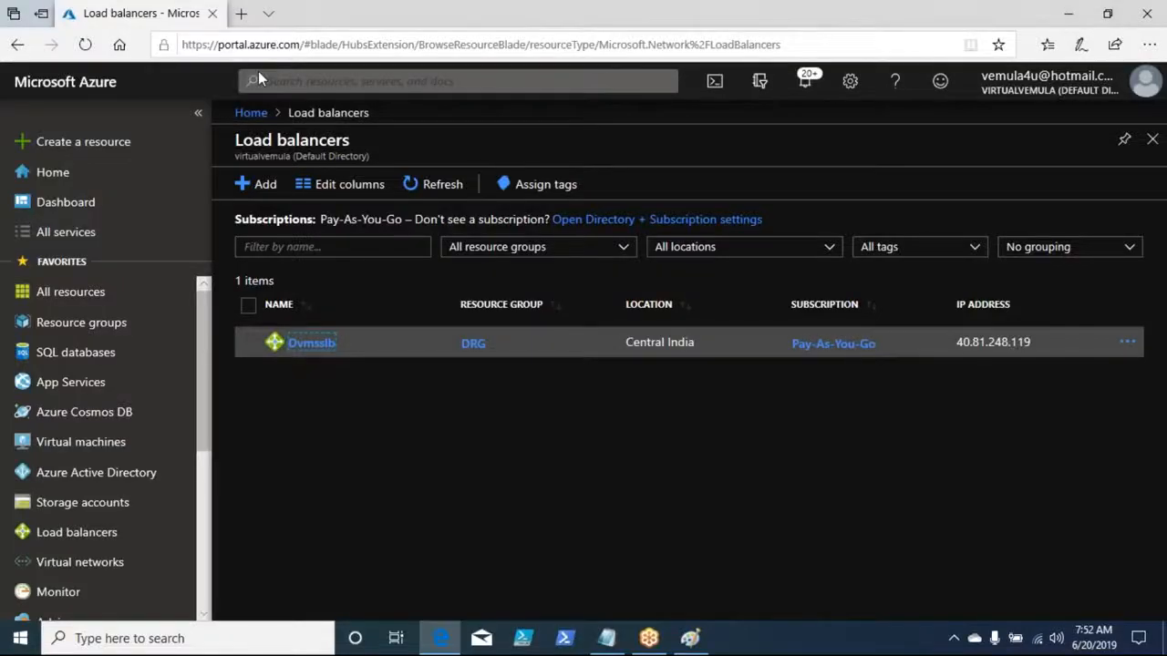
pyautogui.hotkey('alt', 'Tab')
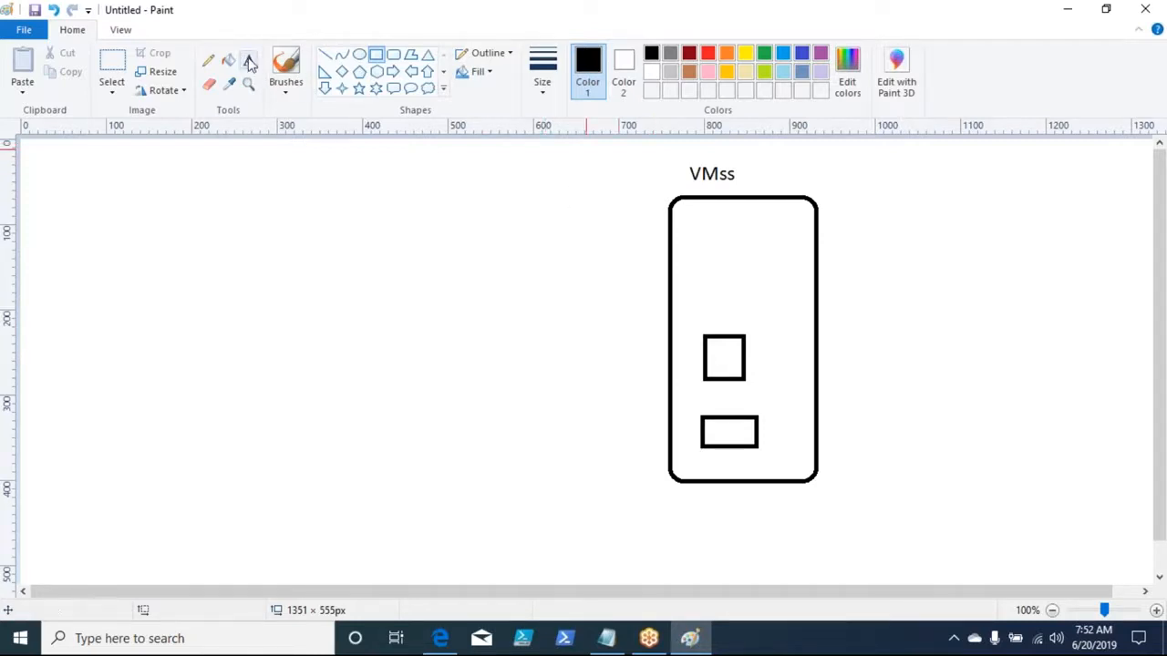
pyautogui.click(249, 61)
pyautogui.moveTo(819, 223); pyautogui.dragTo(946, 261)
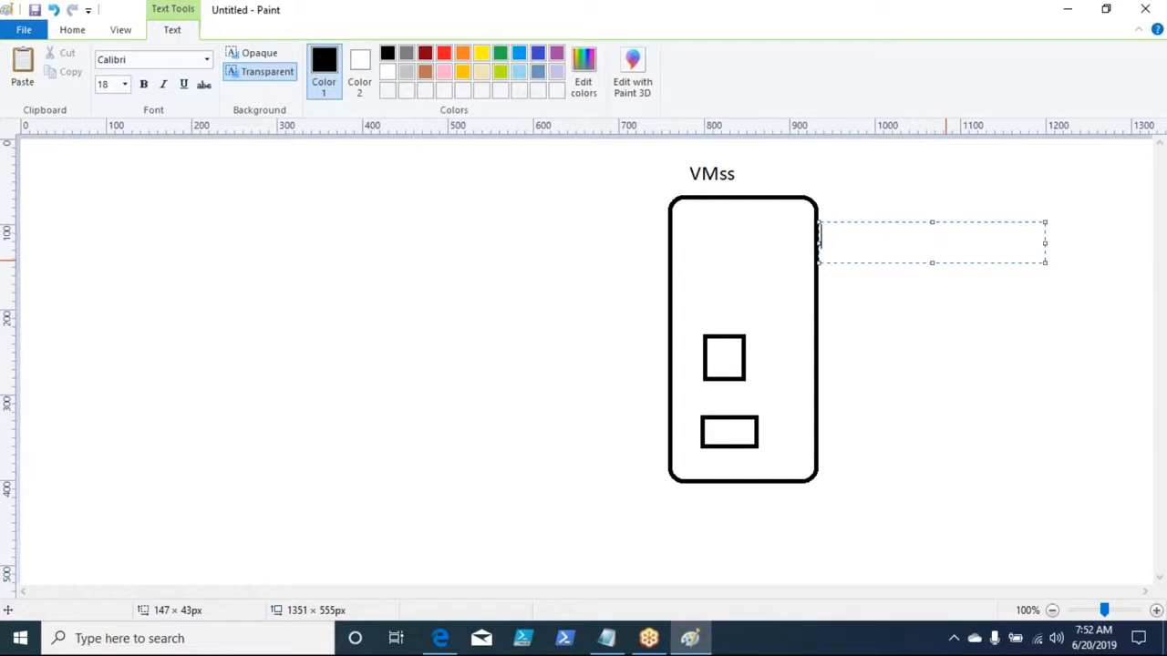
pyautogui.write('Scaling rules.')
pyautogui.click(446, 152)
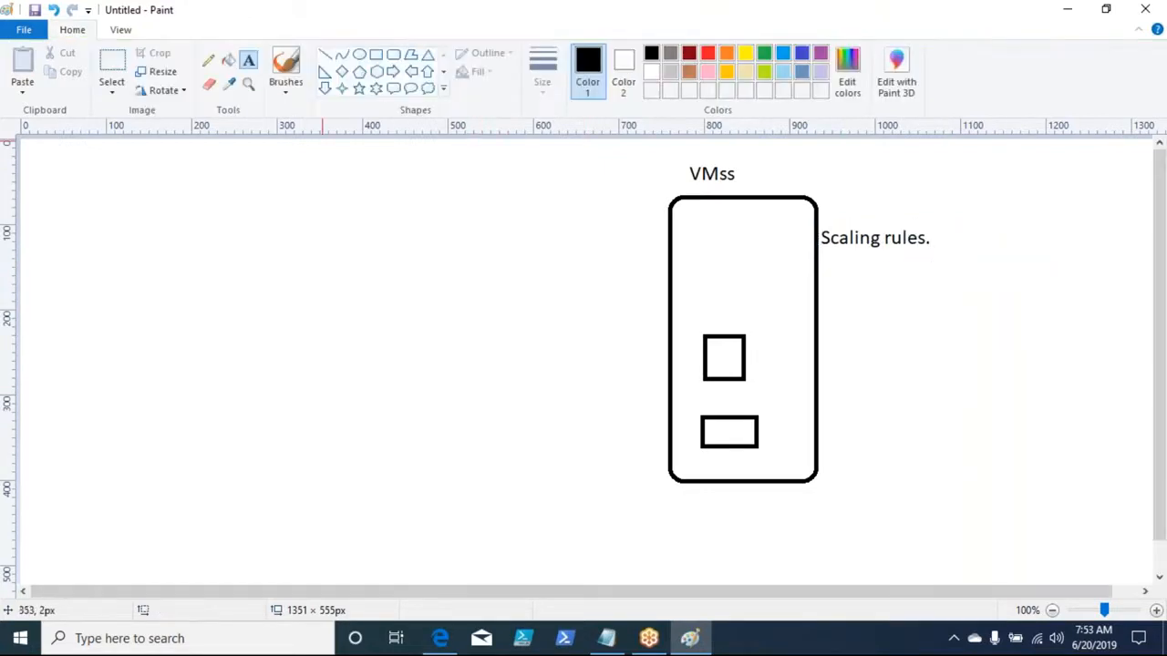
# Draw a rectangle about 116 × 275 px to the left of the VMss box and label it "LB" inside
pyautogui.click(381, 59)
pyautogui.moveTo(290, 241); pyautogui.dragTo(390, 475)
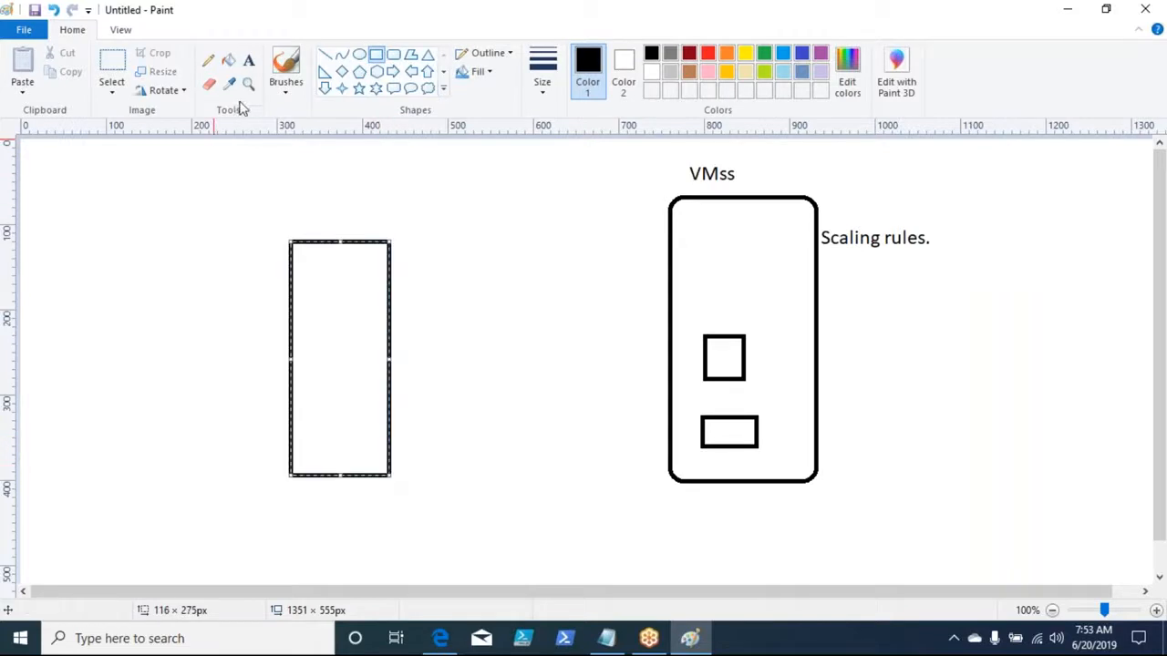
pyautogui.click(248, 60)
pyautogui.moveTo(305, 325); pyautogui.dragTo(361, 357)
pyautogui.write('LB')
pyautogui.click(277, 352)
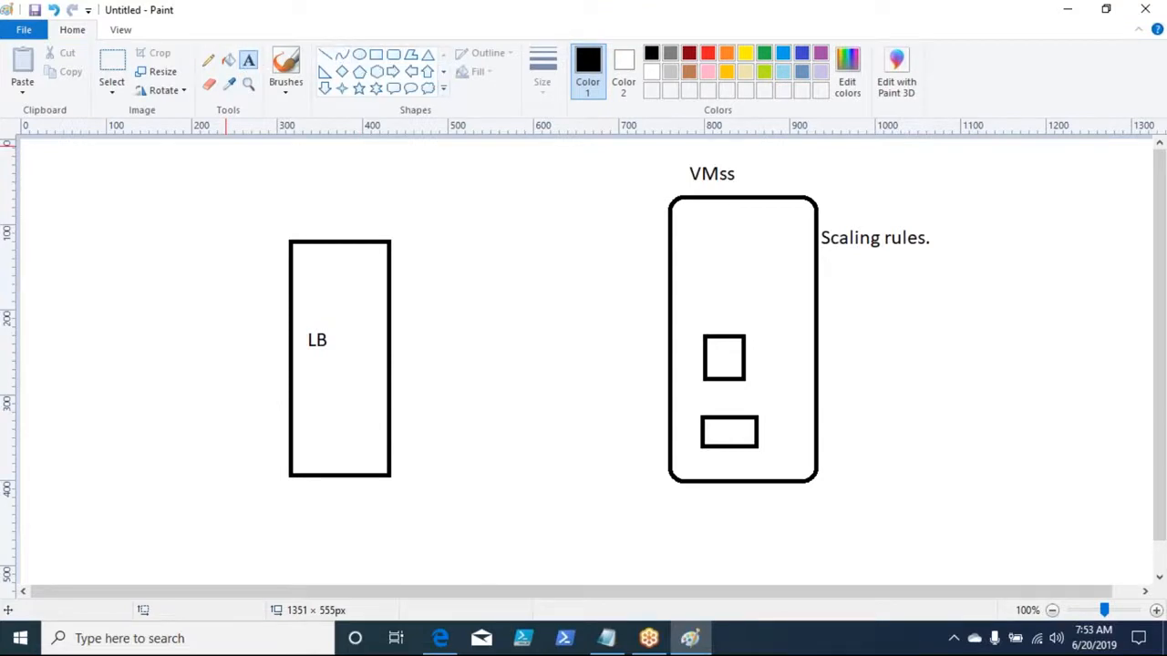
# Add the text "public ip" above the LB rectangle
pyautogui.moveTo(258, 199); pyautogui.dragTo(482, 222)
pyautogui.write('public up')
pyautogui.press('BackSpace')
pyautogui.press('BackSpace')
pyautogui.write('ip')
pyautogui.click(482, 405)
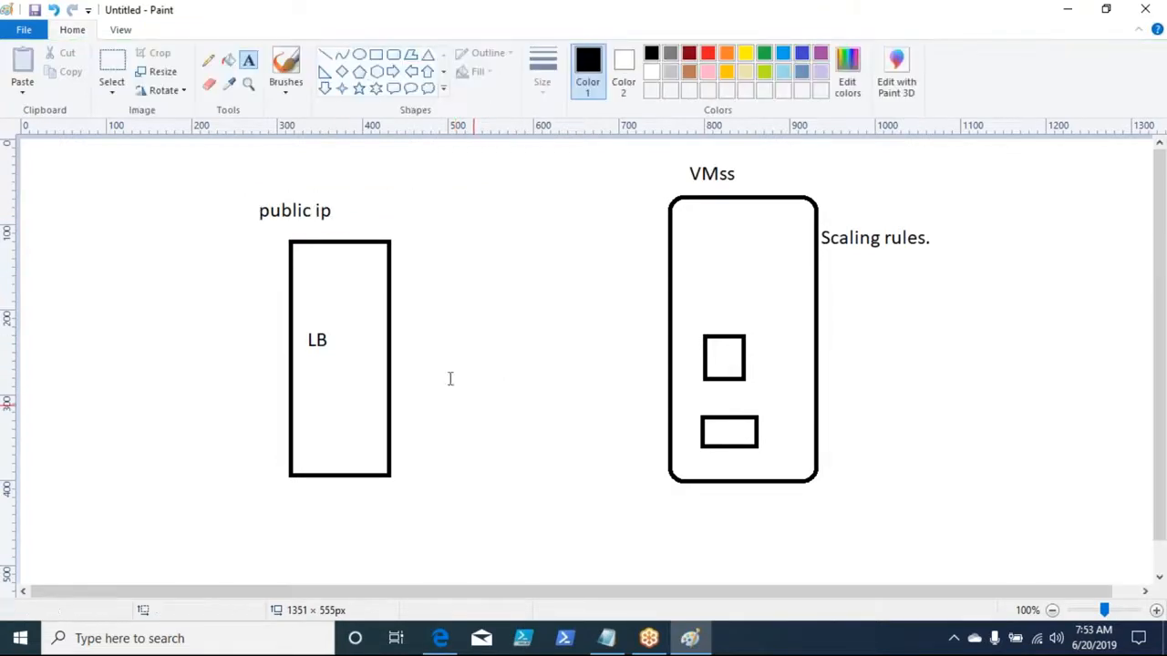
# Connect the LB rectangle to the VMss box with a red line and underline "Scaling rules." in red
pyautogui.click(326, 54)
pyautogui.moveTo(390, 349); pyautogui.dragTo(668, 325)
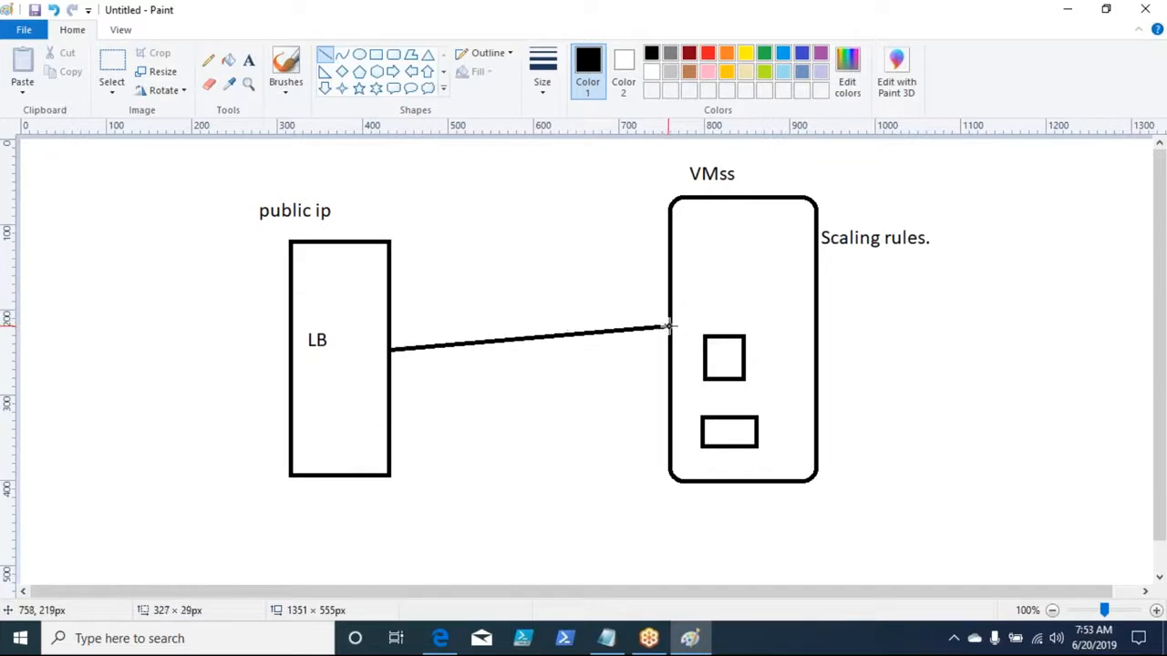
pyautogui.click(710, 54)
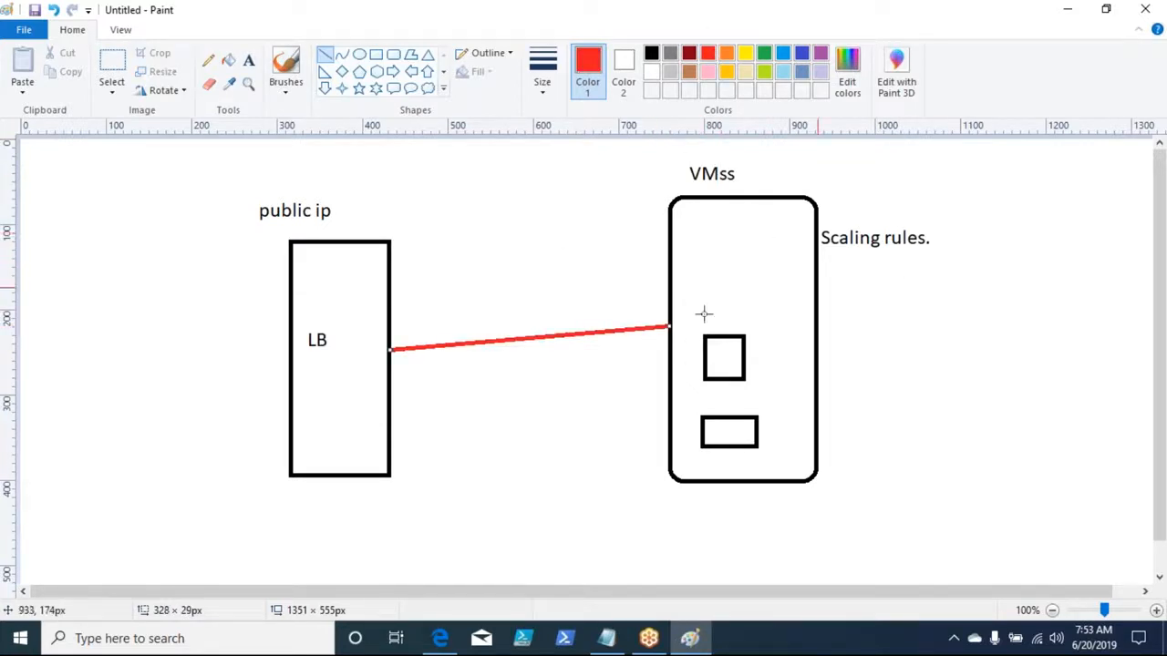
pyautogui.moveTo(834, 255); pyautogui.dragTo(930, 255)
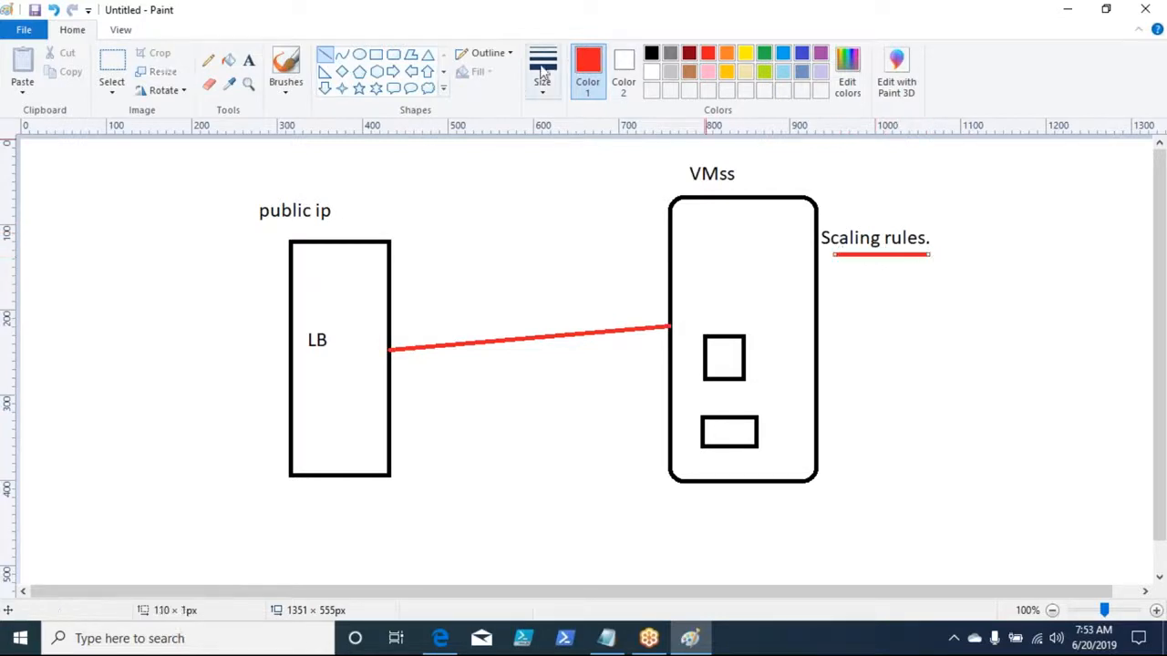
# Draw two red rectangles in the upper part of the VMss box and a tiny red one left of the LB rectangle
pyautogui.click(375, 54)
pyautogui.moveTo(683, 244)
pyautogui.mouseDown()
pyautogui.moveTo(714, 279)
pyautogui.moveTo(762, 288)
pyautogui.mouseUp()
pyautogui.click(275, 328)
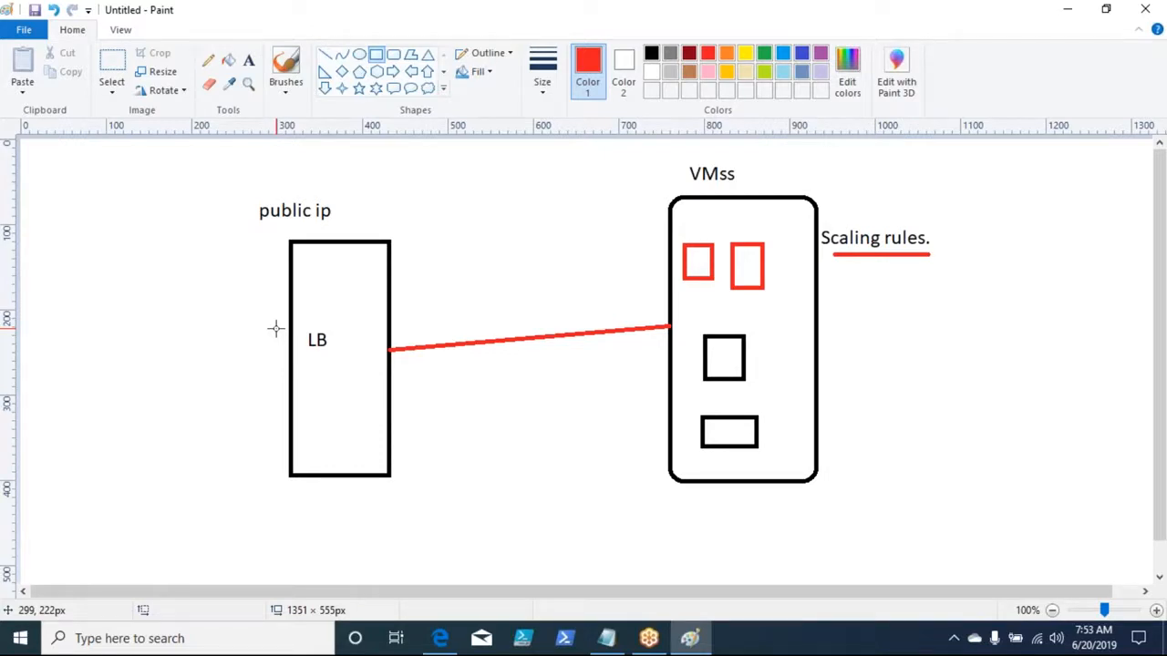
pyautogui.moveTo(276, 329); pyautogui.dragTo(281, 343)
pyautogui.click(309, 389)
pyautogui.doubleClick(622, 22)
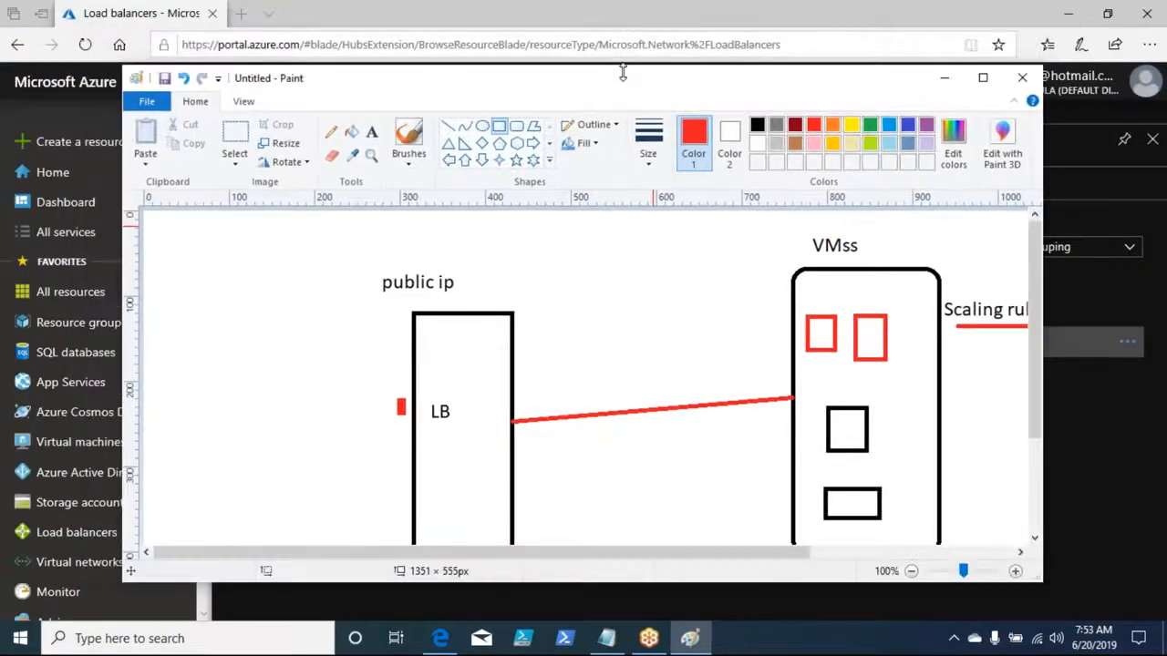
pyautogui.doubleClick(624, 80)
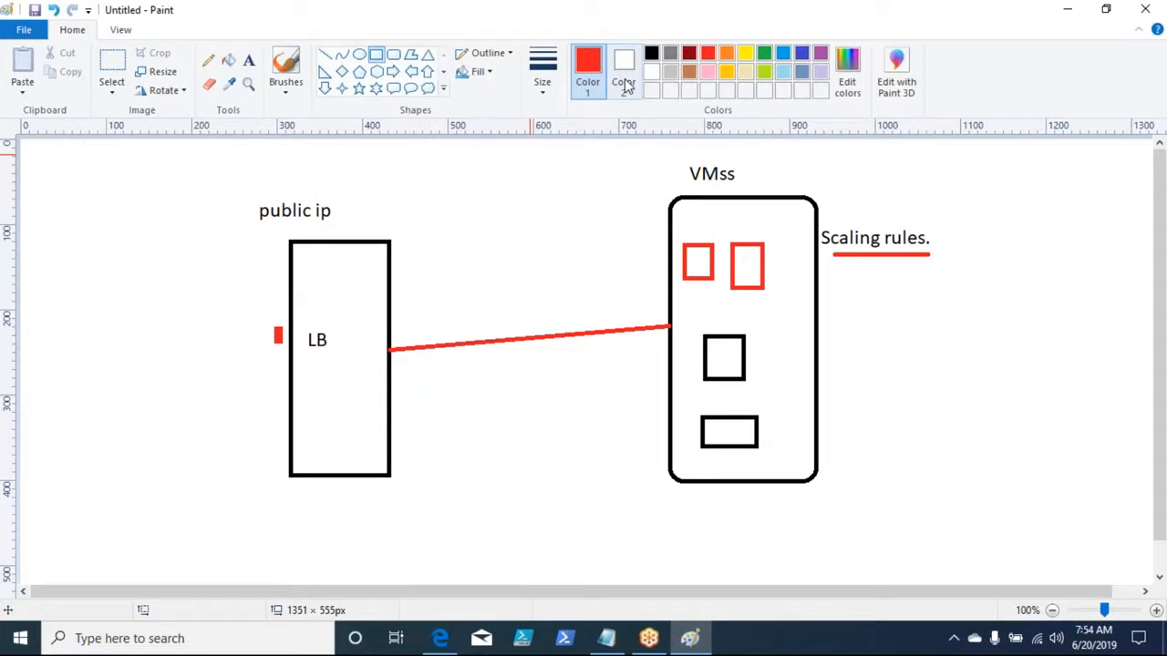
# Switch to Notepad and delete all the existing notes
pyautogui.hotkey('alt', 'Tab')
pyautogui.press('Tab')
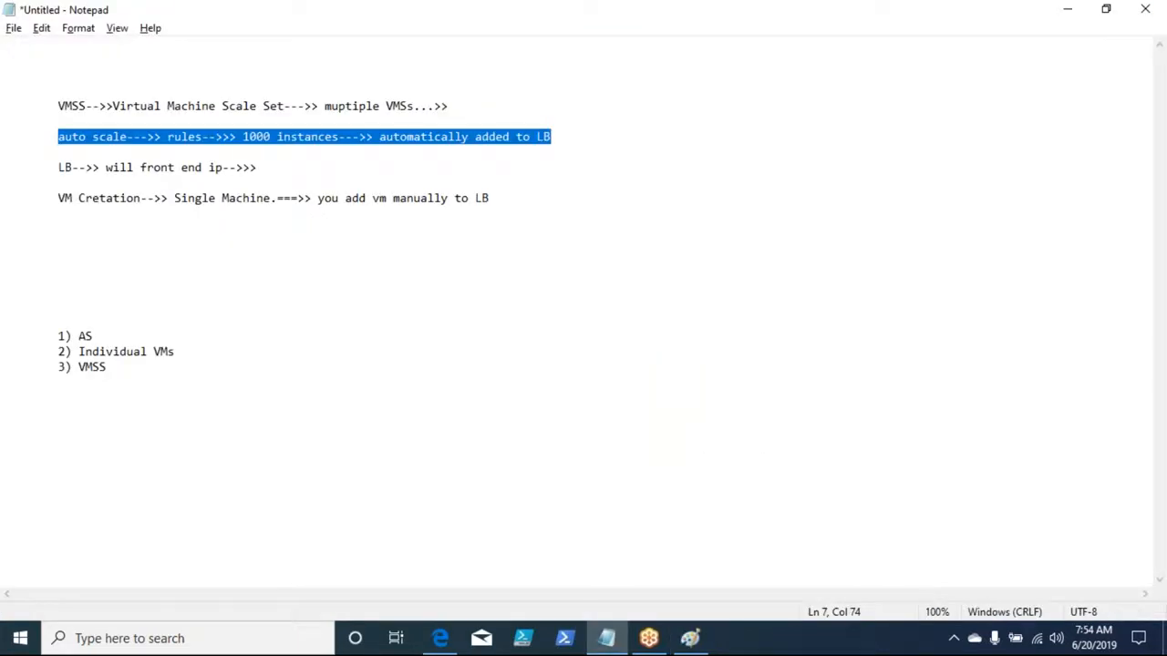
pyautogui.hotkey('ctrl', 'a')
pyautogui.press('BackSpace')
# Write an indented line reading "Availability zone-->>" on the second line of the empty note
pyautogui.press('Tab')
pyautogui.press('Return')
pyautogui.press('Tab')
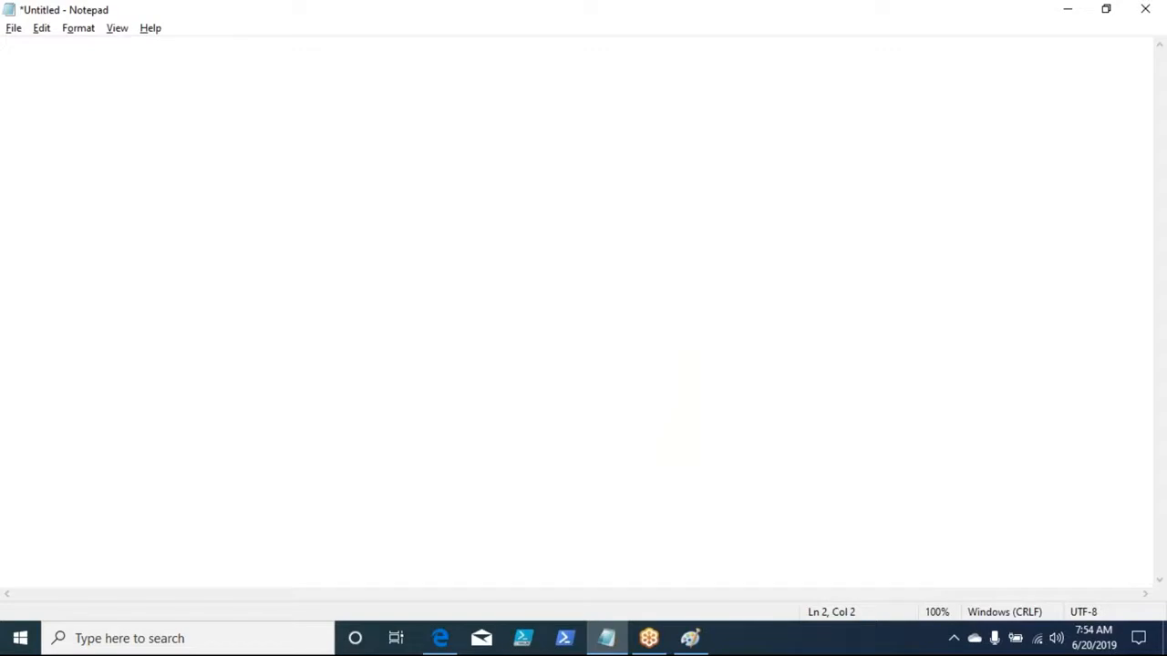
pyautogui.write('Availability-->')
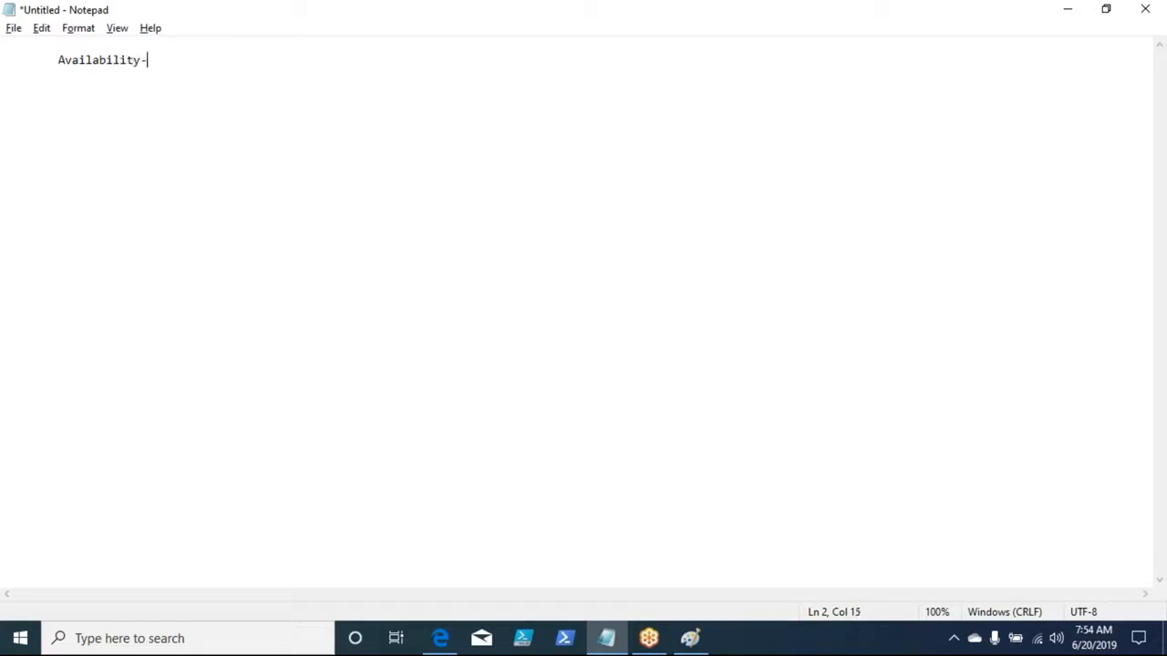
pyautogui.press('BackSpace')
pyautogui.press('BackSpace')
pyautogui.press('BackSpace')
pyautogui.press('BackSpace')
pyautogui.write('zome')
pyautogui.press('BackSpace')
pyautogui.press('BackSpace')
pyautogui.write('n')
pyautogui.press('BackSpace')
pyautogui.write('ne-->>')
pyautogui.press('Return')
# Add an indented line reading "point to site -->>" on the fourth line, one blank line below the availability zone entry
pyautogui.press('Return')
pyautogui.press('Tab')
pyautogui.write('pon')
pyautogui.press('BackSpace')
pyautogui.write('int--')
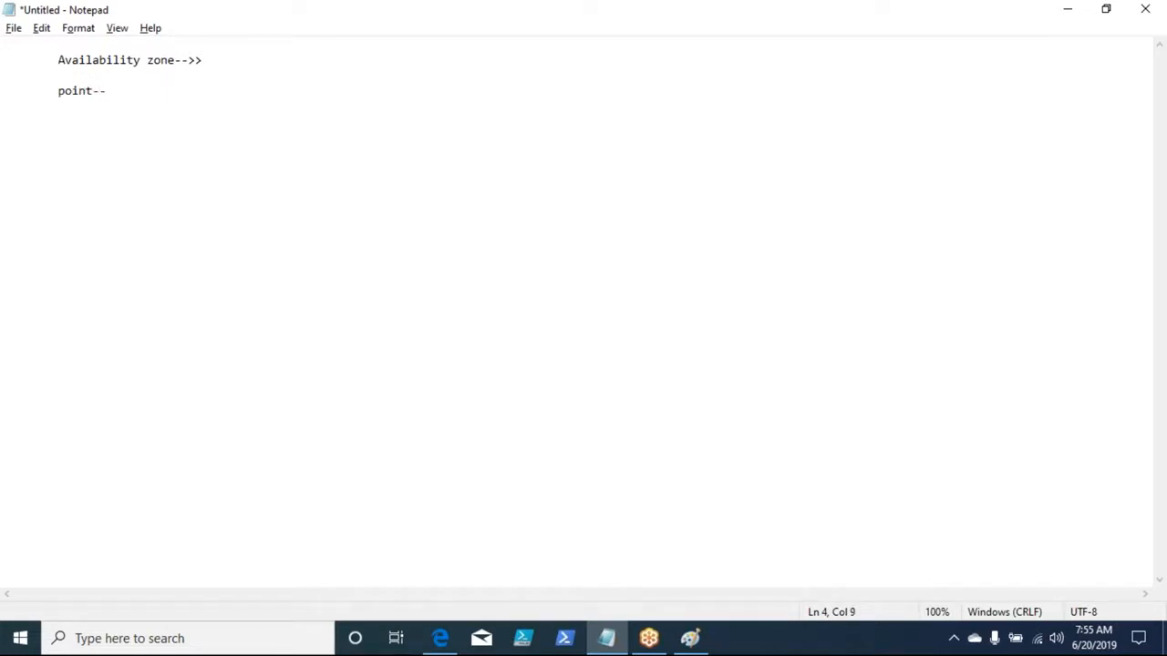
pyautogui.write('>>')
pyautogui.press('BackSpace')
pyautogui.press('BackSpace')
pyautogui.press('BackSpace')
pyautogui.press('BackSpace')
pyautogui.press('BackSpace')
pyautogui.write('to ree -->>')
# Add an indented line reading "Express route-->>" directly below the point to site line
pyautogui.press('Return')
pyautogui.press('Tab')
pyautogui.write('Experess')
pyautogui.press('BackSpace')
pyautogui.press('BackSpace')
pyautogui.press('BackSpace')
pyautogui.press('BackSpace')
pyautogui.write('ss')
pyautogui.press('BackSpace')
pyautogui.press('BackSpace')
pyautogui.write('es')
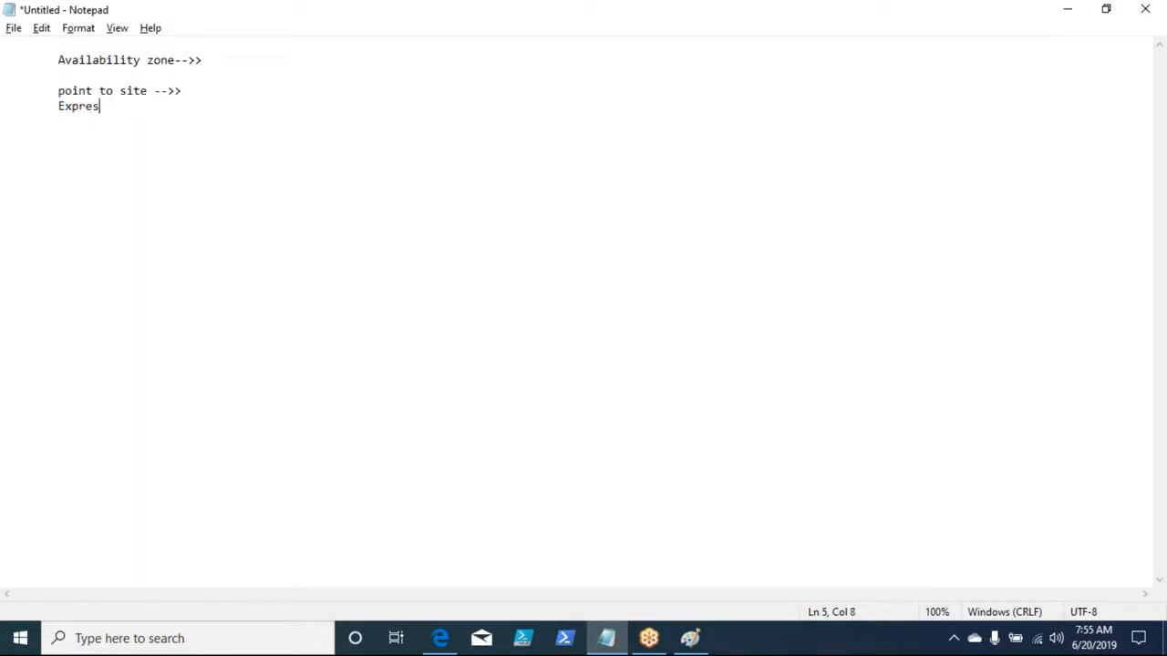
pyautogui.write('s route-->>')
# Append "self signed-->>" to the end of the point to site line
pyautogui.press('Up')
pyautogui.press('End')
pyautogui.write('self sig')
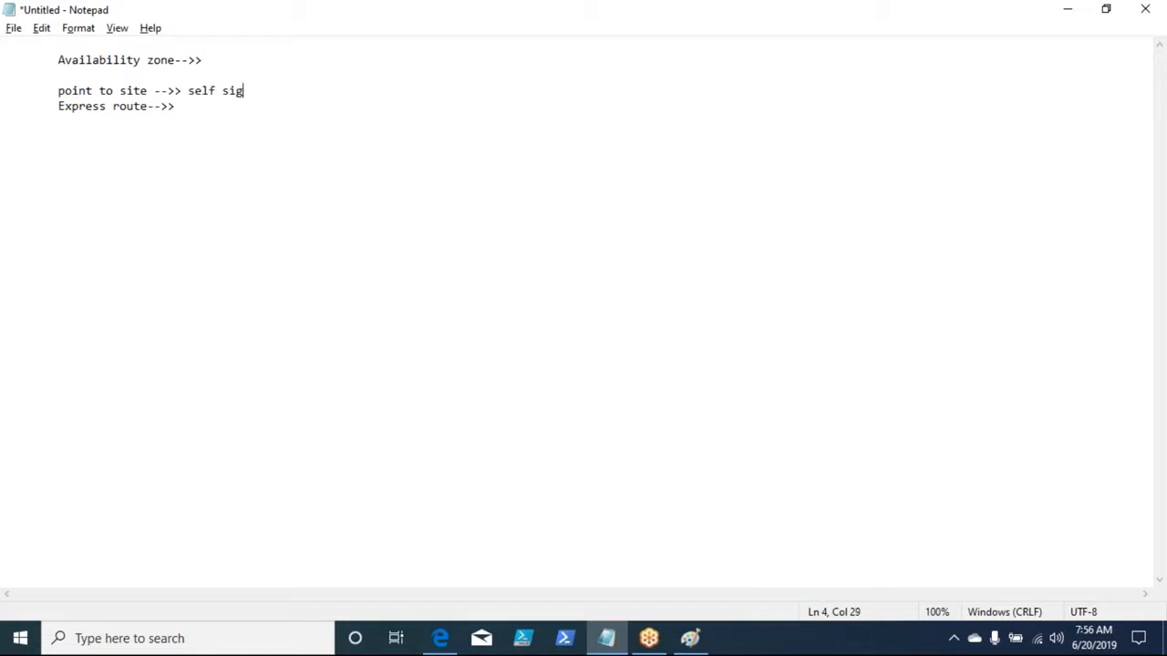
pyautogui.write('ned-->>')
# Insert a long separator line of equals signs two blank lines below the Express route entry, followed by a blank line
pyautogui.press('Down')
pyautogui.press('Return')
pyautogui.press('Return')
pyautogui.press('Return')
pyautogui.write('==================')
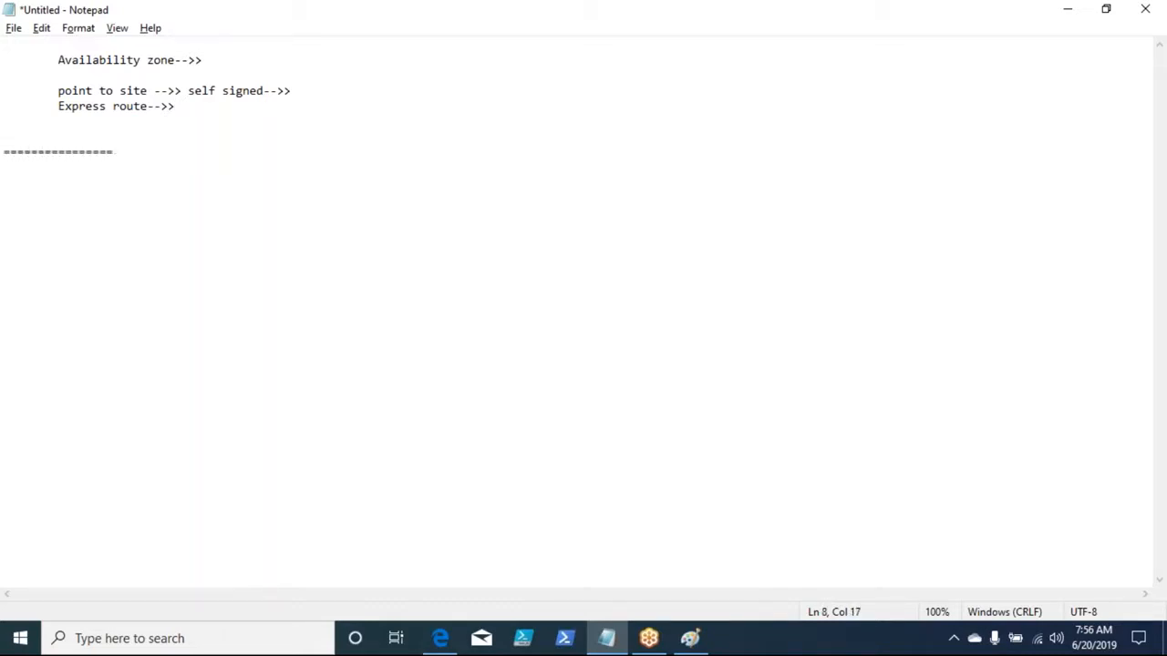
pyautogui.write('==============================')
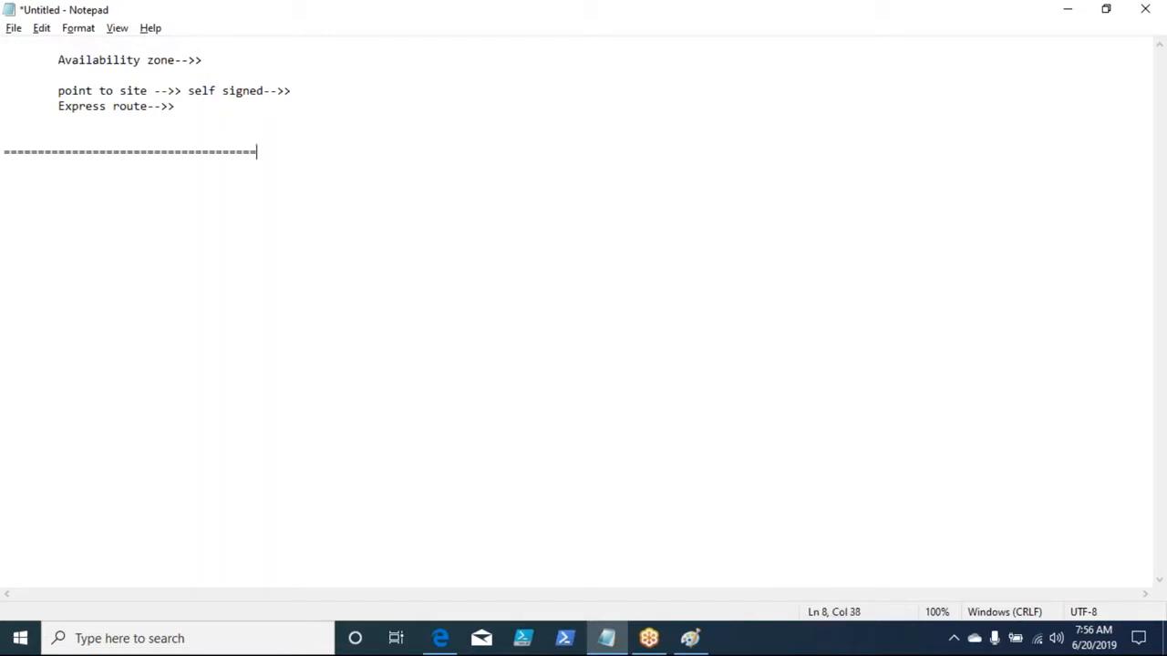
pyautogui.write('==========')
pyautogui.press('Return')
pyautogui.press('Return')
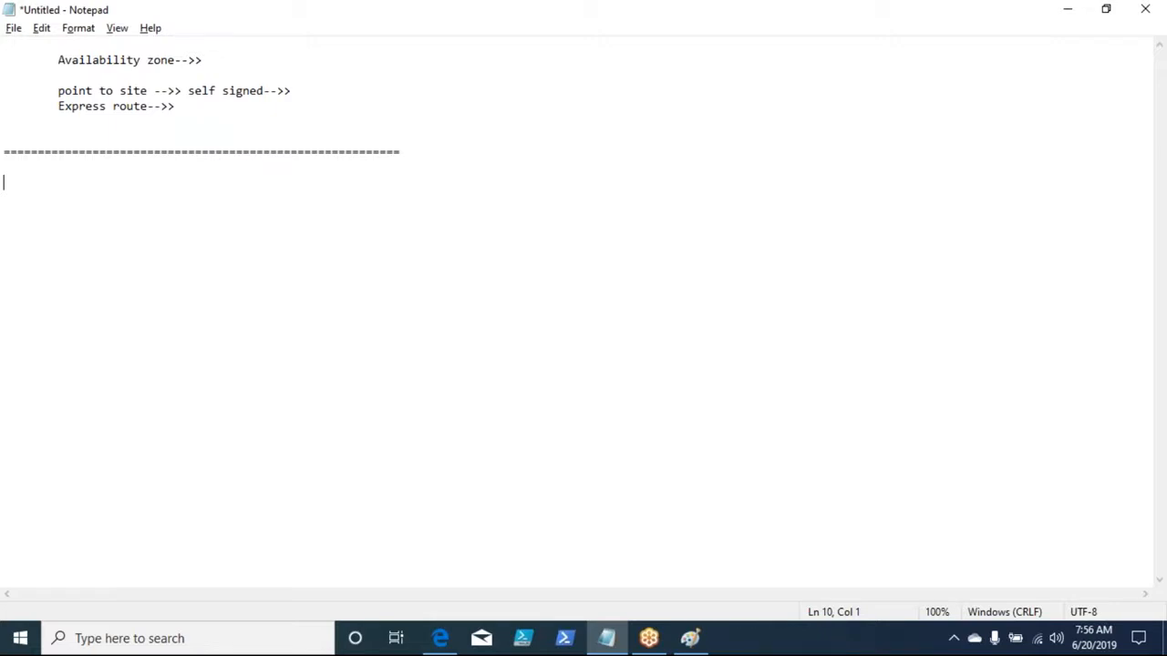
# Check the current time and date in the system calendar and close it again
pyautogui.click(1059, 27)
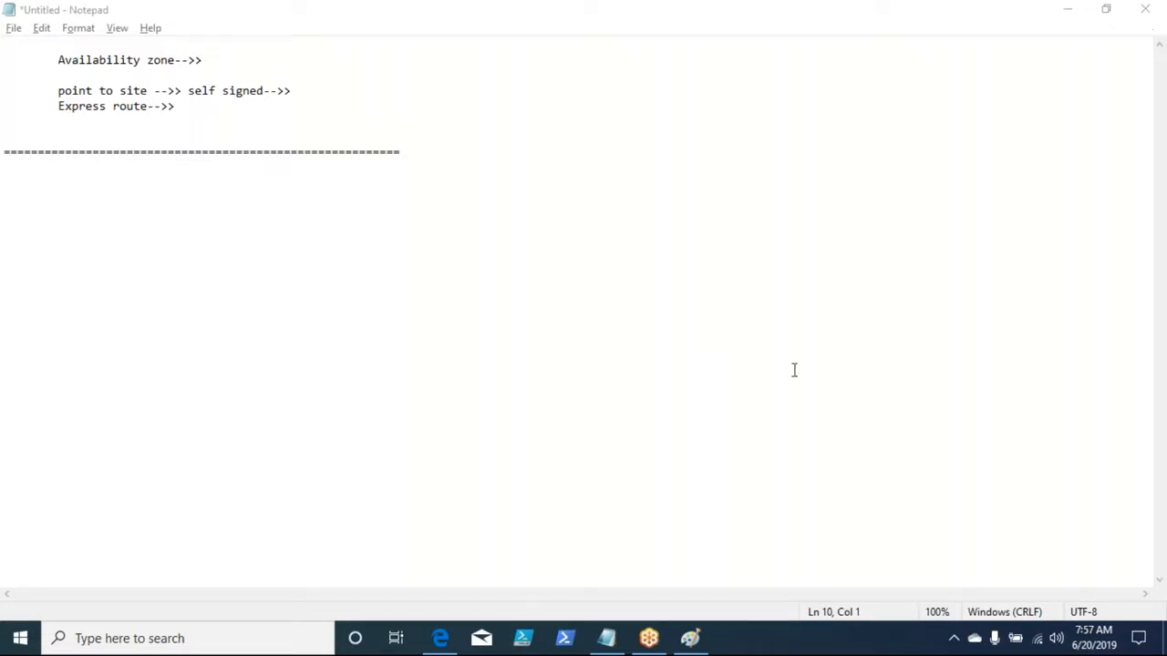
pyautogui.click(1090, 643)
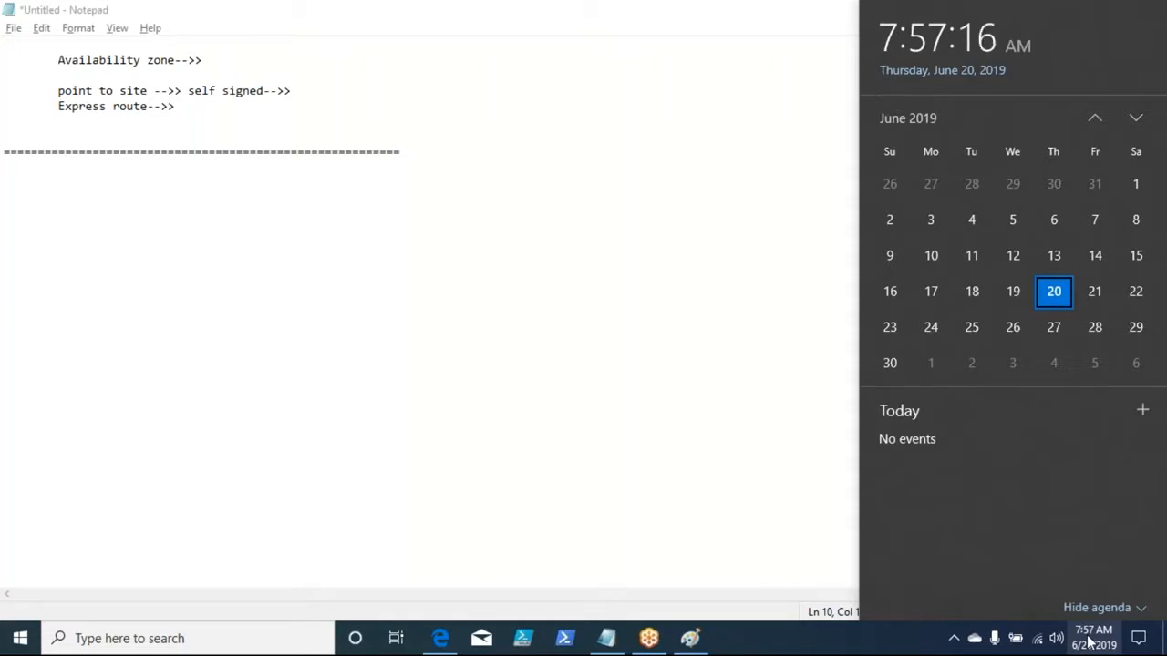
pyautogui.click(1090, 642)
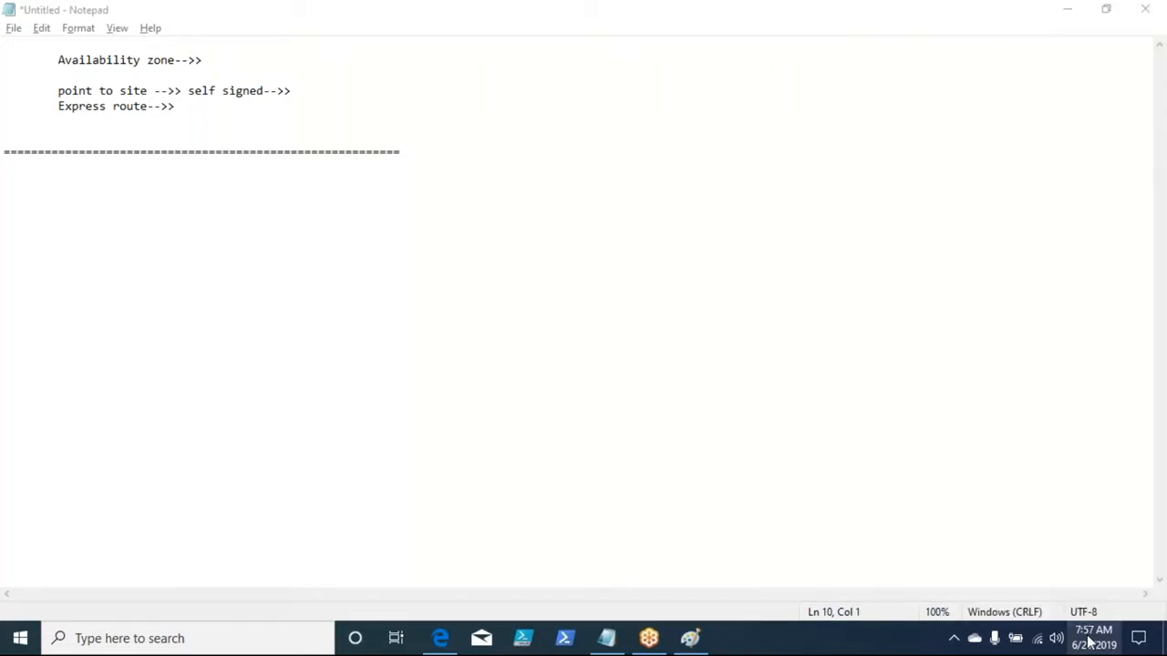